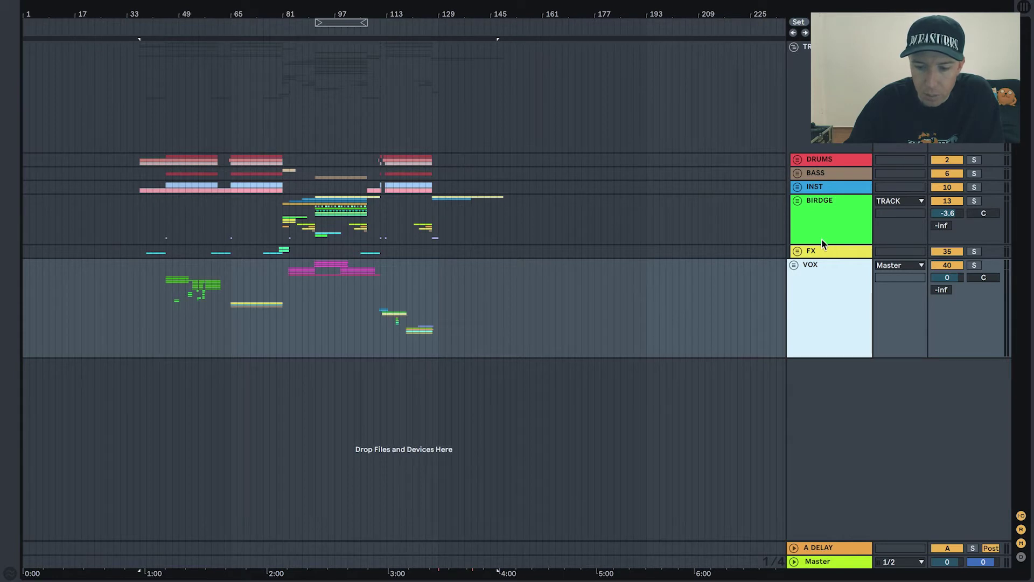
- Go through the DRUMS, BASS, INST and BIRDGE group tracks, selecting each one in turn
left_click(833, 160)
left_click(830, 176)
left_click(830, 187)
left_click(831, 217)
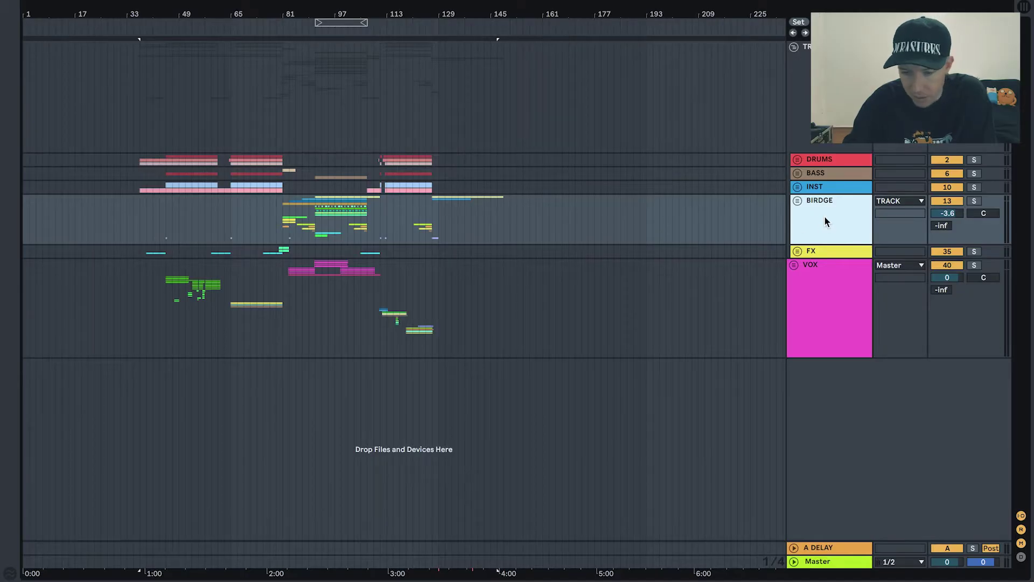
- Unfold the FX group to view its tracks, and fold it back up
left_click(797, 251)
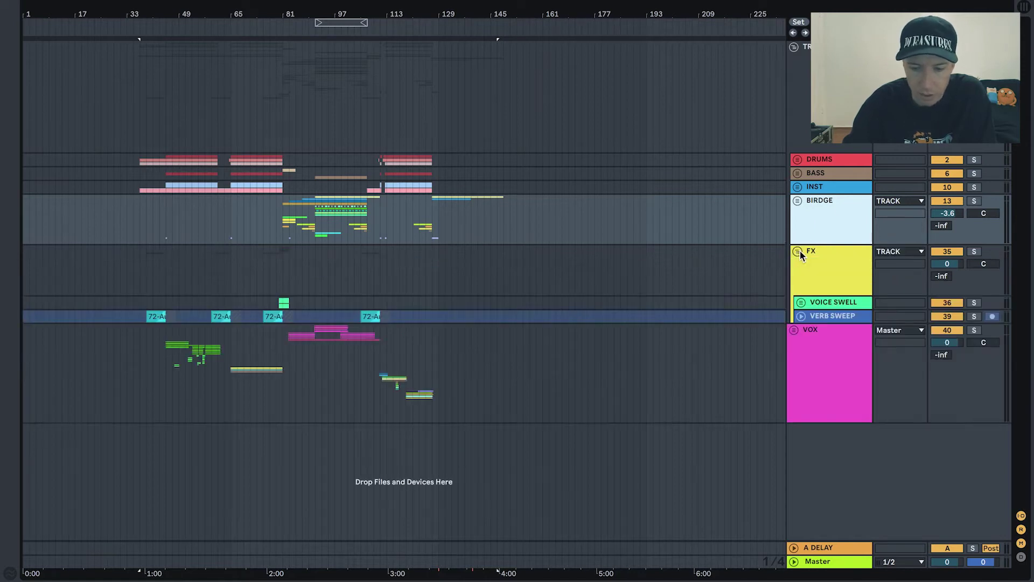
left_click(797, 251)
left_click(808, 253)
- Unfold the VOX group and look inside its BRG VOX subgroup, folding BRG VOX back up
left_click(797, 276)
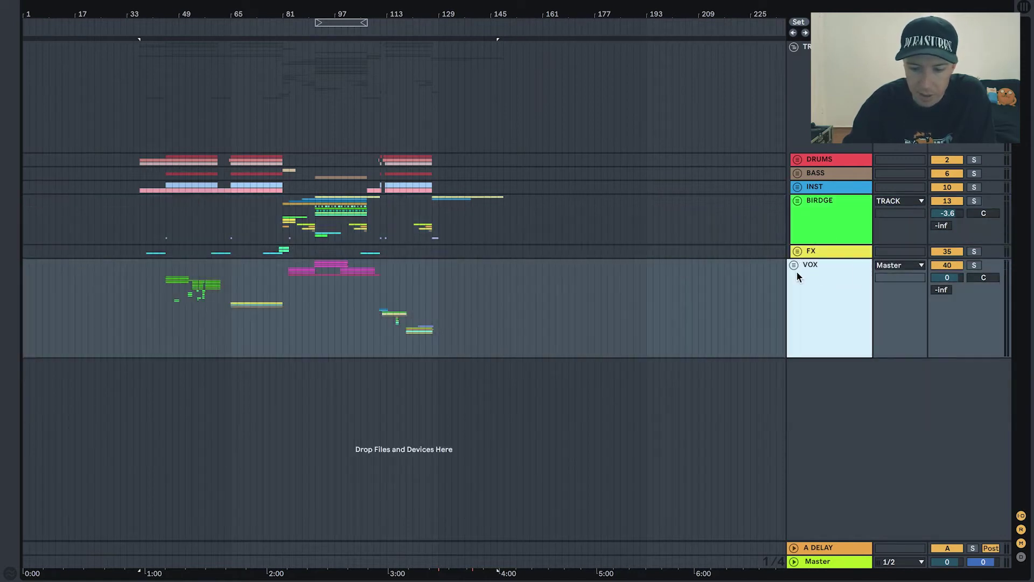
left_click(794, 265)
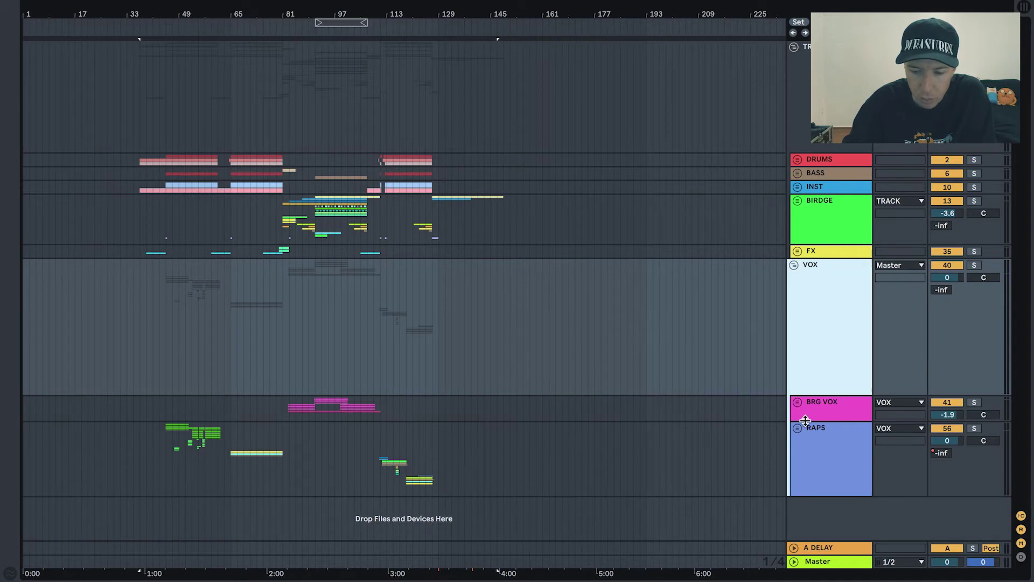
left_click(798, 403)
scroll(826, 405, "down", 4)
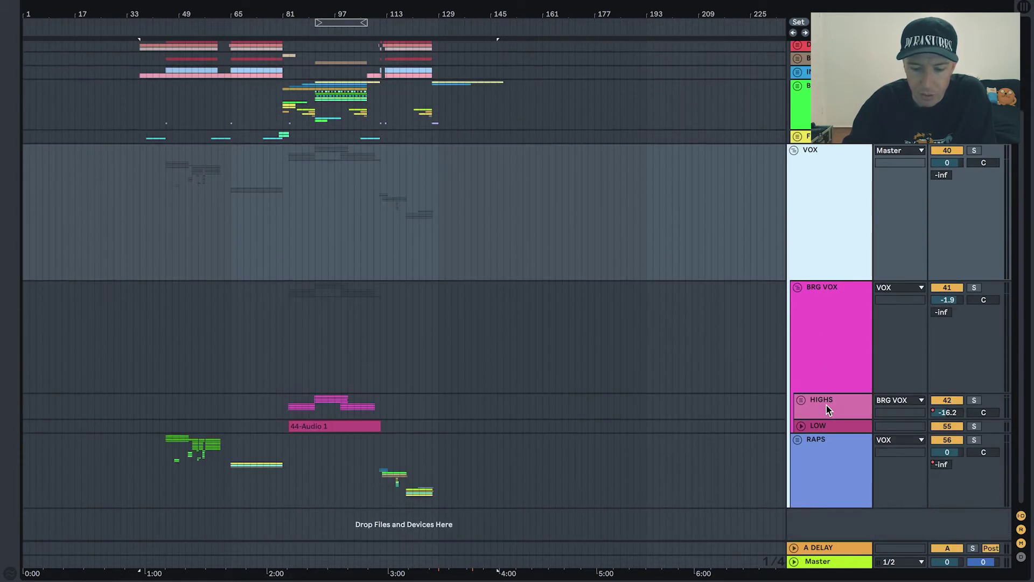
left_click(797, 290)
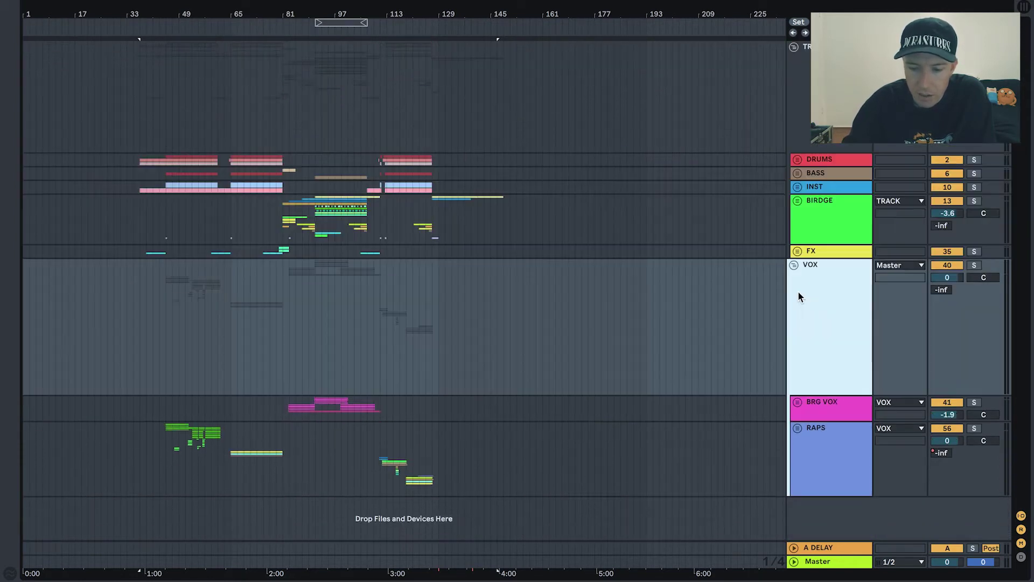
- View the tracks inside the RAPS subgroup, and fold RAPS and the whole VOX group back up
left_click(798, 426)
scroll(809, 431, "down", 4)
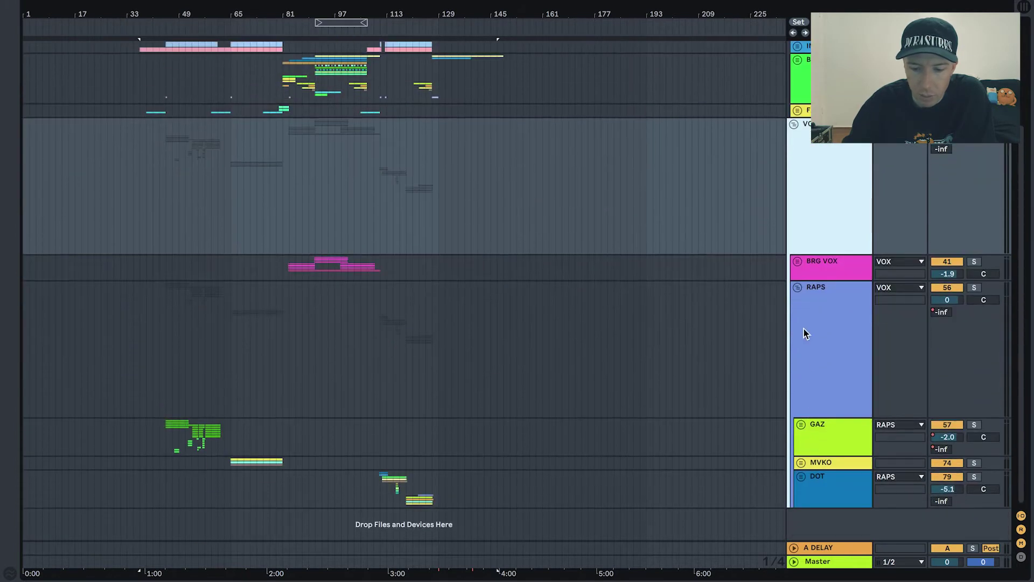
left_click(798, 289)
left_click(826, 400)
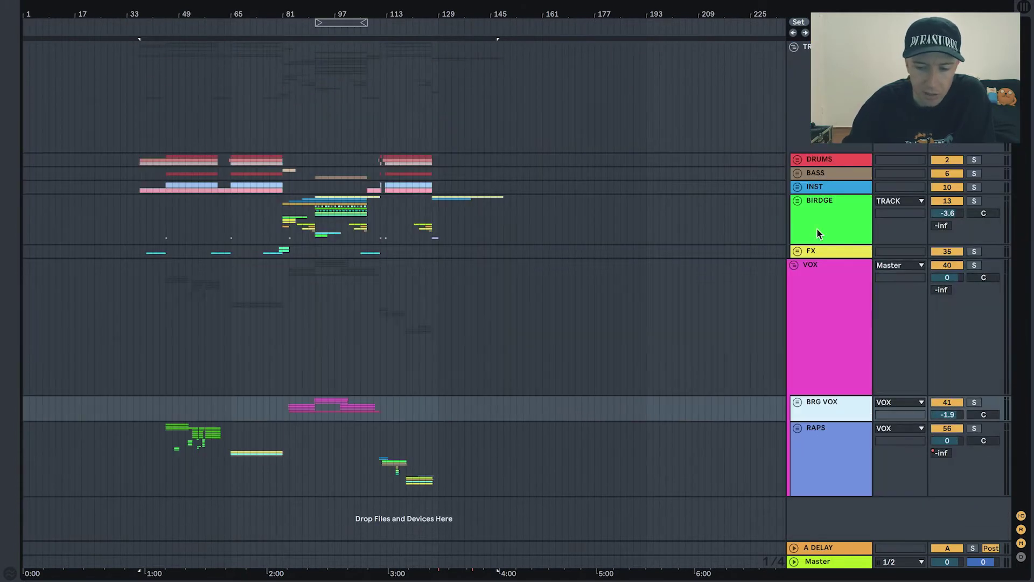
left_click(794, 265)
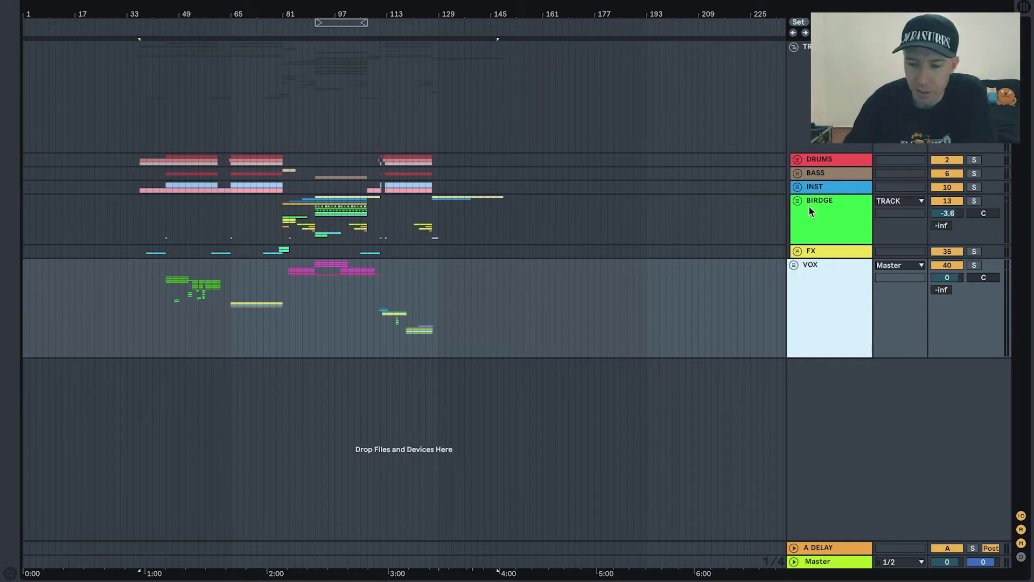
- Unfold the DRUMS group, solo it and play the arrangement from the start of the first KICK clip
left_click(798, 159)
left_click(856, 175)
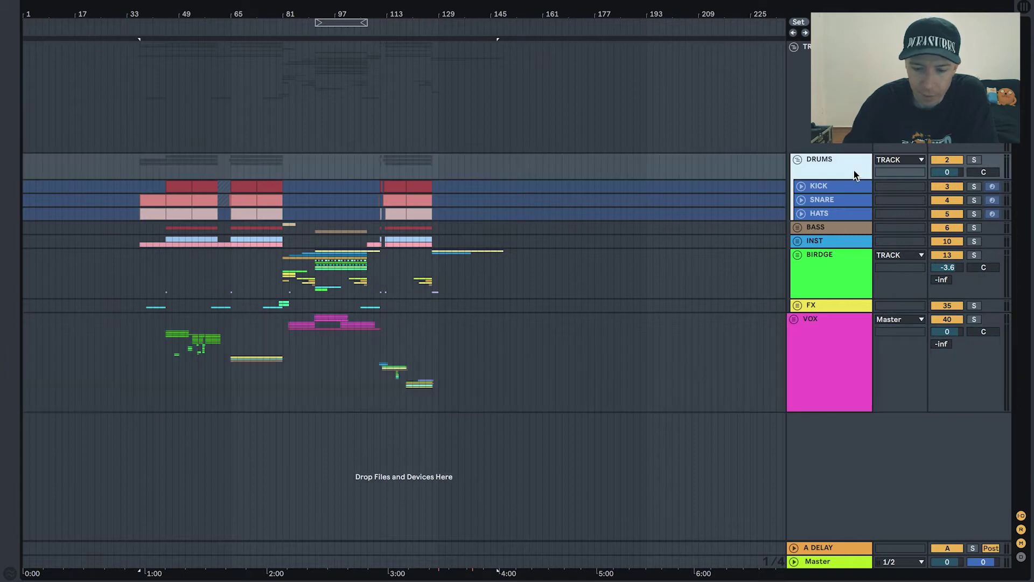
left_click(846, 186)
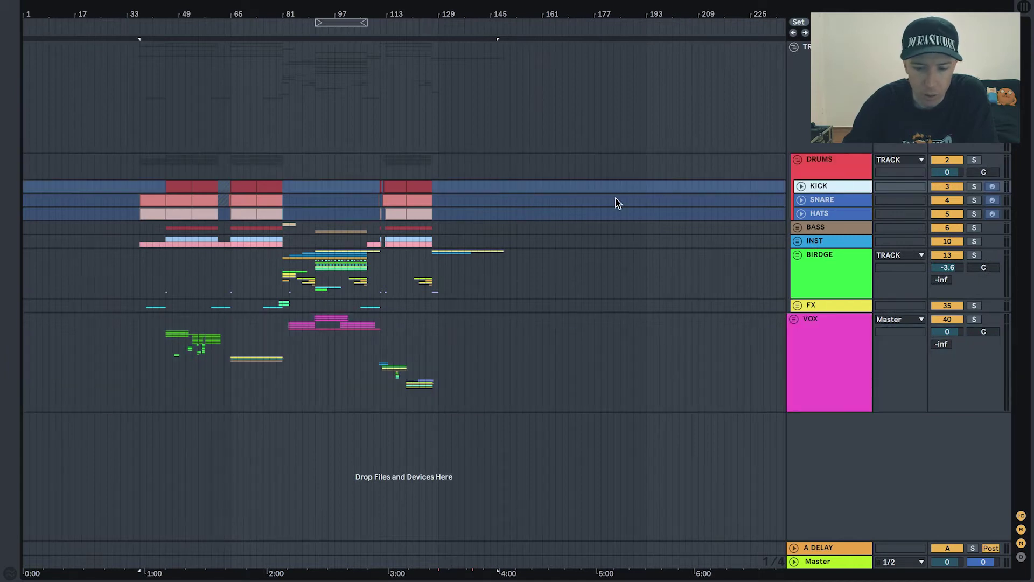
left_click(167, 187)
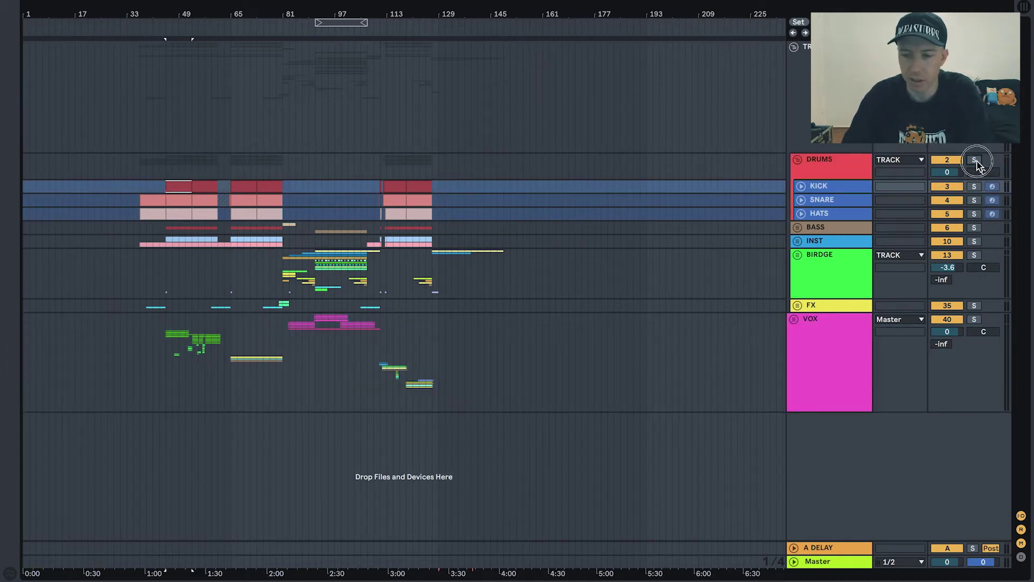
key("space")
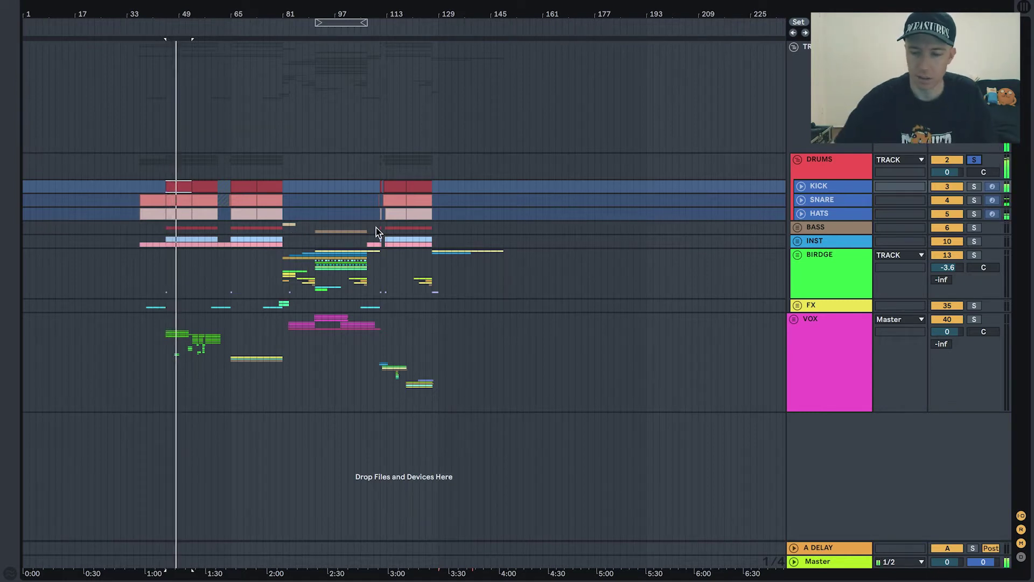
- Unfold the KICK track and show its sampler and effects chain, folding the track back up
left_click(801, 186)
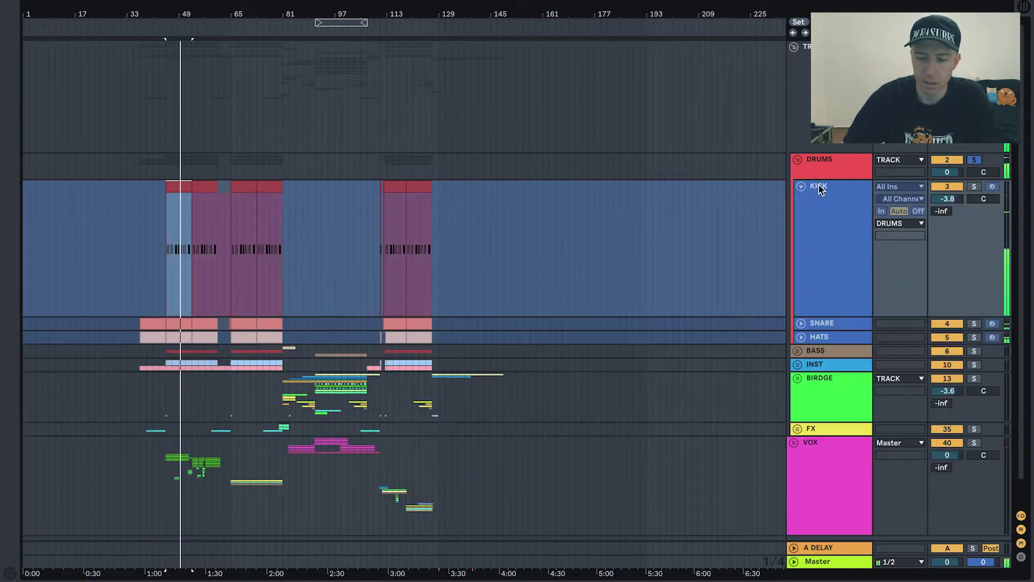
left_click(823, 184)
left_click(823, 184)
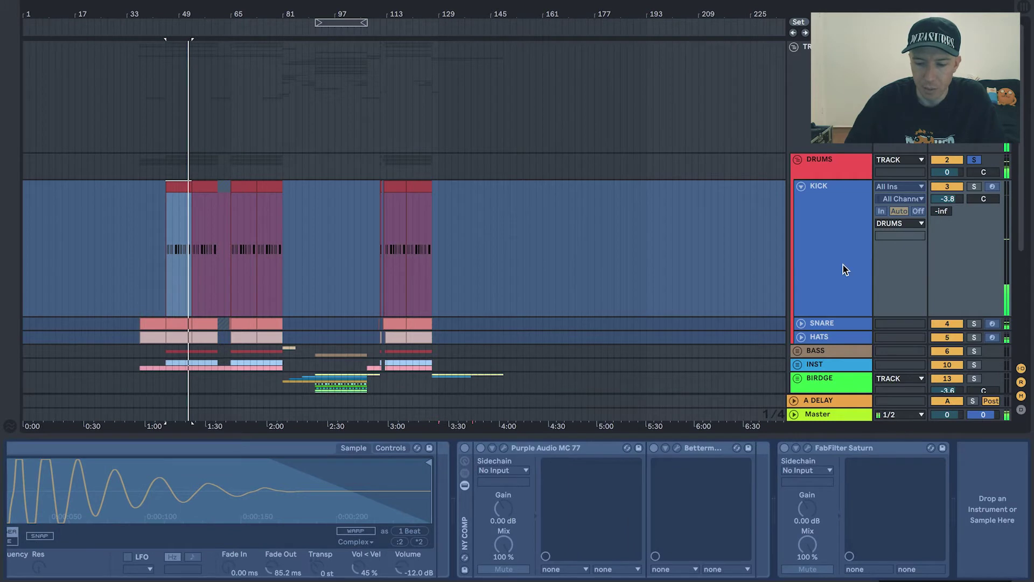
left_click(802, 186)
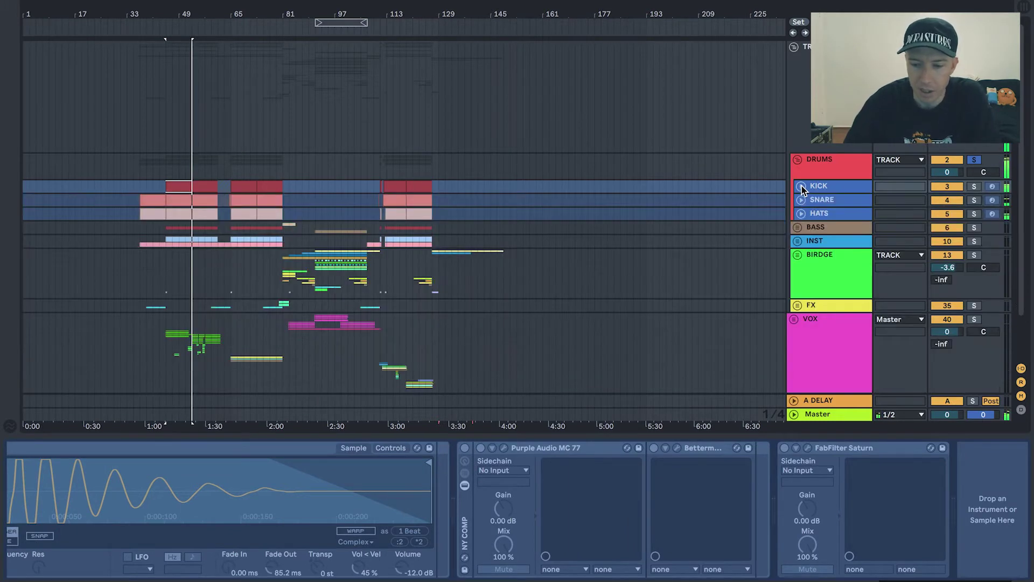
- Show the SNARE track's device chain and look through it from the Drum Rack to the R0Verb effect
left_click(841, 202)
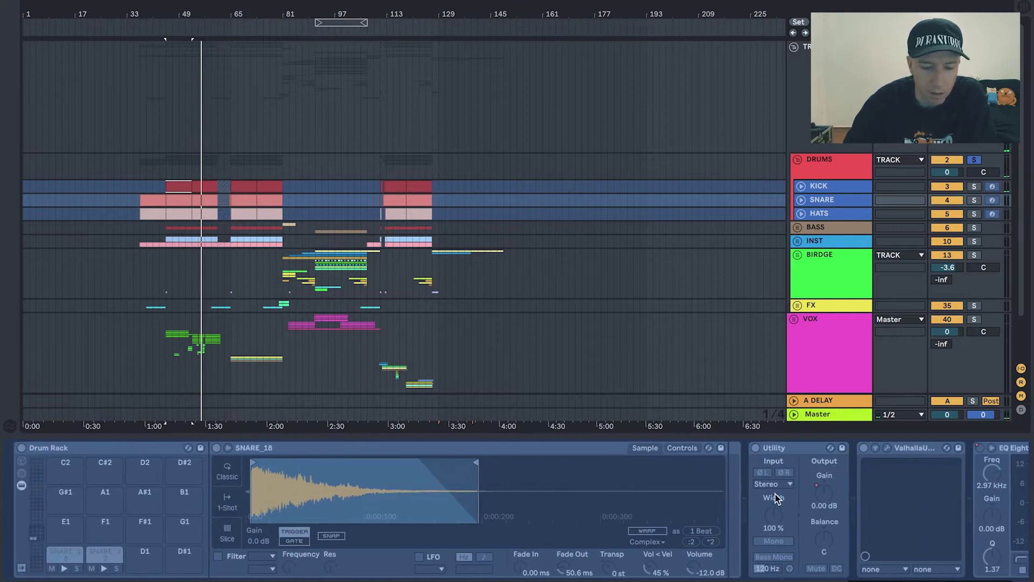
scroll(790, 488, "right", 3)
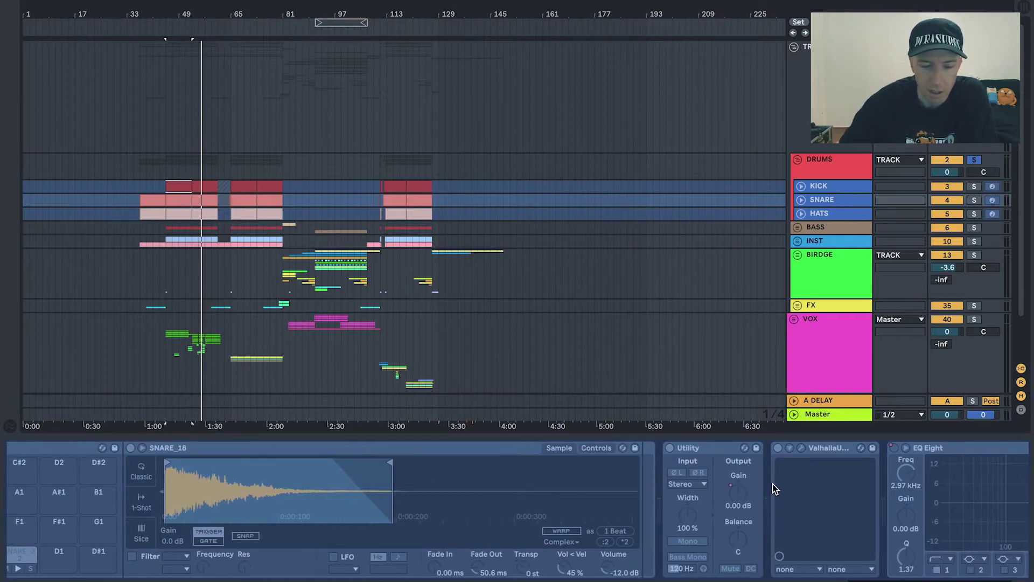
scroll(772, 484, "left", 3)
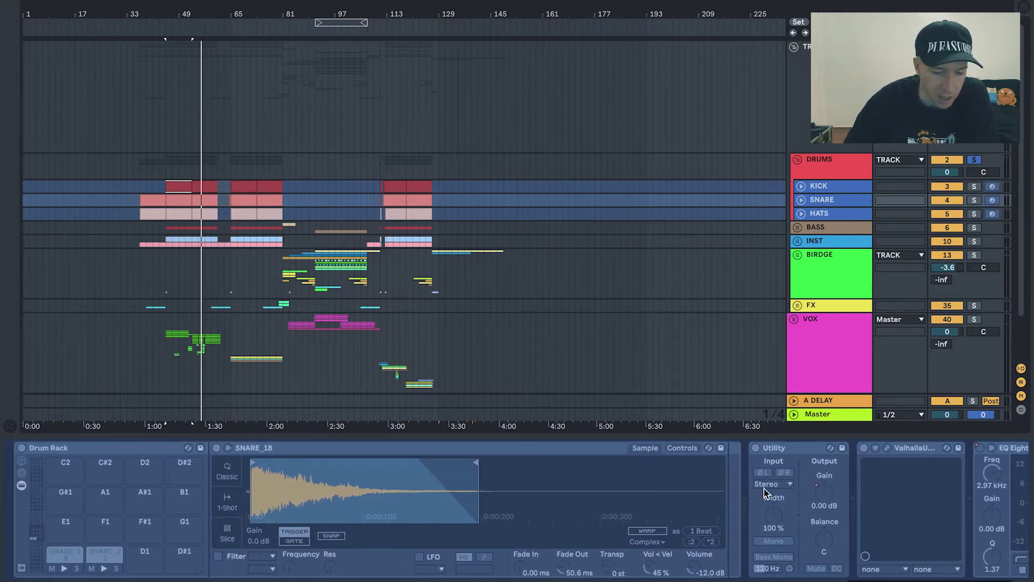
scroll(765, 492, "right", 7)
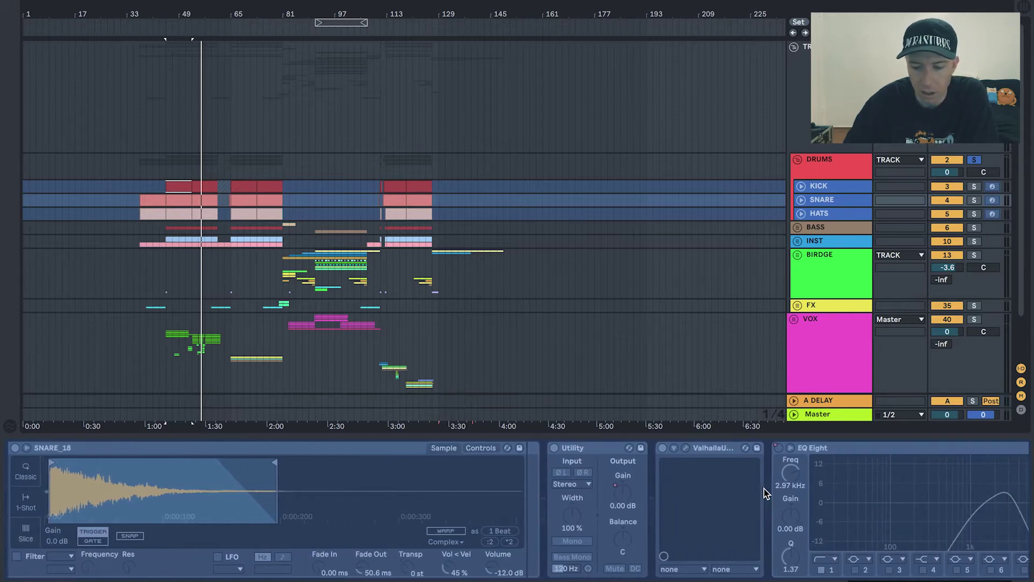
scroll(766, 493, "right", 14)
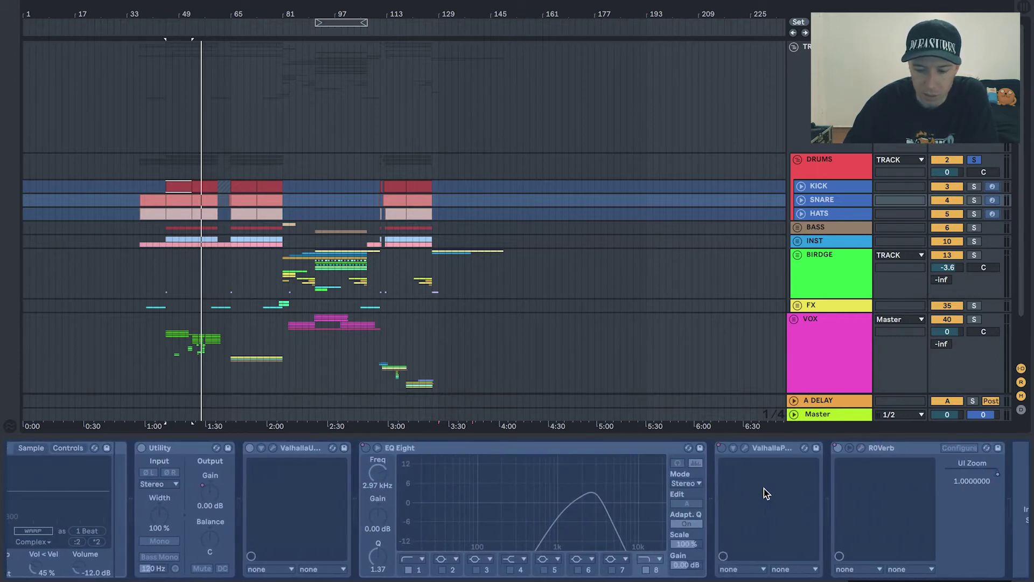
- Inspect the settings of the snare's ValhallaUberMod, ValhallaPlate and R0Verb plug-ins, closing each window again
left_click(272, 448)
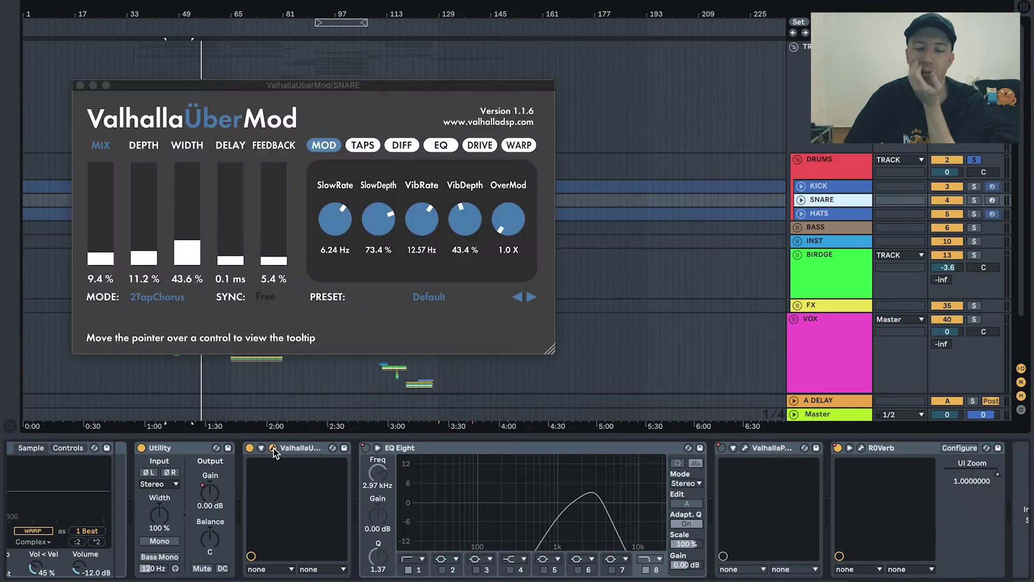
left_click(272, 448)
left_click(745, 448)
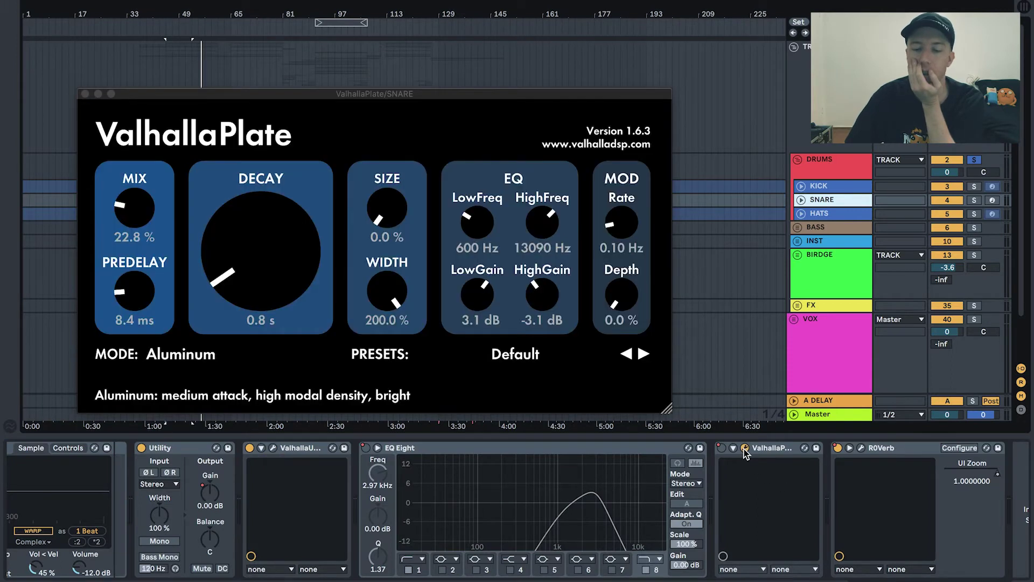
left_click(745, 449)
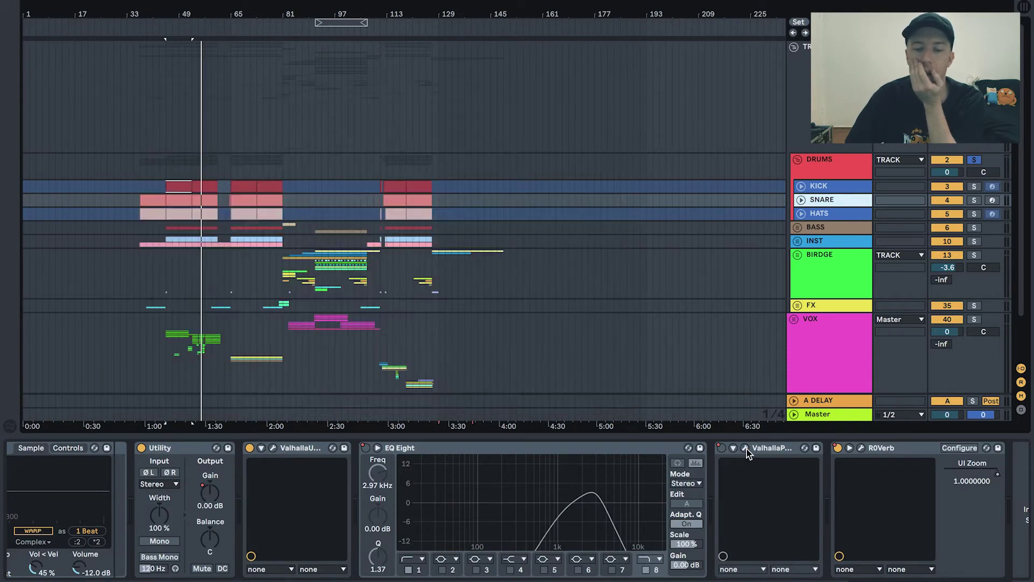
left_click(861, 449)
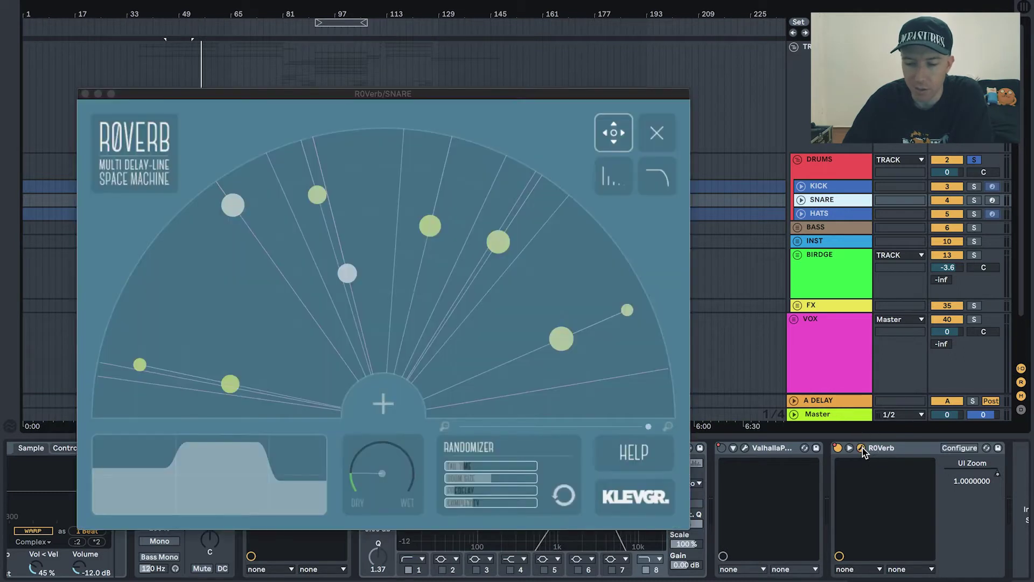
left_click(862, 450)
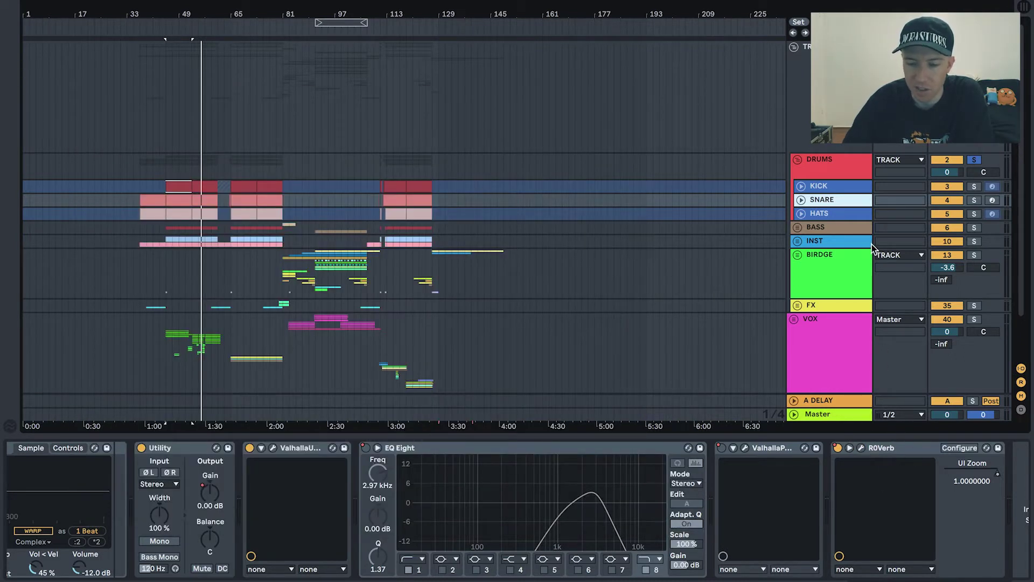
- Audition the SNARE track in solo, and open the first full HATS clip's notes to play the pattern
left_click(974, 199)
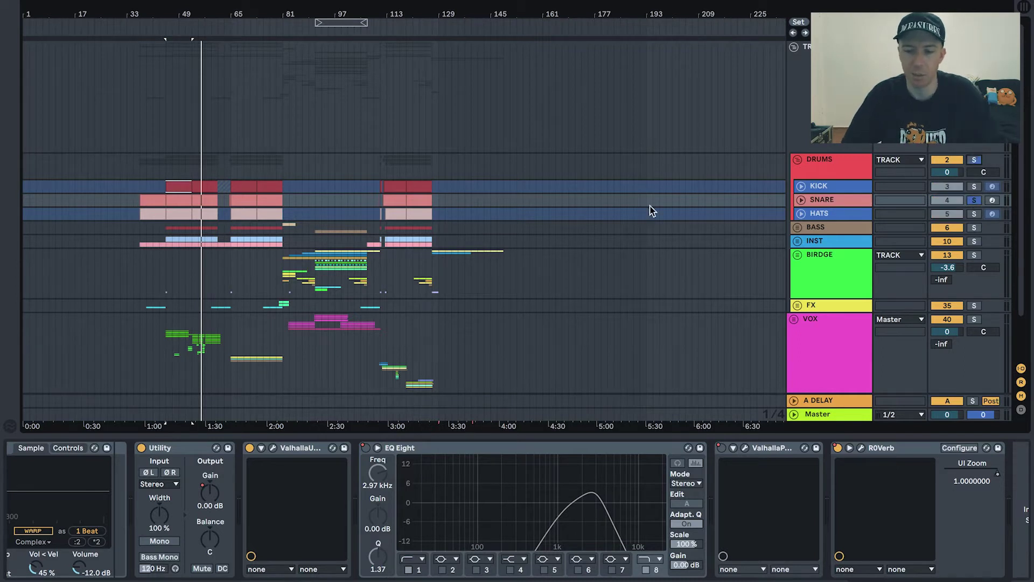
left_click(176, 214)
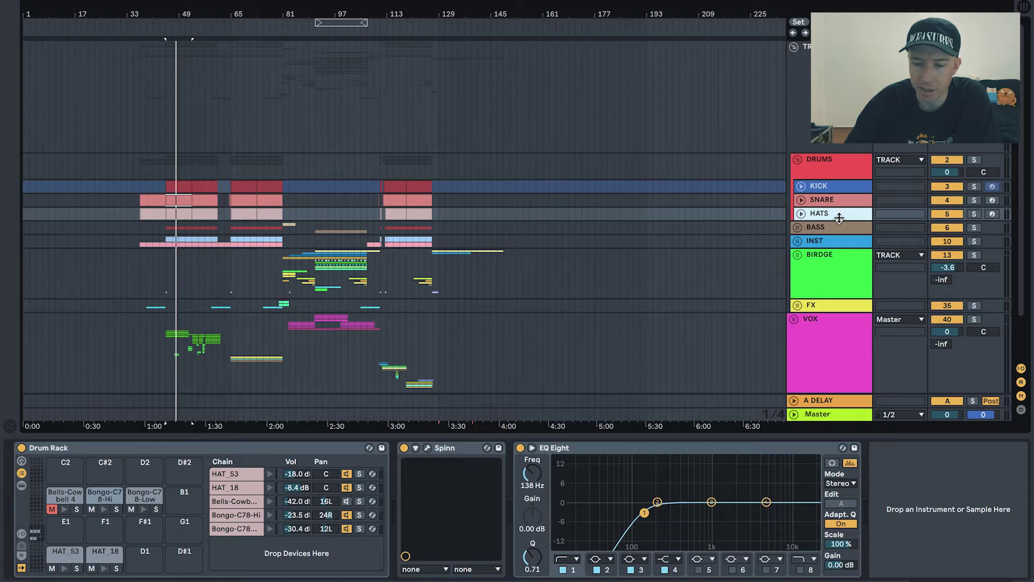
double_click(175, 214)
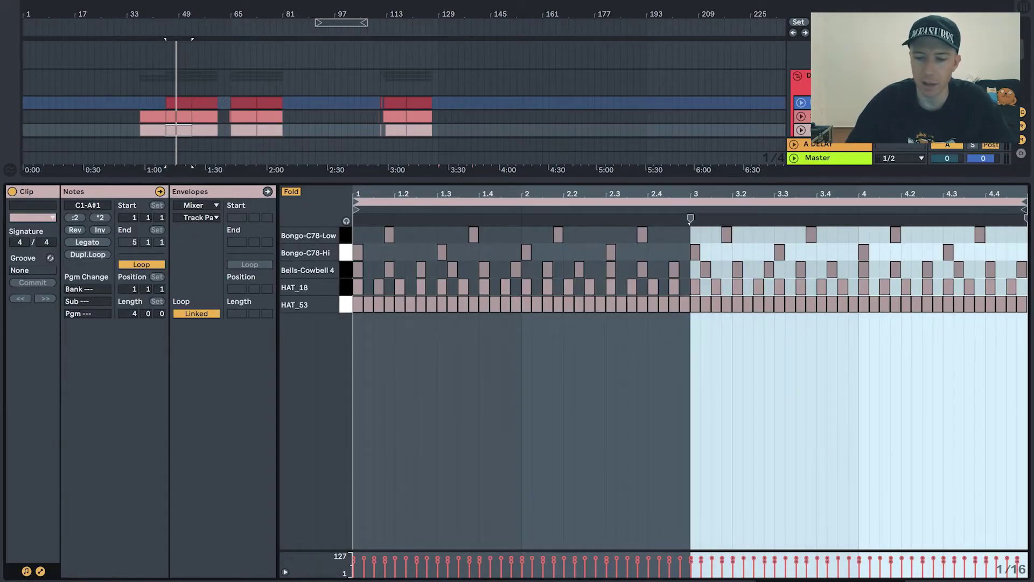
key("space")
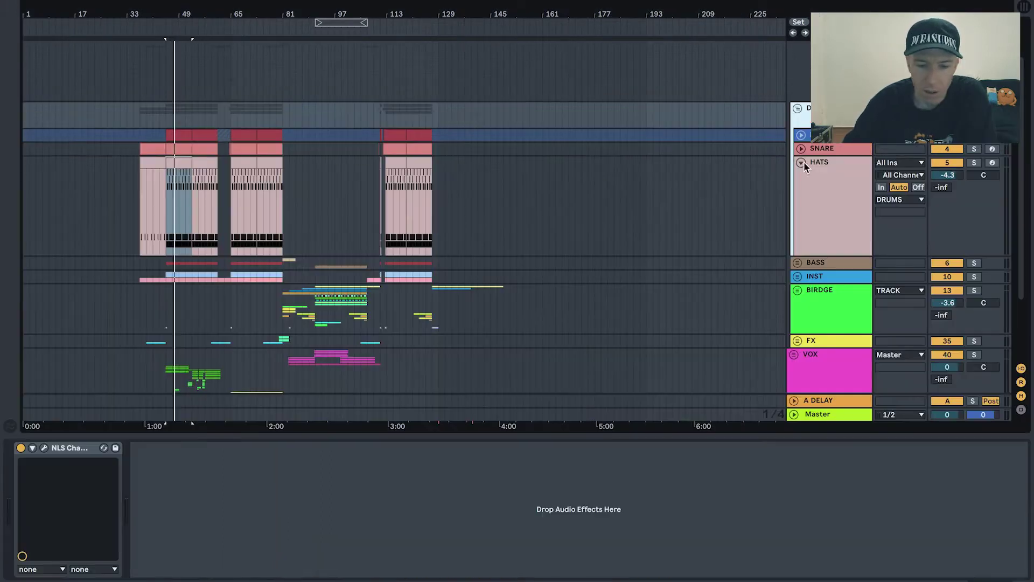
- Unfold the HATS track, show its devices and audition it in solo, folding the track back up
left_click(801, 130)
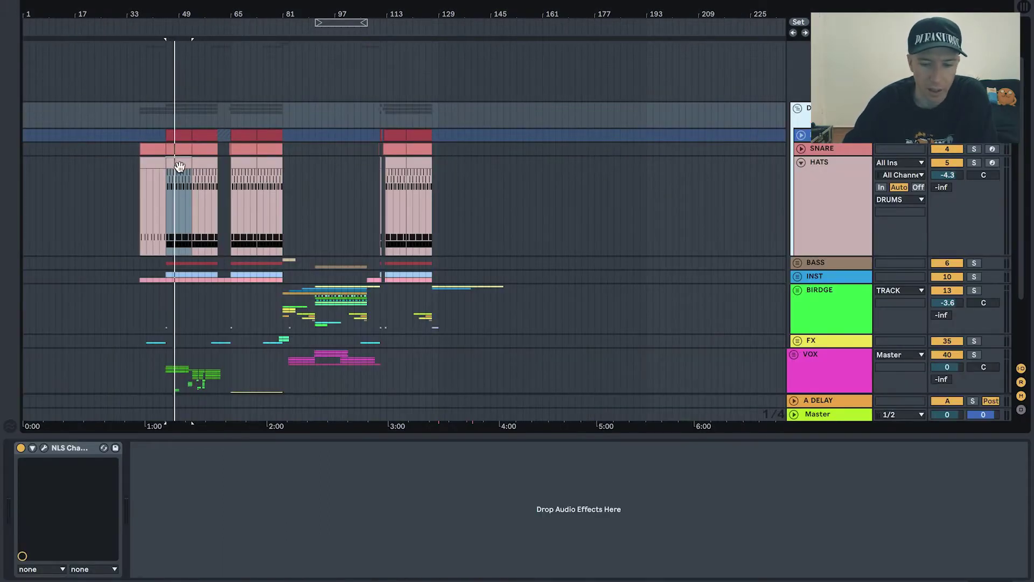
left_click(817, 190)
left_click(974, 163)
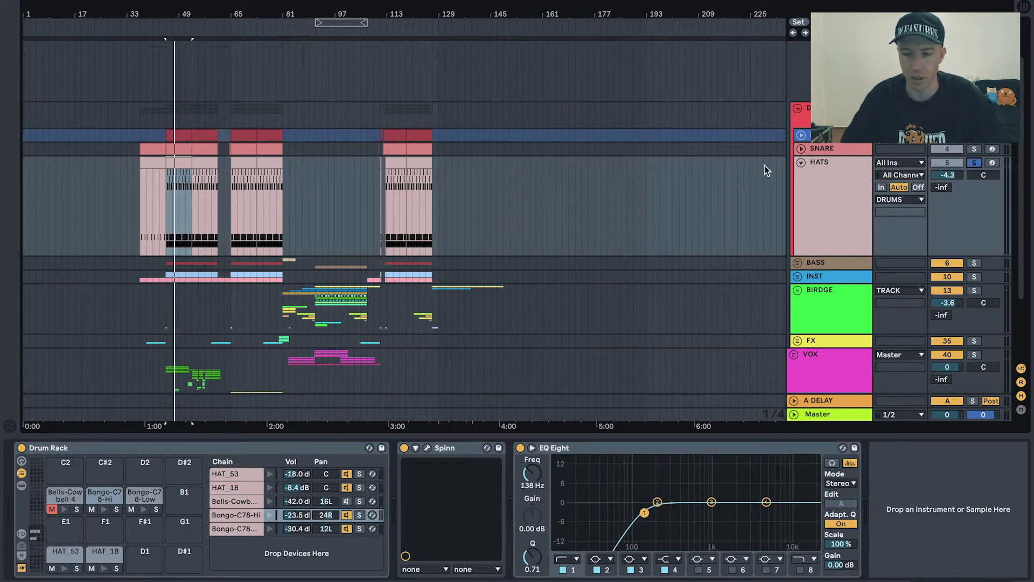
left_click(974, 163)
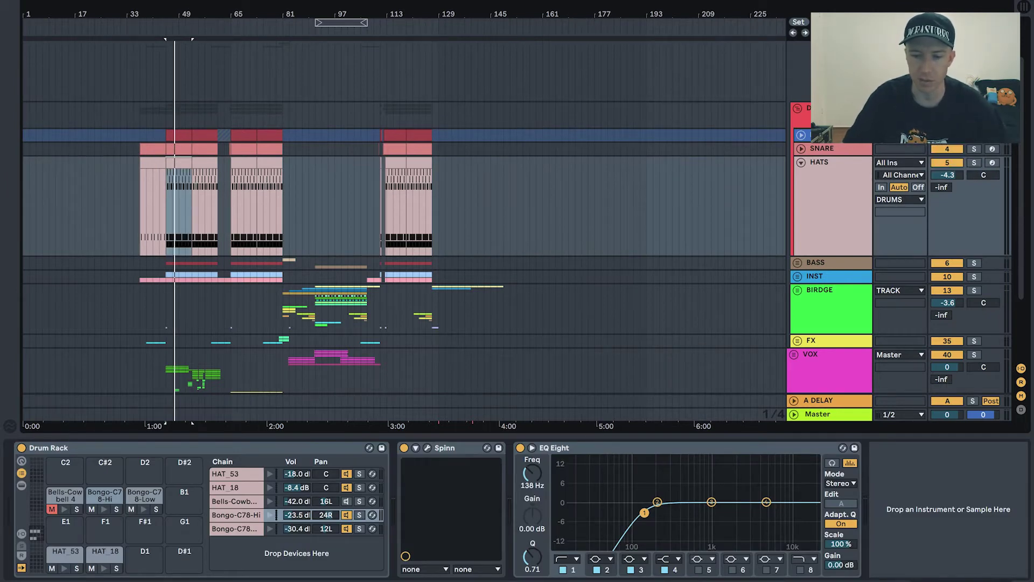
left_click(801, 162)
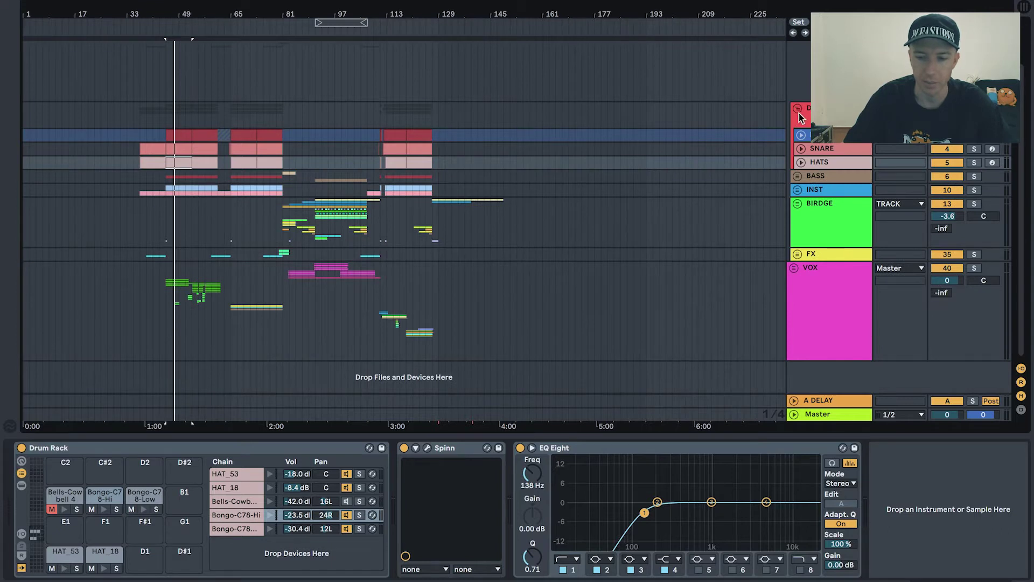
- Fold the DRUMS group, unfold the BASS group and show the SUB track's device chain
left_click(798, 110)
left_click(798, 147)
left_click(823, 188)
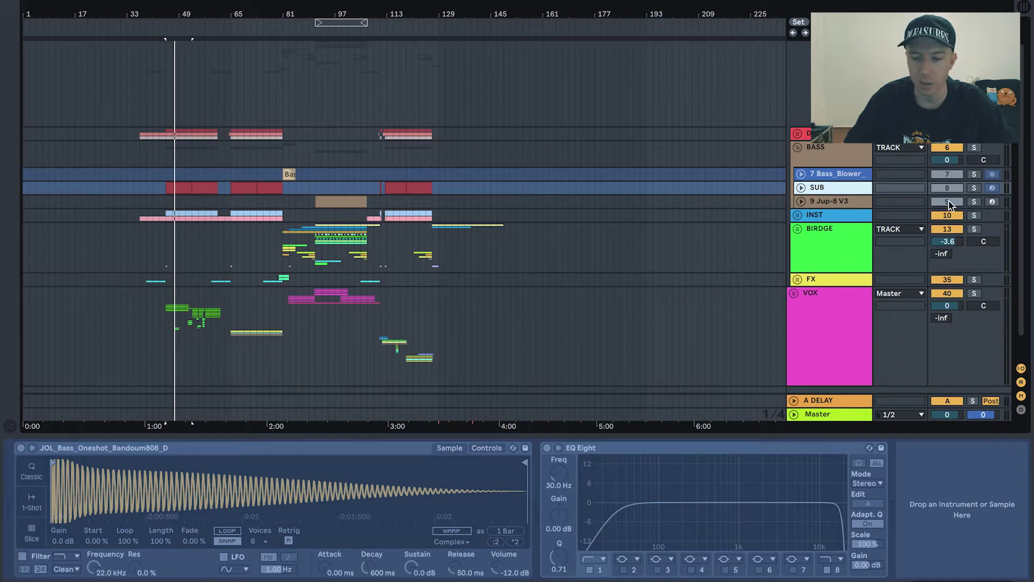
- Audition the SUB track in solo, and show the BASS group's own devices before folding the group
left_click(974, 187)
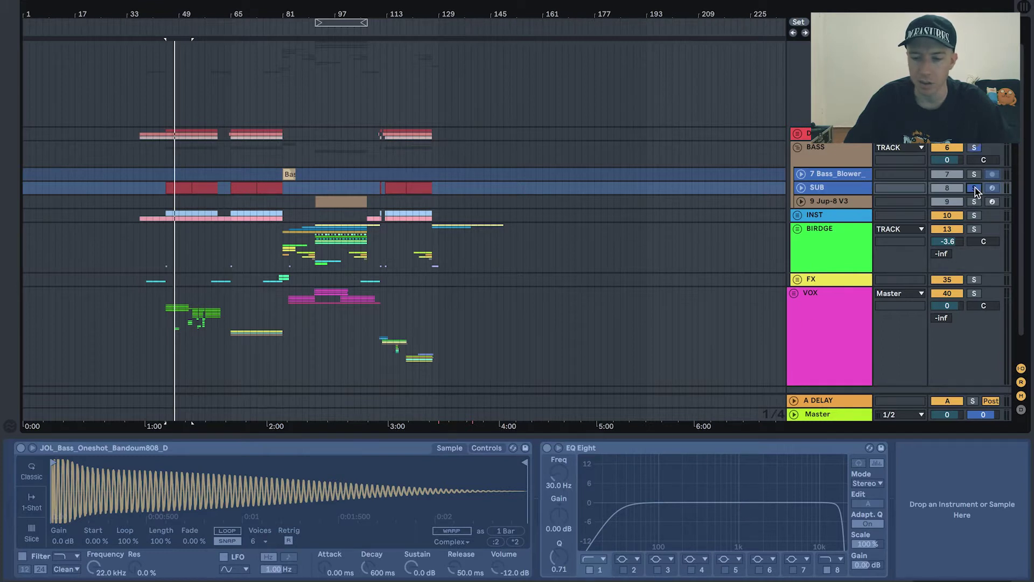
left_click(975, 148)
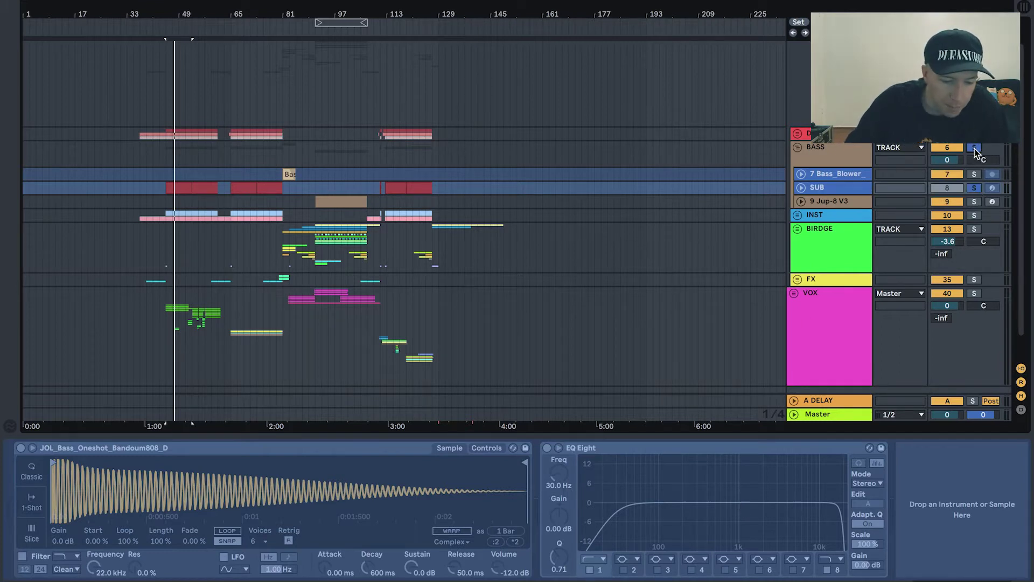
key("space")
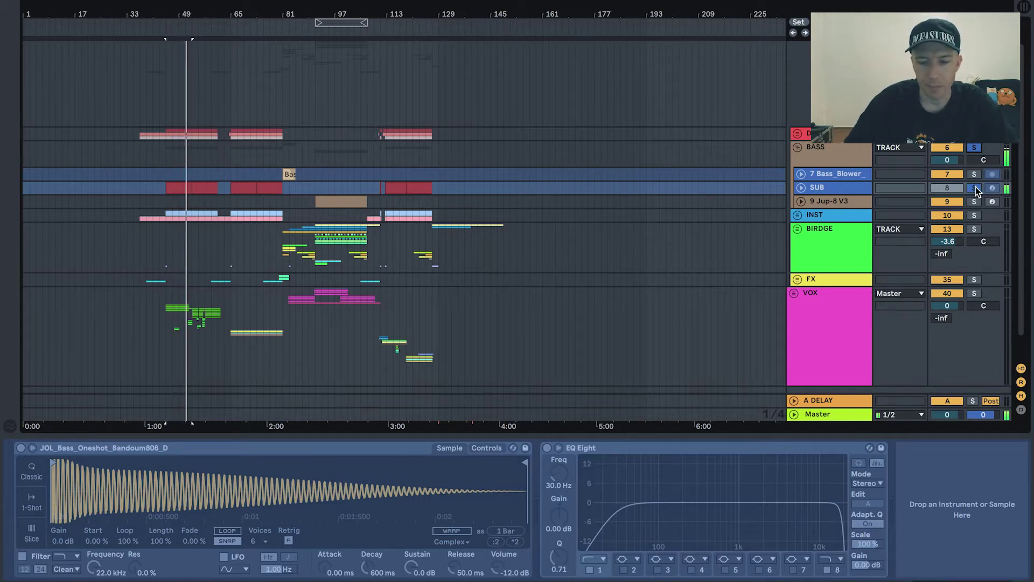
left_click(975, 187)
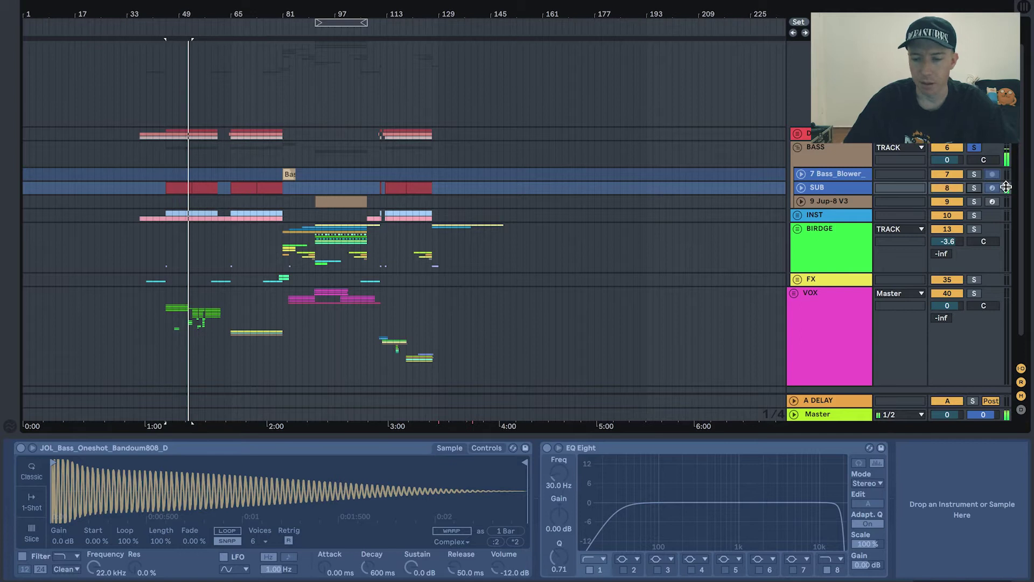
left_click(974, 148)
left_click(795, 151)
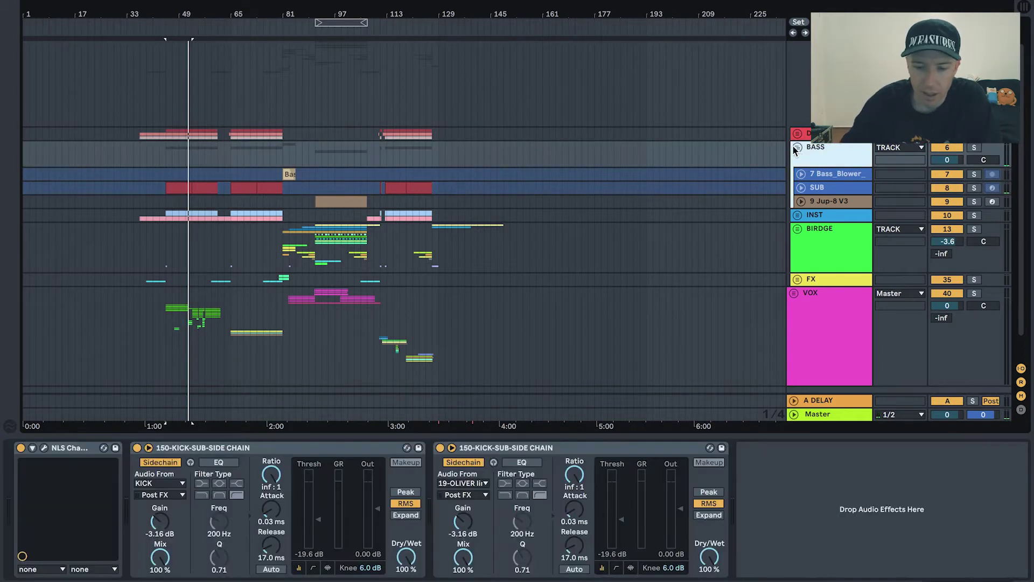
left_click(797, 148)
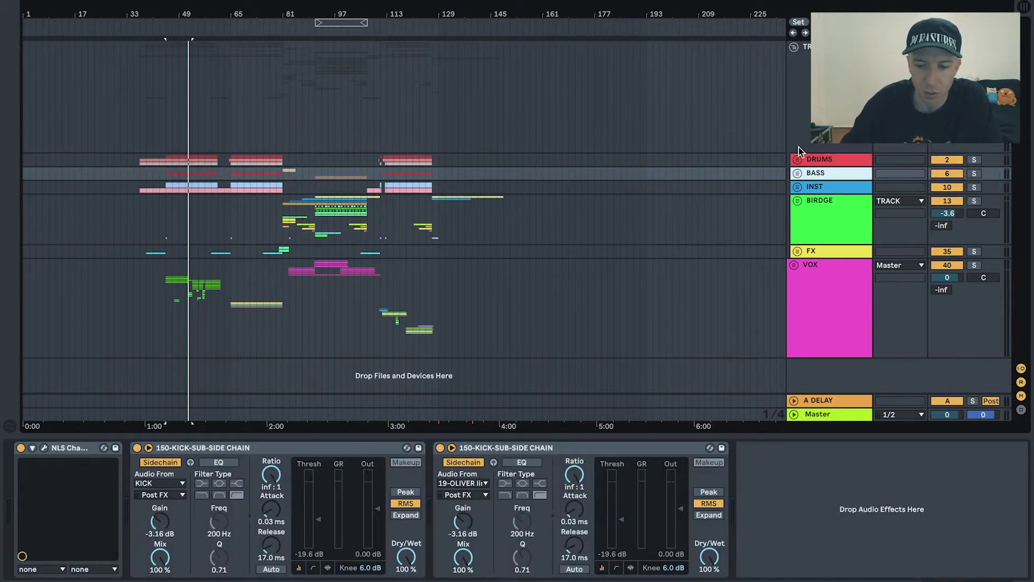
- Unfold the INST group and unfreeze its SIREN track
left_click(797, 187)
scroll(824, 189, "down", 2)
left_click(829, 179)
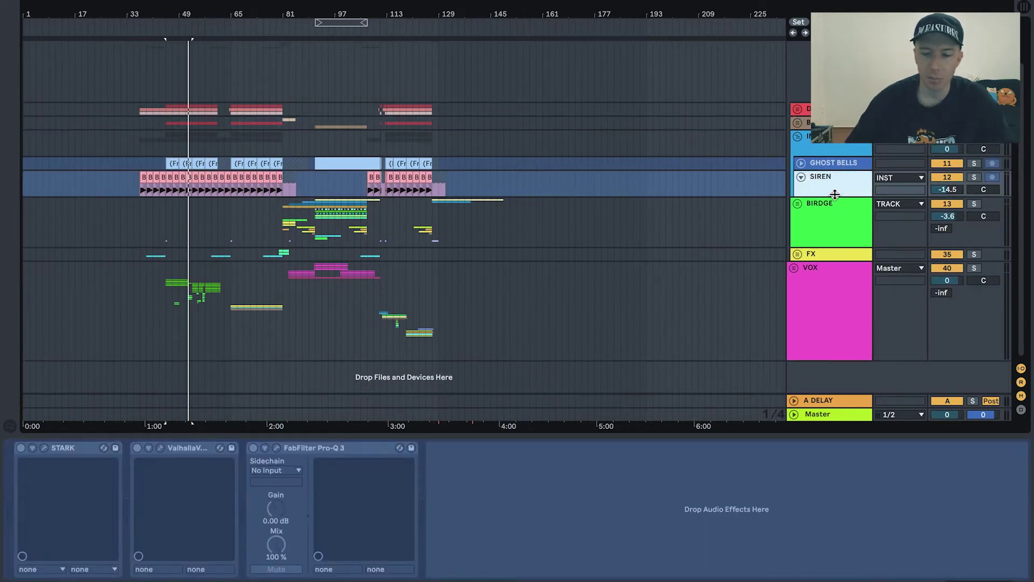
right_click(815, 180)
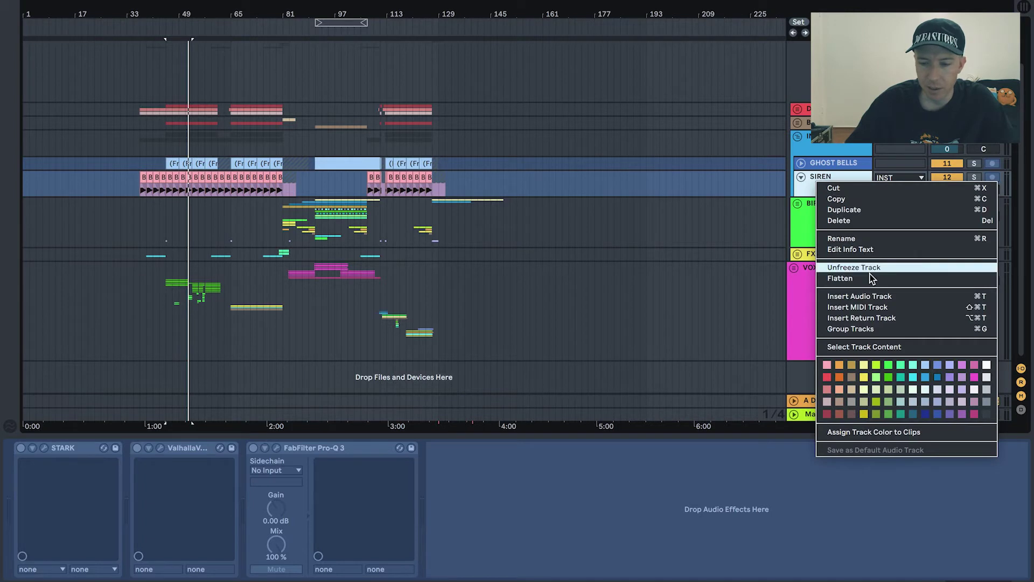
left_click(872, 268)
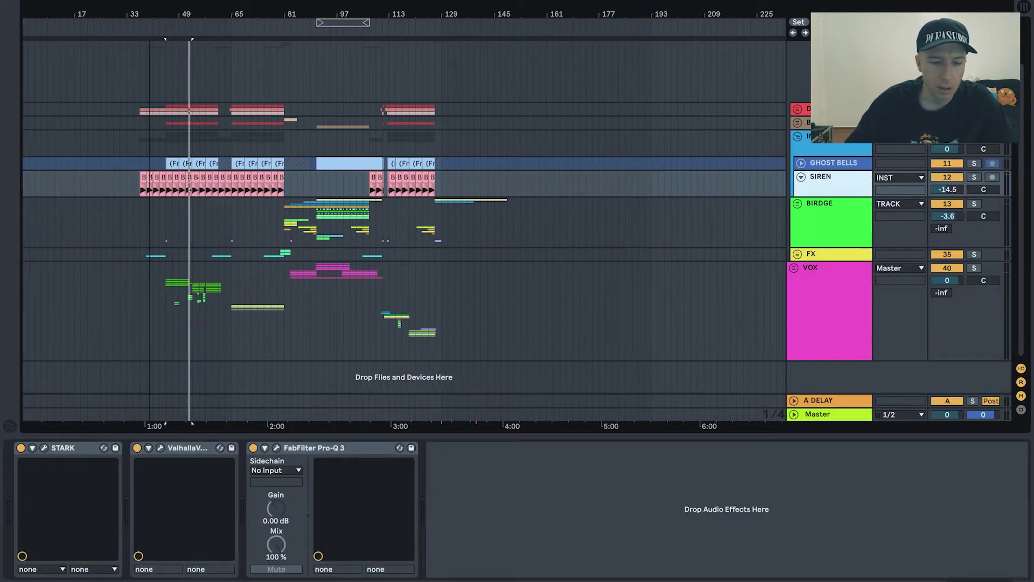
- Bypass STARK, the Valhalla plug-in and FabFilter Pro-Q 3 on the SIREN track and audition its first clip dry in solo
left_click_drag(147, 15, 257, 172)
left_click(247, 180)
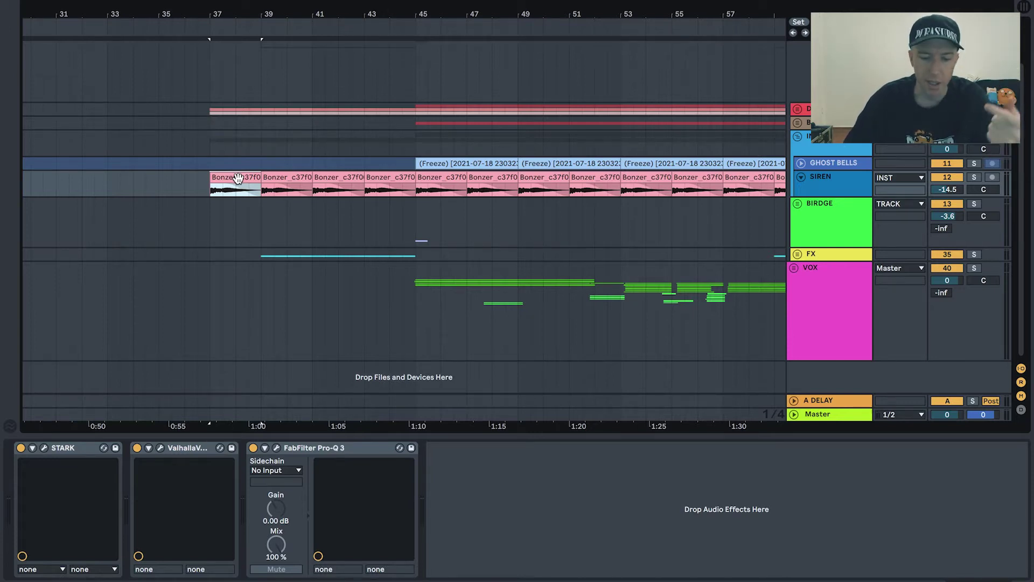
left_click(838, 194)
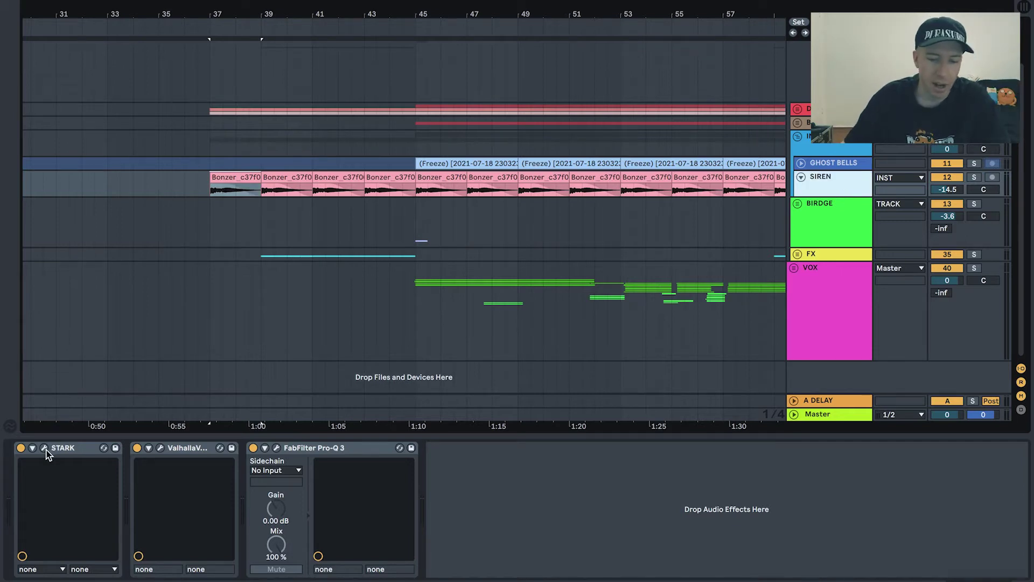
left_click(21, 448)
left_click(137, 447)
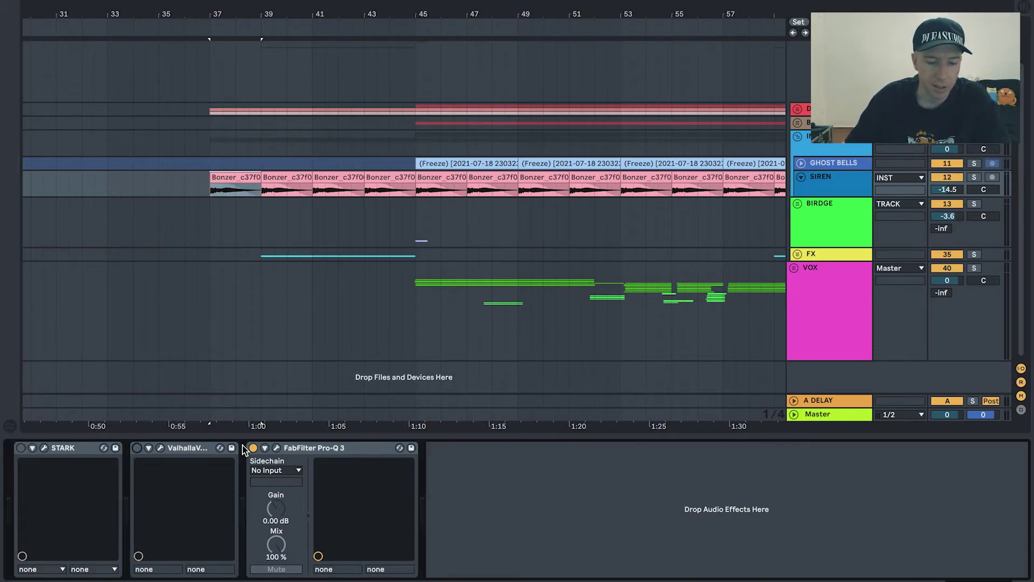
left_click(253, 447)
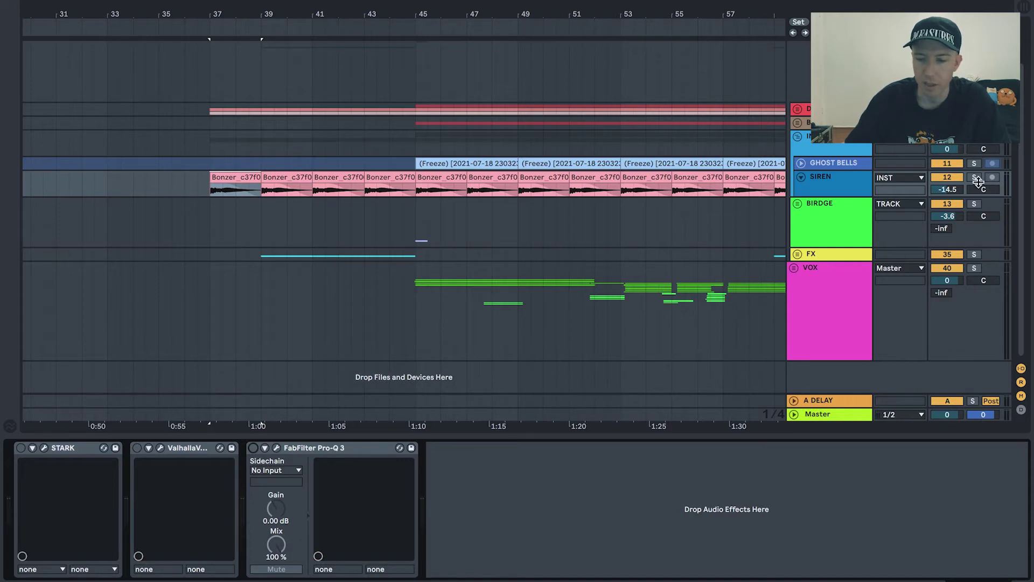
left_click(975, 178)
left_click(242, 181)
key("space")
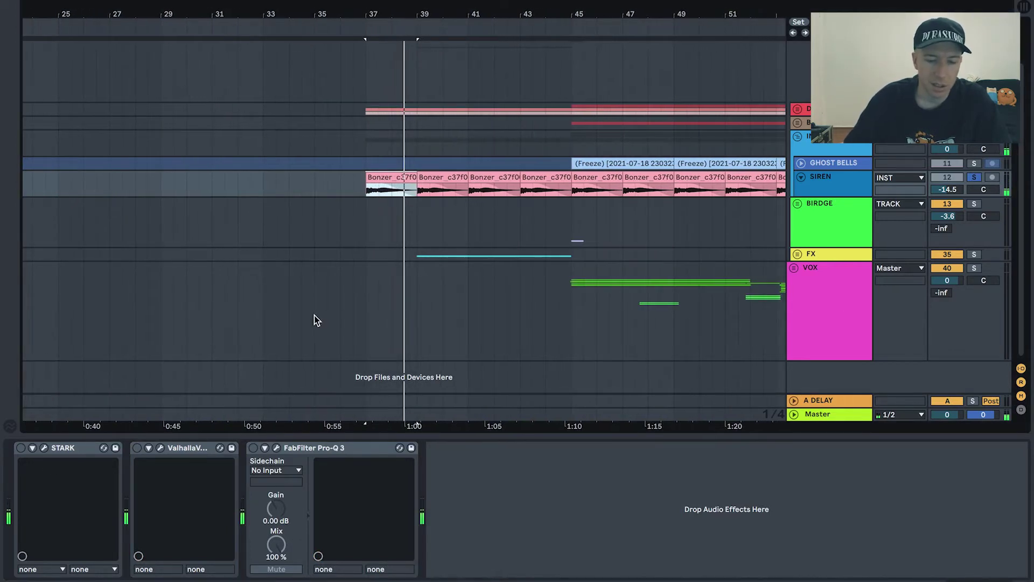
- Try halving the first SIREN clip's segment BPM repeatedly down to 20, and undo the tempo changes
double_click(377, 197)
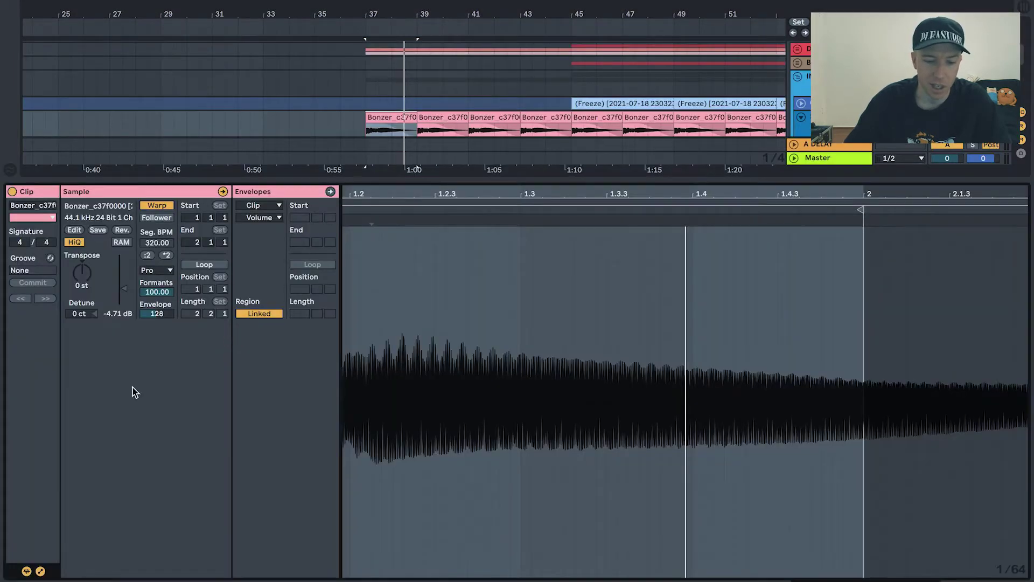
triple_click(148, 256)
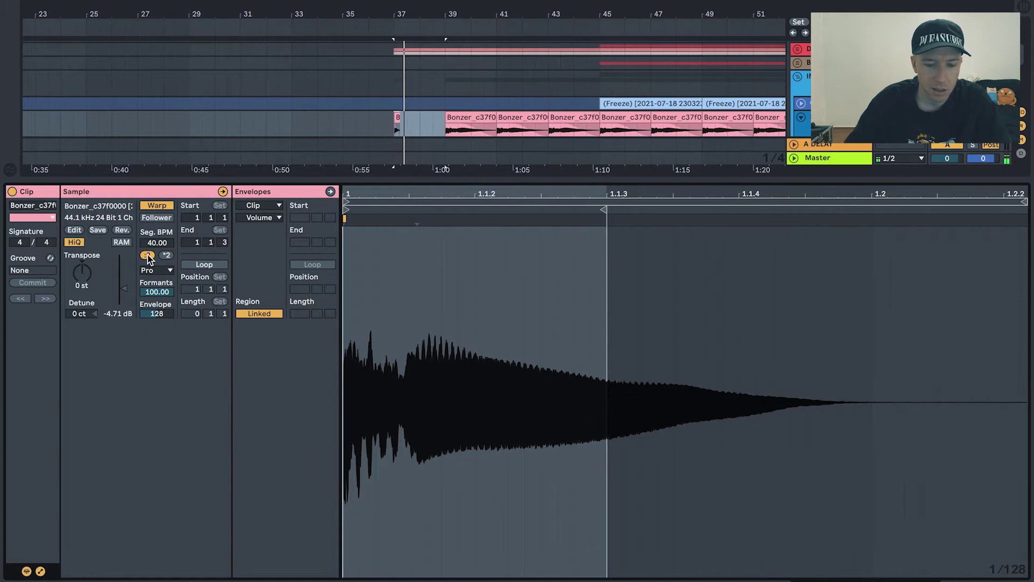
left_click(148, 257)
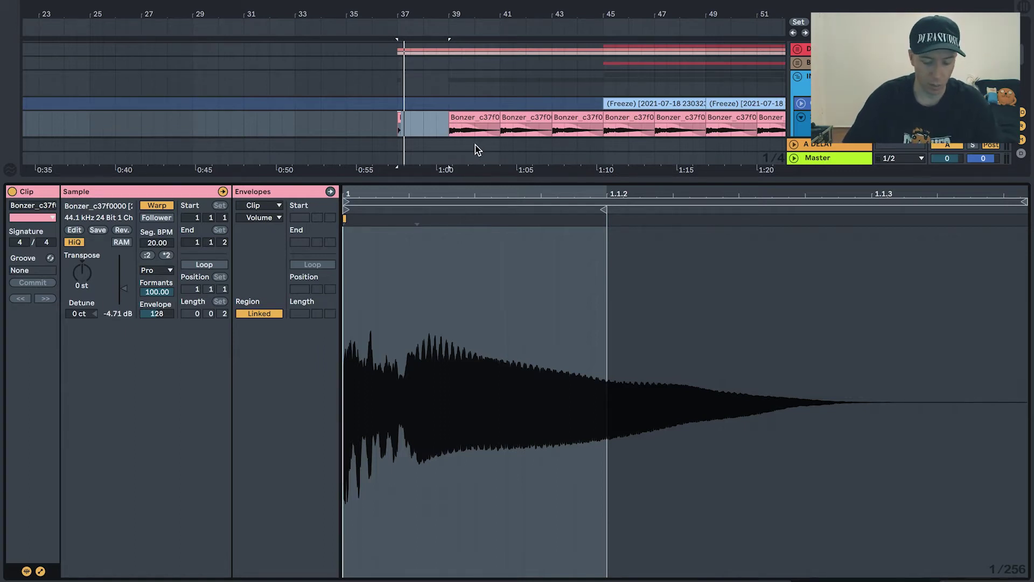
key("ctrl+z")
key("ctrl+z")
key("ctrl+z")
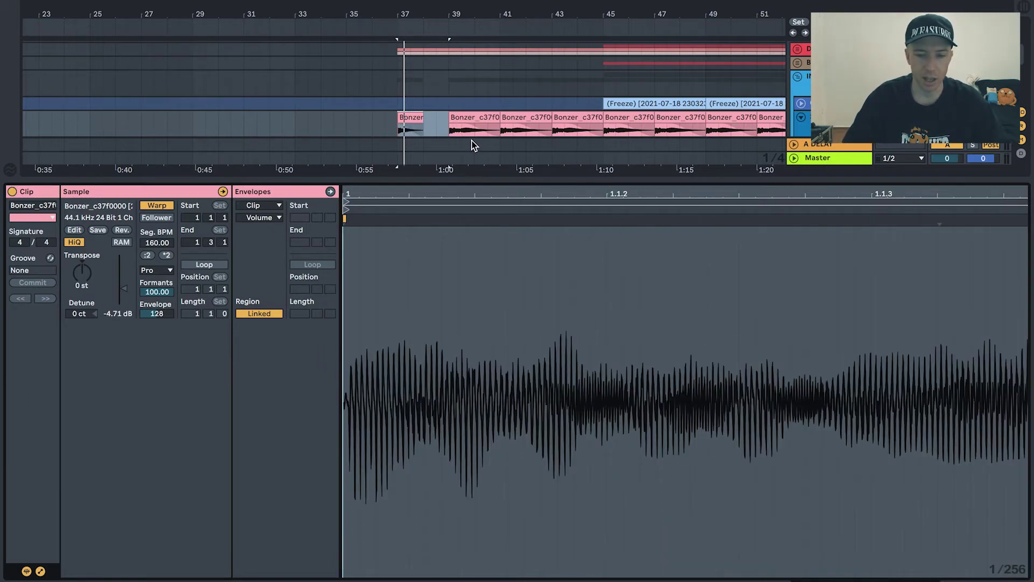
left_click(425, 119)
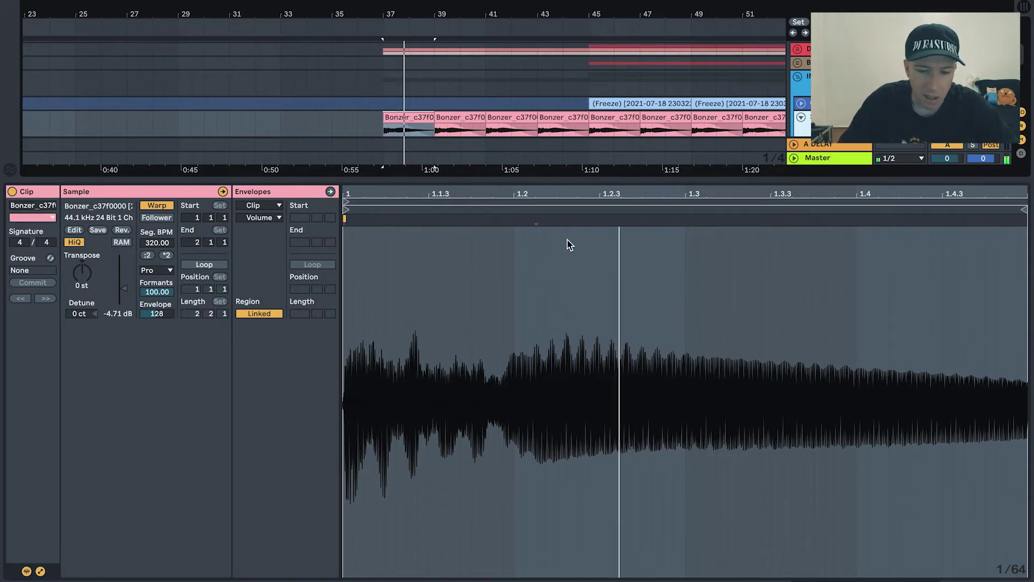
- Audition the SIREN track while turning its three effects back on, inspect the FabFilter Pro-Q 3 curve and end the solo
left_click(447, 117)
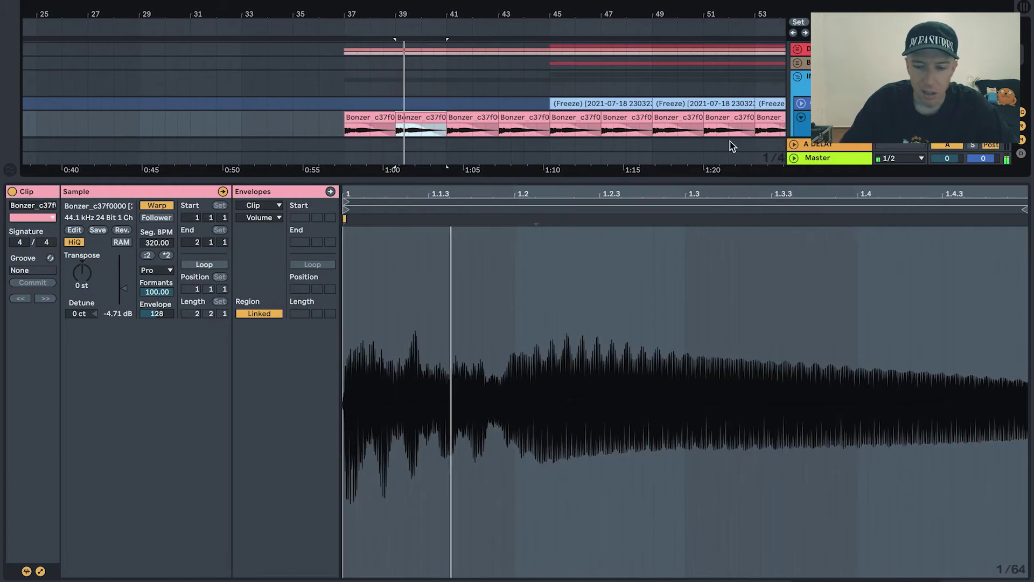
left_click(808, 120)
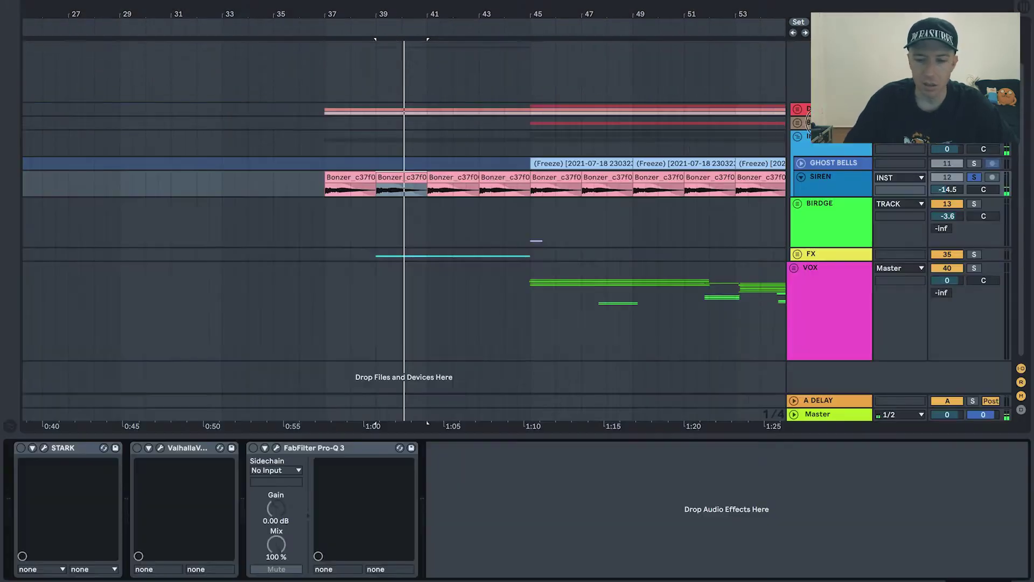
left_click(21, 448)
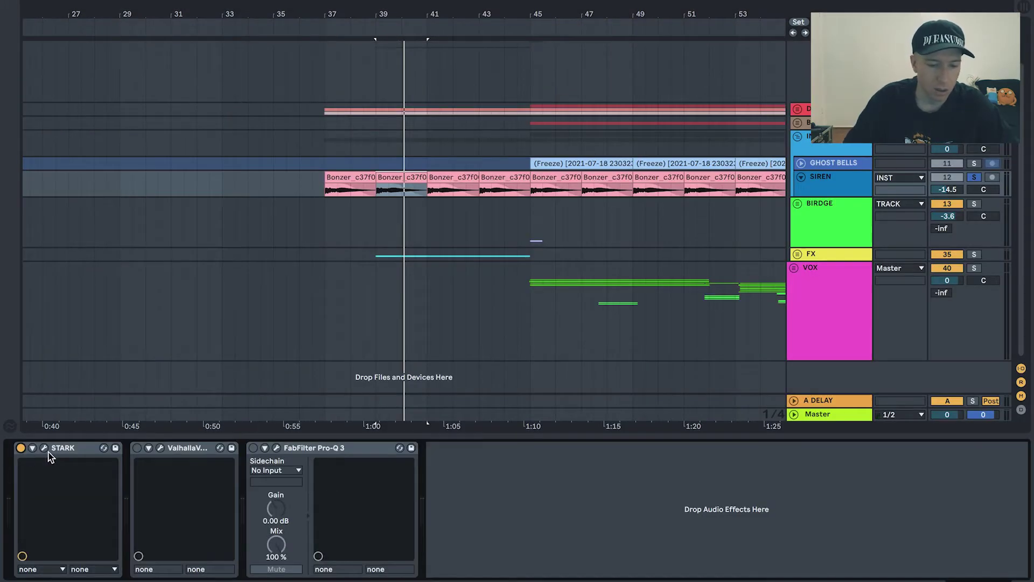
left_click(138, 448)
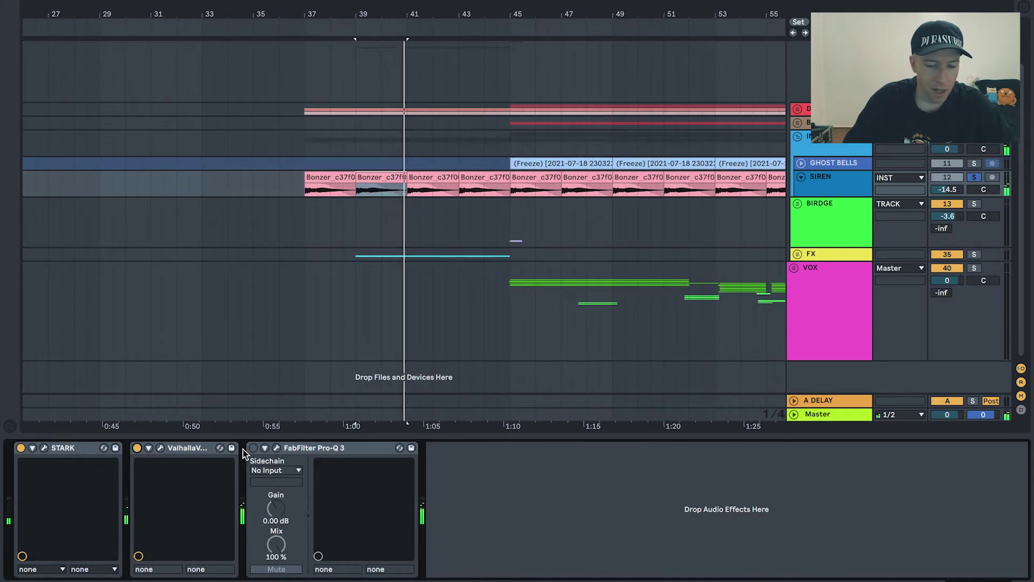
left_click(277, 449)
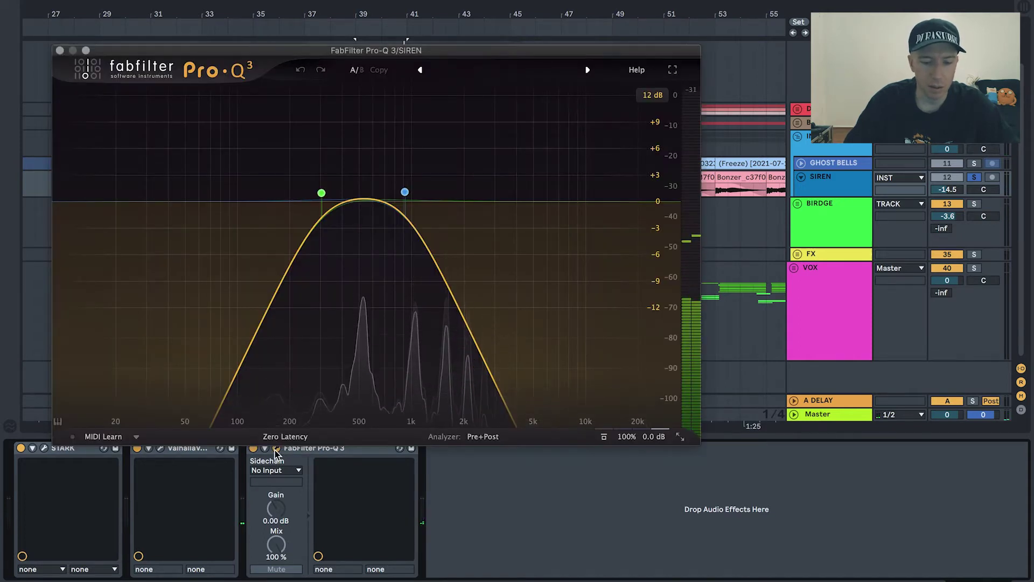
left_click(277, 450)
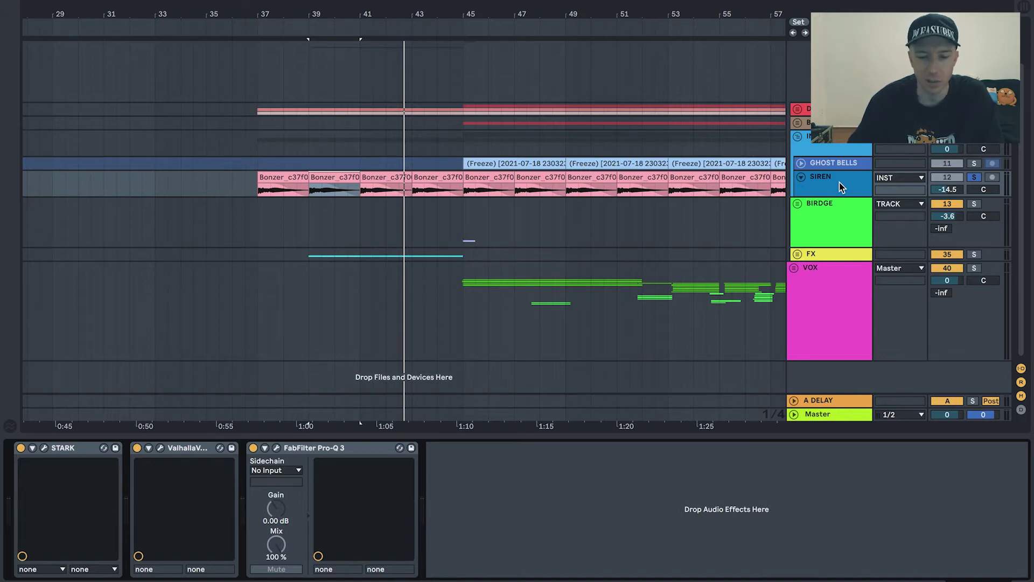
left_click(974, 178)
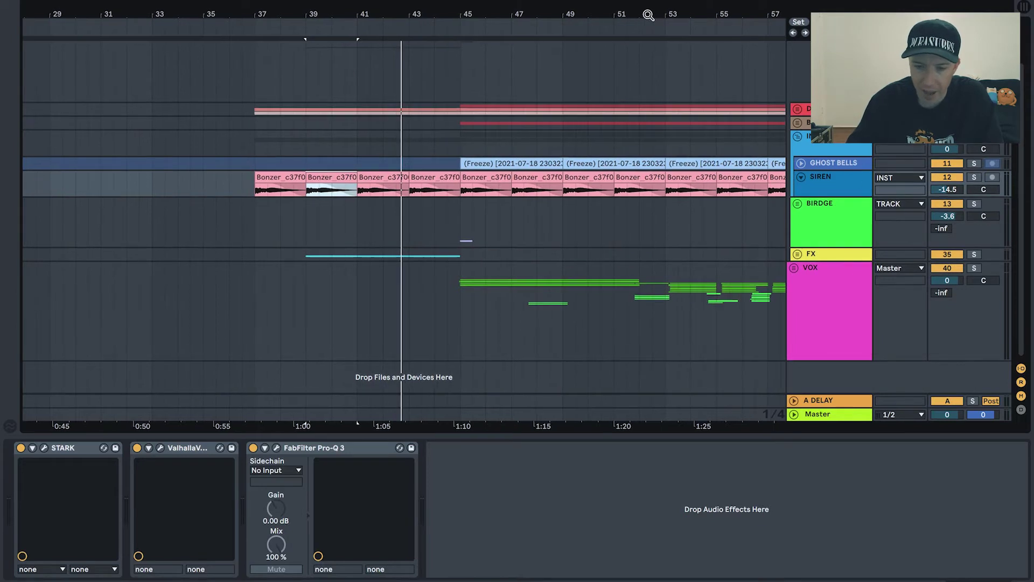
- Review the SIREN clips across the arrangement and deactivate the SIREN track
scroll(179, 156, "down", 4)
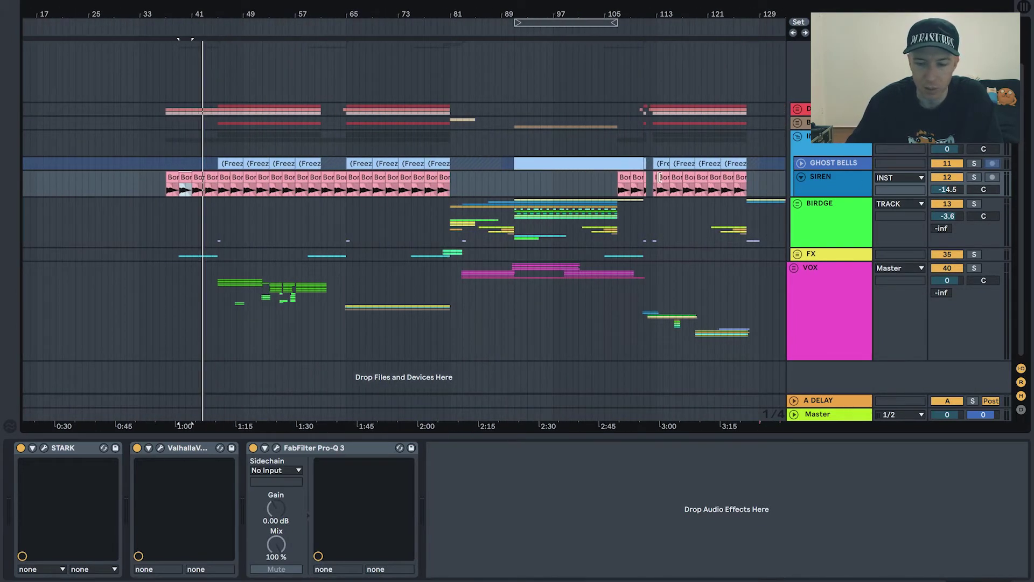
scroll(285, 143, "left", 1)
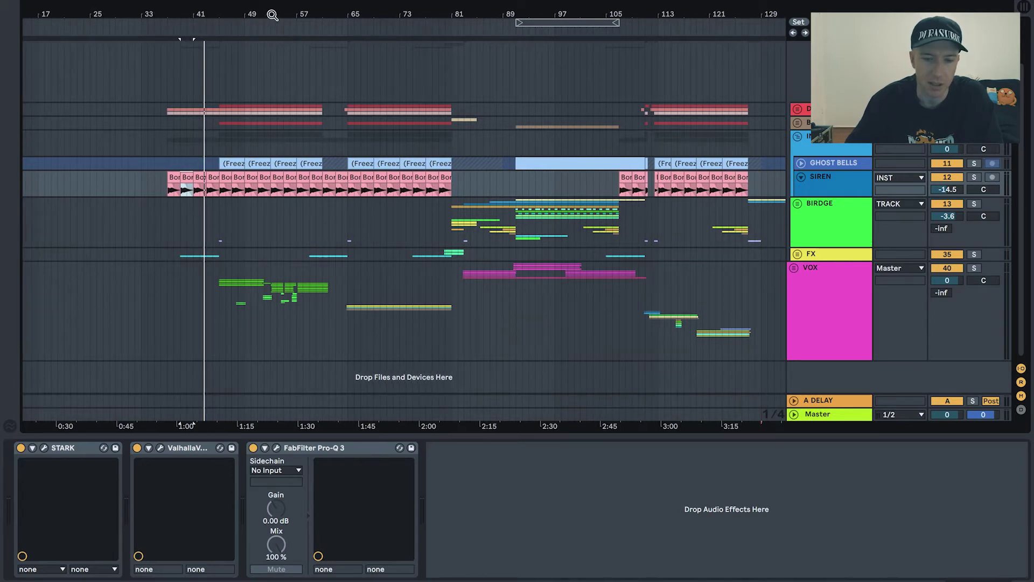
scroll(273, 15, "up", 2)
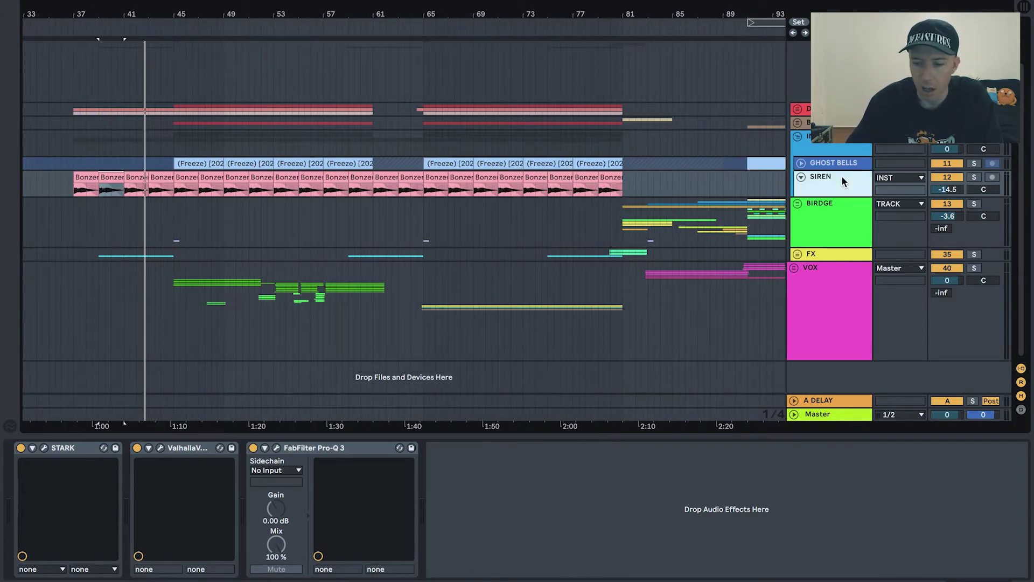
left_click(946, 182)
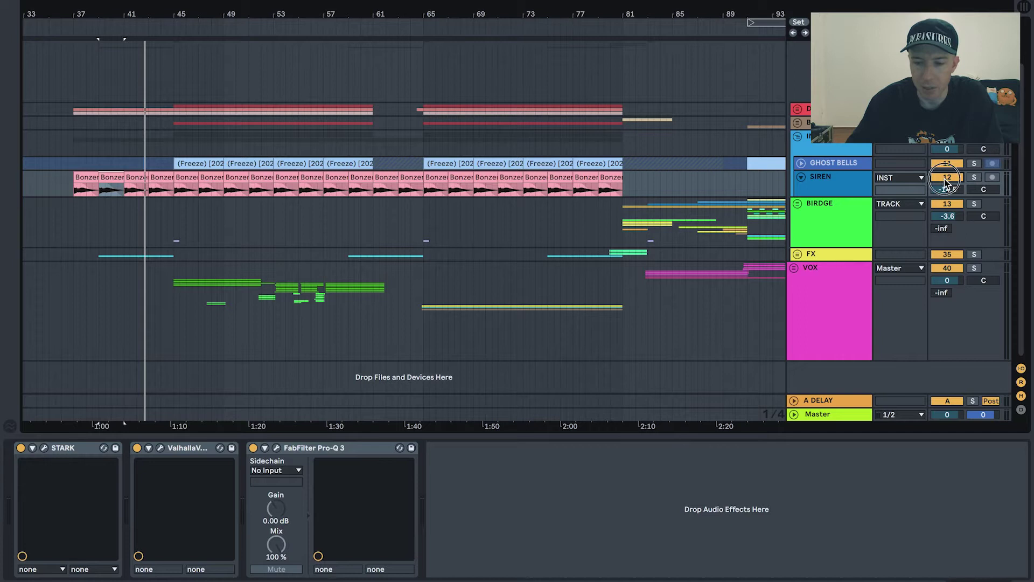
- Unfold the GHOST BELLS track, unfreeze it and put it in solo
left_click(802, 164)
left_click(834, 165)
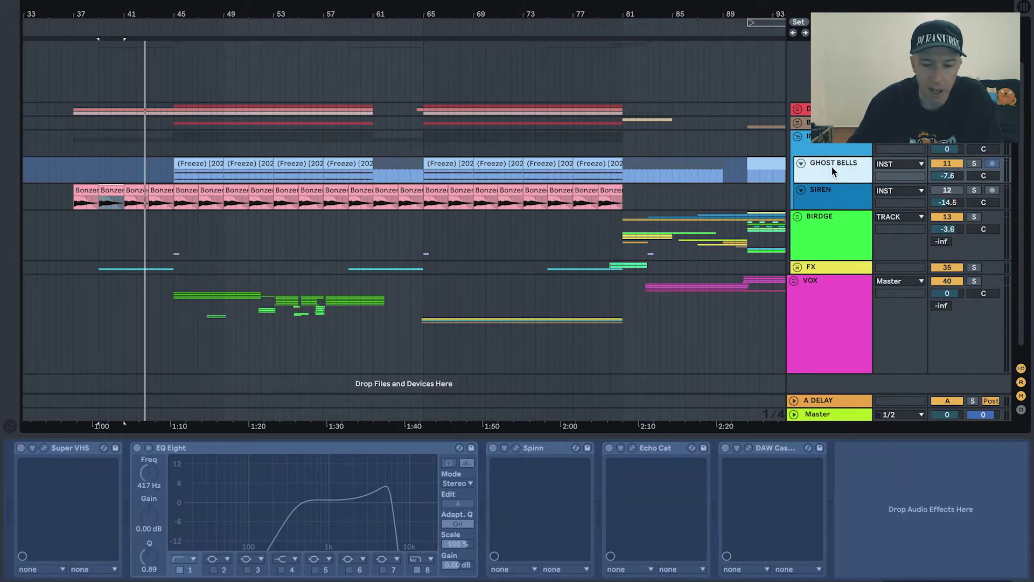
left_click(215, 164)
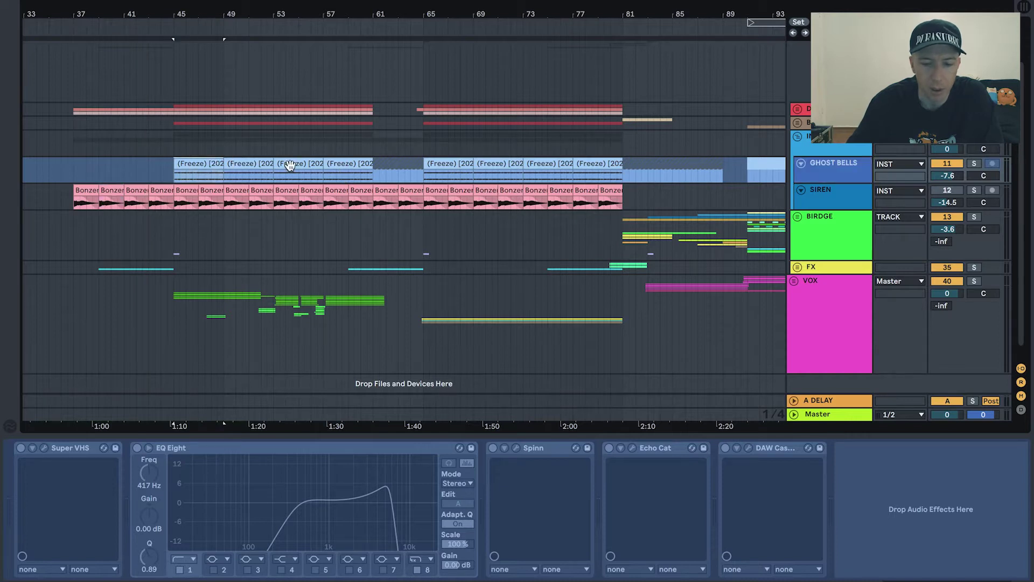
right_click(838, 170)
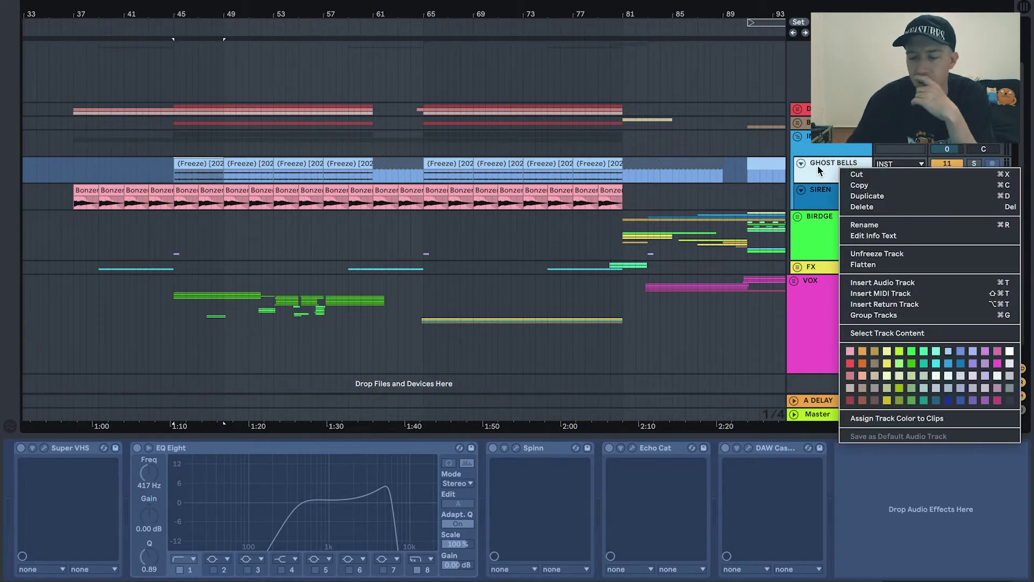
left_click(870, 254)
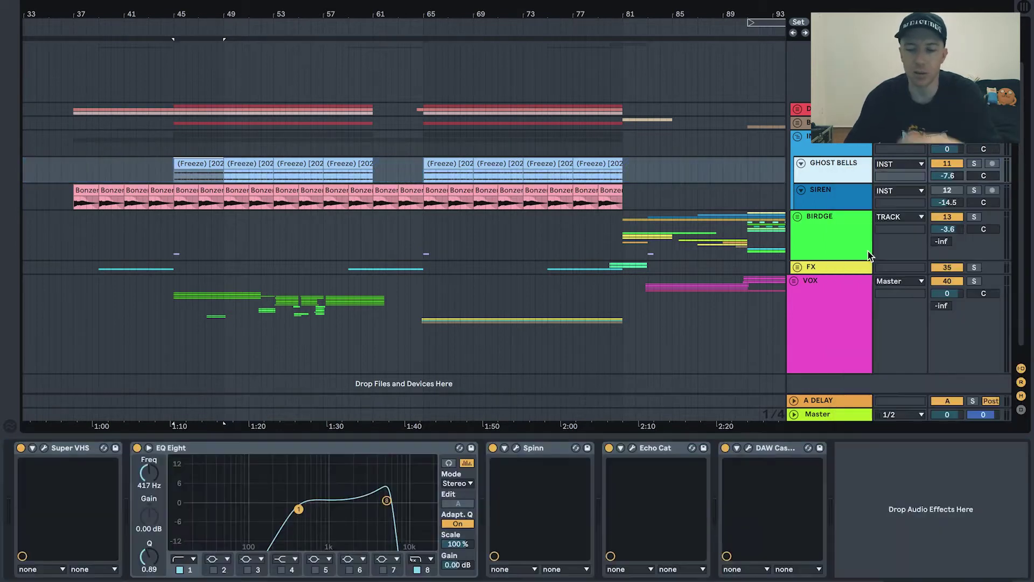
left_click(974, 164)
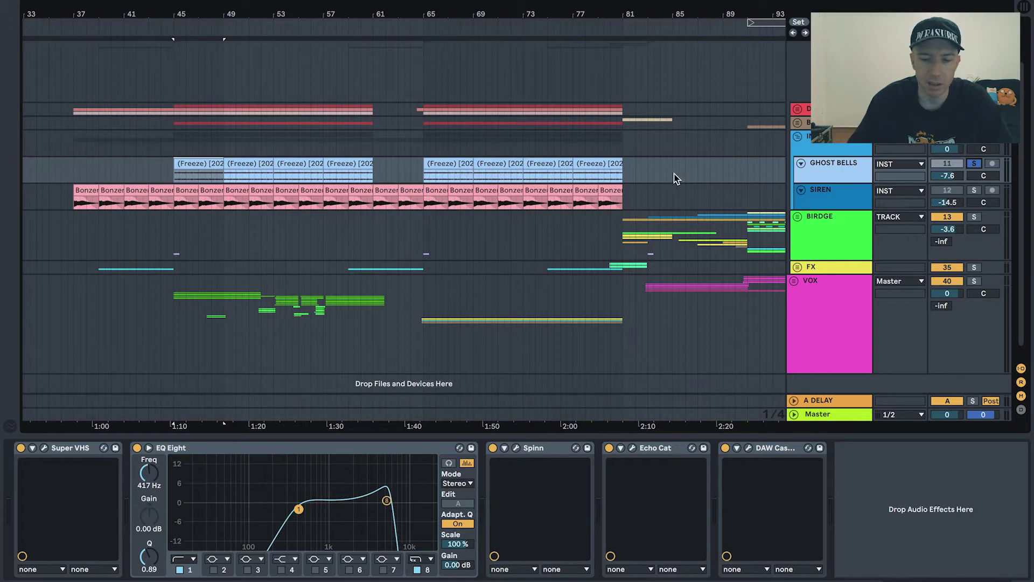
- Turn off all five effects on the GHOST BELLS track, play it dry and set its volume to 0 dB
left_click(20, 448)
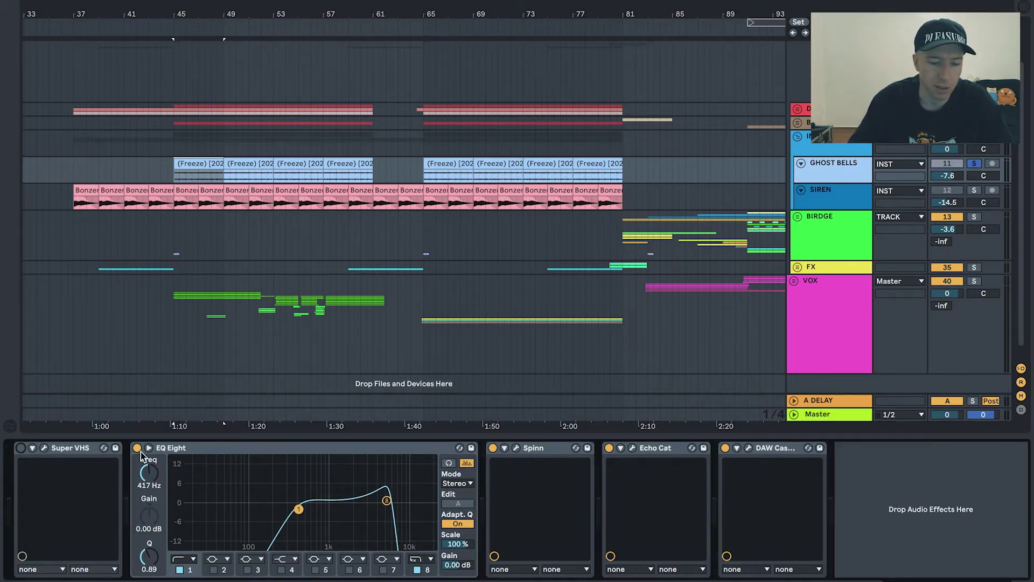
left_click(137, 448)
left_click(493, 448)
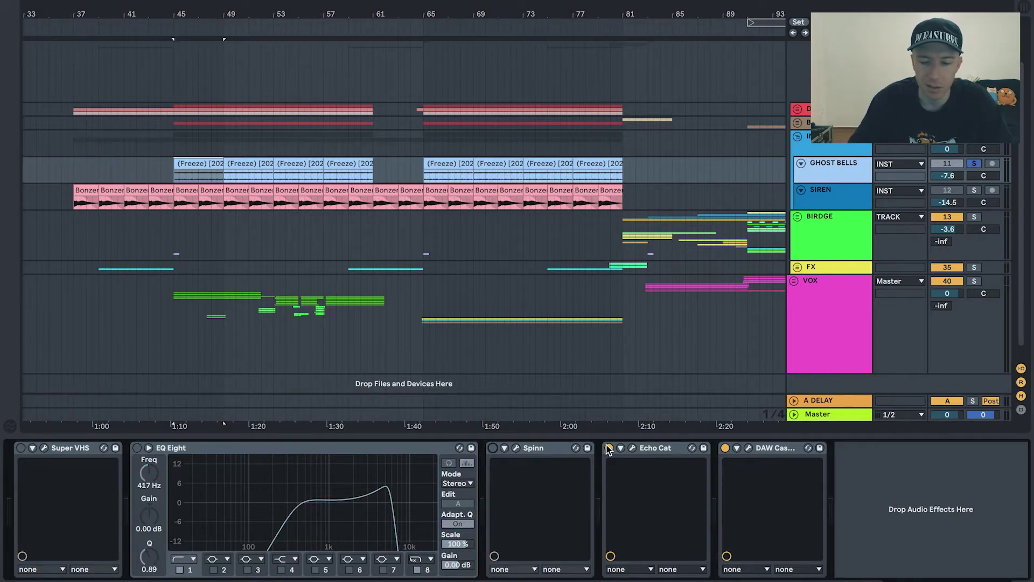
key("space")
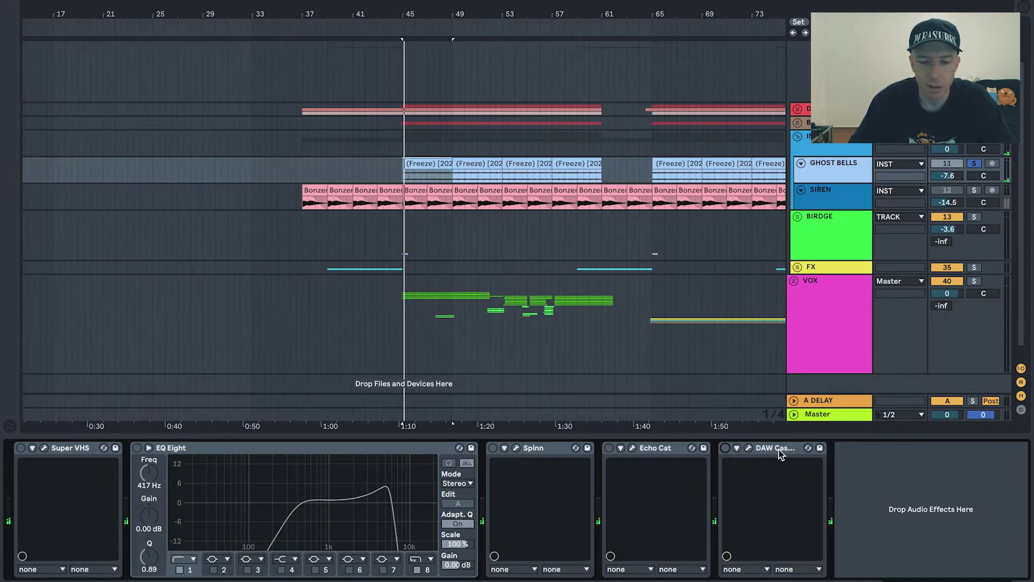
scroll(953, 176, "up", 8)
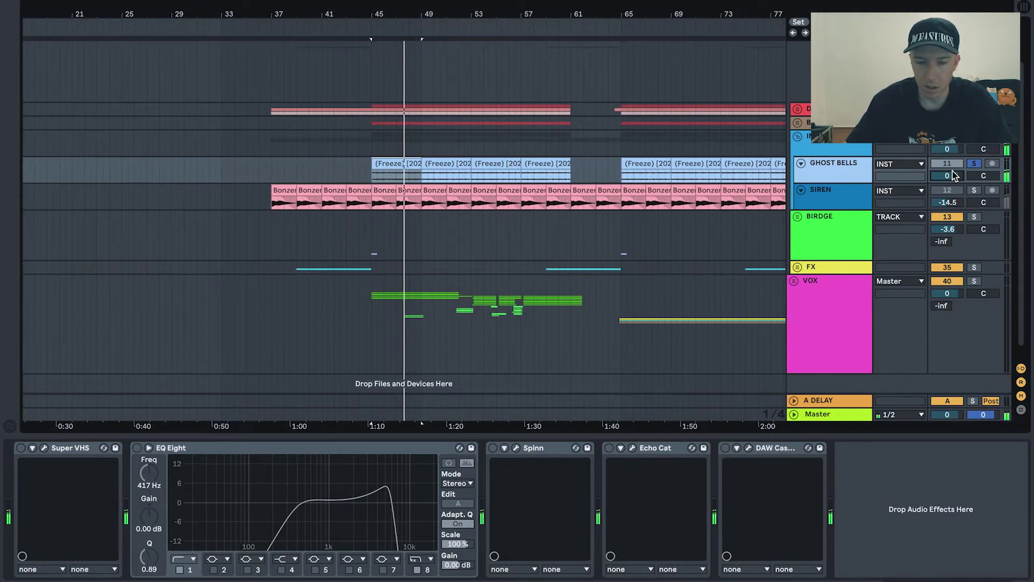
scroll(953, 173, "down", 1)
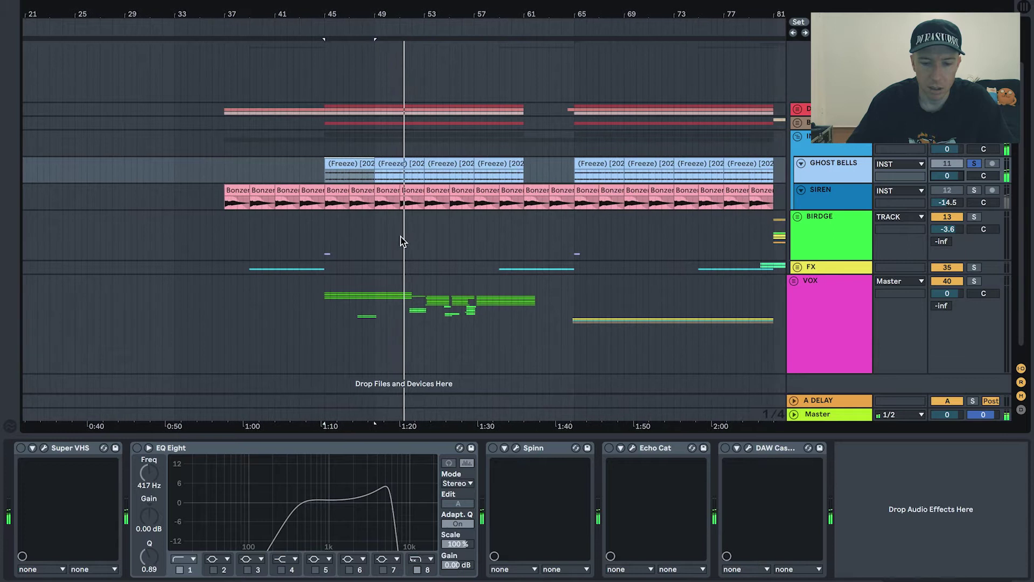
- Loop playback over the second GHOST BELLS clip at bar 49 and open the clip's sample details
left_click(384, 163)
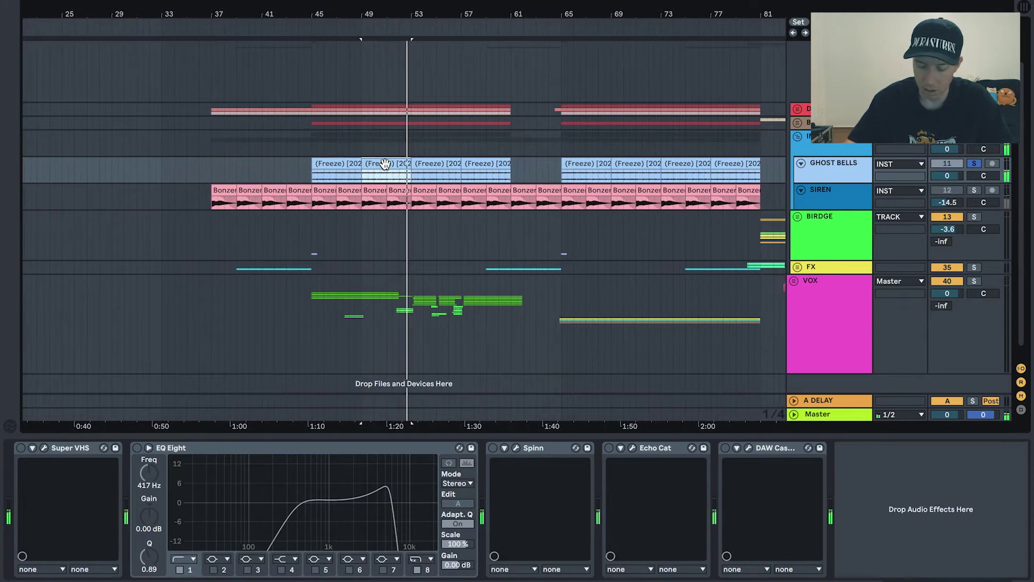
key("ctrl+l")
double_click(387, 163)
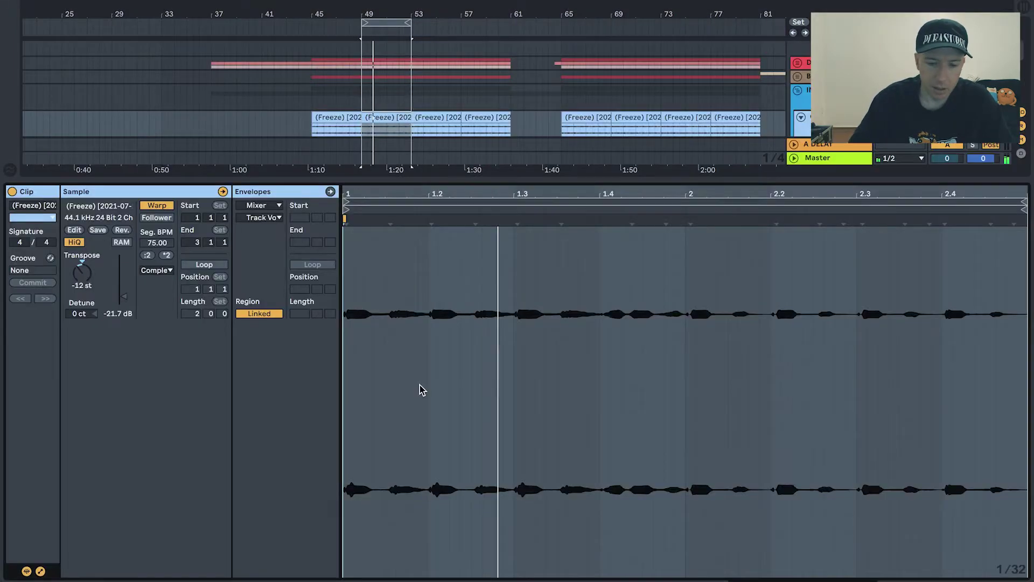
- Look through the clip's envelope device choices, display its Clip Transposition envelope and close the clip view
left_click(273, 206)
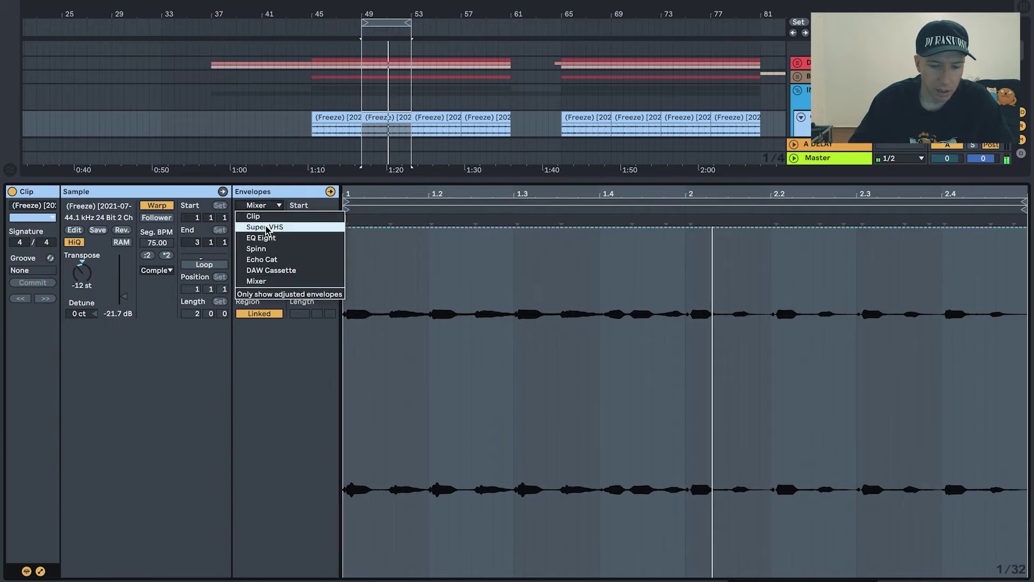
left_click(265, 206)
left_click(265, 206)
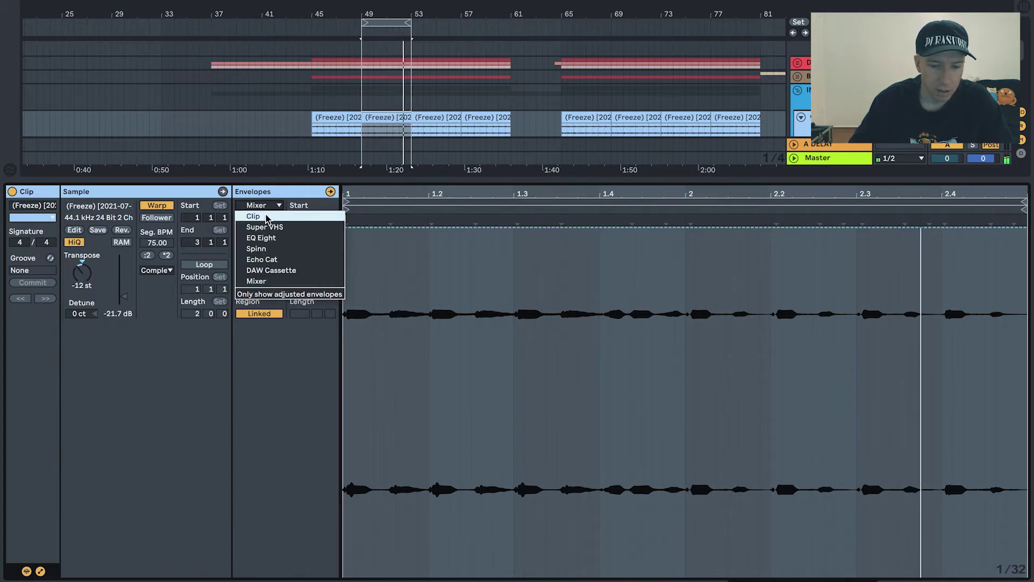
left_click(265, 216)
left_click(263, 217)
left_click(267, 226)
left_click(266, 209)
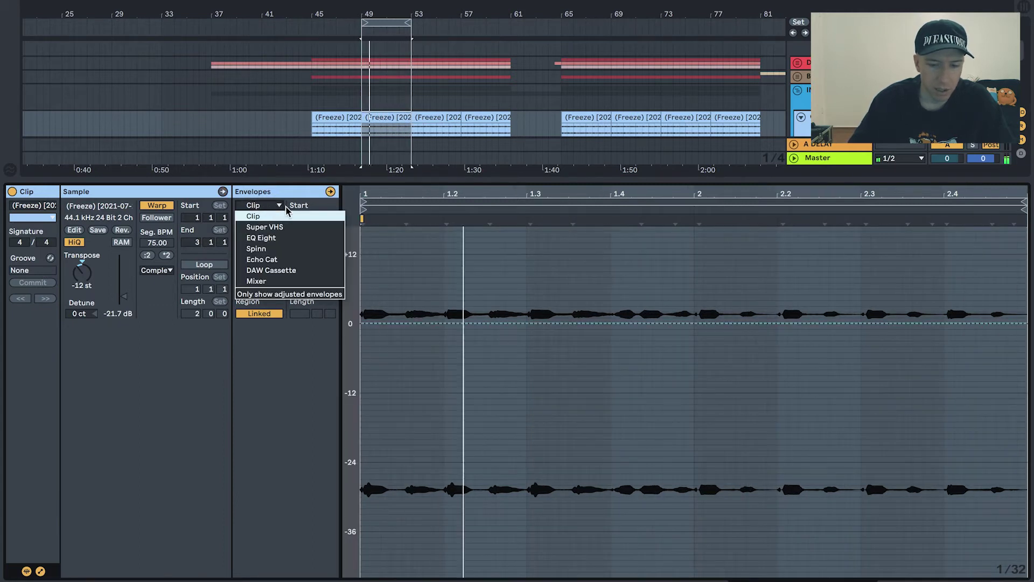
left_click(253, 215)
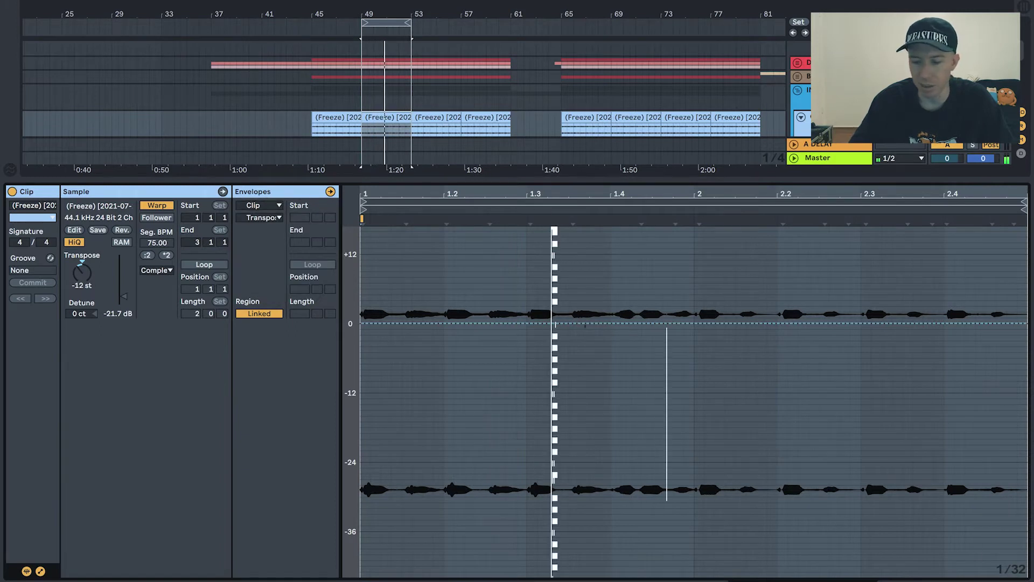
key("ctrl+alt+l")
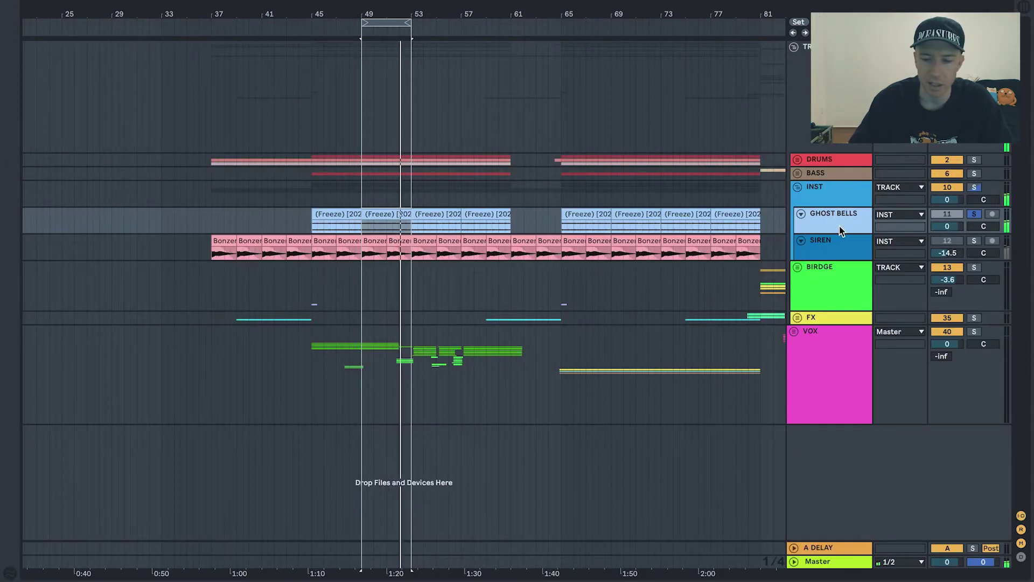
- Show the GHOST BELLS device chain, turn Super VHS back on and inspect its settings while the loop plays
key("shift+Tab")
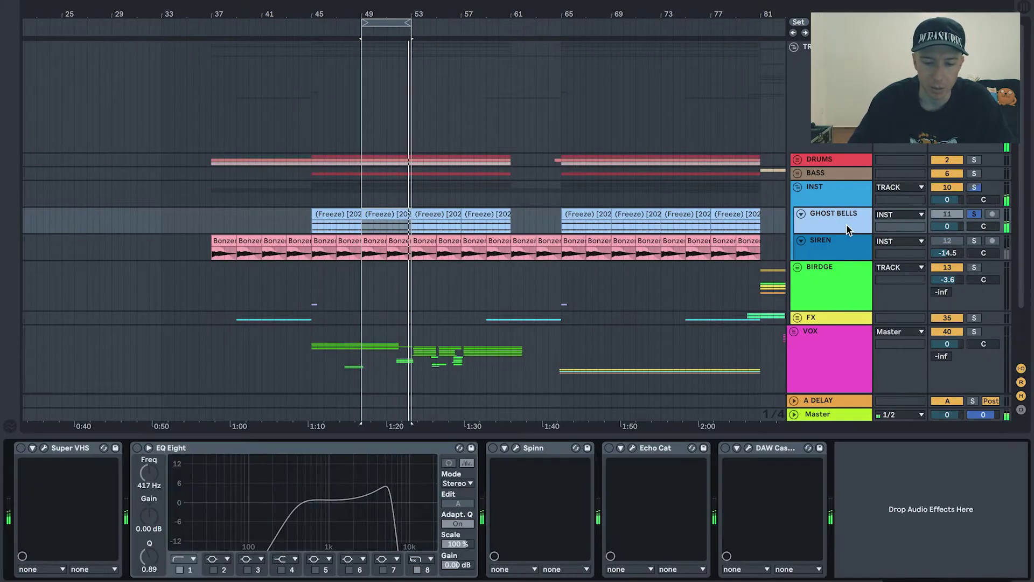
left_click(21, 449)
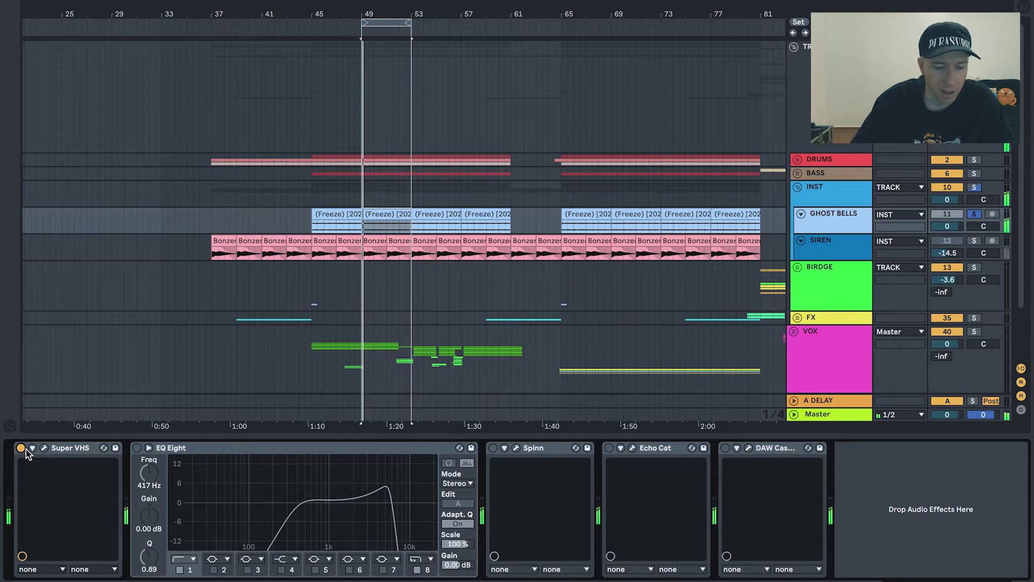
left_click(45, 448)
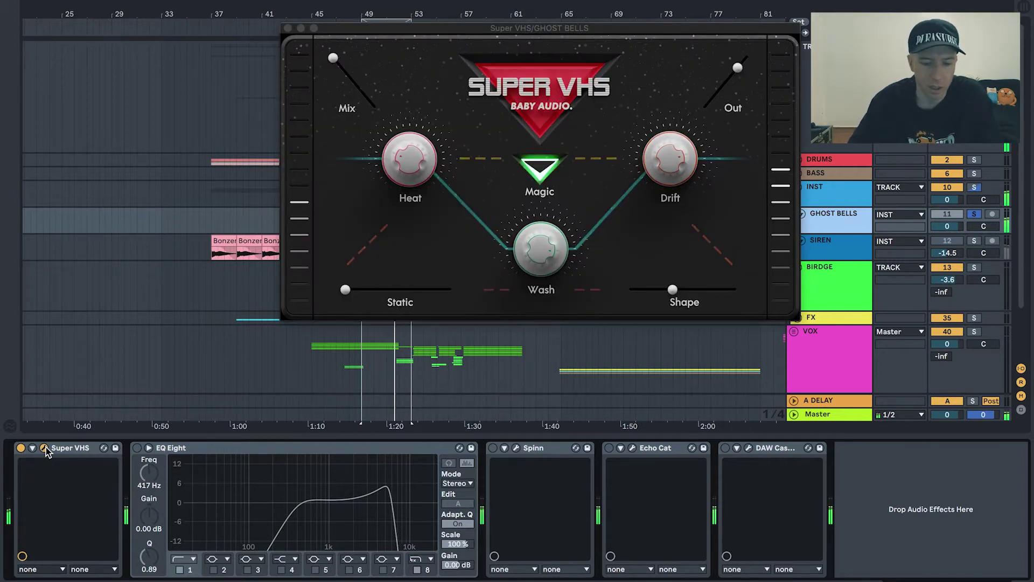
left_click(45, 448)
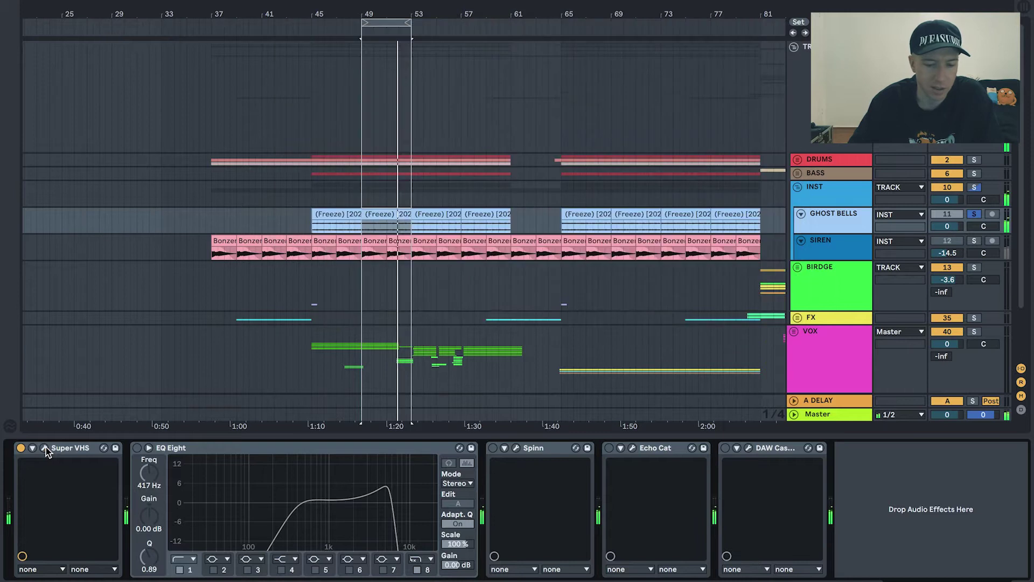
- Turn EQ Eight and Spinn back on and inspect the Spinn plugin's settings while listening
left_click(137, 448)
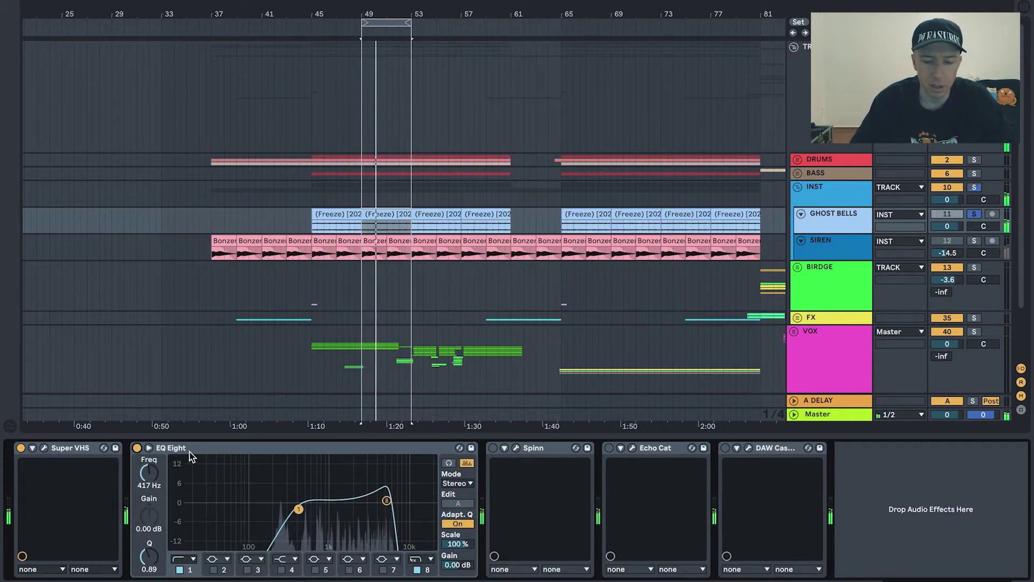
left_click(493, 449)
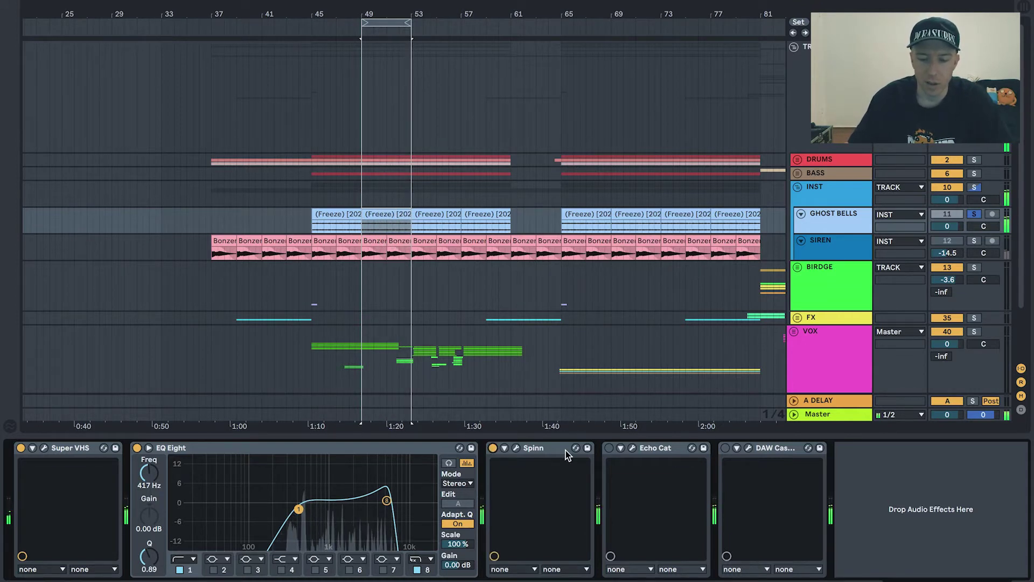
left_click(514, 448)
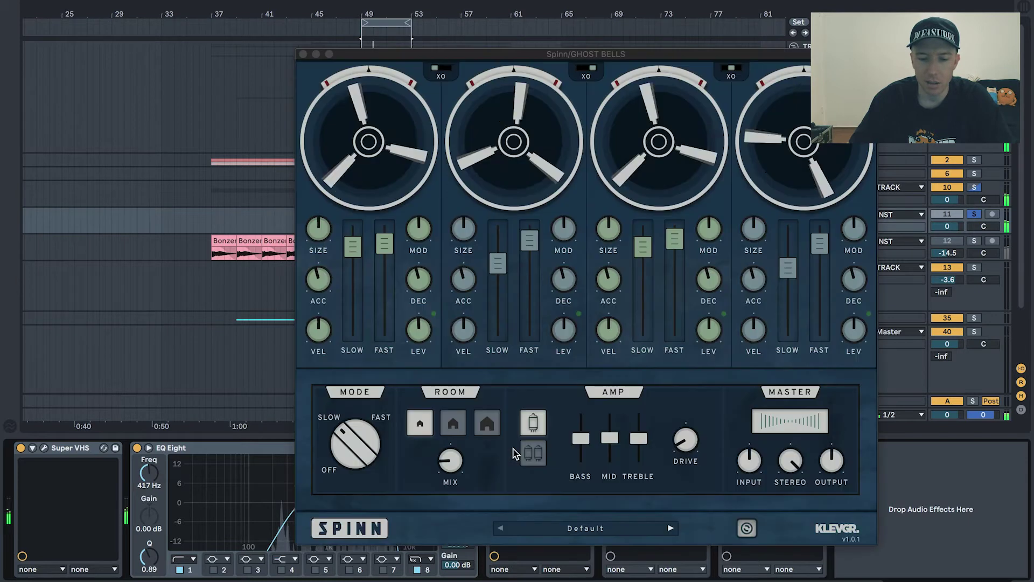
left_click(303, 54)
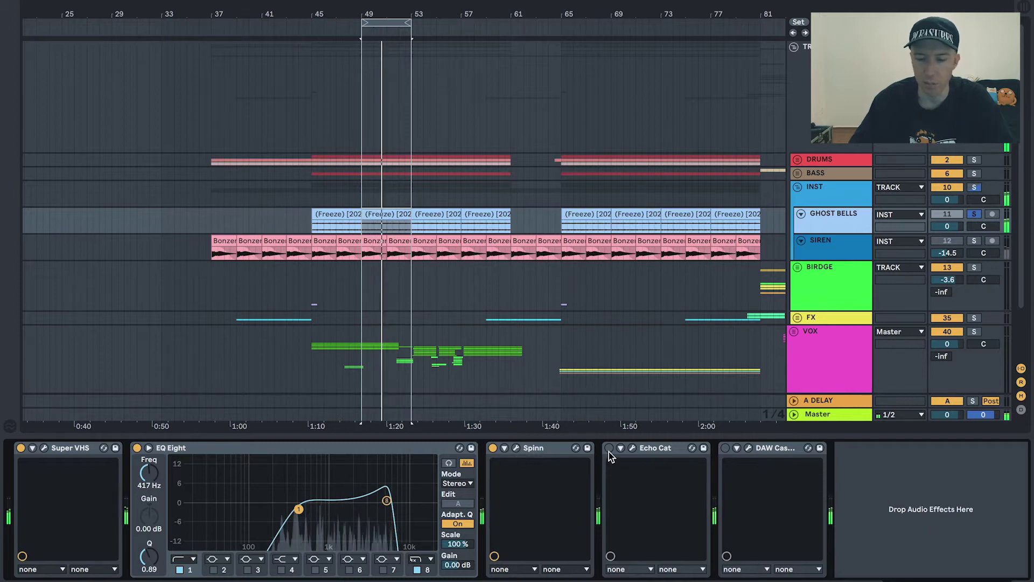
- Inspect the Echo Cat and DAW Cassette plugins and turn both effects back on while the loop plays
left_click(633, 451)
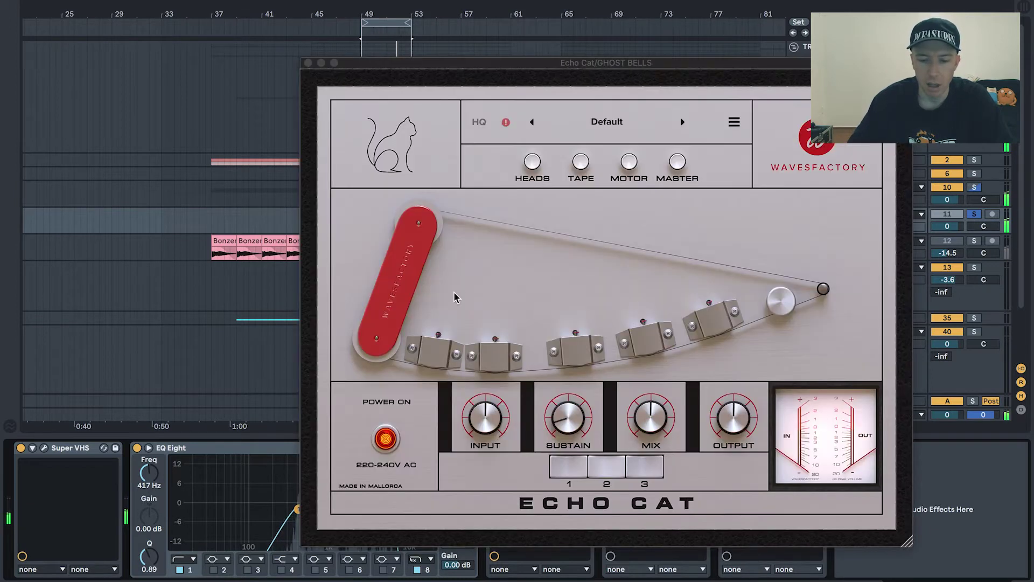
left_click(308, 63)
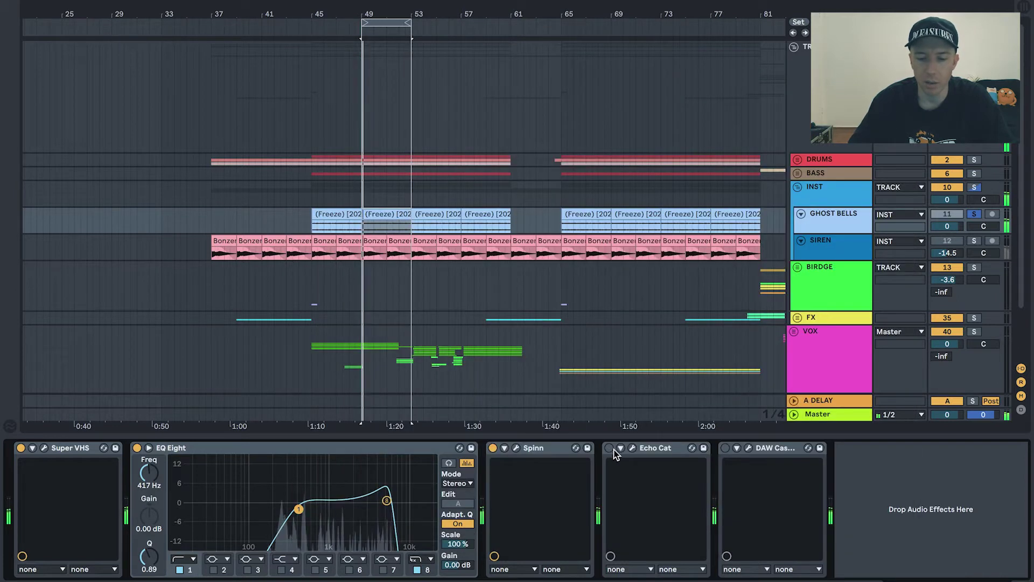
left_click(609, 450)
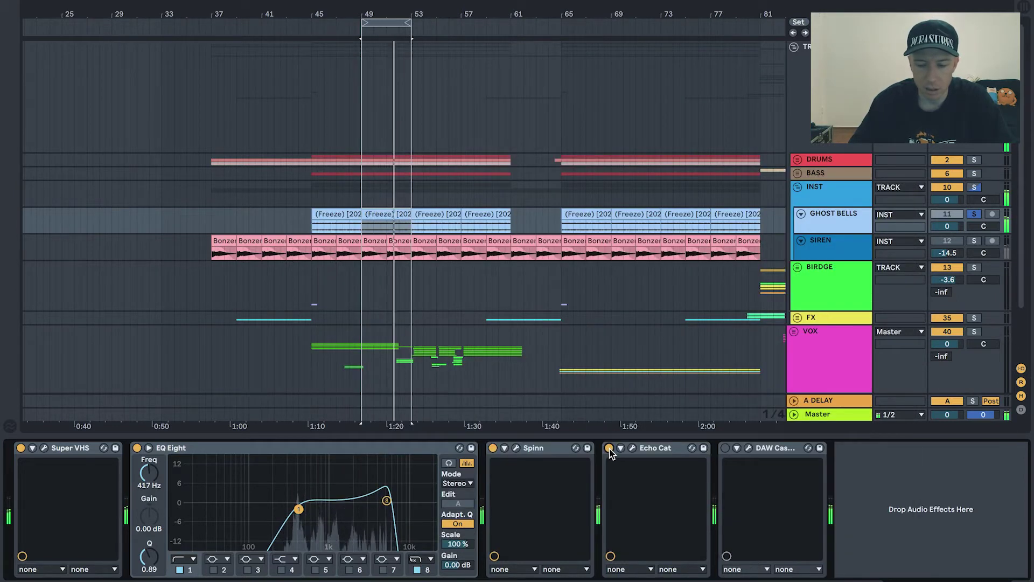
left_click(748, 448)
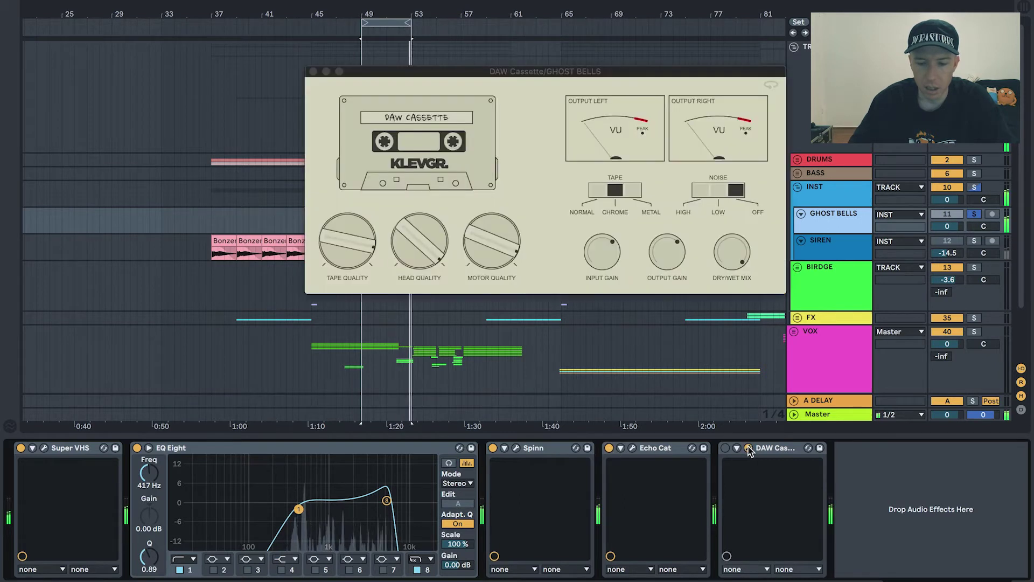
left_click(749, 448)
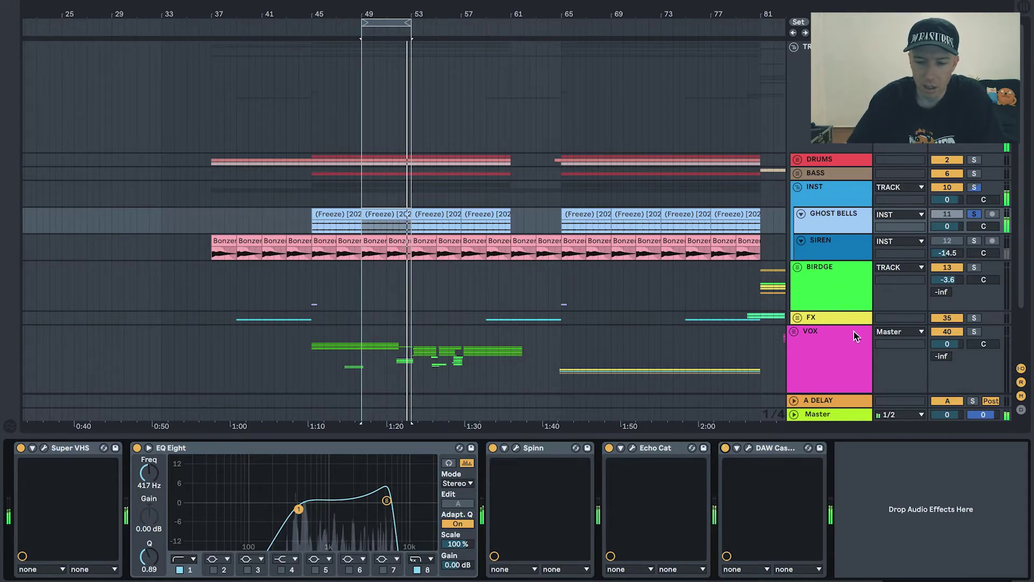
- Audition the SIREN track in solo in place of GHOST BELLS, and then the whole INST group
scroll(867, 280, "down", 2)
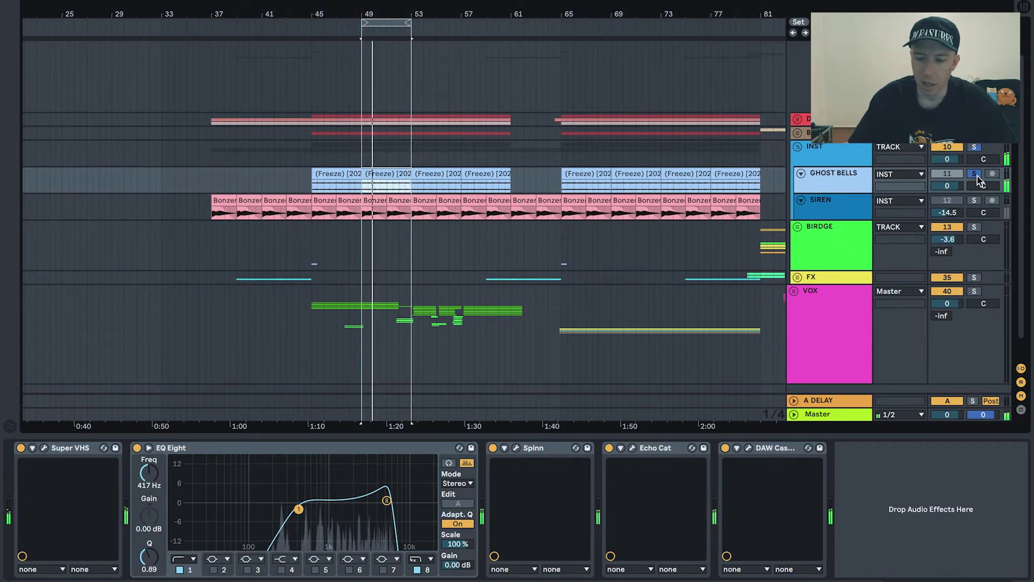
left_click(974, 200)
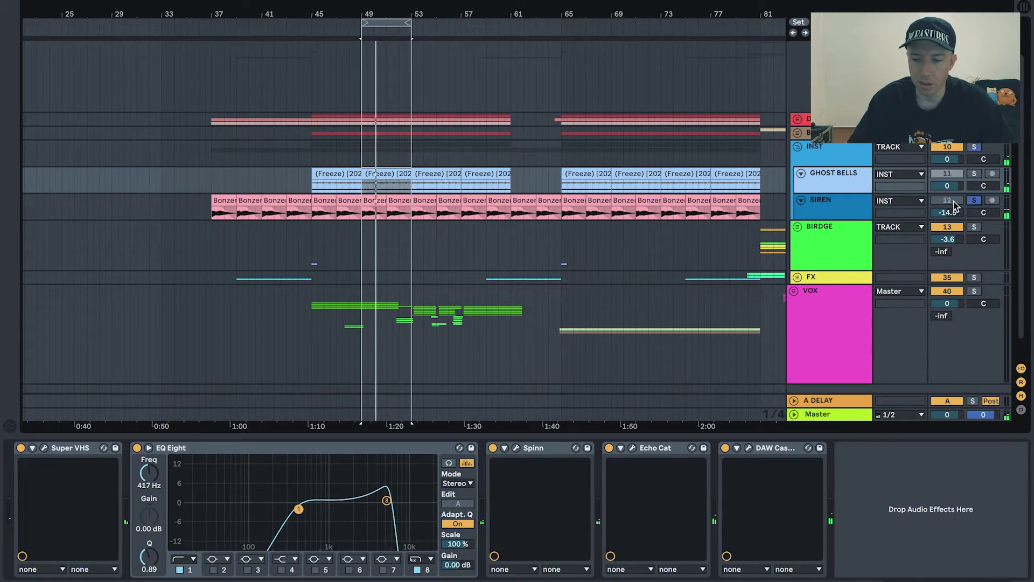
left_click(974, 147)
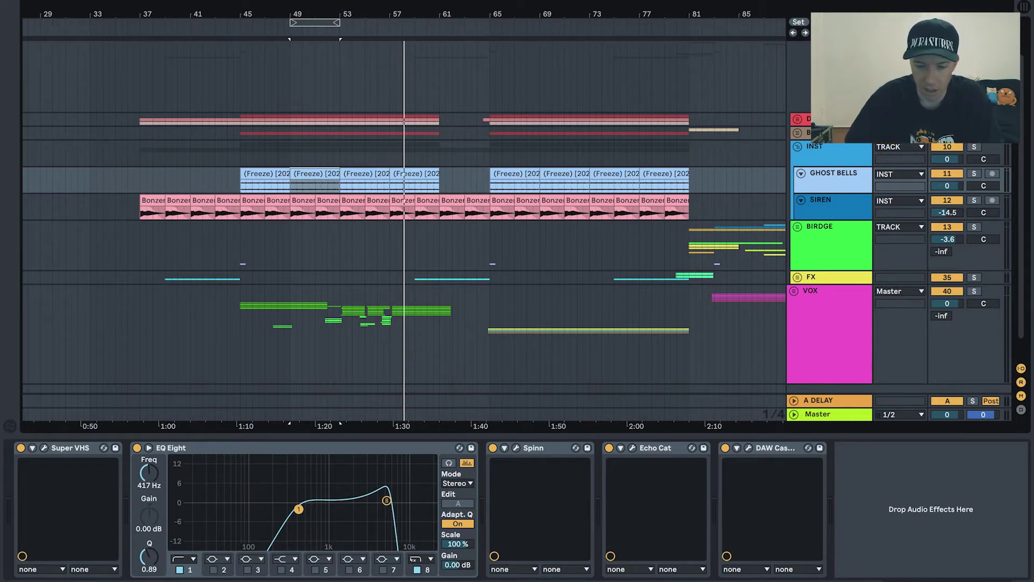
- Unfold the FX group to show its VOICE SWELL and VERB SWEEP tracks
scroll(609, 268, "right", 5)
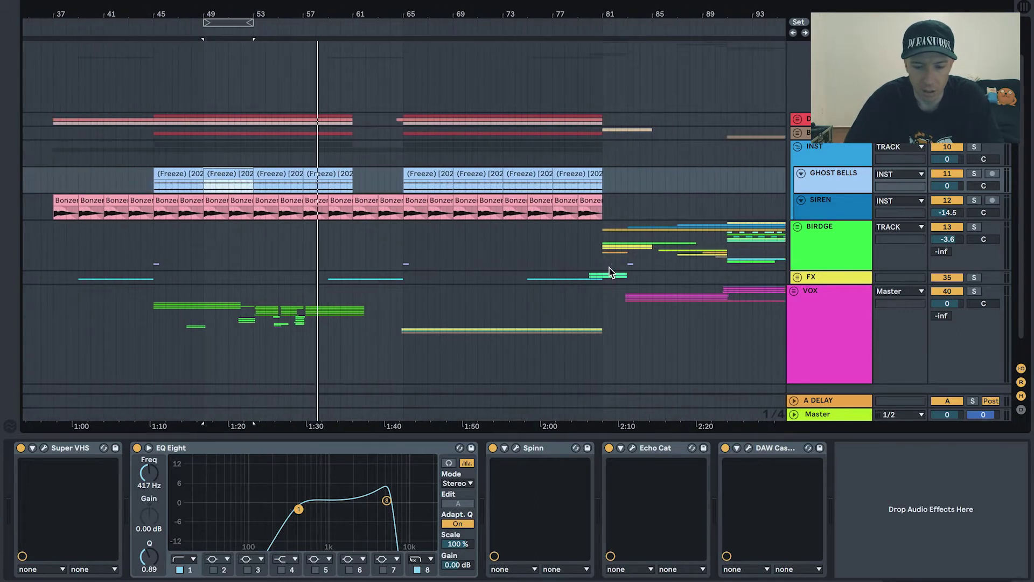
scroll(610, 267, "left", 4)
scroll(542, 274, "down", 2)
scroll(542, 274, "left", 3)
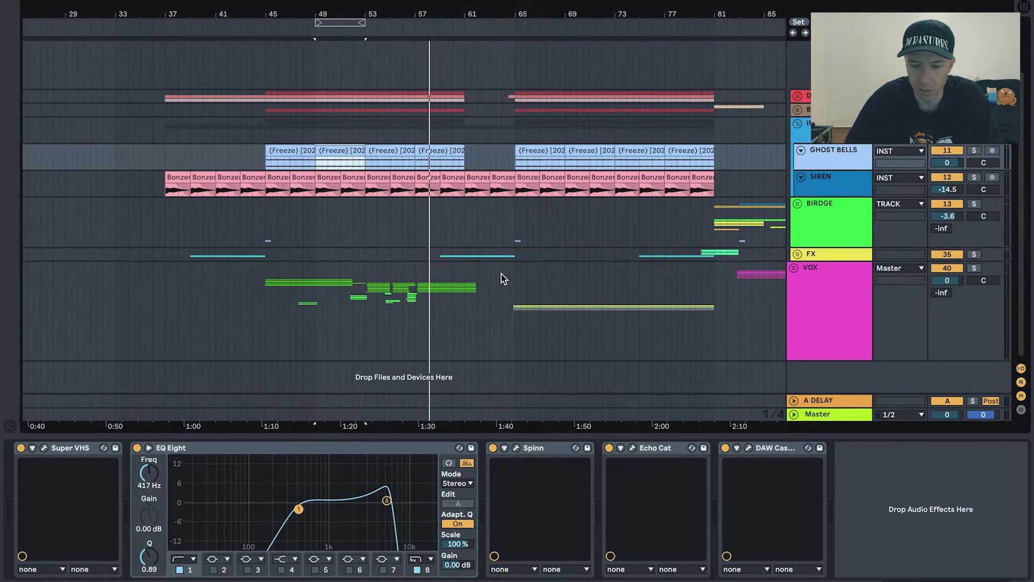
left_click(796, 255)
scroll(560, 281, "down", 3)
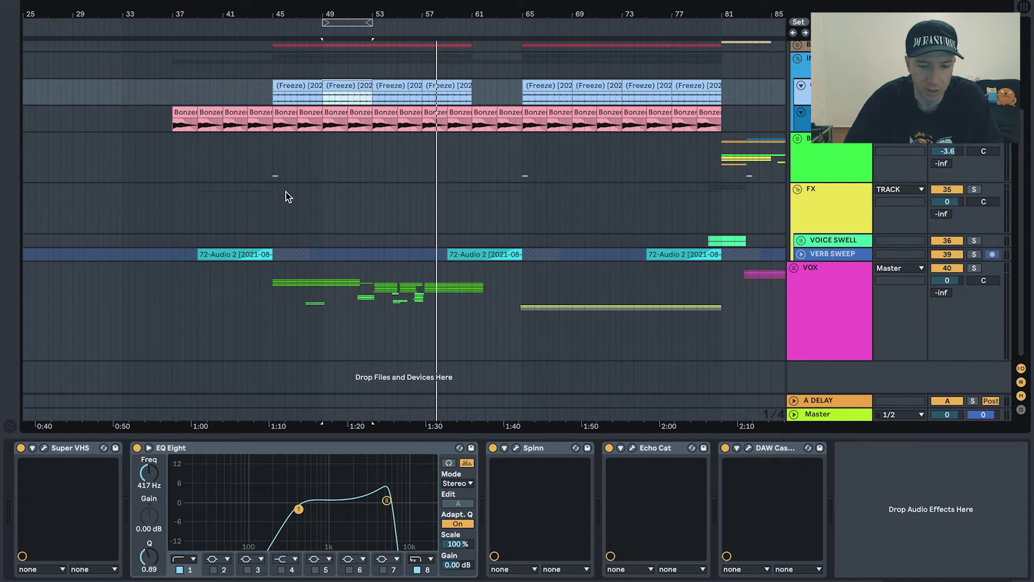
- Unfold the BIRDGE group and its nested FX group down to the cymbal track
left_click(798, 138)
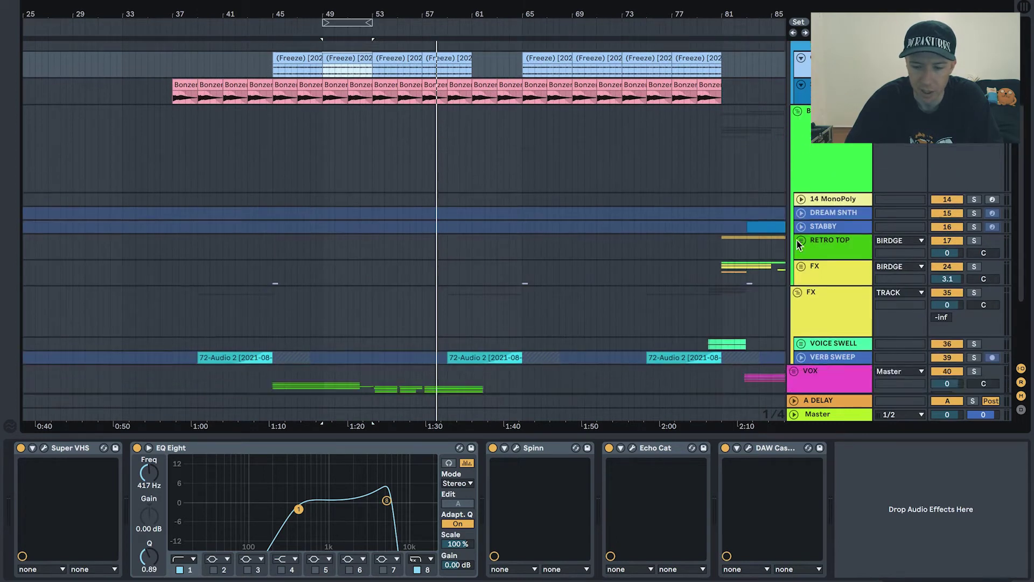
scroll(797, 240, "down", 3)
left_click(801, 221)
scroll(802, 235, "down", 10)
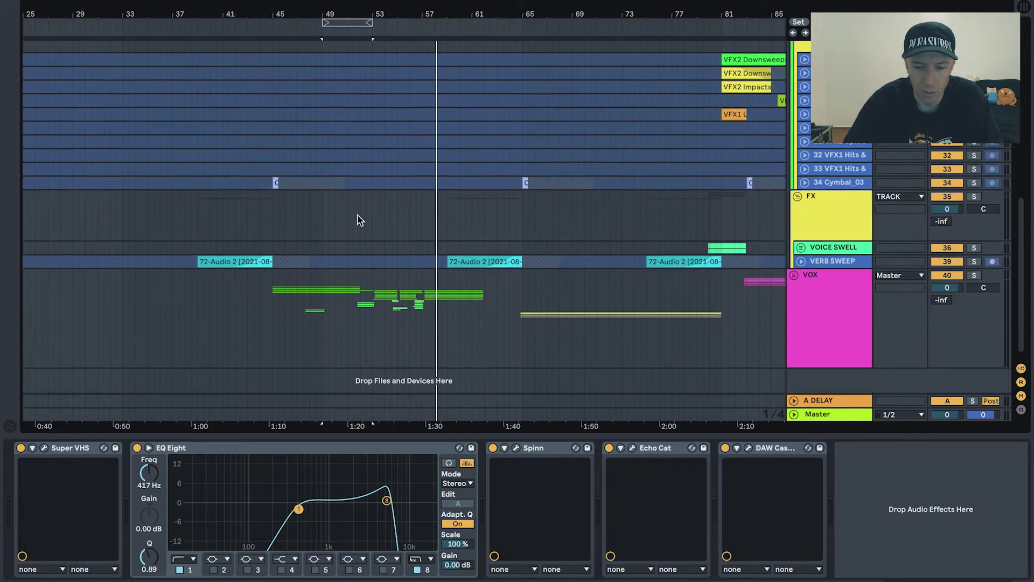
- Select the first clip on the 34 Cymbal_03 track at bar 45 and put that track in solo
left_click(273, 184)
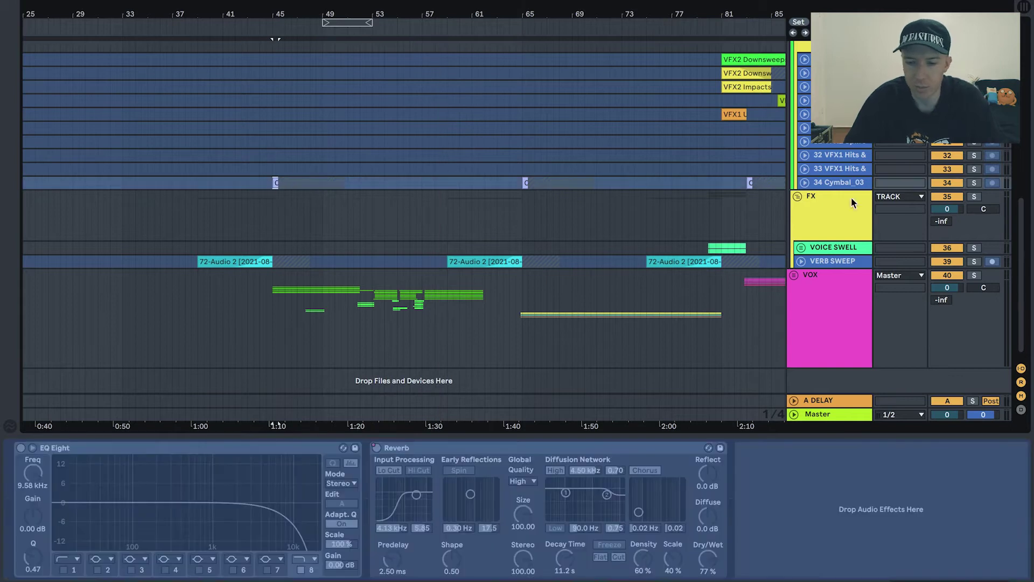
left_click(974, 183)
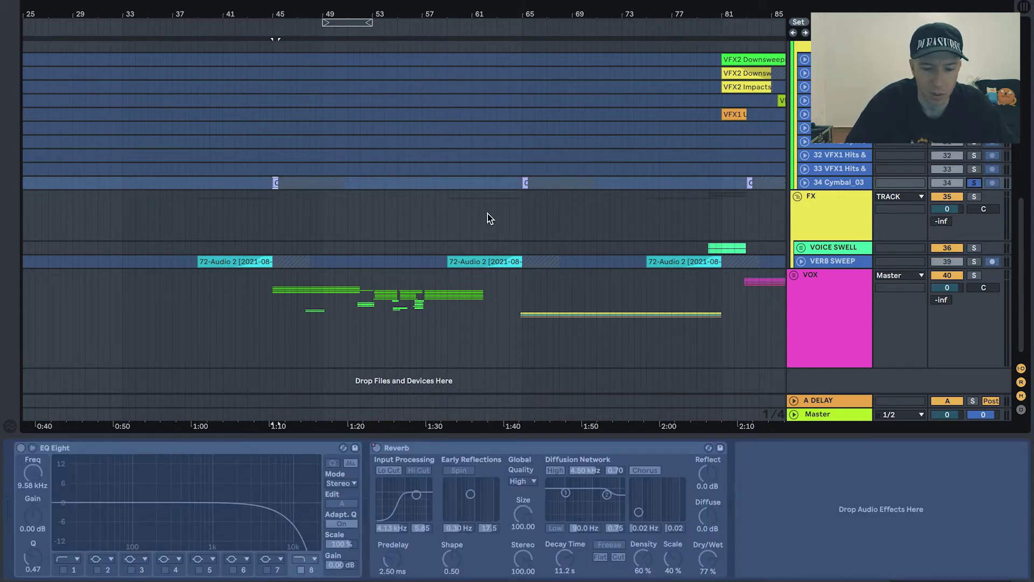
- Audition the 34 Cymbal_03 track from bar 45, end its solo, and fold the FX group inside BIRDGE
key("space")
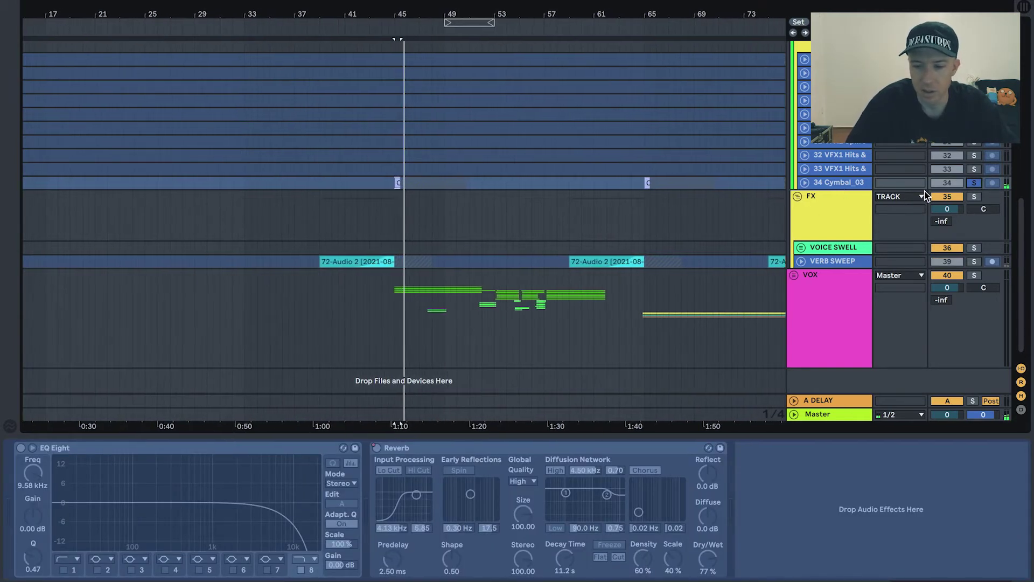
left_click_drag(922, 190, 975, 240)
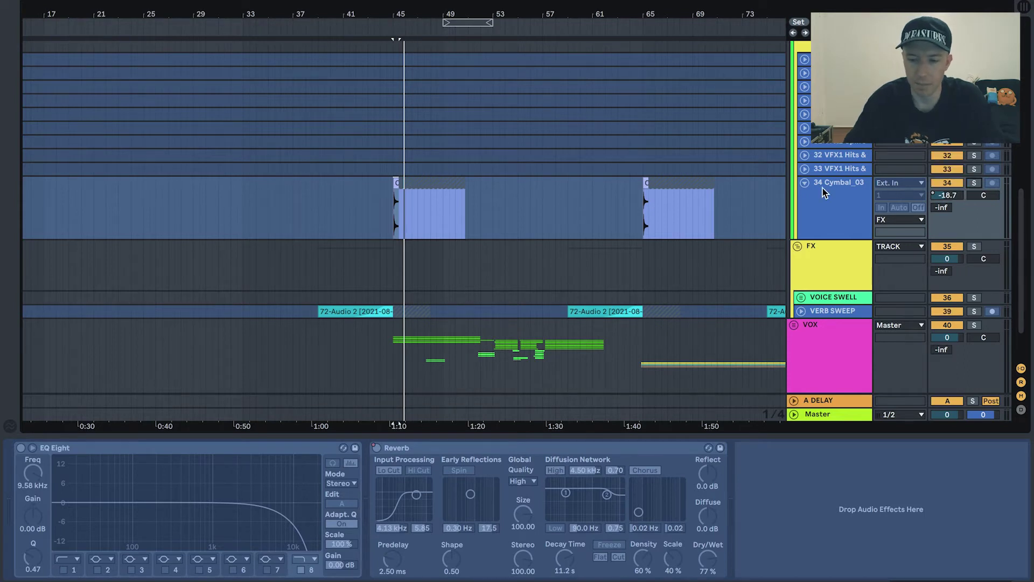
left_click(805, 183)
scroll(817, 183, "up", 5)
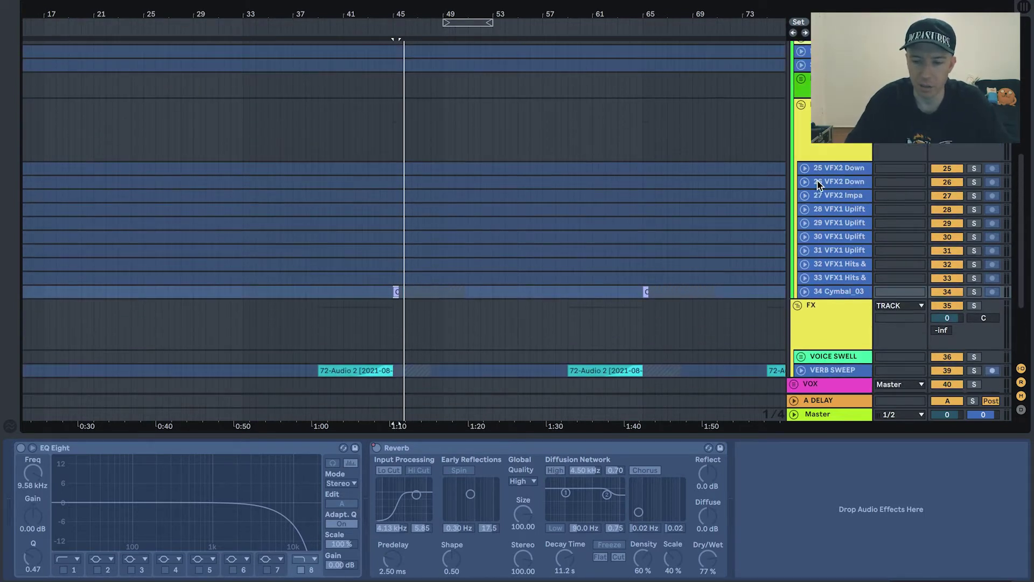
left_click(801, 105)
scroll(803, 105, "up", 5)
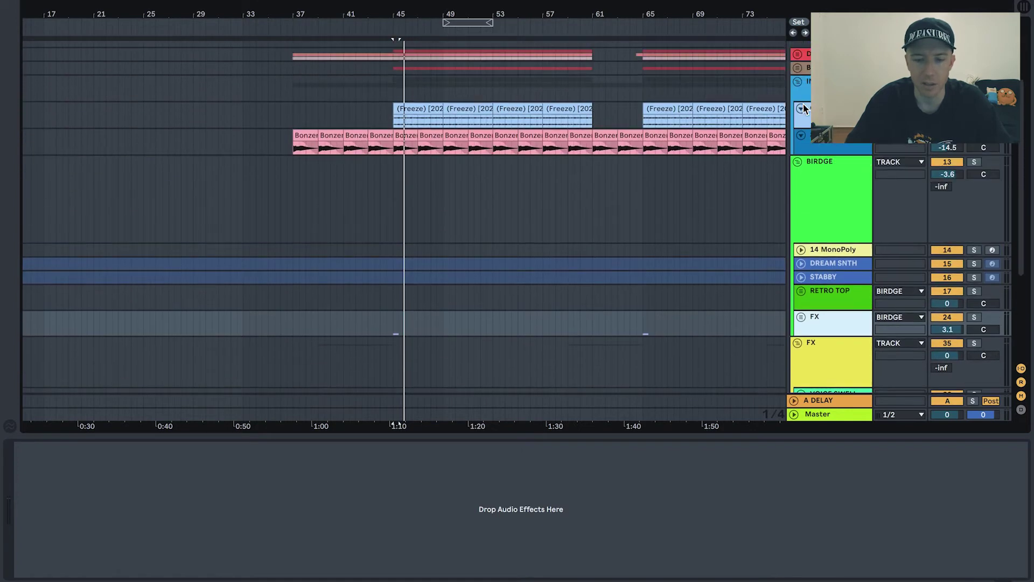
- Put the VERB SWEEP track in solo, unfold it to show its first clip's fade, and play the clip
scroll(803, 105, "down", 2)
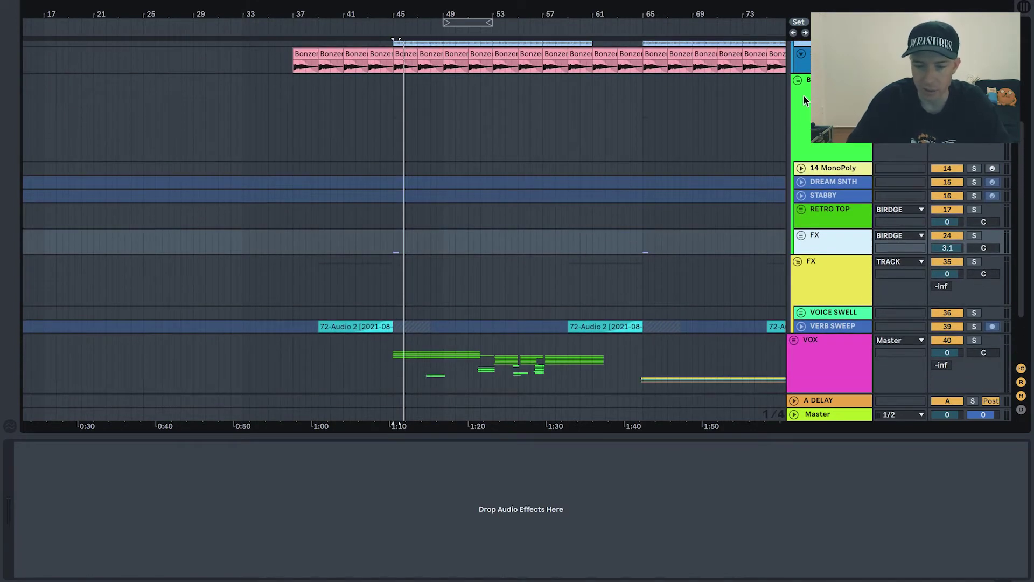
left_click(364, 329)
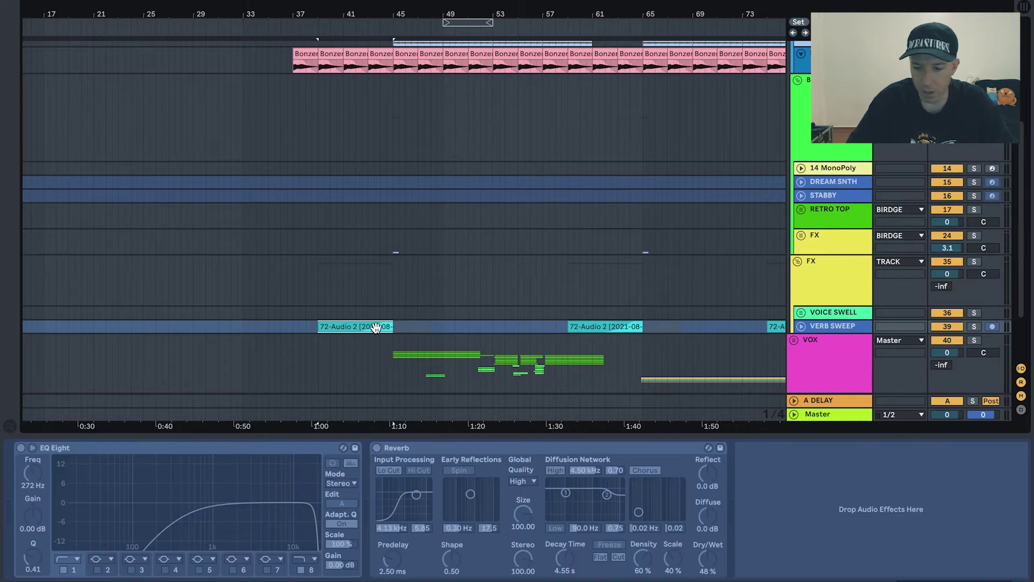
left_click(974, 327)
left_click(803, 329)
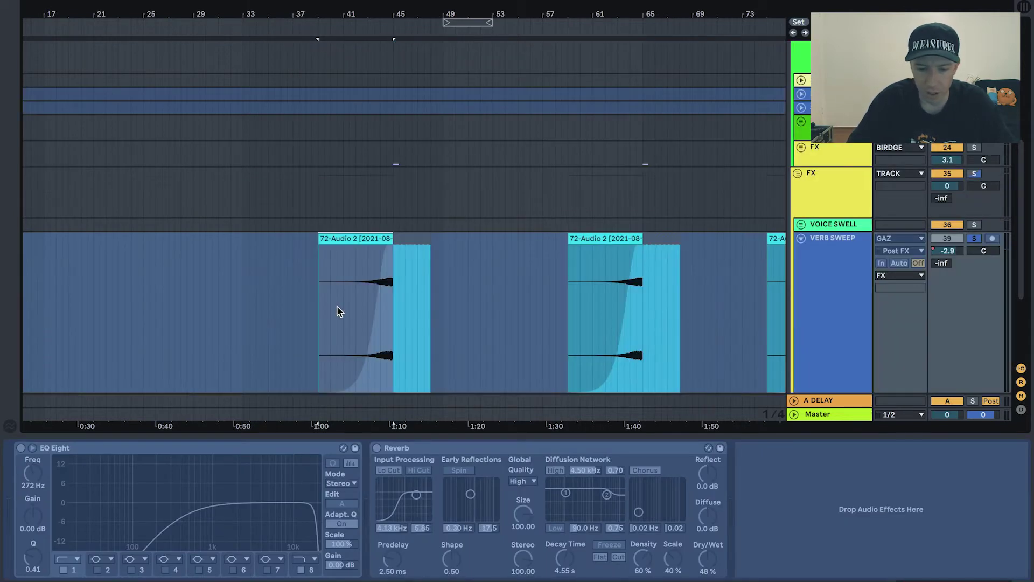
left_click(356, 280)
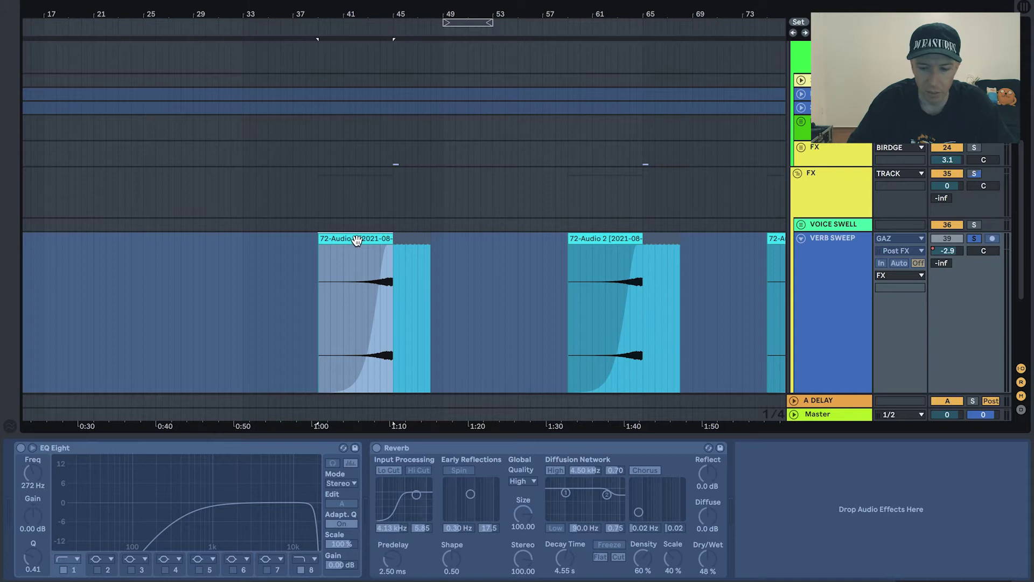
key("space")
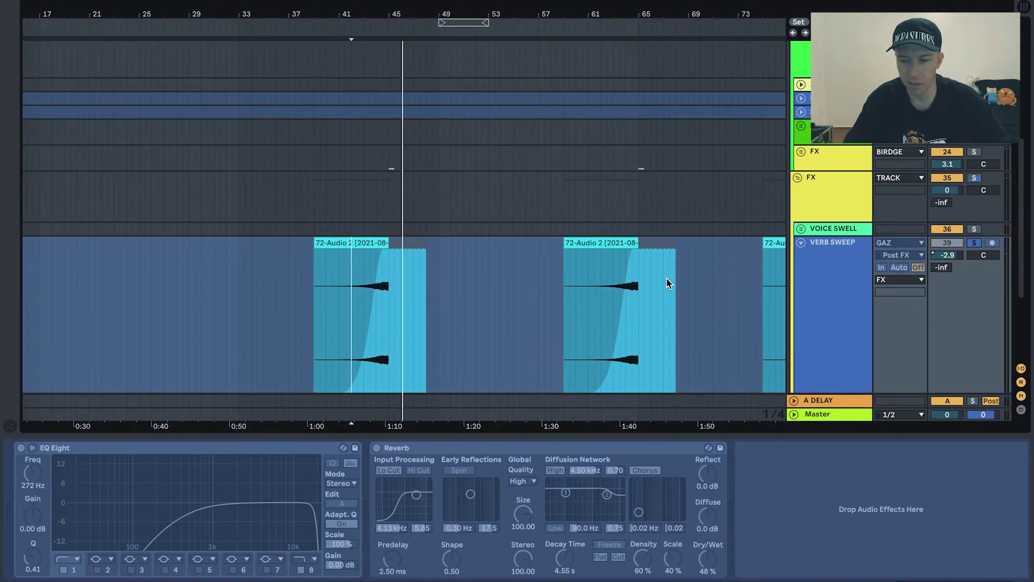
- Take VERB SWEEP out of solo and fold that track along with the FX, BIRDGE and INST groups
left_click(801, 242)
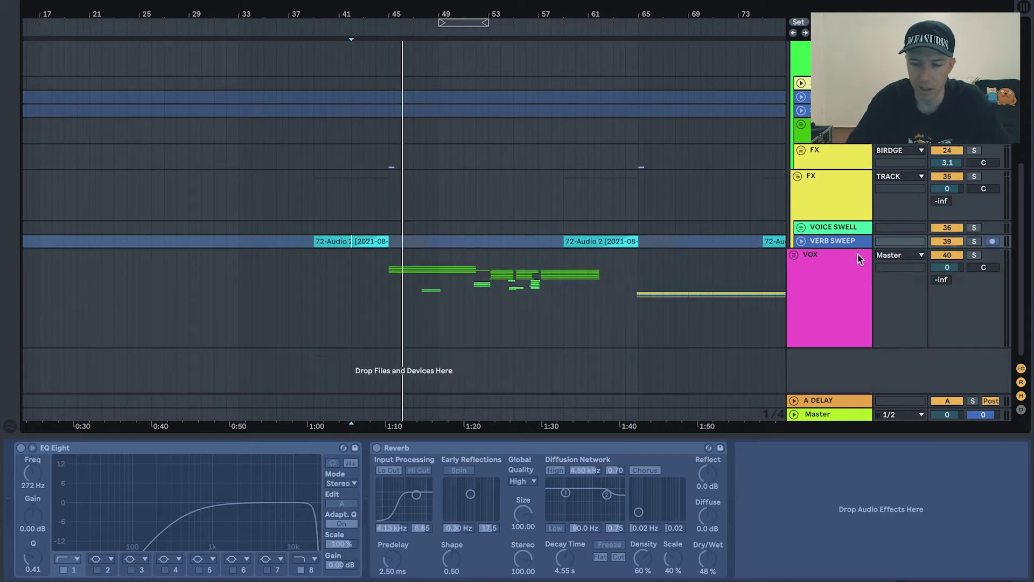
scroll(846, 255, "up", 2)
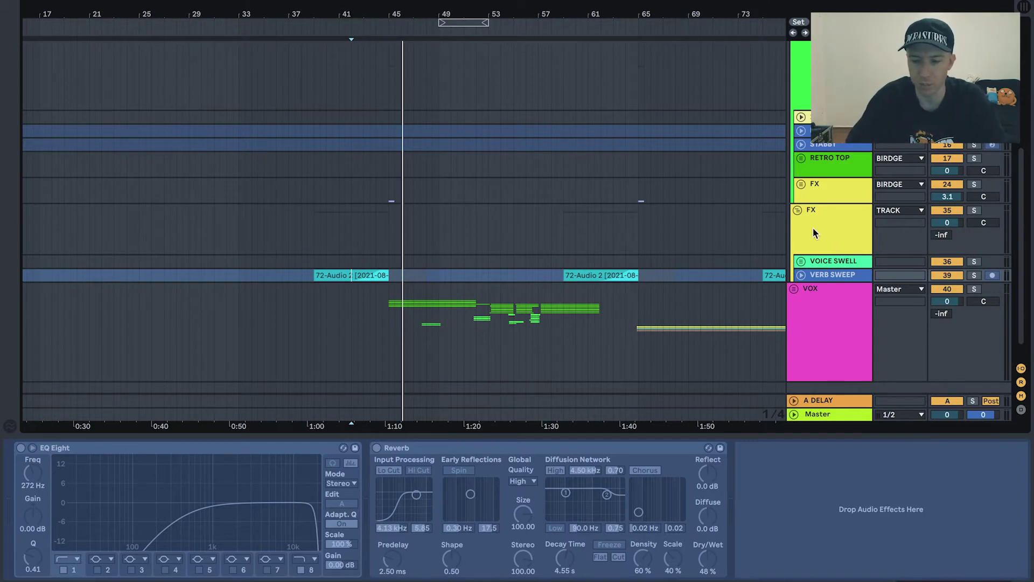
left_click(797, 209)
scroll(808, 205, "up", 5)
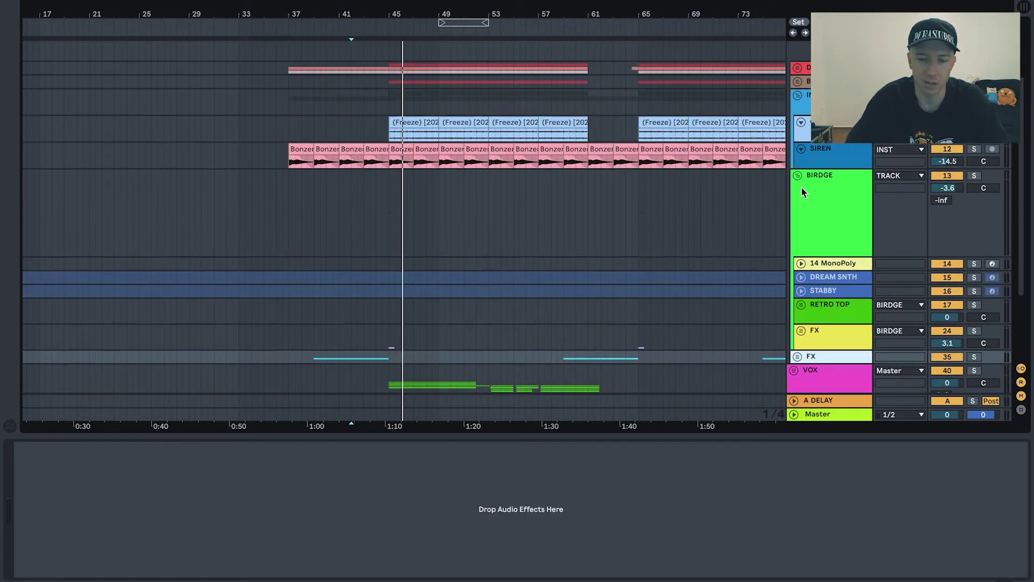
left_click(799, 175)
left_click(799, 97)
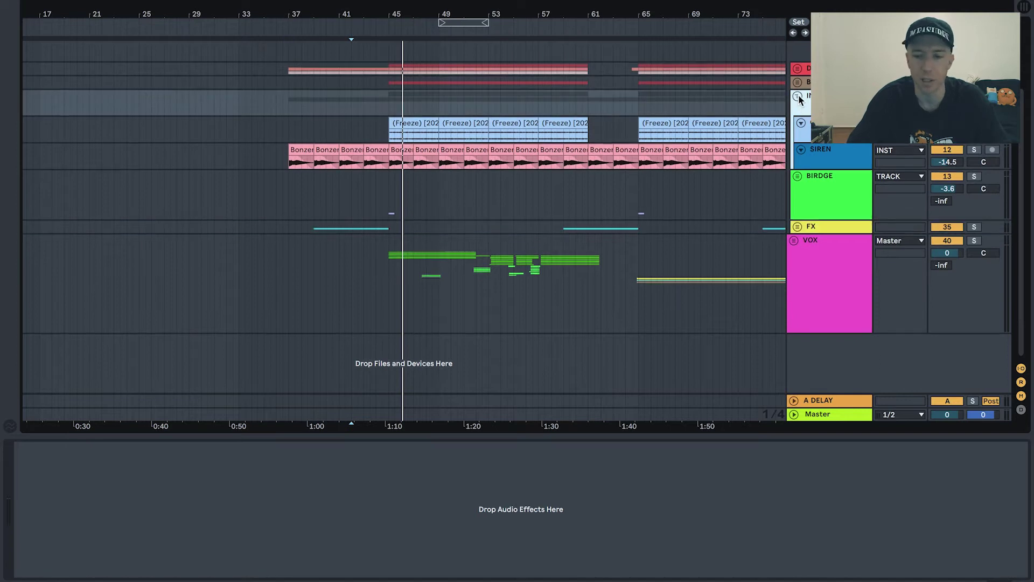
left_click(798, 97)
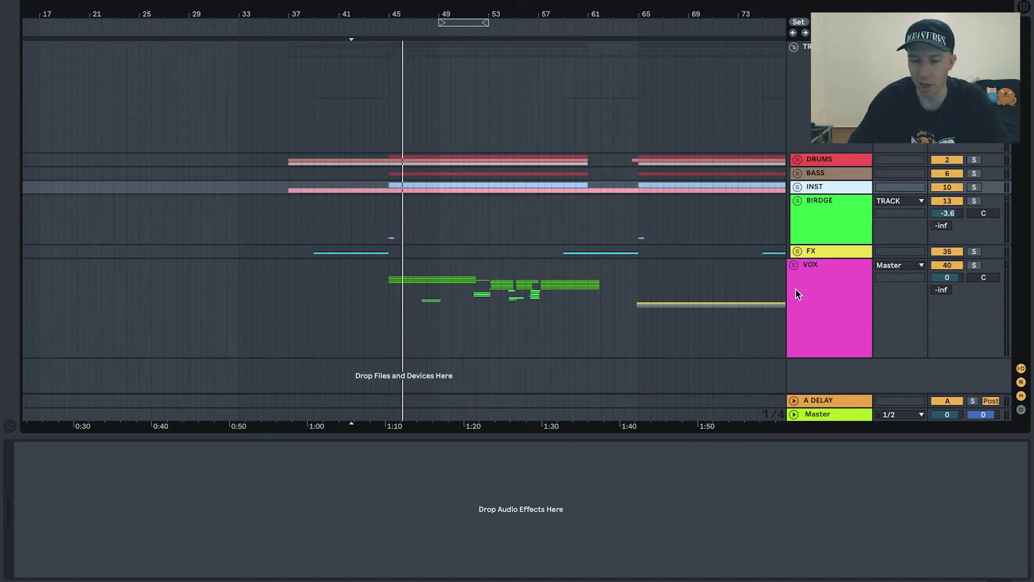
- Unfold the VOX group and its RAPS subgroup to show the GAZ, MVKO and DOT groups
left_click(794, 265)
scroll(799, 297, "down", 5)
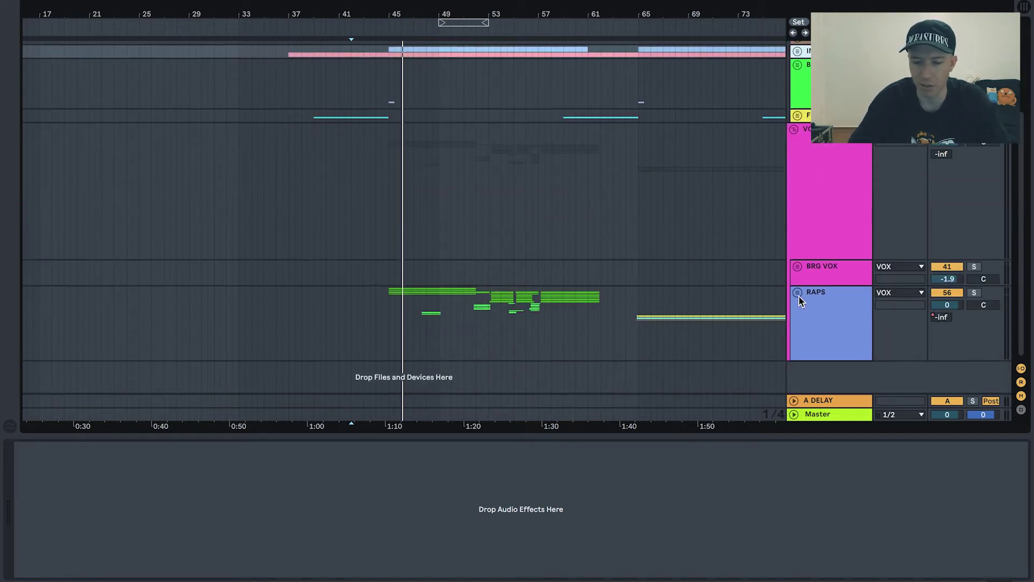
left_click(800, 294)
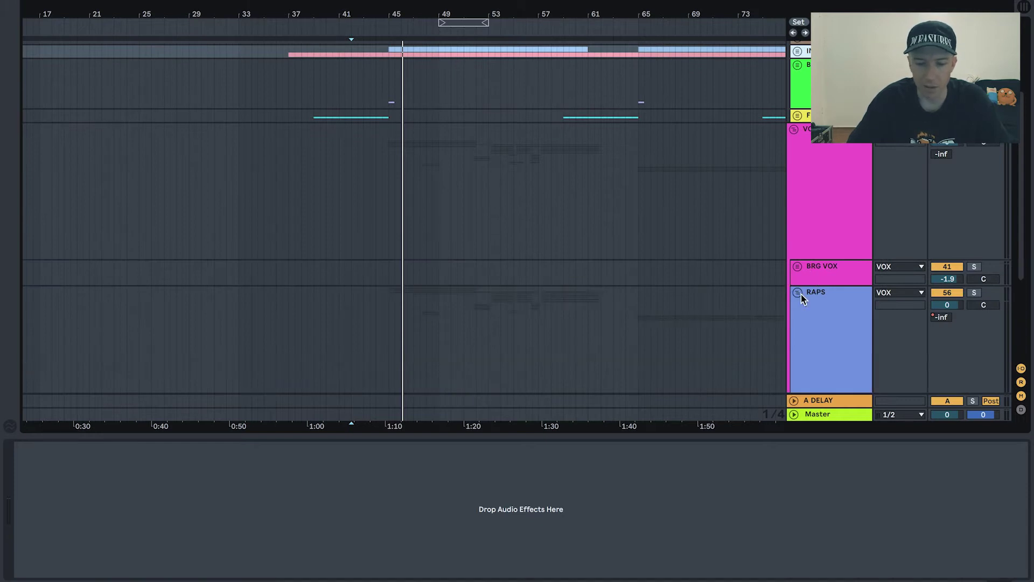
left_click(798, 293)
scroll(802, 294, "down", 5)
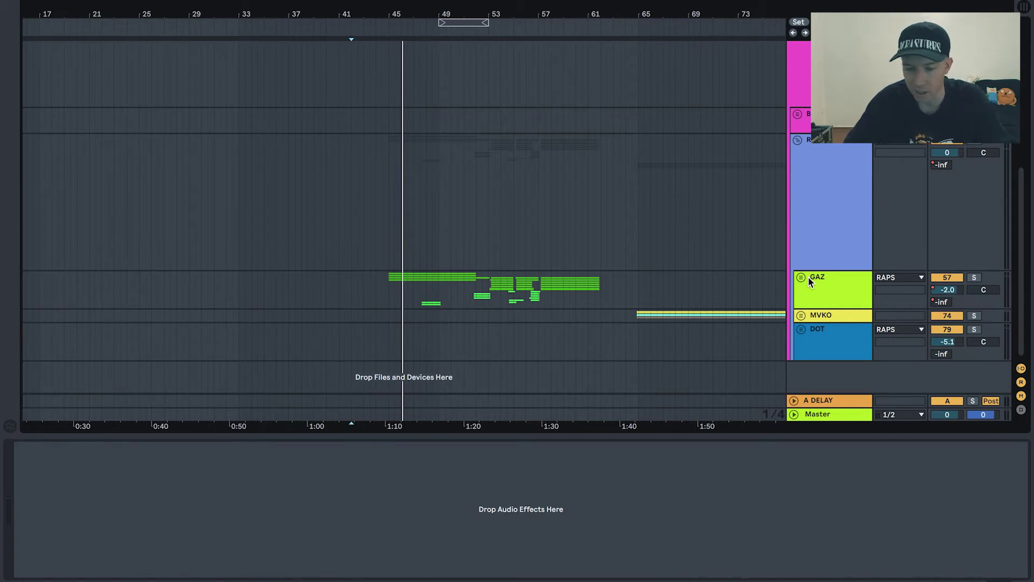
- Unfold the GAZ group and bring its vocal layer tracks from SOFT 2 to MID 1 into close view
left_click(803, 277)
left_click(803, 277)
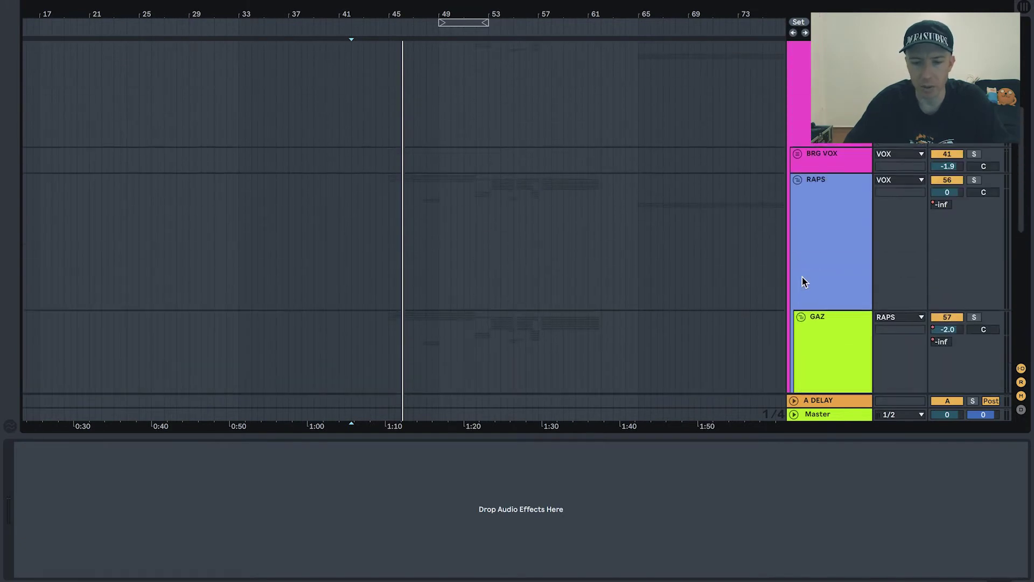
key("Up")
key("Down")
key("Right")
key("Left")
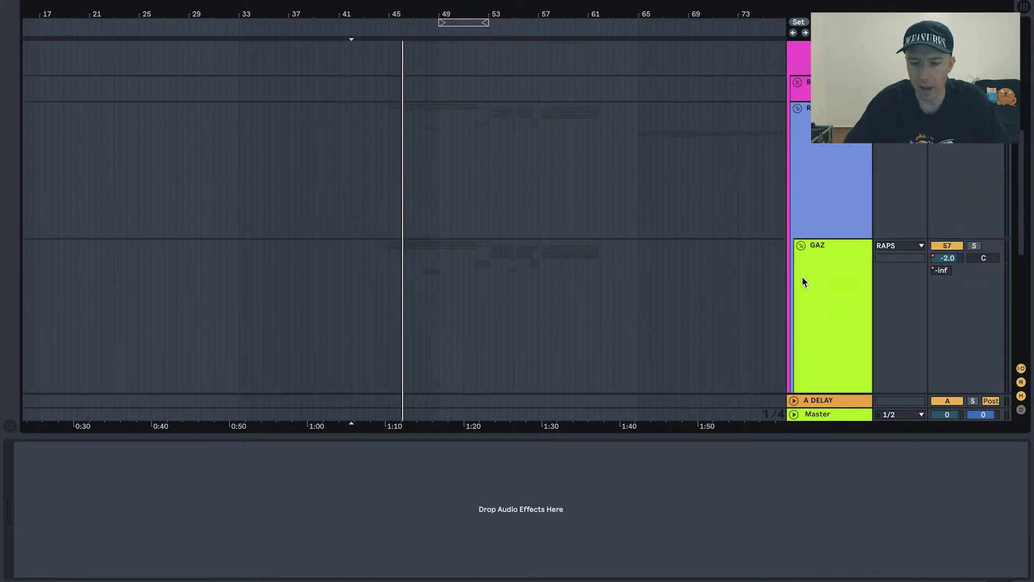
scroll(803, 277, "up", 5)
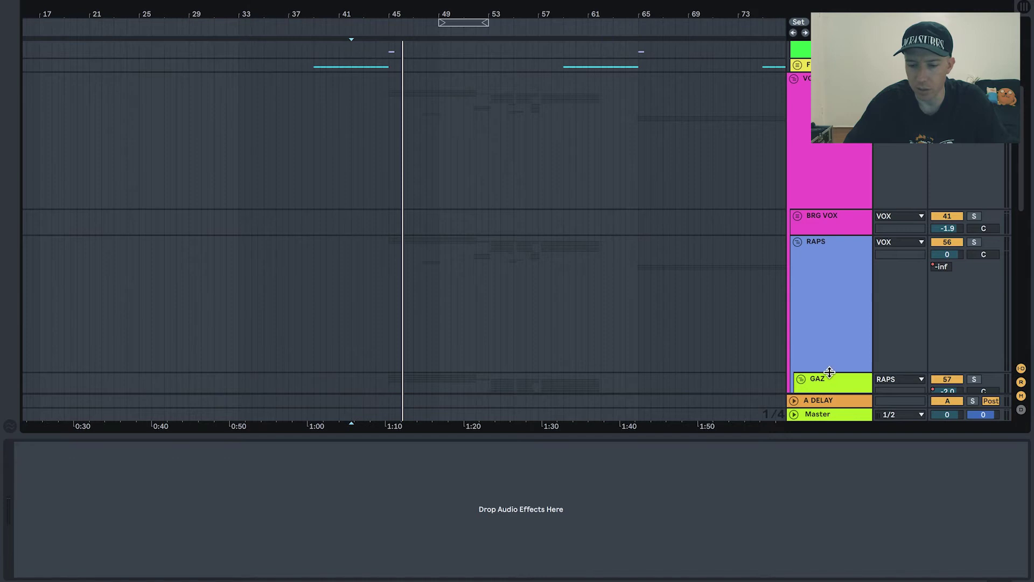
key("Right")
key("z")
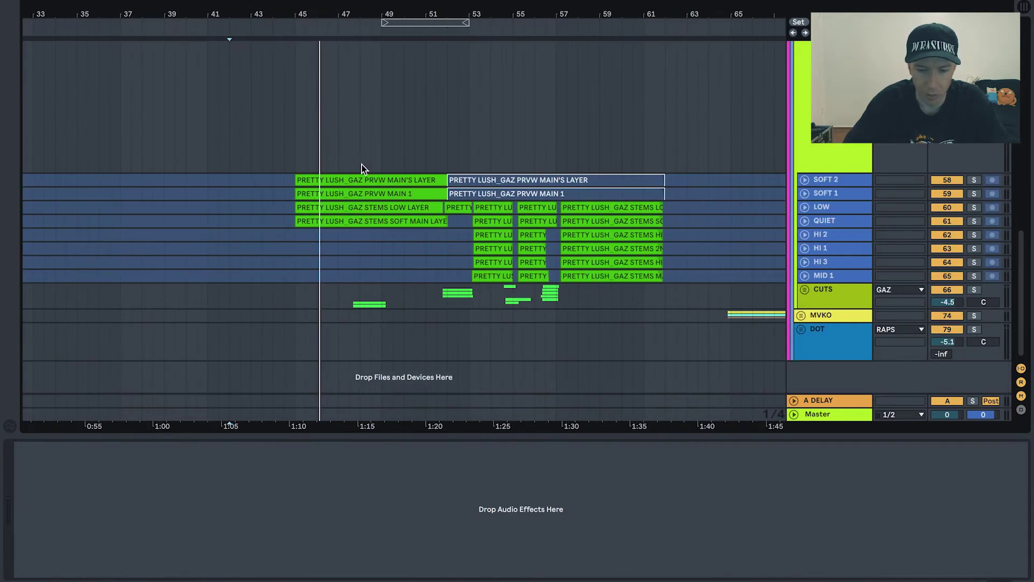
- Show the effect chain of the SOFT 1 vocal track and look over the GAZ layer tracks
left_click(267, 192)
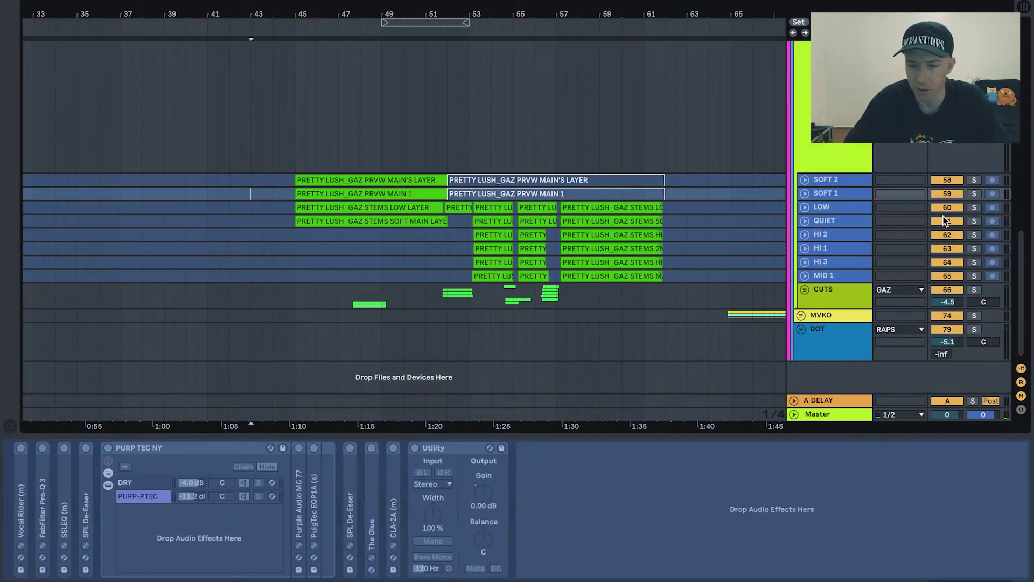
scroll(943, 221, "up", 2)
scroll(937, 216, "up", 4)
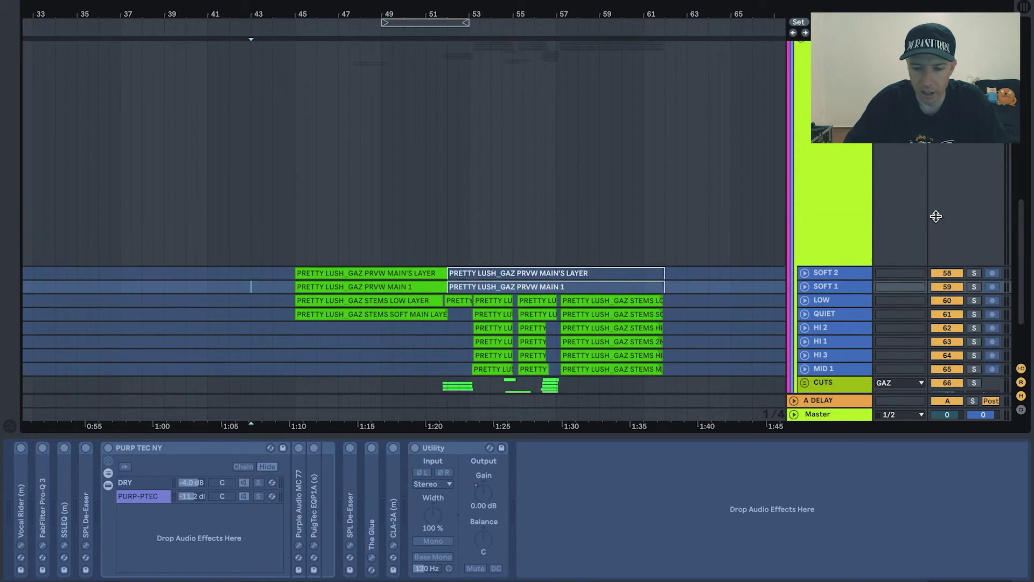
scroll(936, 216, "down", 6)
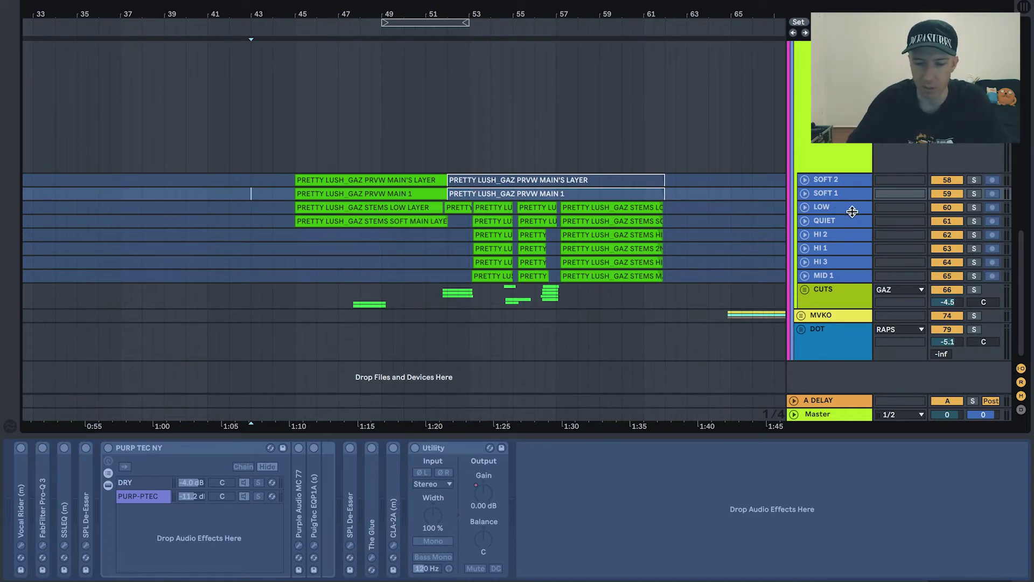
- Select the first clip on the SOFT 2 track at bar 45 and audition that track in solo
left_click(416, 179)
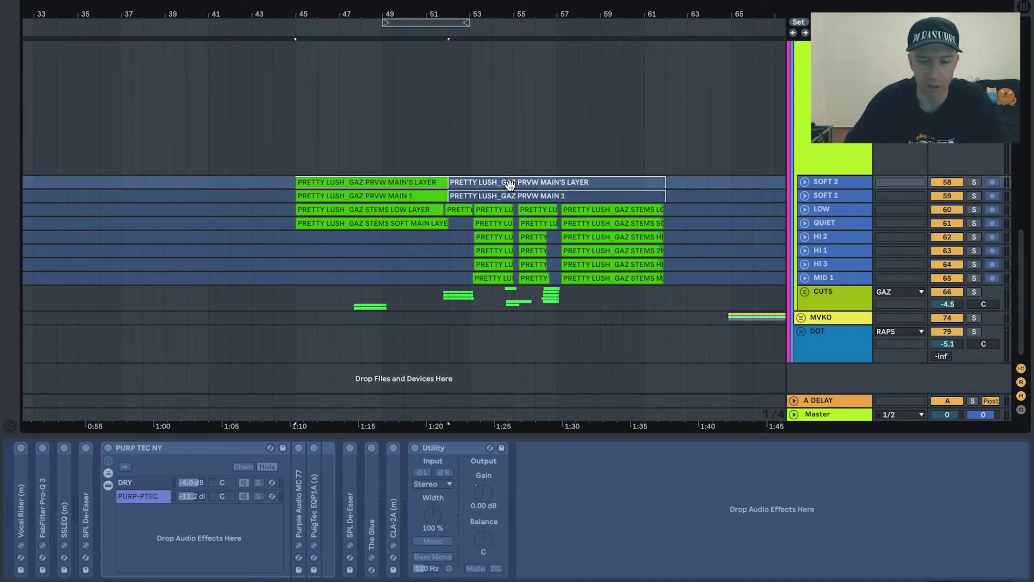
left_click(974, 180)
scroll(973, 176, "up", 3)
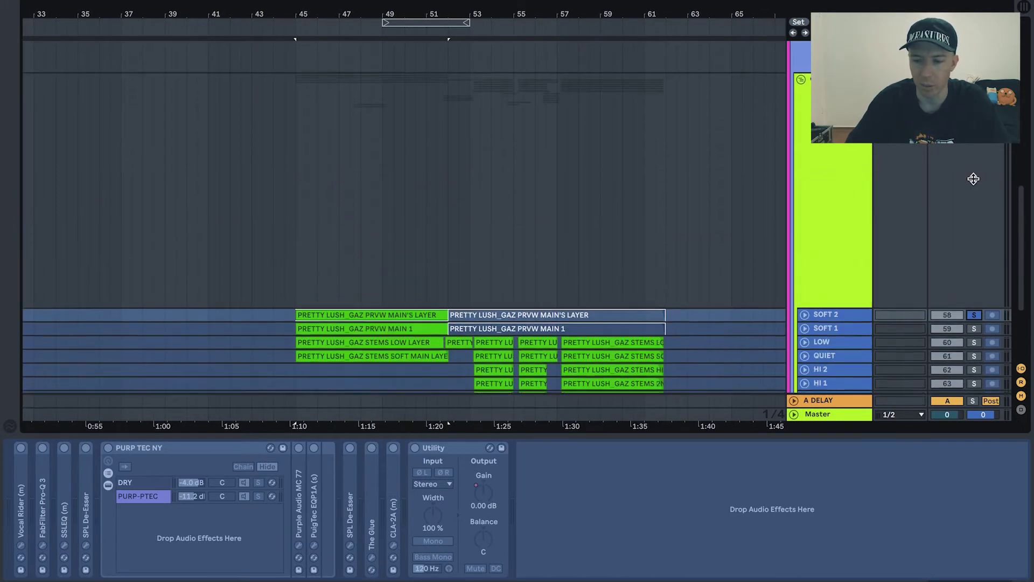
key("space")
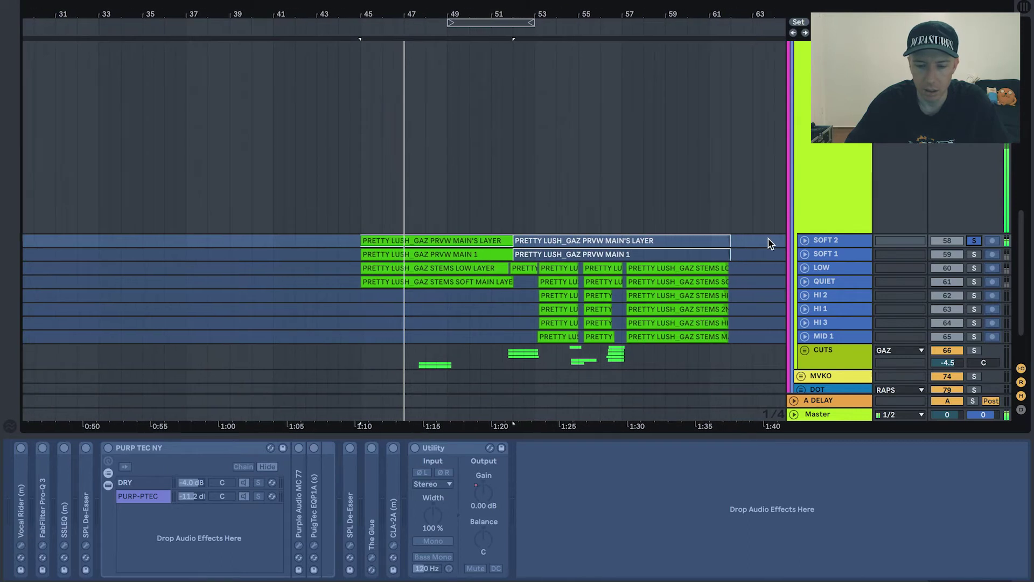
- Audition the SOFT 1, LOW and QUIET vocal tracks in solo, one after another
left_click(975, 254)
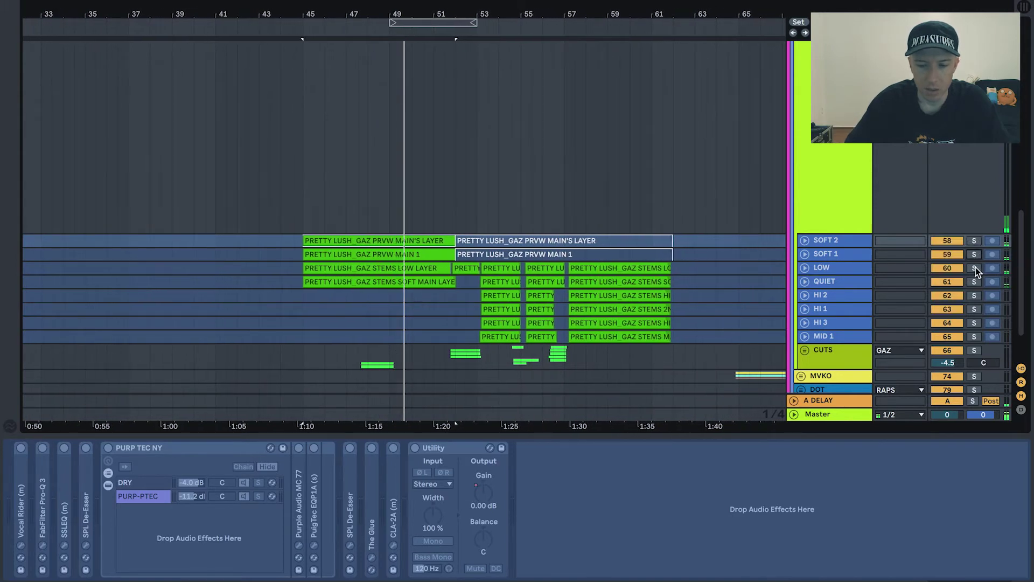
left_click(974, 267)
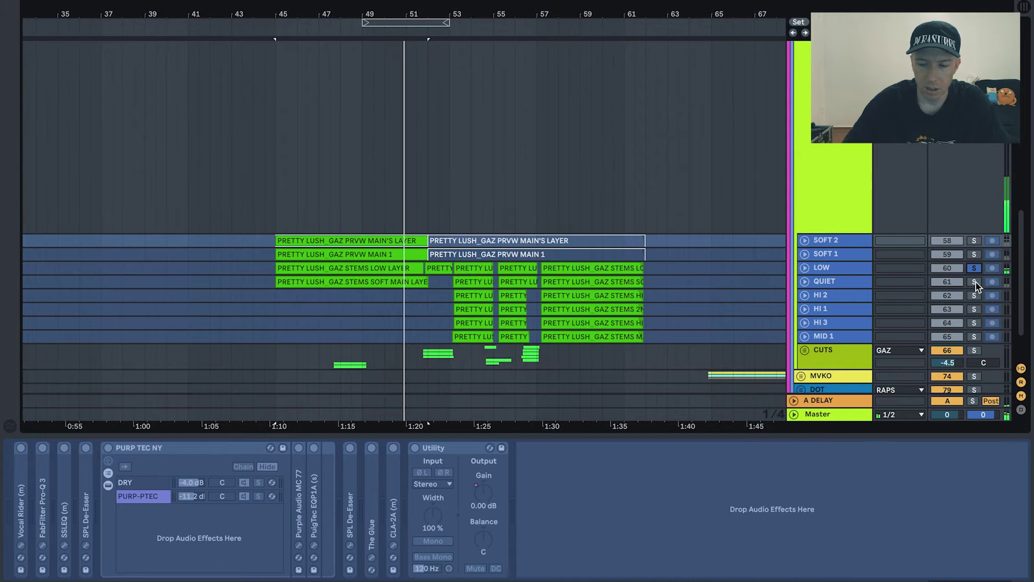
left_click(975, 282)
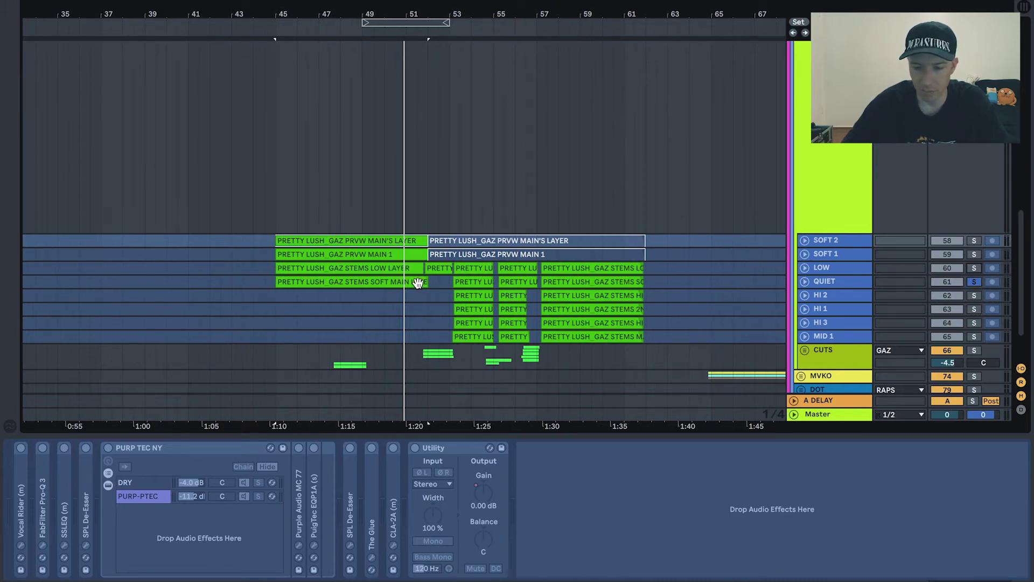
scroll(418, 283, "left", 5)
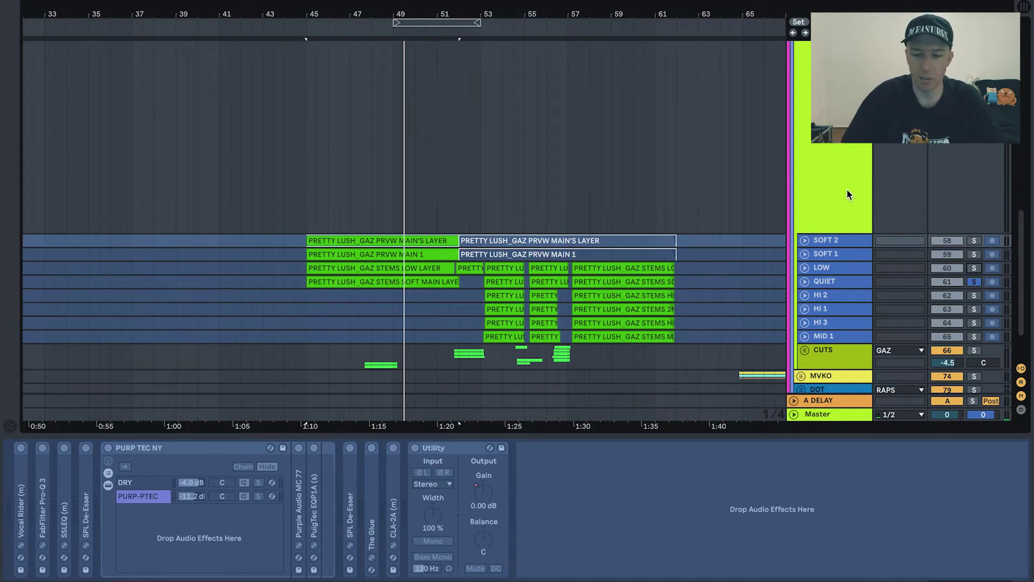
- End the solo on QUIET and play all the GAZ vocal layers together through the opening section
scroll(846, 189, "up", 3)
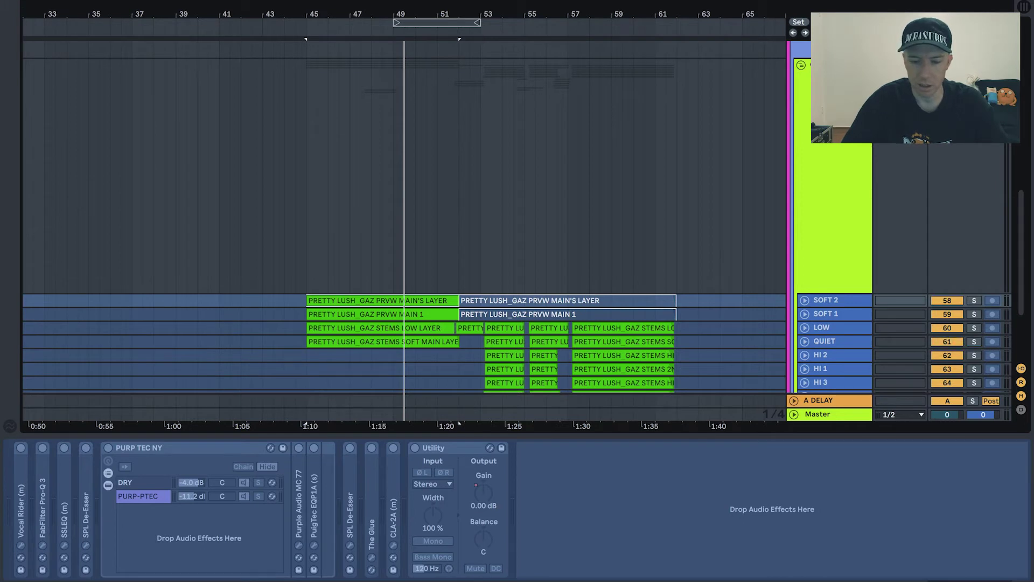
scroll(404, 216, "left", 5)
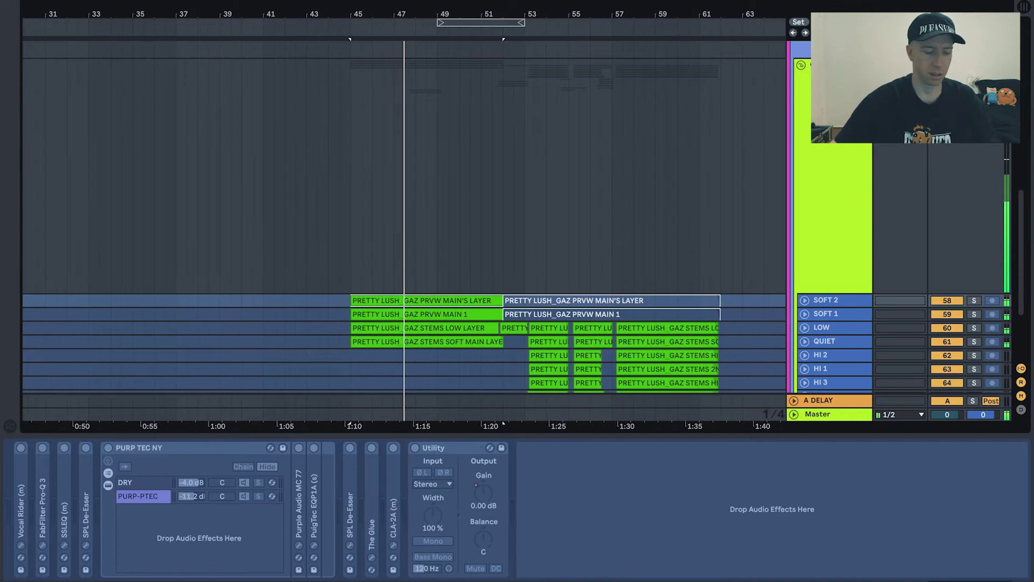
scroll(404, 334, "down", 2)
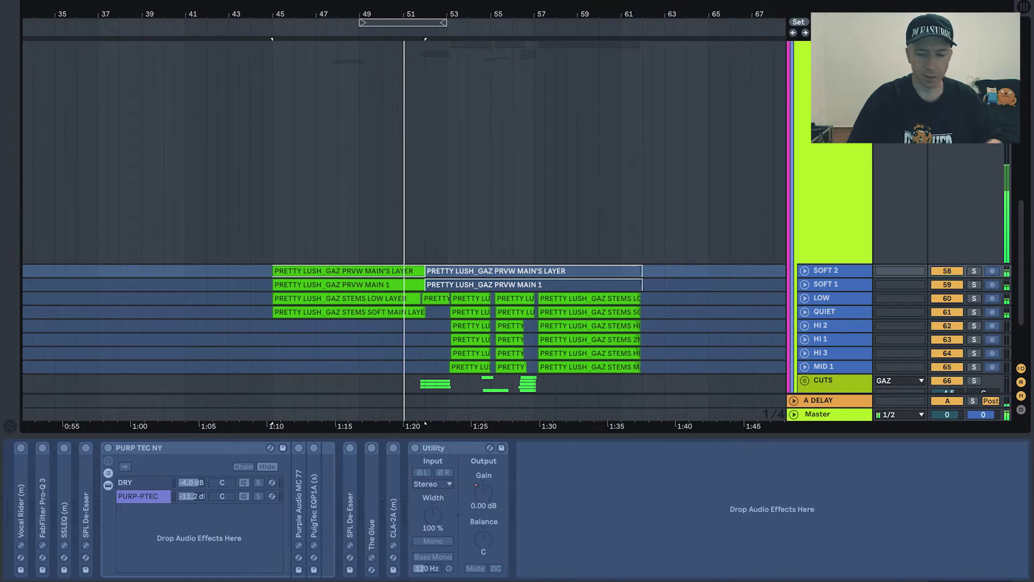
scroll(544, 184, "down", 6)
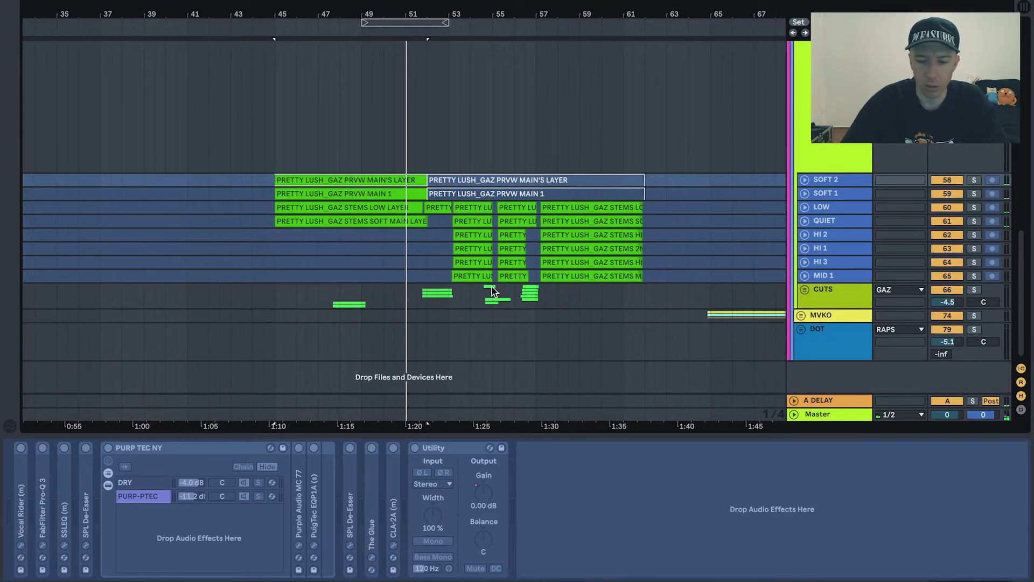
- Expand the CUTS group and set the playback start just after bar 47, ahead of the first SING and SHOUT 1 clips
left_click(803, 291)
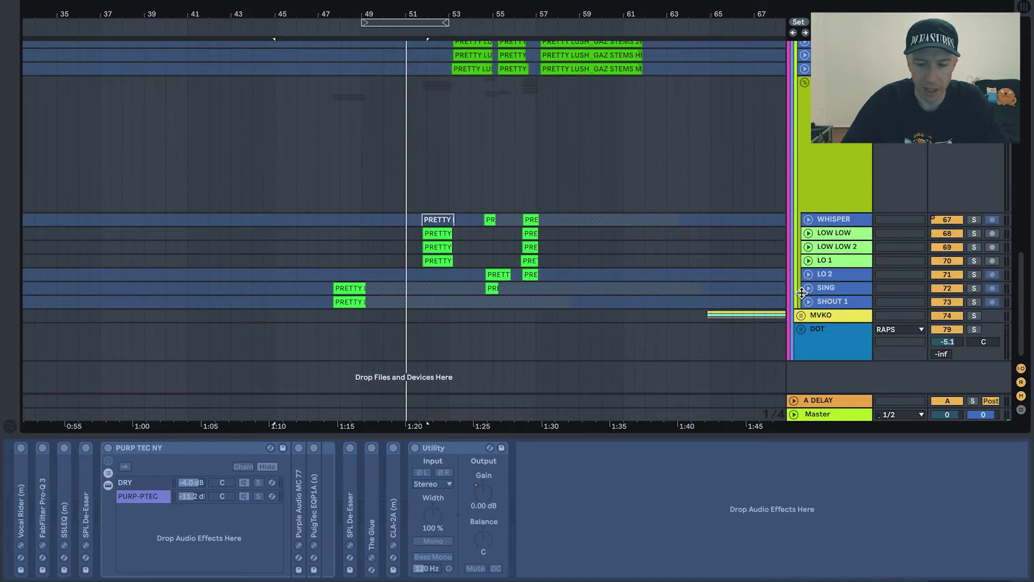
left_click(339, 263)
key("space")
left_click(327, 264)
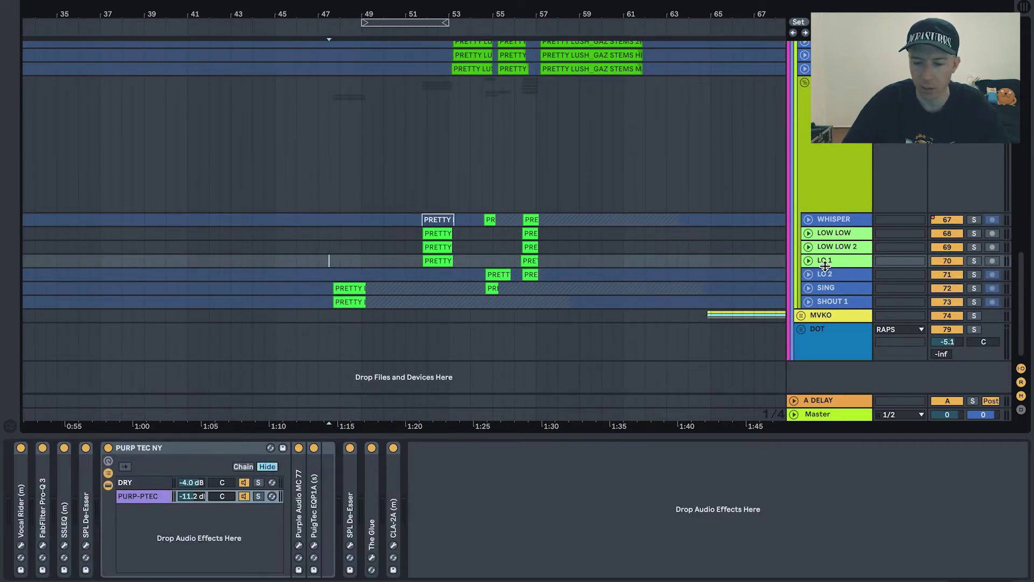
- Audition the SING and SHOUT 1 tracks of the CUTS group in solo, one after another, and end the solo
left_click(957, 292)
left_click(974, 288)
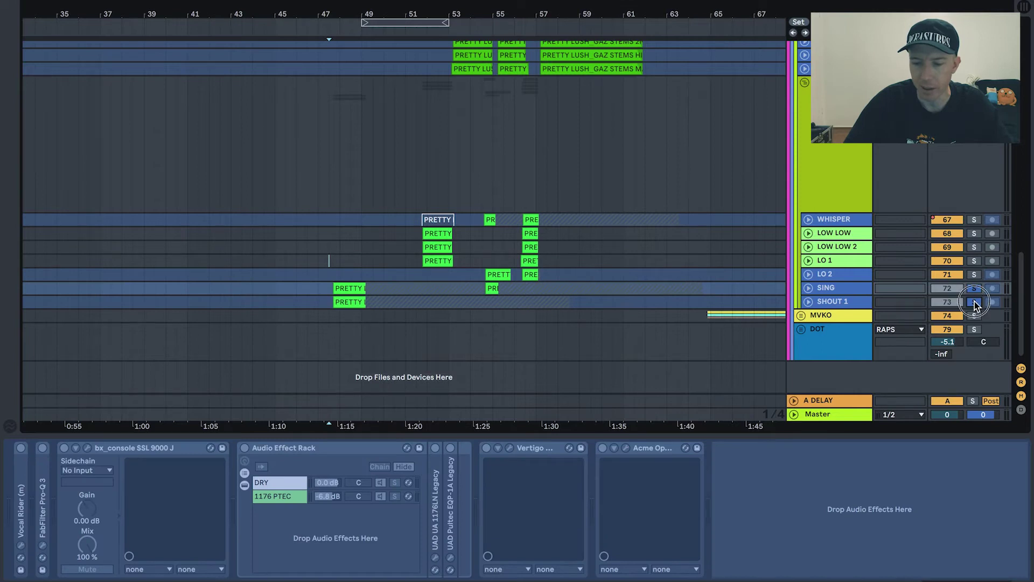
left_click(974, 301)
key("space")
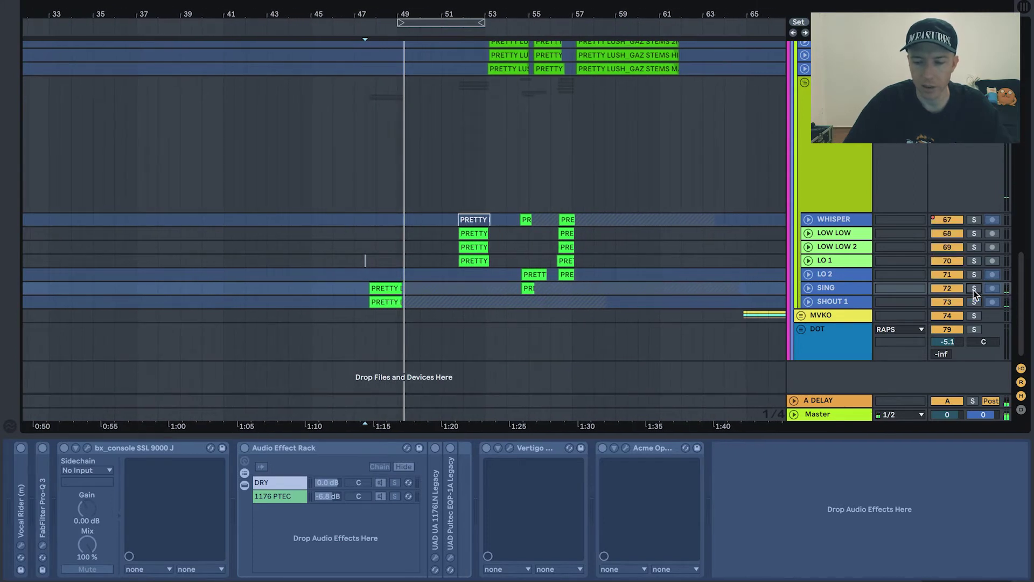
left_click(974, 288)
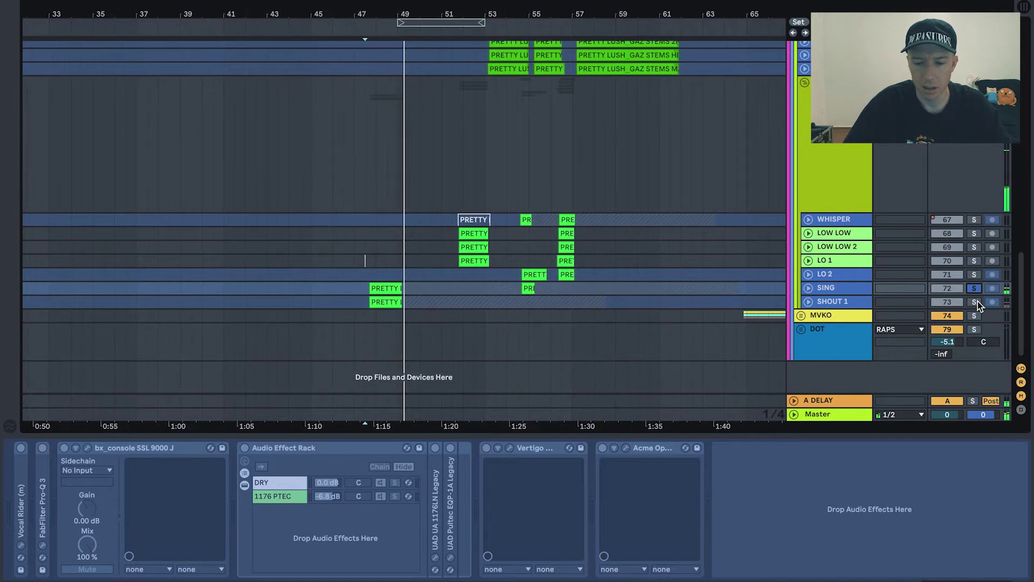
left_click(975, 301)
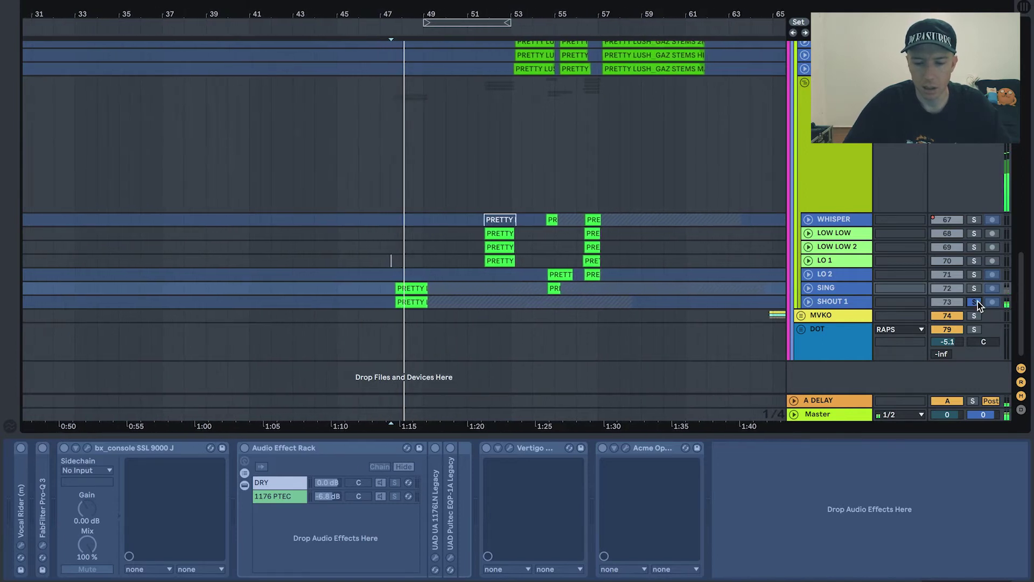
left_click(976, 301)
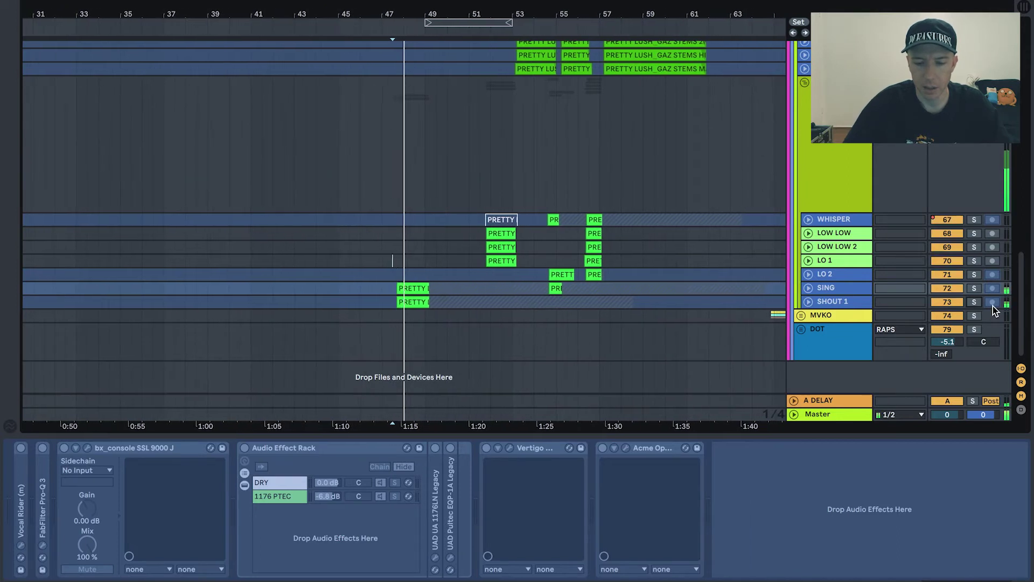
- Select the short LOW clip just before bar 53 and audition the LOW track in solo from there
scroll(652, 232, "up", 3)
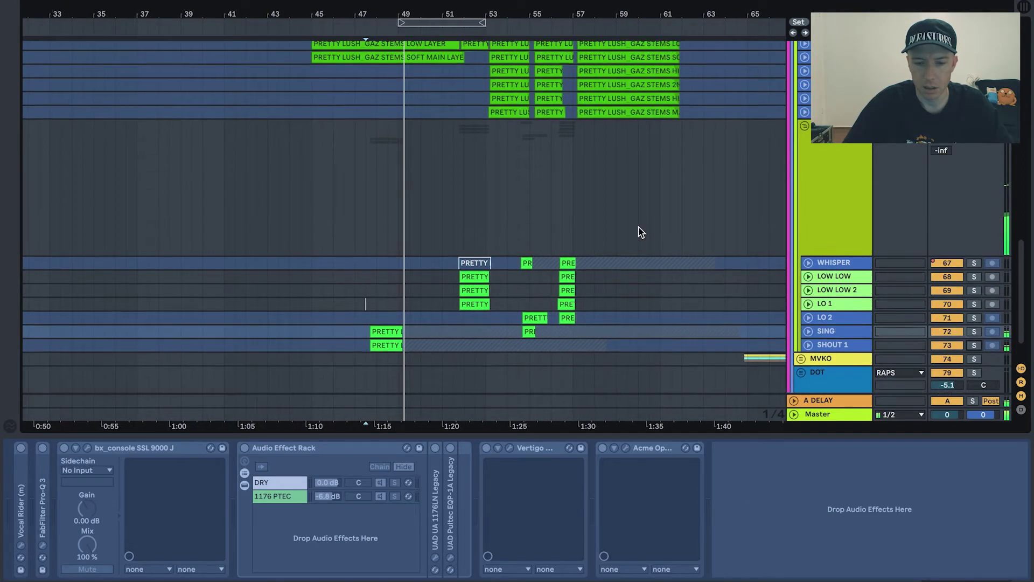
scroll(638, 228, "up", 2)
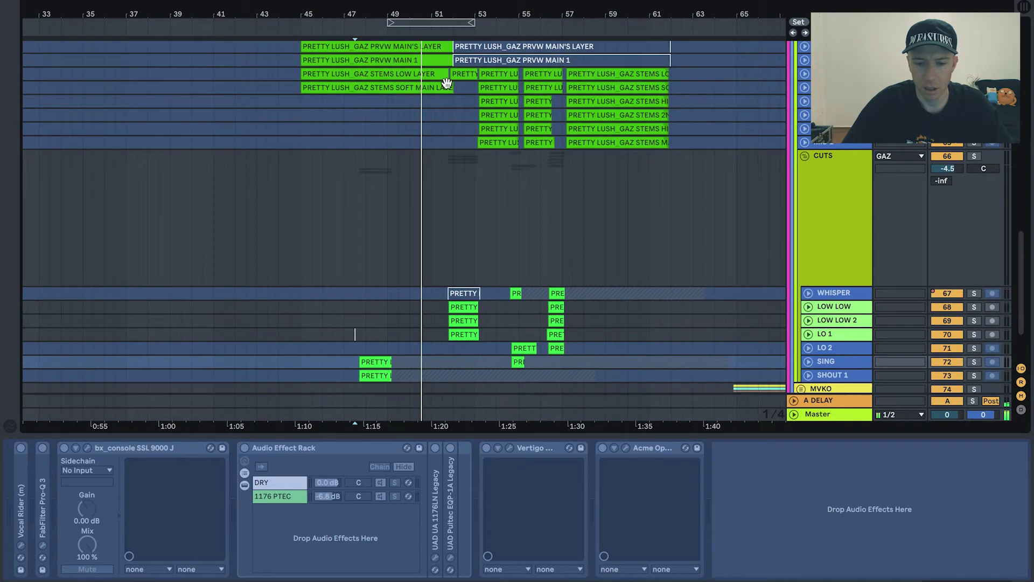
left_click(460, 74)
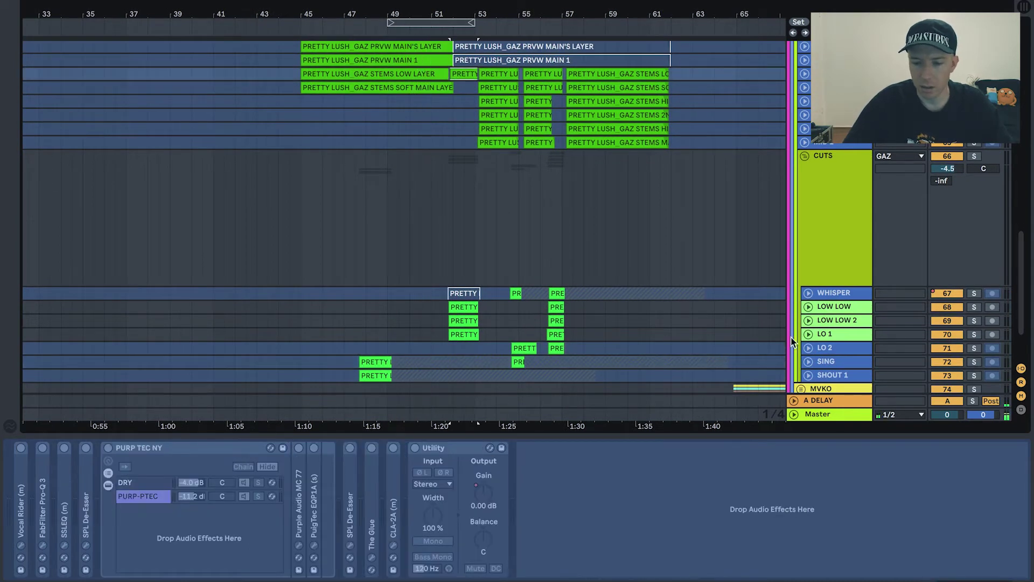
scroll(606, 132, "up", 3)
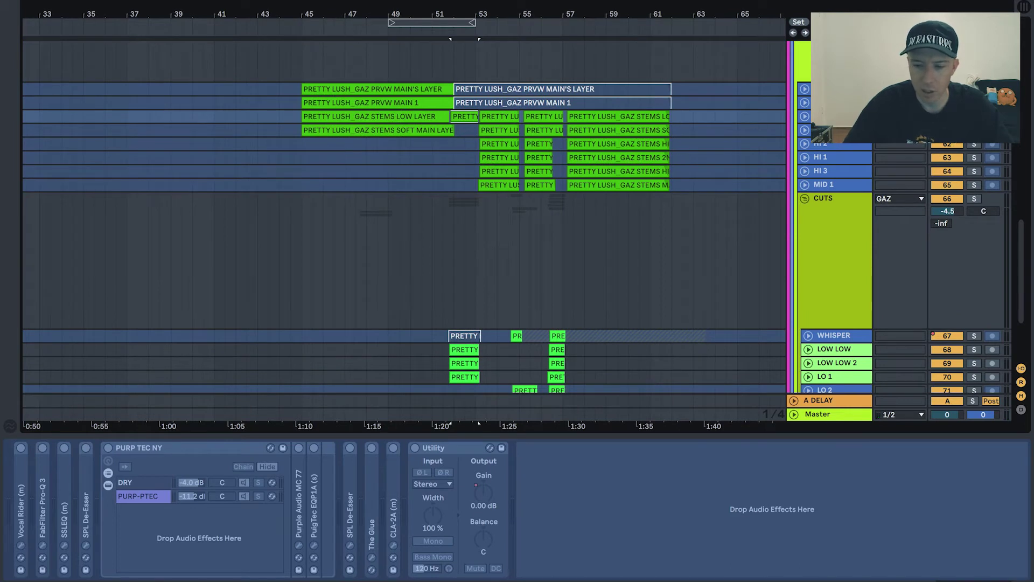
key("0")
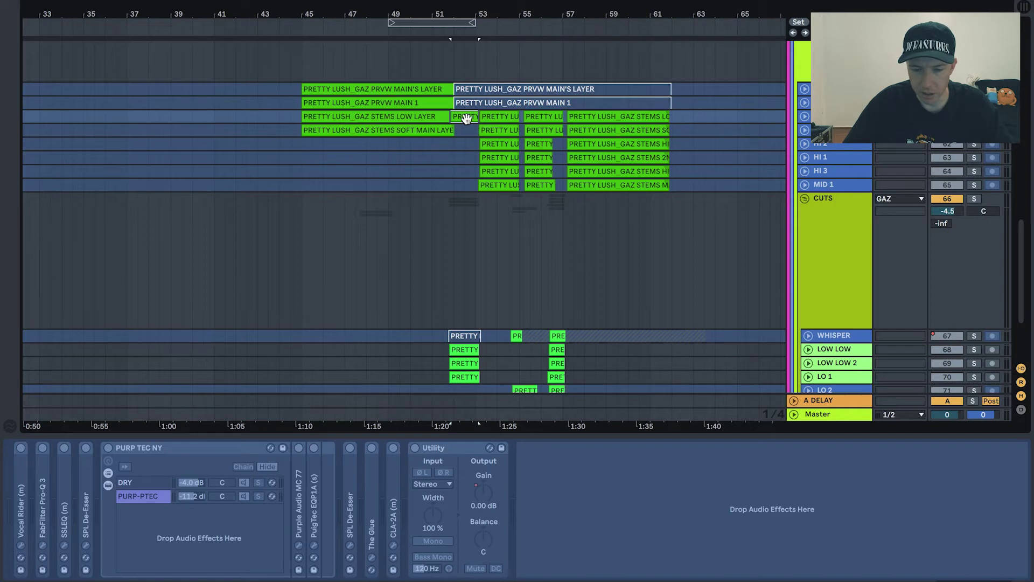
key("space")
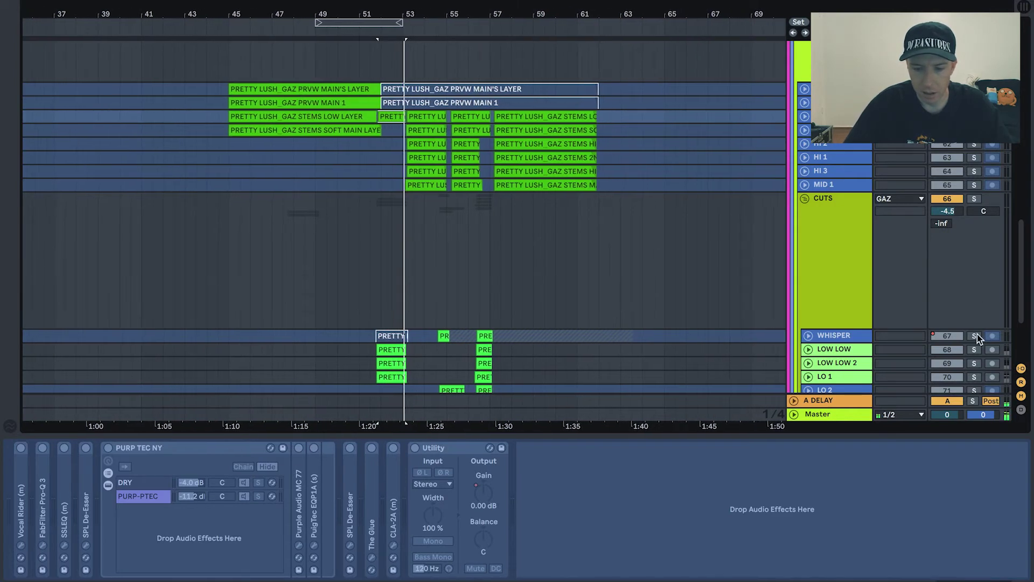
- Audition the LOW LOW 2 and LO 1 tracks of the CUTS group in solo, and end the solo to hear all layers together
left_click(977, 364)
scroll(979, 369, "down", 3)
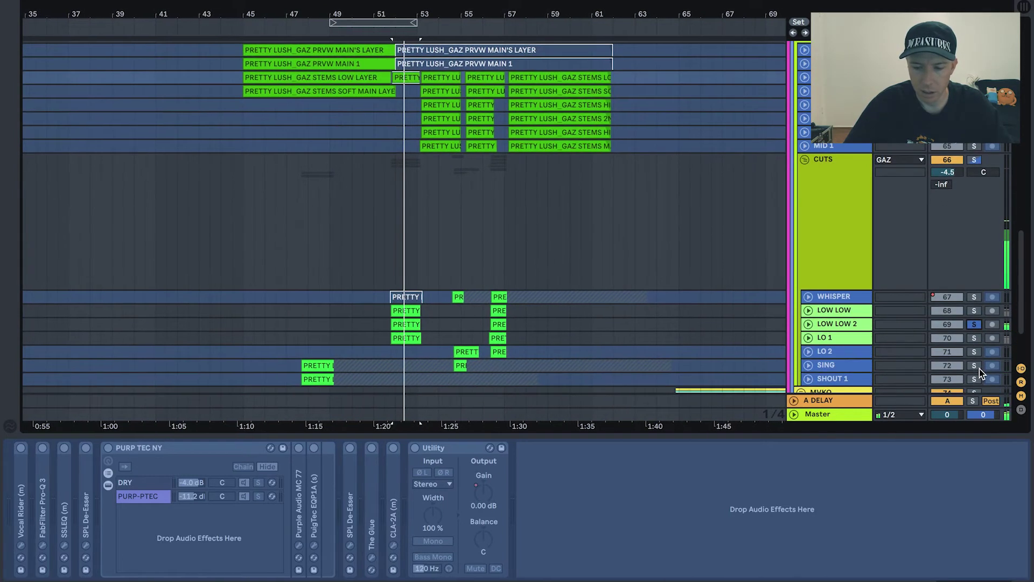
left_click(975, 339)
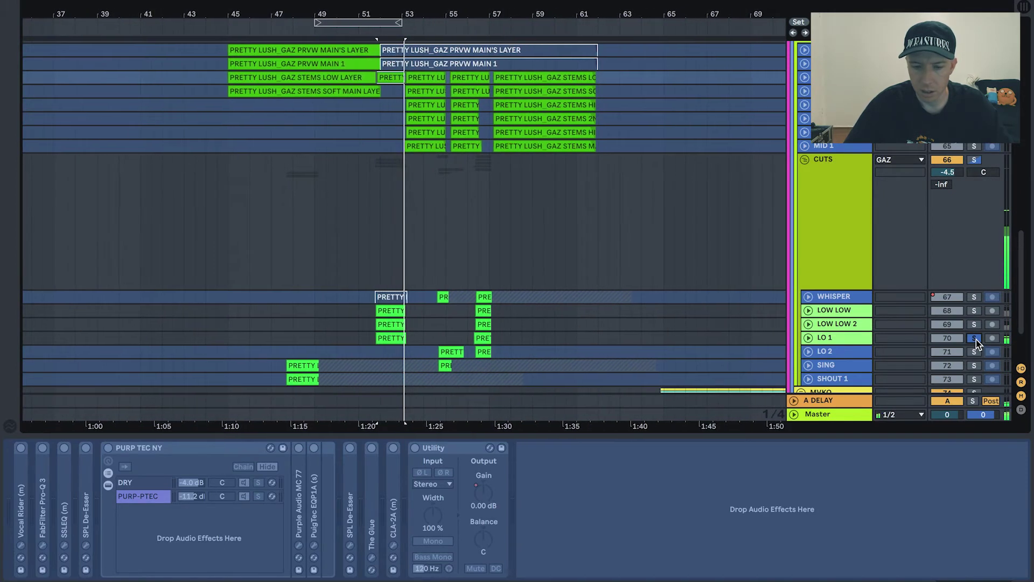
left_click(975, 339)
left_click(511, 342)
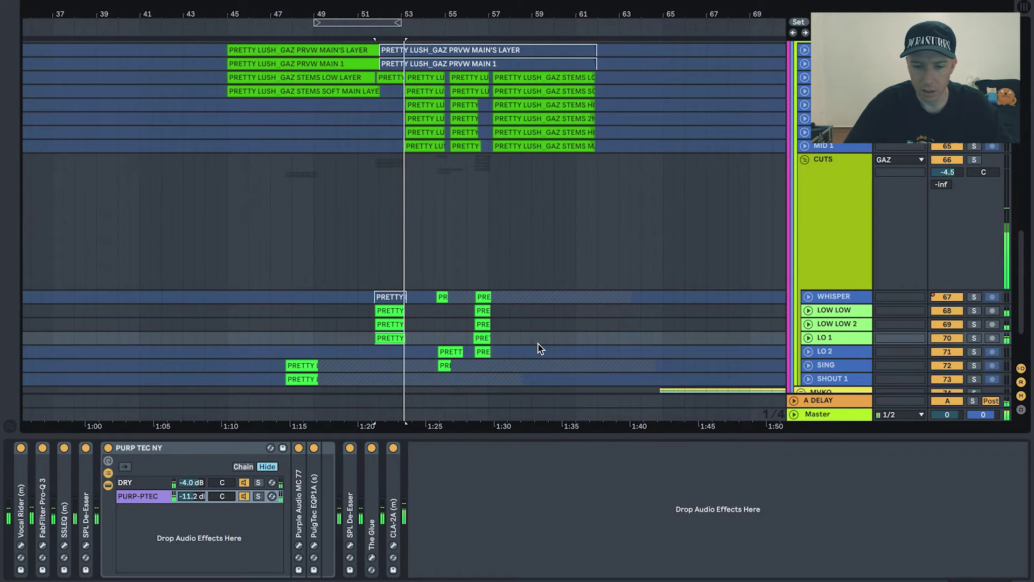
- Select the LOW clip at bar 53 and play the LOW track in solo from there
left_click(425, 78)
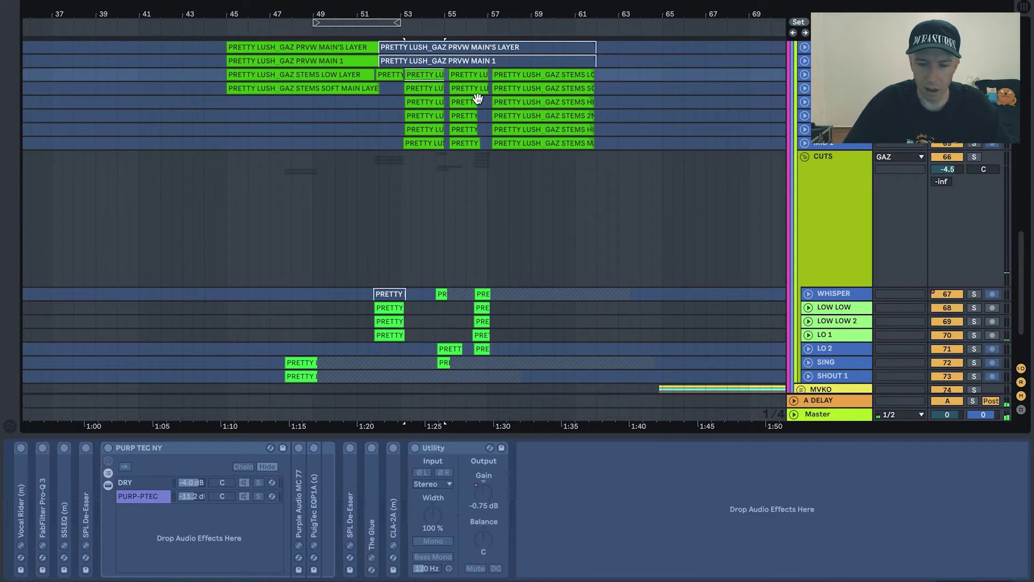
scroll(520, 110, "up", 3)
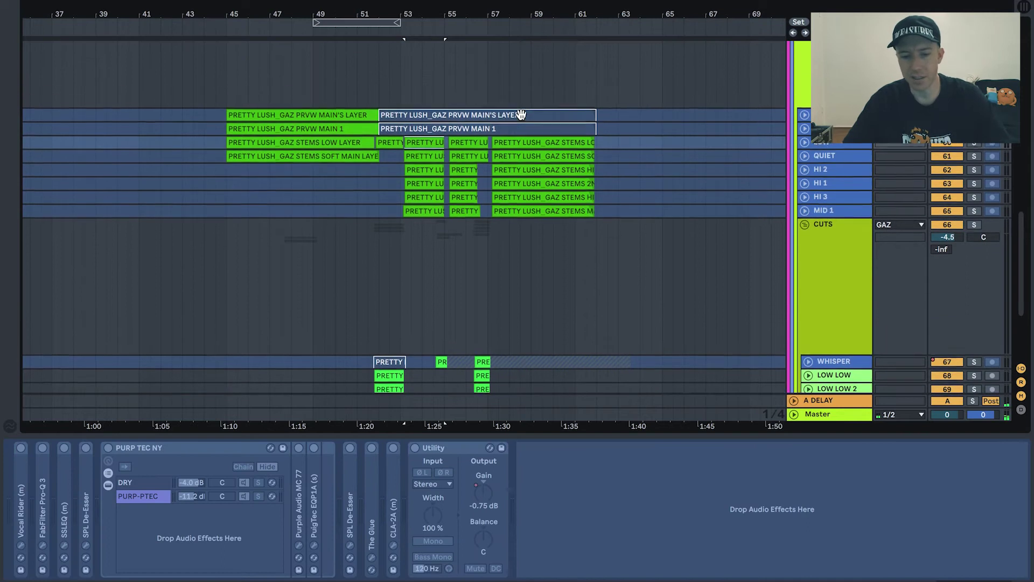
left_click(976, 144)
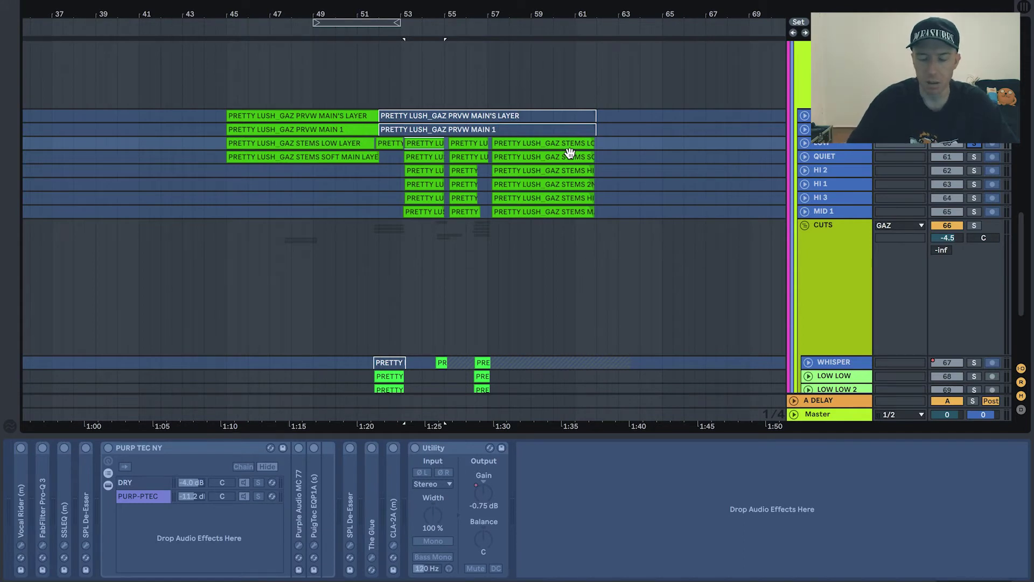
key("space")
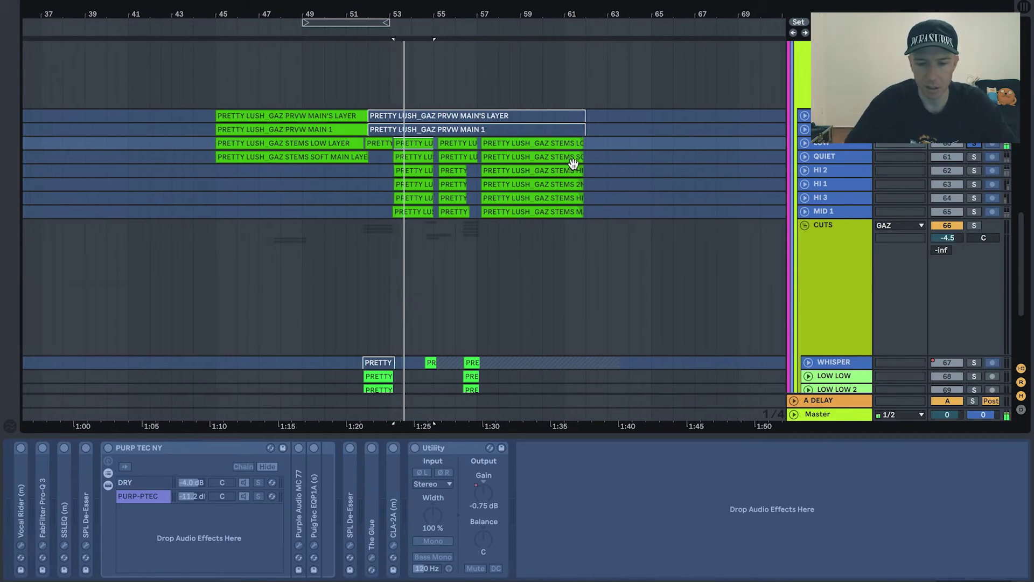
- Audition the QUIET, HI 2, HI 1, HI 3 and MID 1 vocal tracks in solo, one after another
left_click(975, 157)
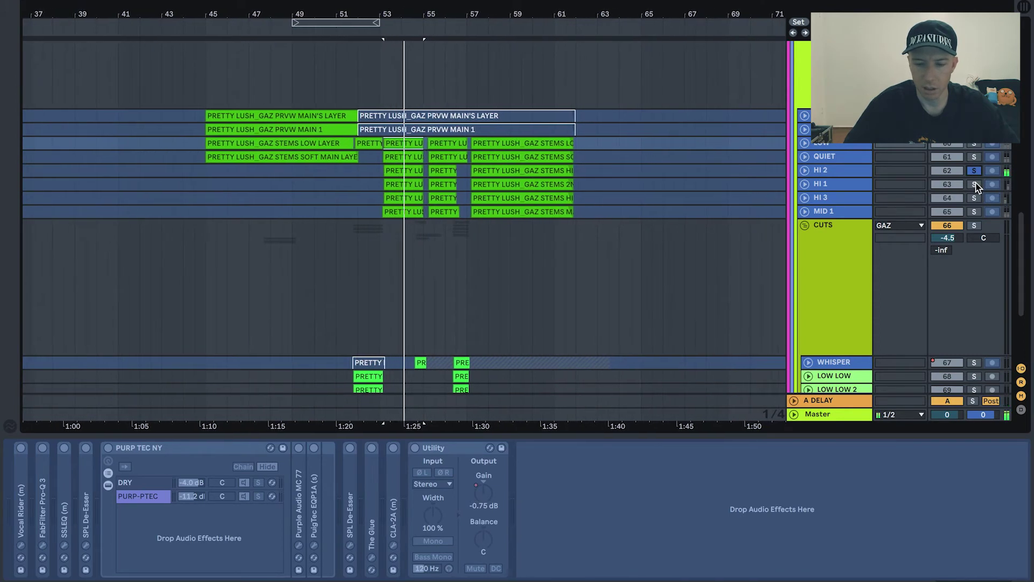
left_click(975, 184)
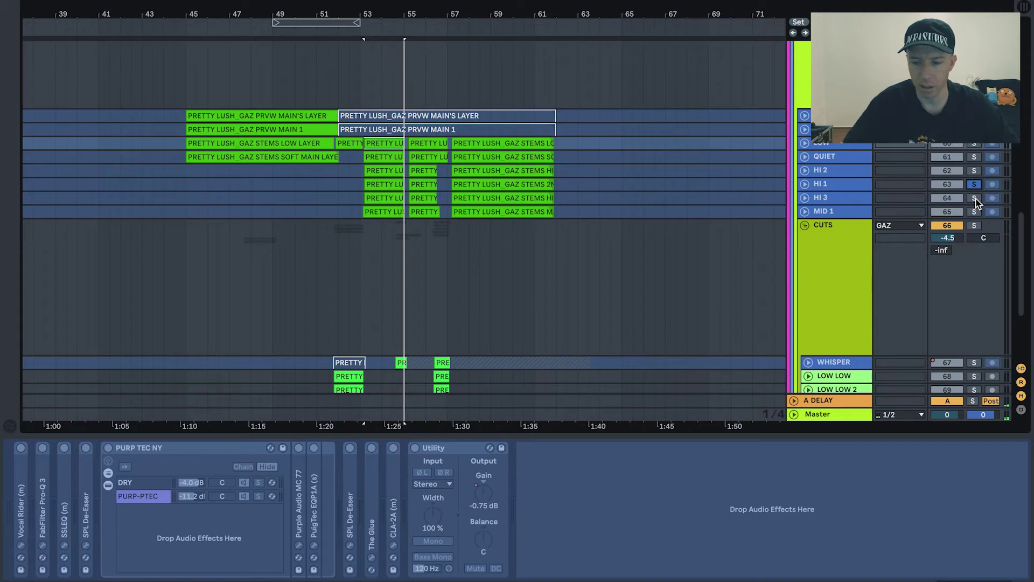
left_click(975, 199)
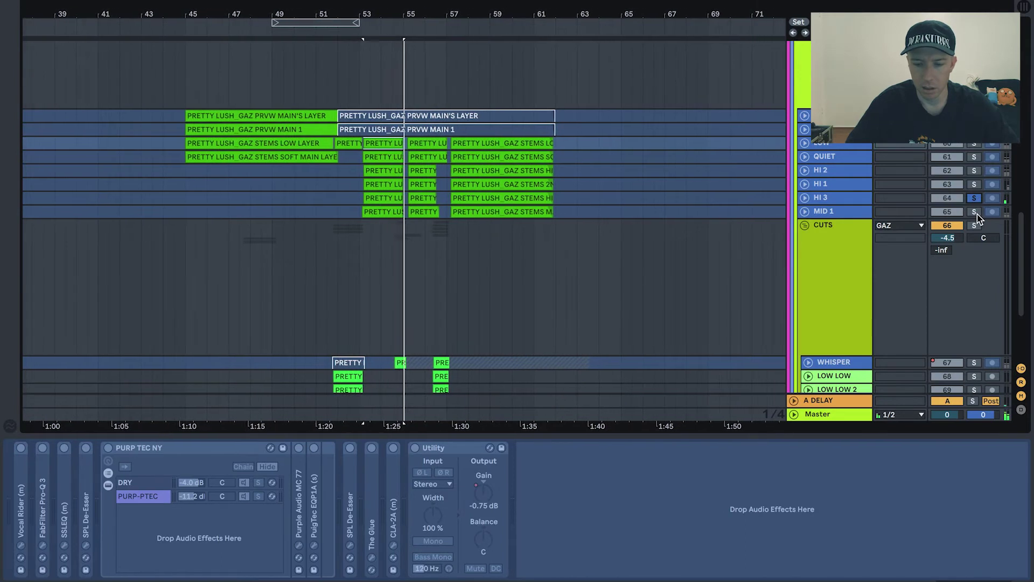
left_click(976, 213)
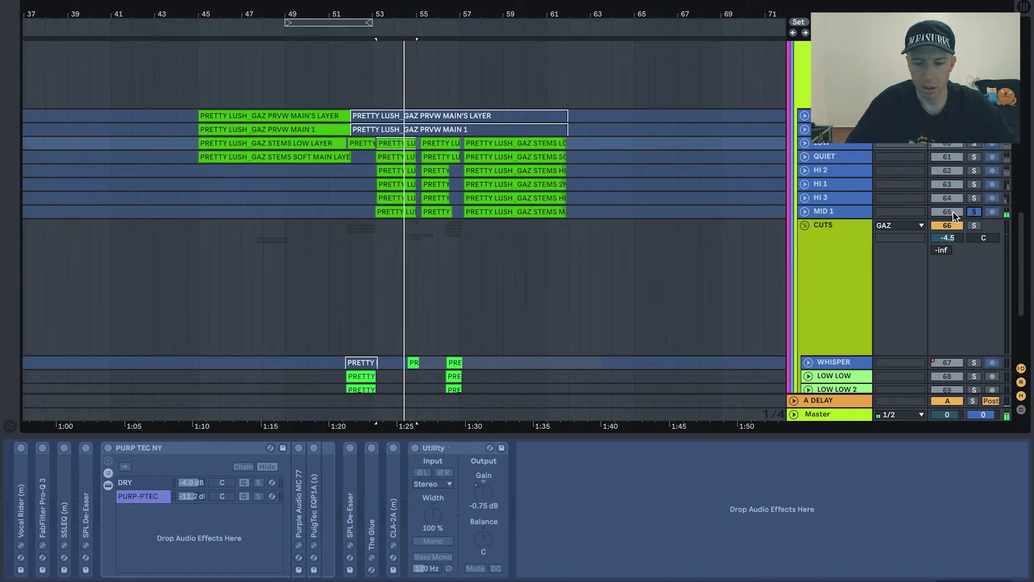
- Show the effect chains of the MID 1, HI 2, HI 1 and HI 3 tracks and end the solo on MID 1
left_click(828, 212)
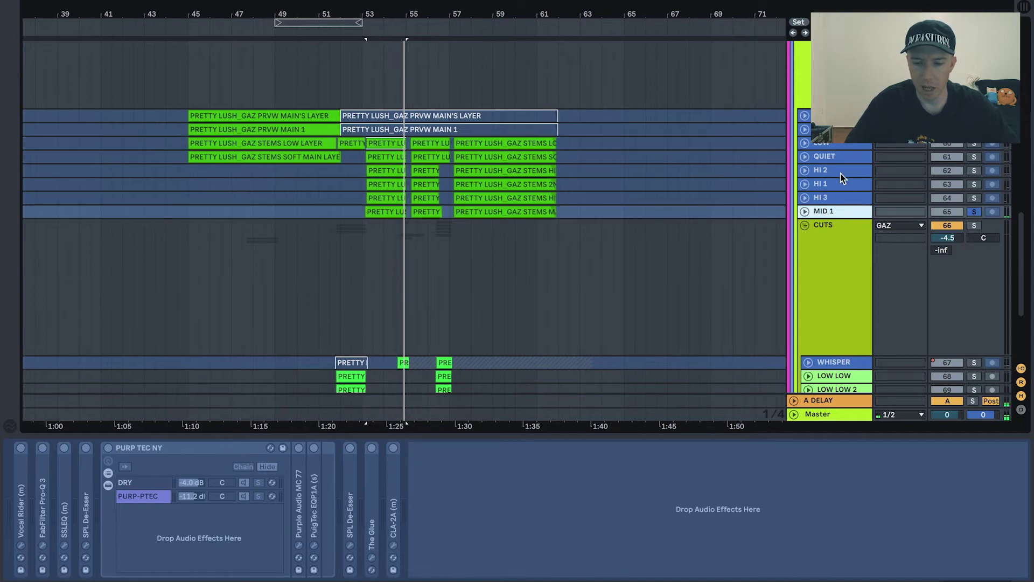
left_click(838, 171)
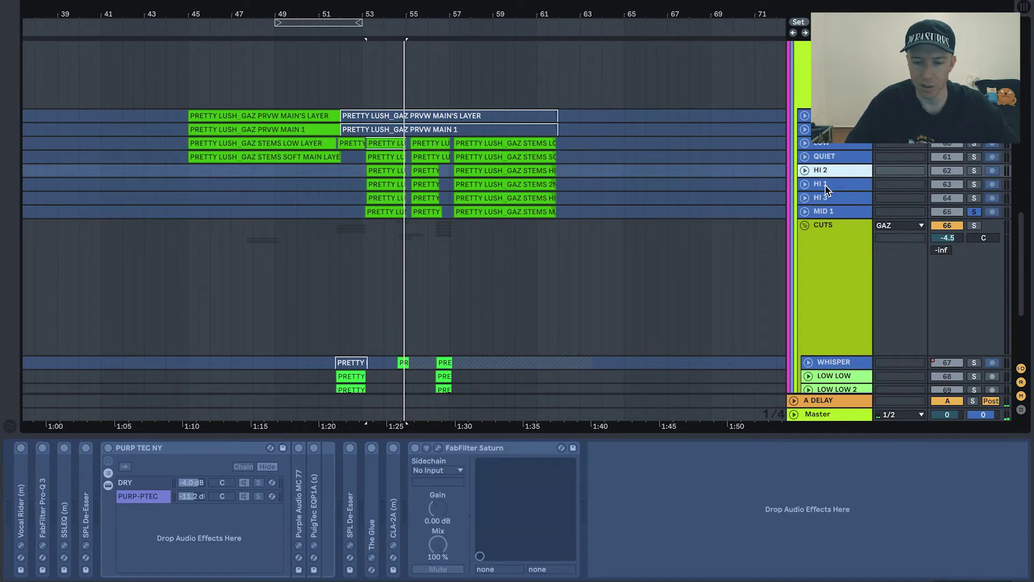
left_click(827, 185)
left_click(836, 200)
left_click(834, 186)
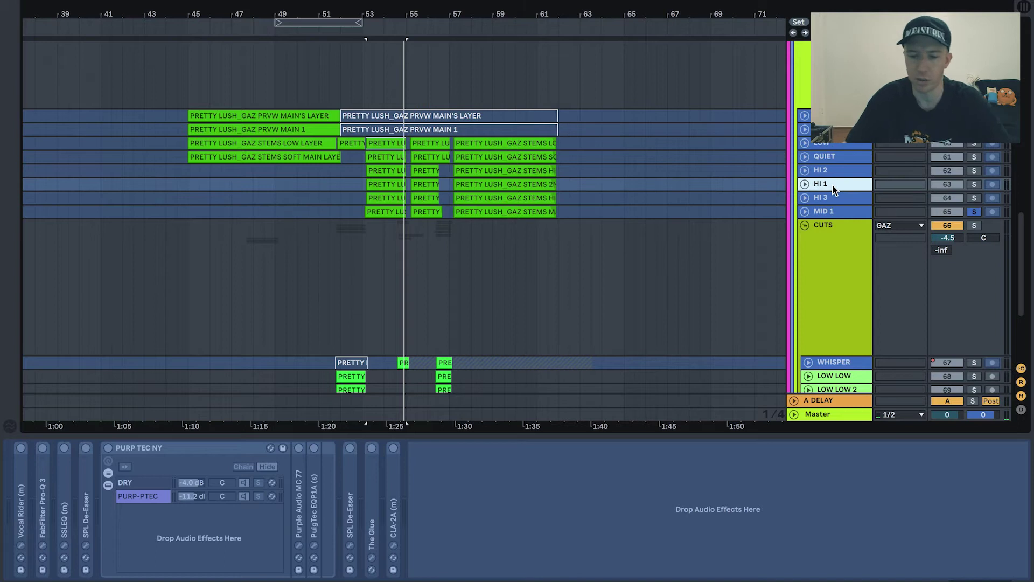
left_click(834, 198)
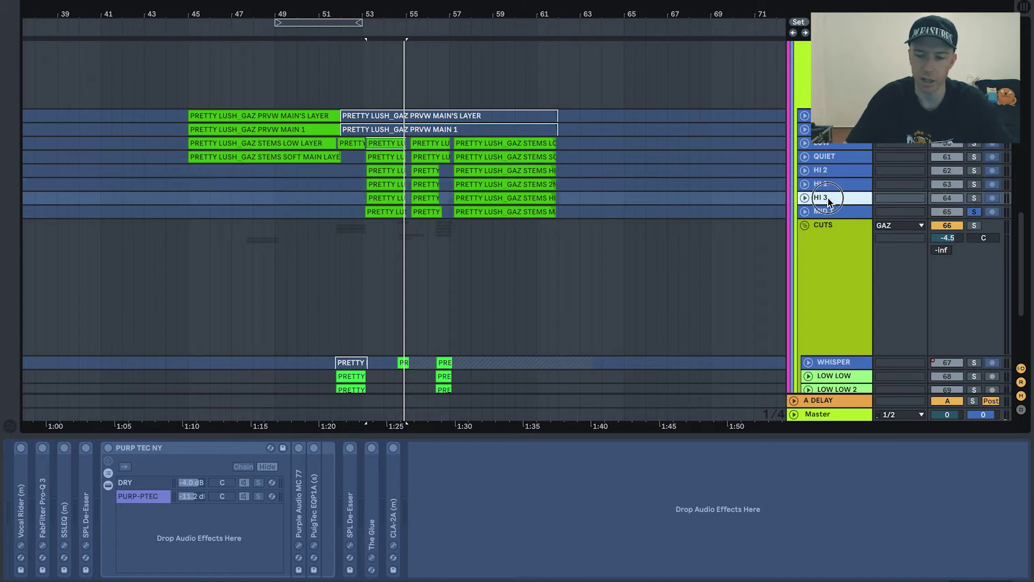
left_click(975, 213)
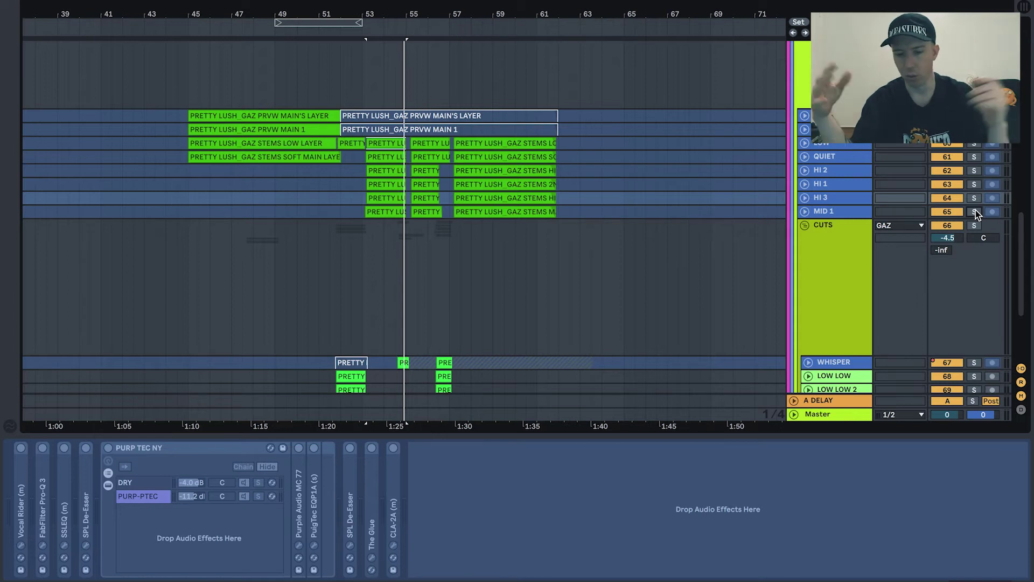
- Play all the GAZ vocal layers together from just after bar 52 to past bar 61, and collapse the CUTS group
left_click(383, 149)
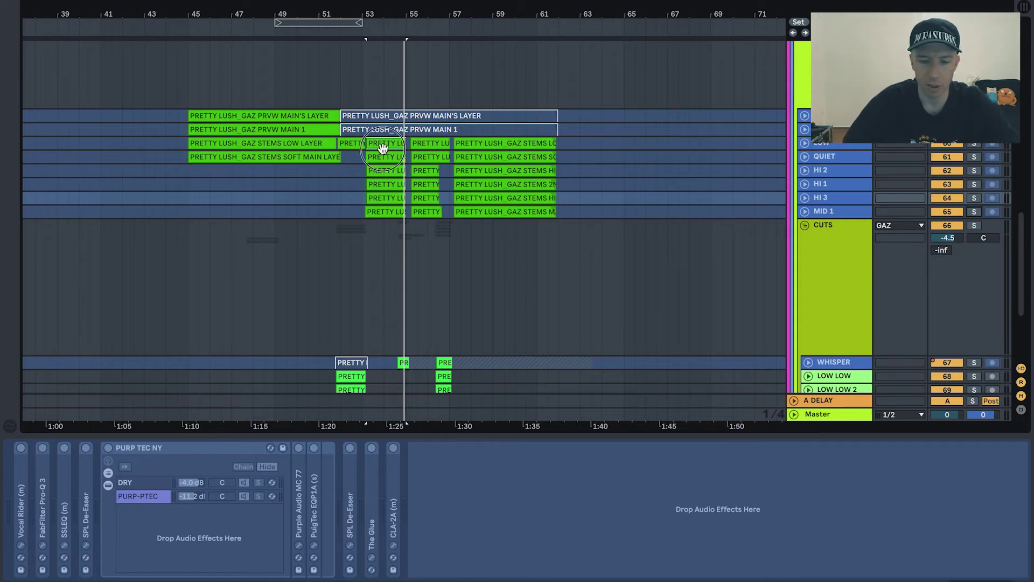
left_click(354, 167)
key("space")
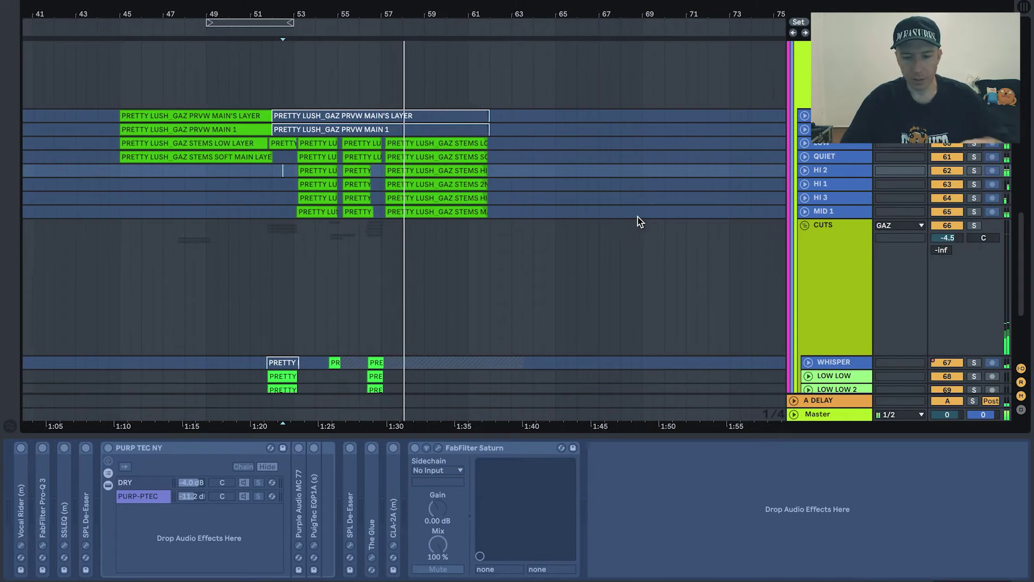
scroll(622, 229, "down", 3)
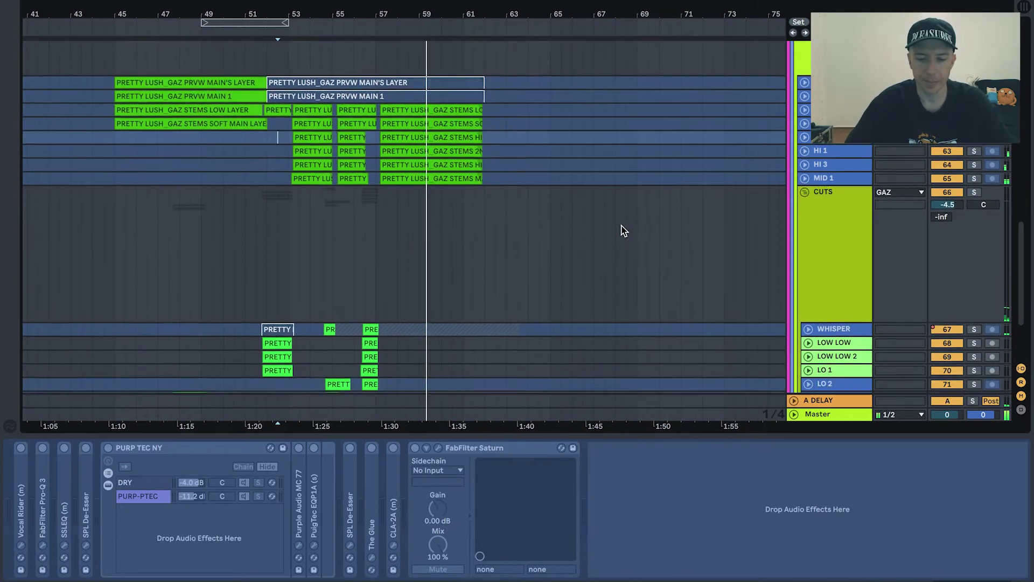
scroll(623, 231, "down", 4)
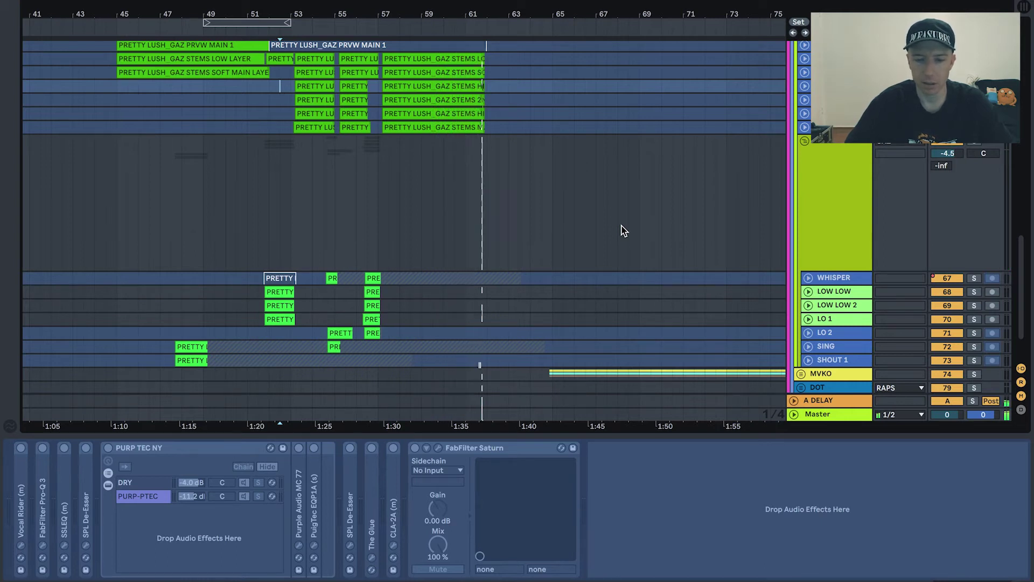
scroll(622, 231, "up", 3)
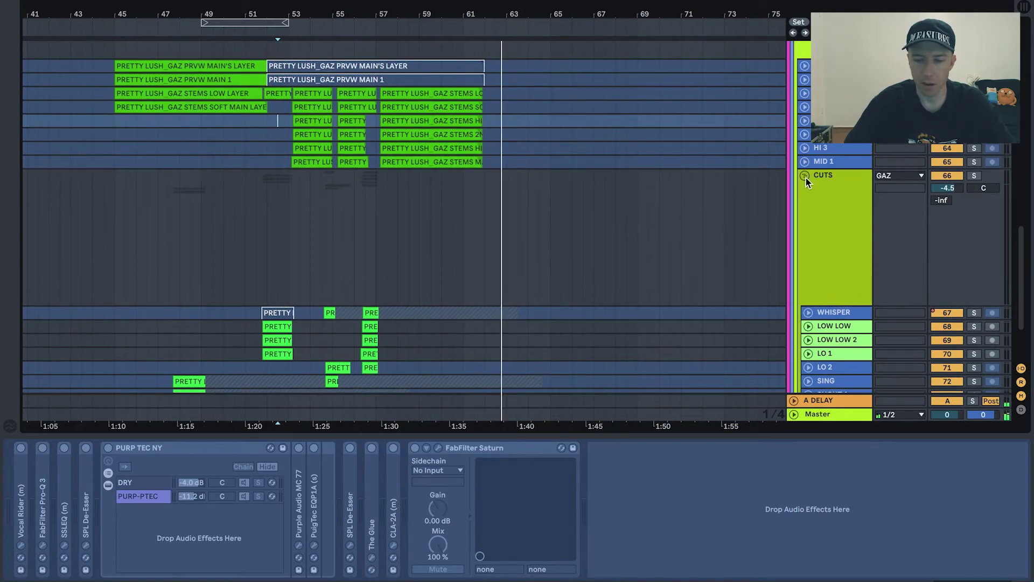
left_click(804, 176)
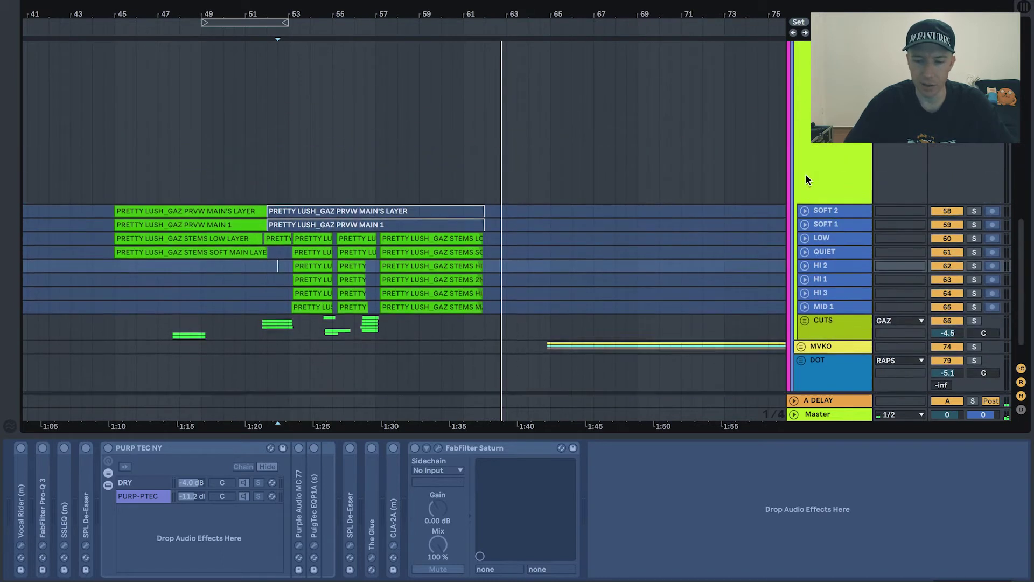
- Collapse the GAZ group and expand the MVKO group to show its MAIN and SIDES tracks around bar 65
left_click(808, 153)
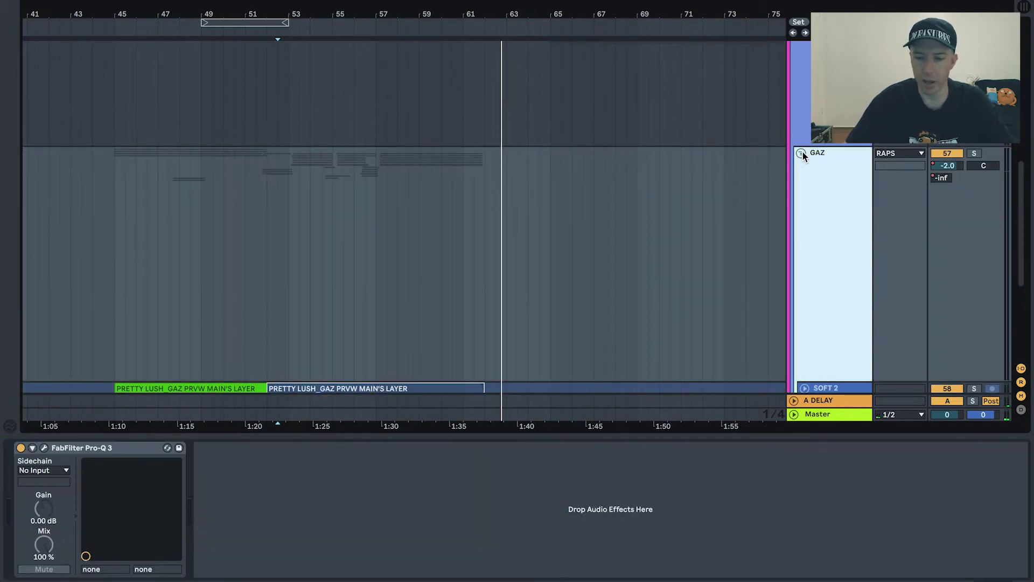
left_click(802, 153)
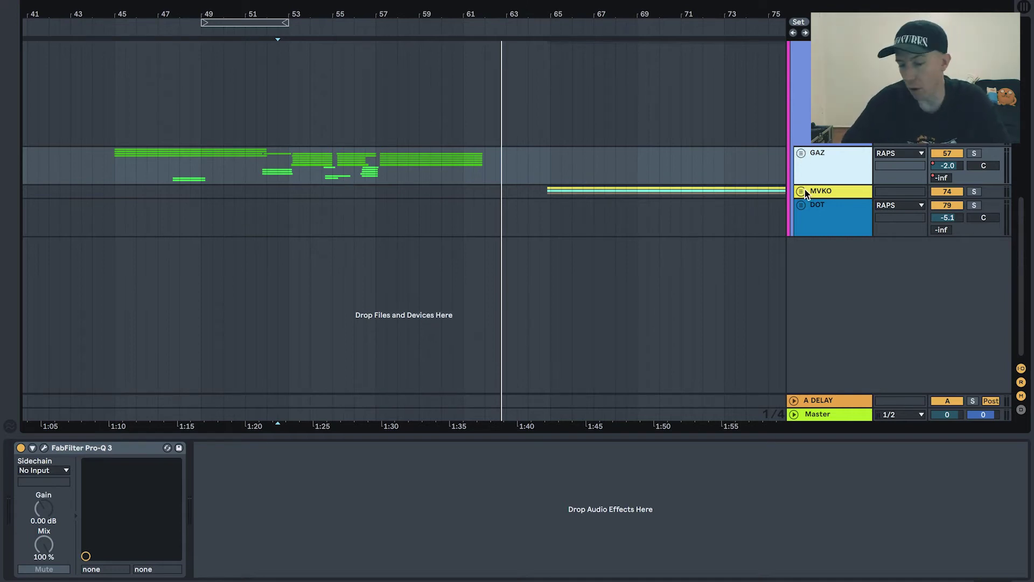
scroll(717, 193, "right", 3)
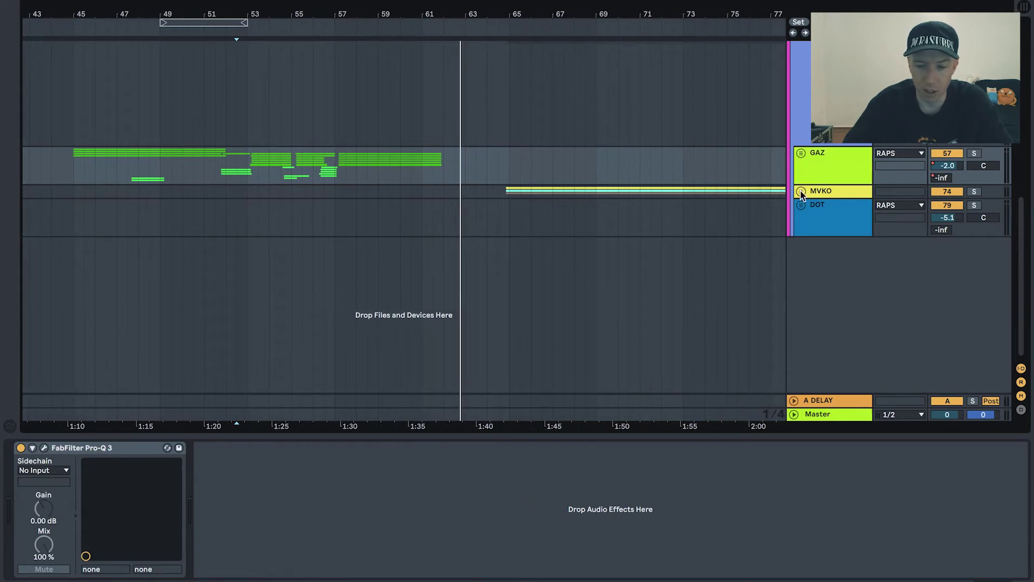
left_click(802, 190)
scroll(733, 194, "down", 2)
scroll(722, 192, "down", 1)
scroll(722, 192, "right", 4)
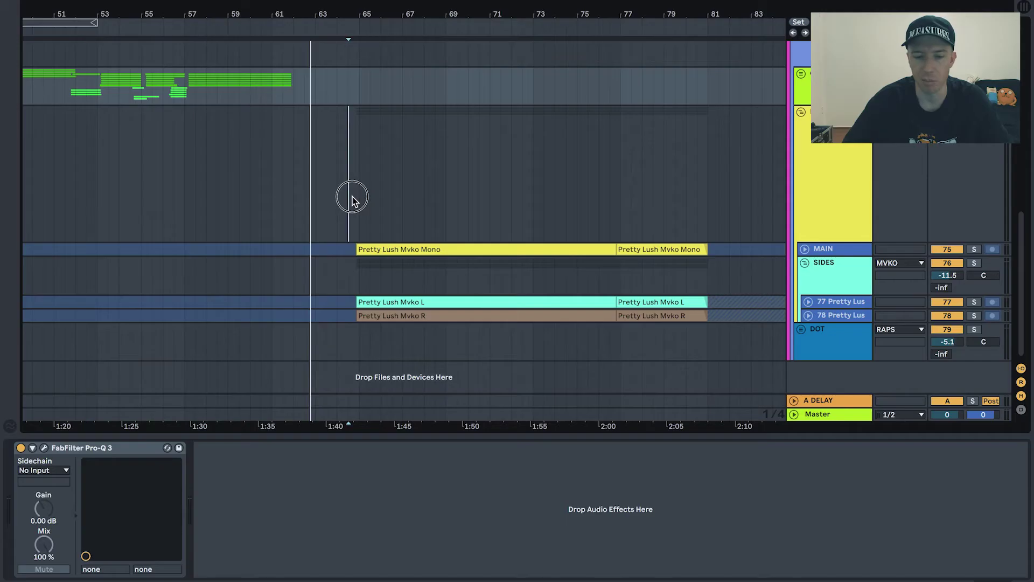
- Solo the MVKO group's MAIN track and play it from just before bar 65
left_click(348, 198)
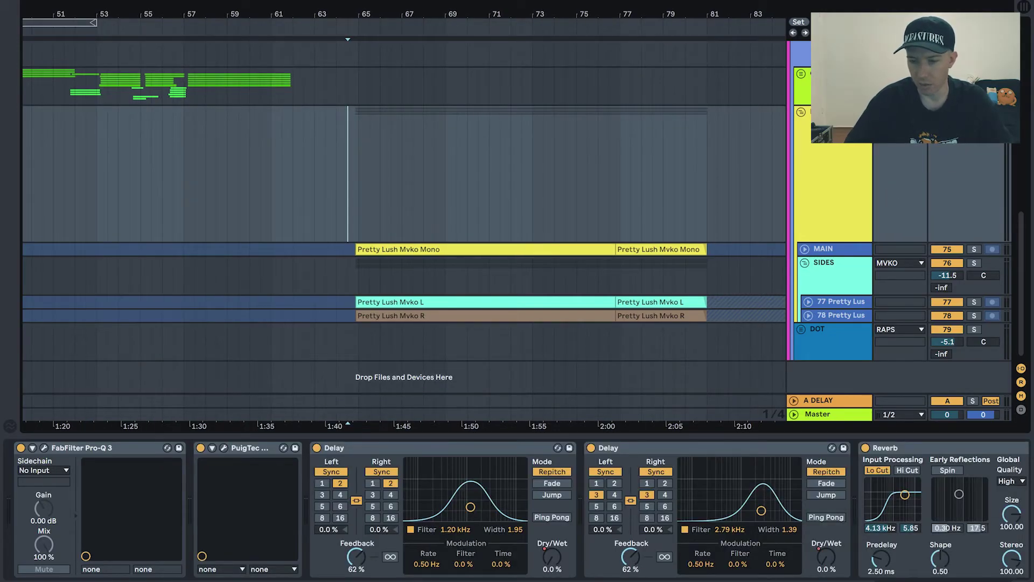
left_click(974, 249)
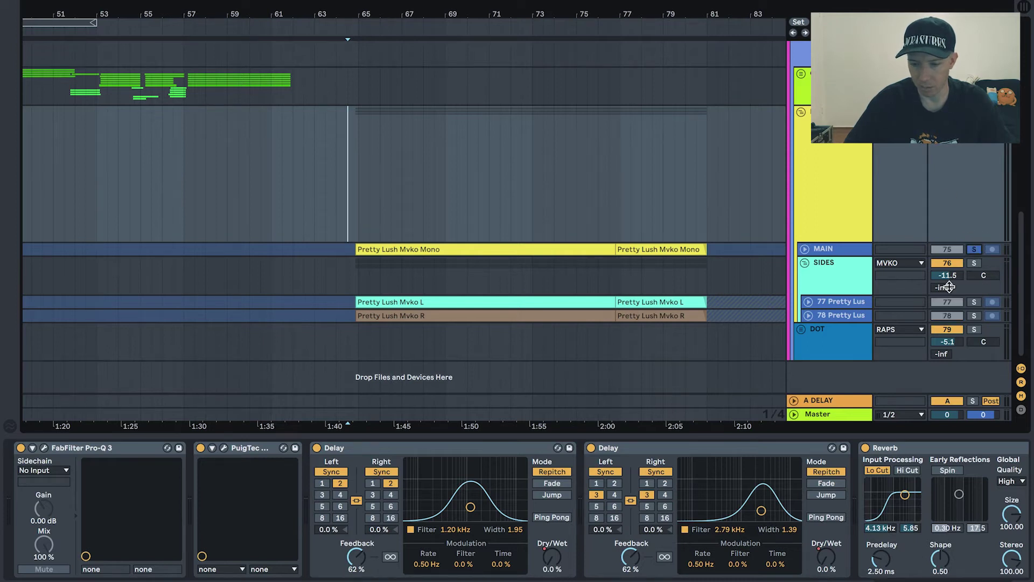
scroll(634, 264, "right", 1)
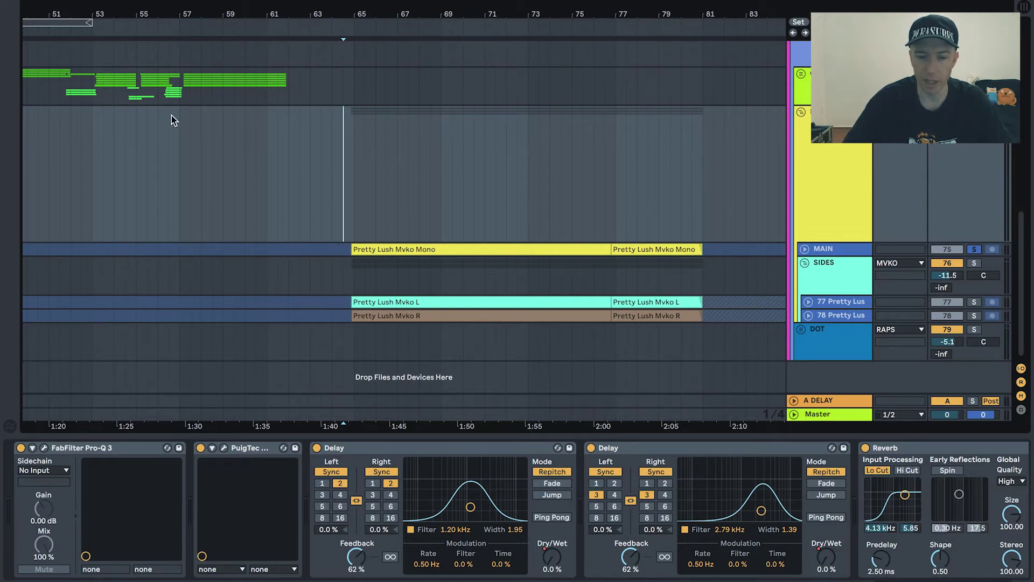
scroll(178, 127, "up", 1)
scroll(178, 126, "right", 1)
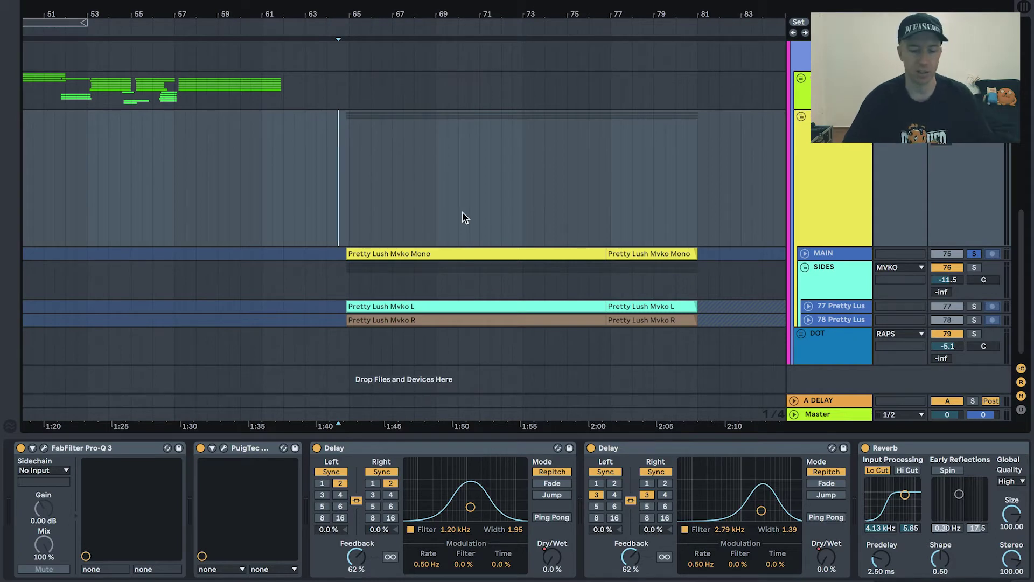
scroll(463, 218, "down", 1)
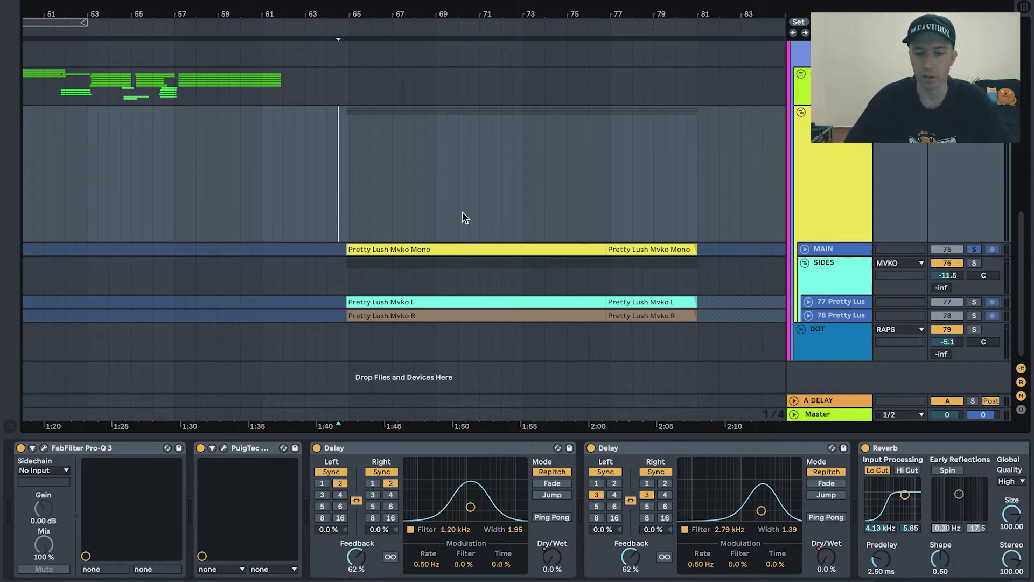
scroll(483, 214, "right", 1)
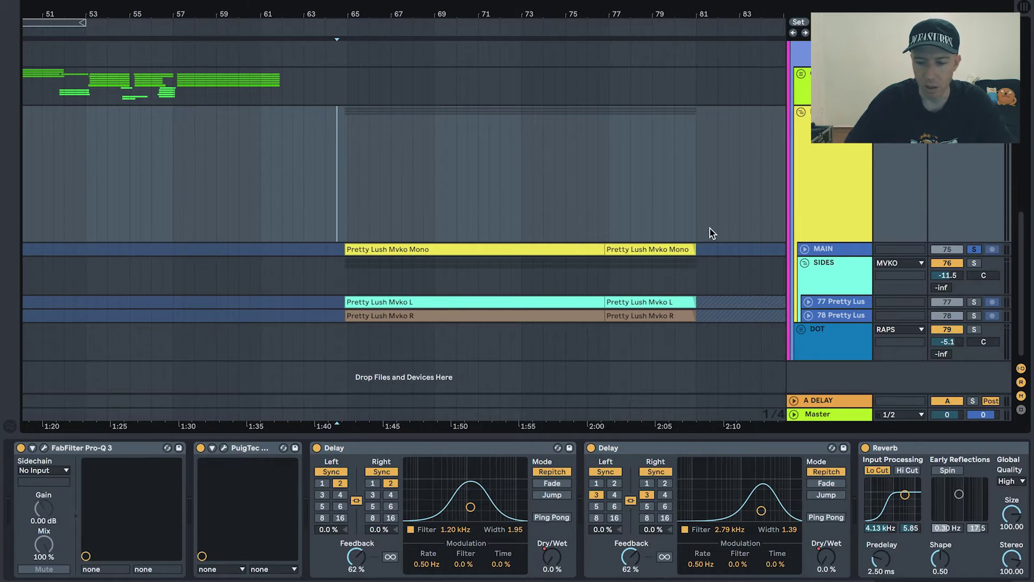
scroll(732, 217, "left", 3)
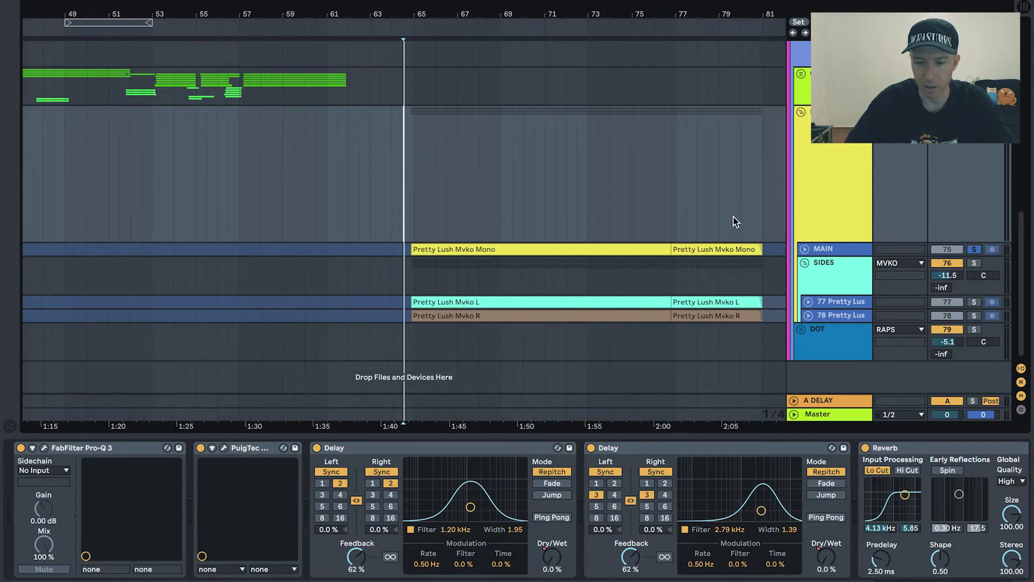
key("space")
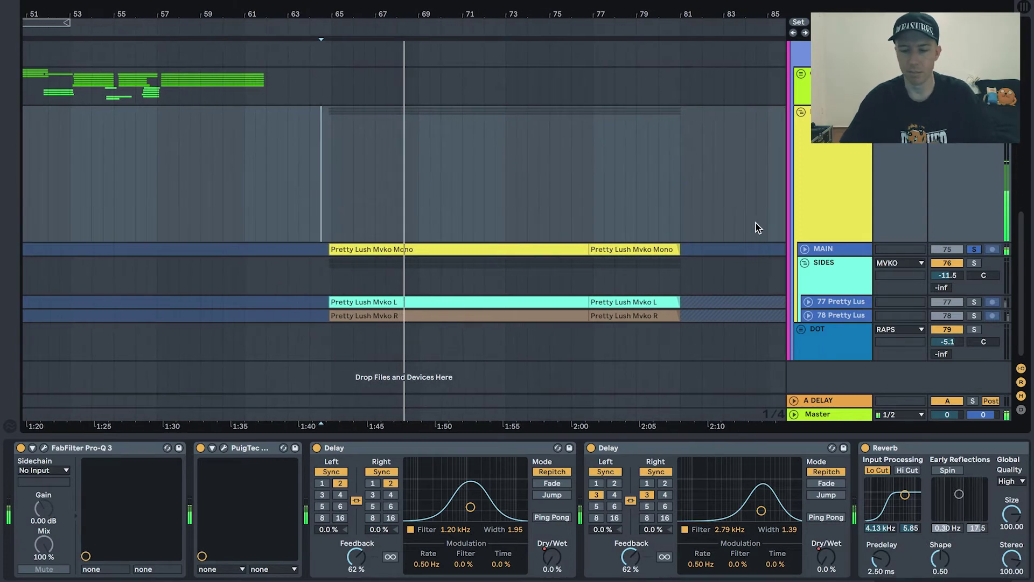
- Hide the device view and audition the two SIDES tracks, 77 and 78, in solo one after another
key("ctrl+alt+l")
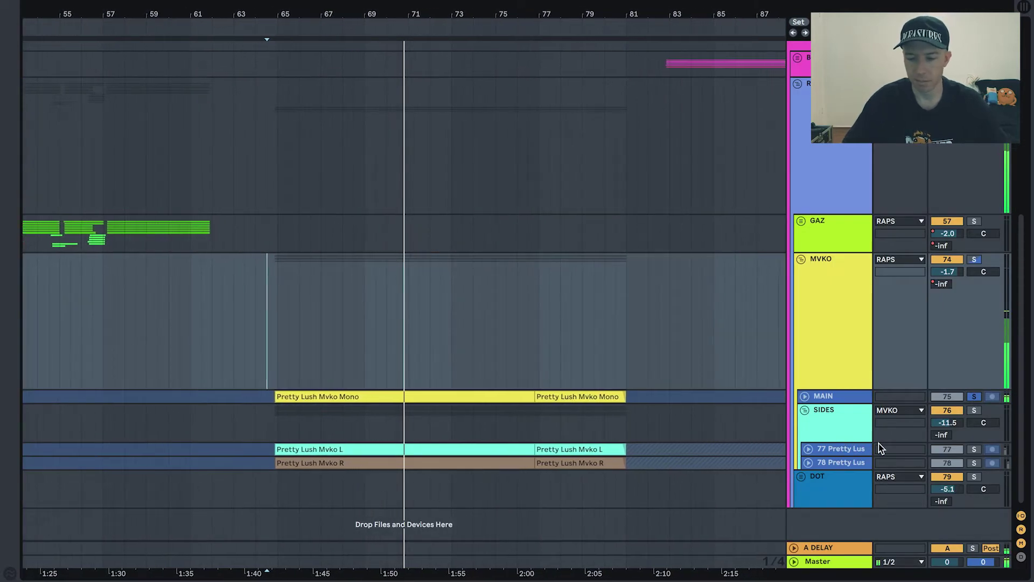
left_click(975, 448)
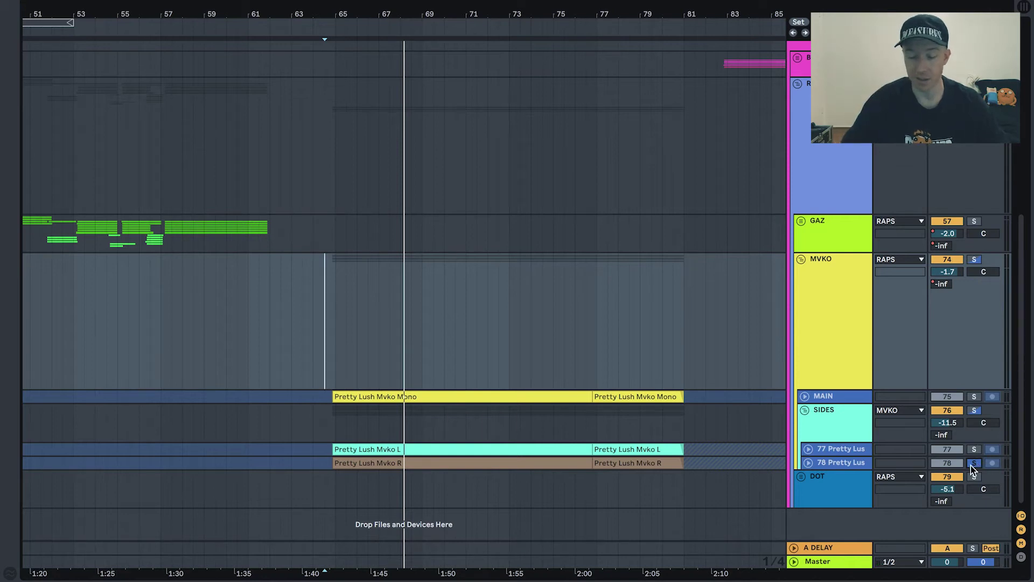
left_click(973, 463)
key("space")
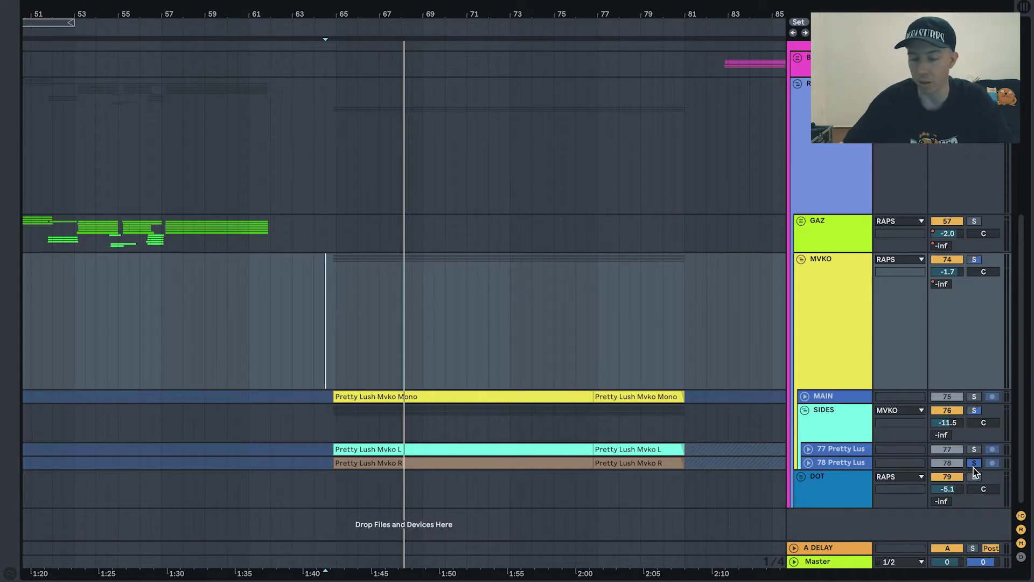
- End the solo on track 78 and play the whole MVKO group in solo from the start of the first Pretty Lush Mvko Mono clip
left_click(975, 464)
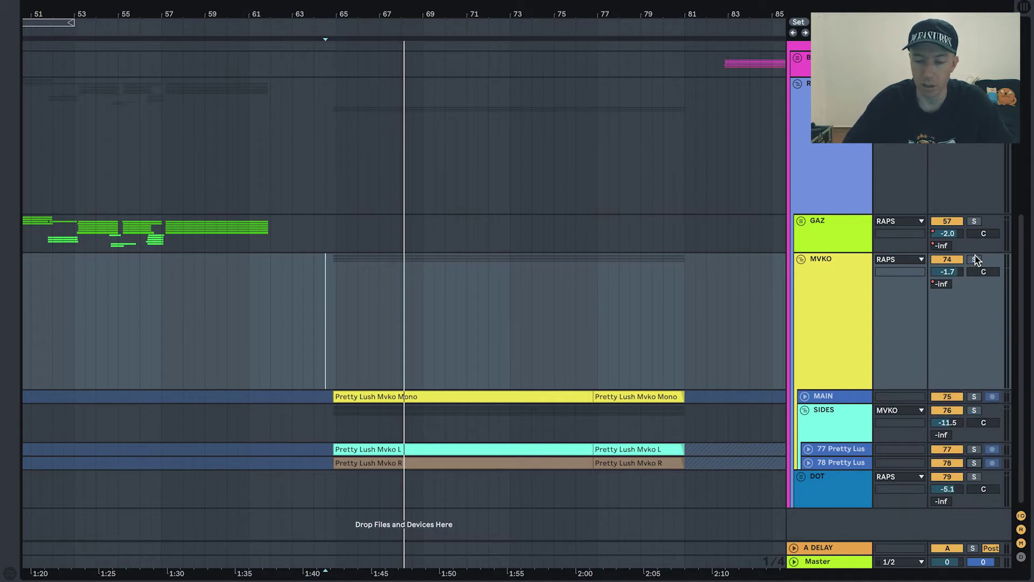
left_click(372, 396)
key("space")
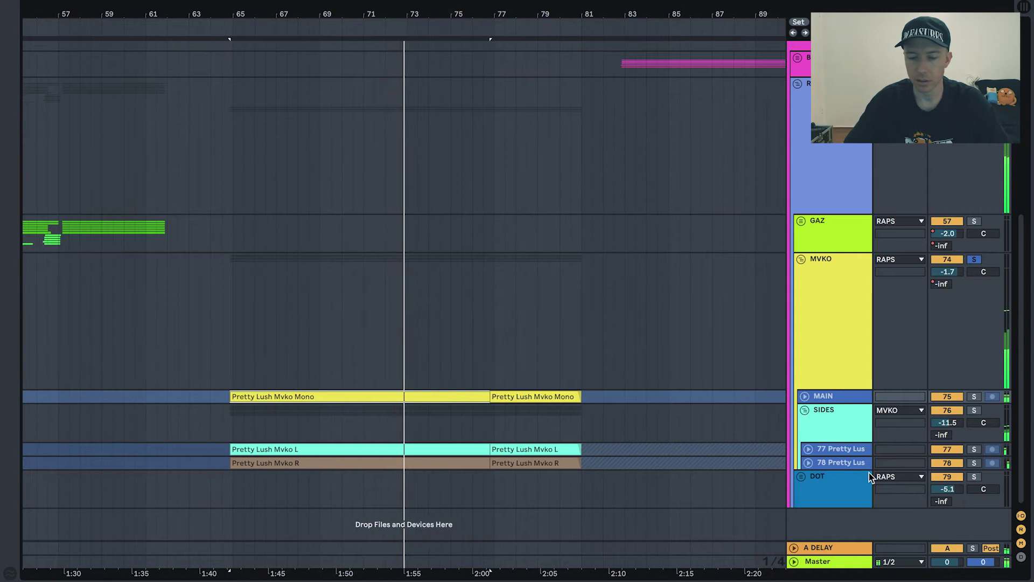
- Stop playback and collapse the SIDES subgroup and the MVKO group
left_click(821, 418)
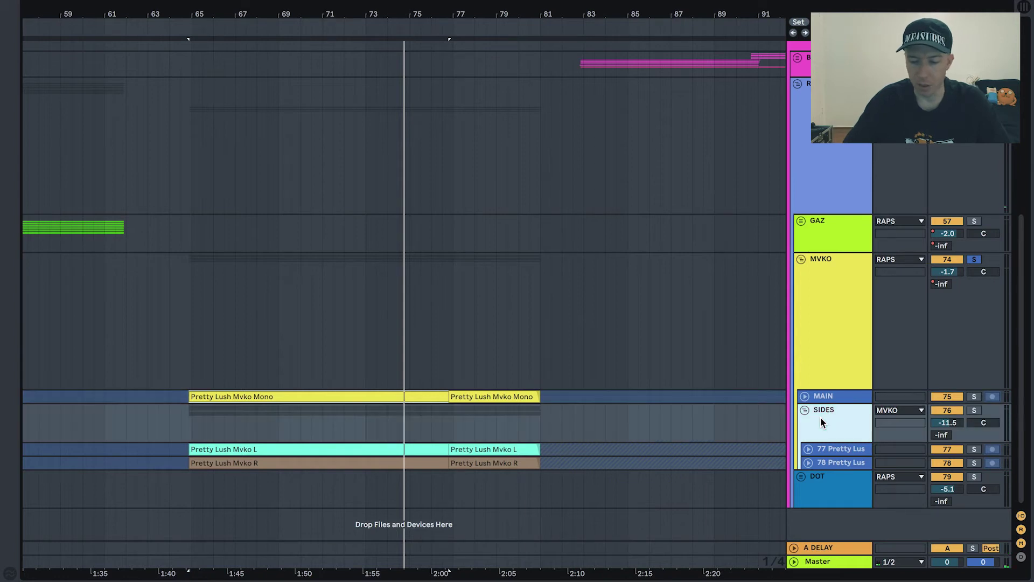
left_click(802, 414)
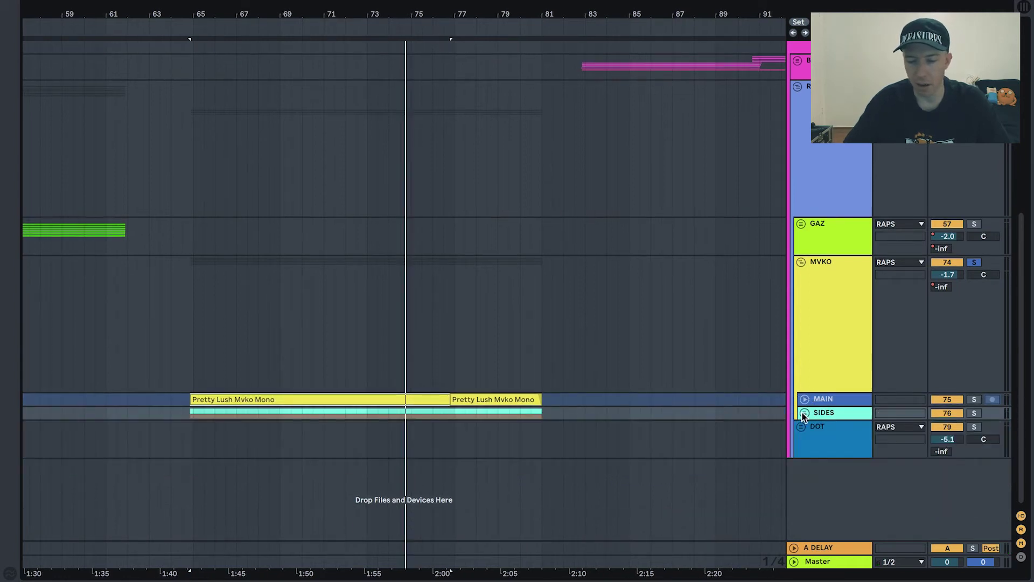
left_click(804, 264)
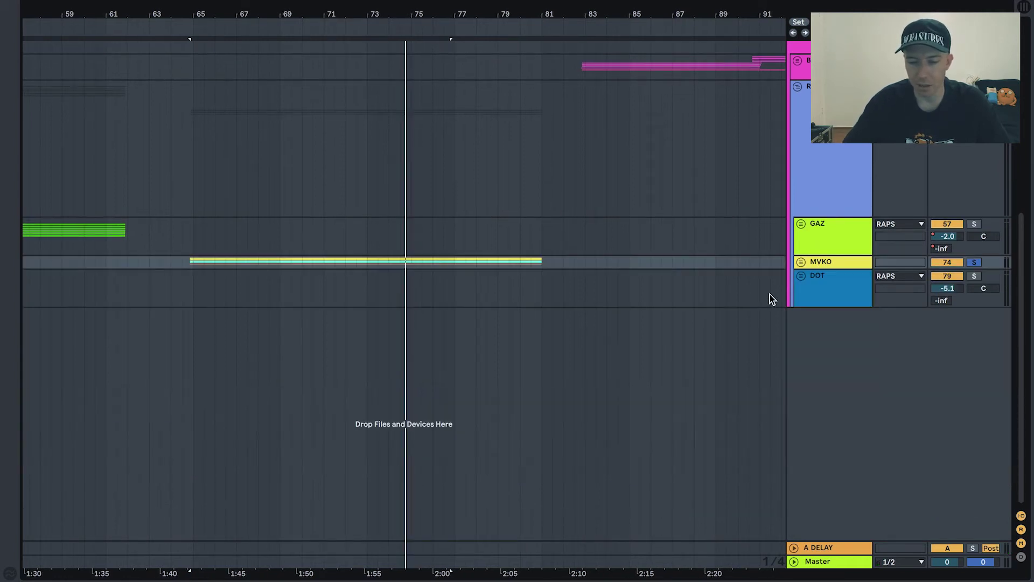
- Expand the DOT group and look over its verse, BREAK 1 and adlib clips from bar 111 onwards
left_click(801, 277)
scroll(736, 321, "right", 10)
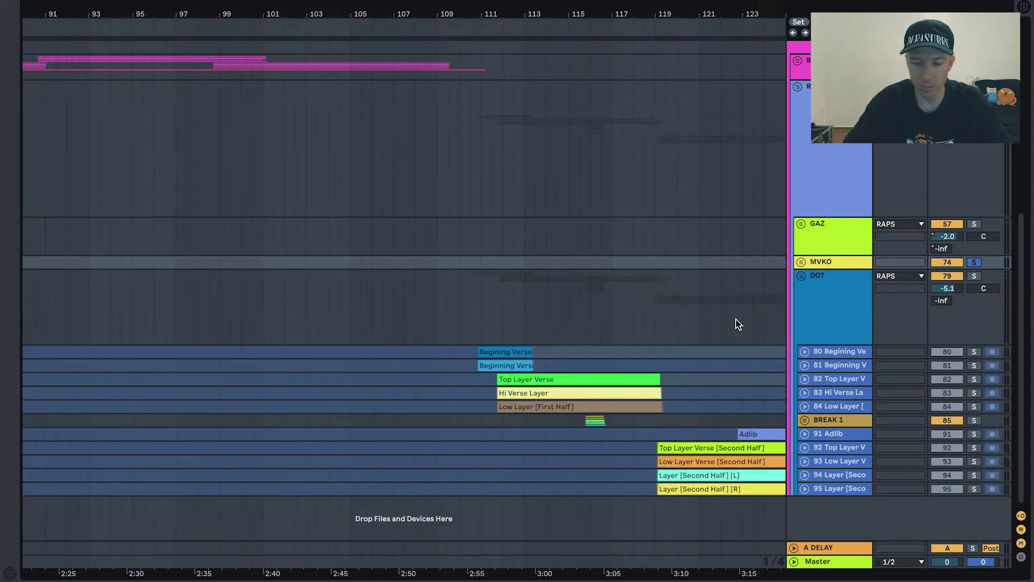
scroll(391, 375, "right", 5)
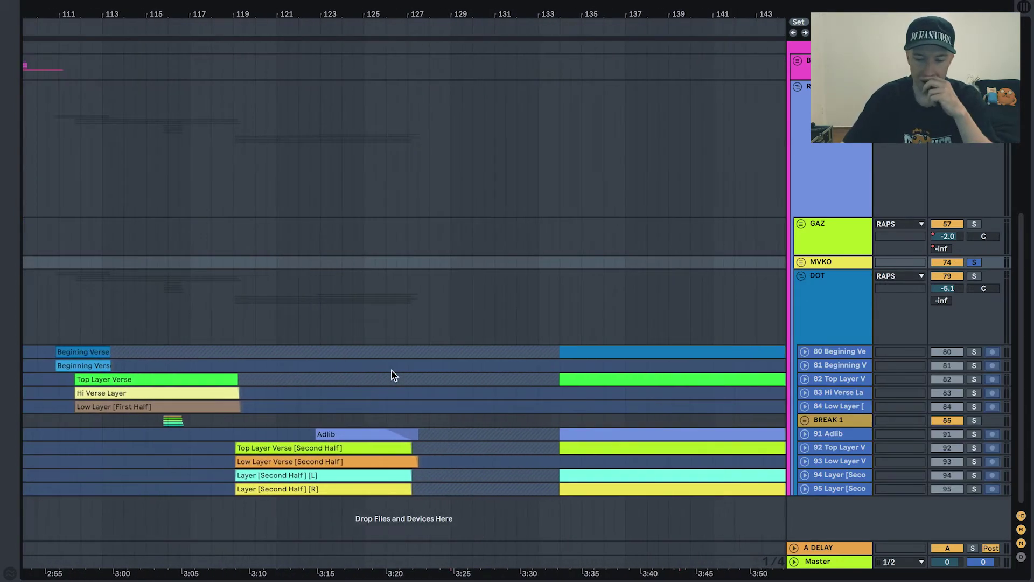
scroll(392, 370, "right", 3)
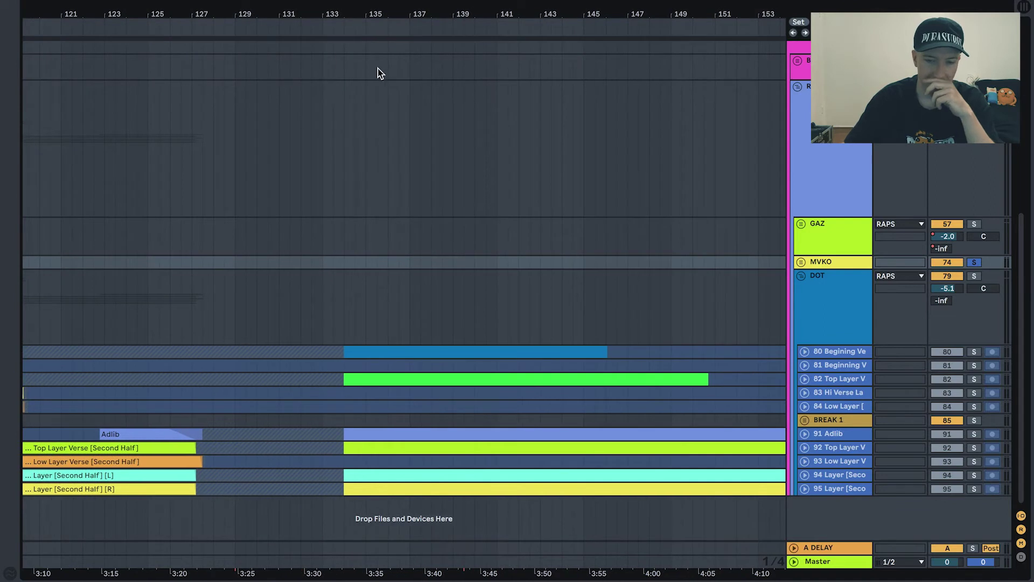
left_click_drag(378, 10, 378, 2)
scroll(365, 70, "up", 10)
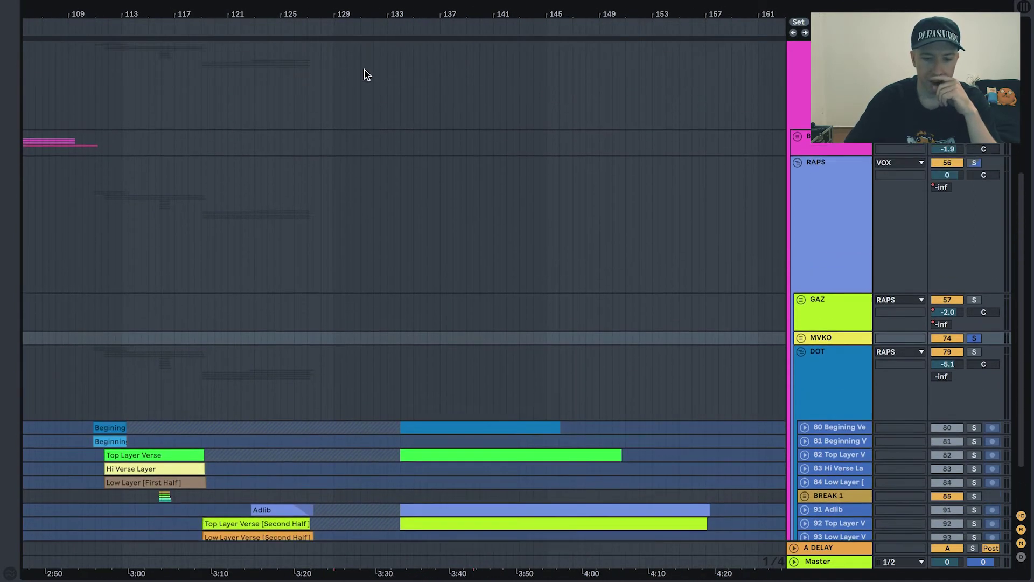
scroll(365, 70, "down", 9)
scroll(373, 168, "down", 2)
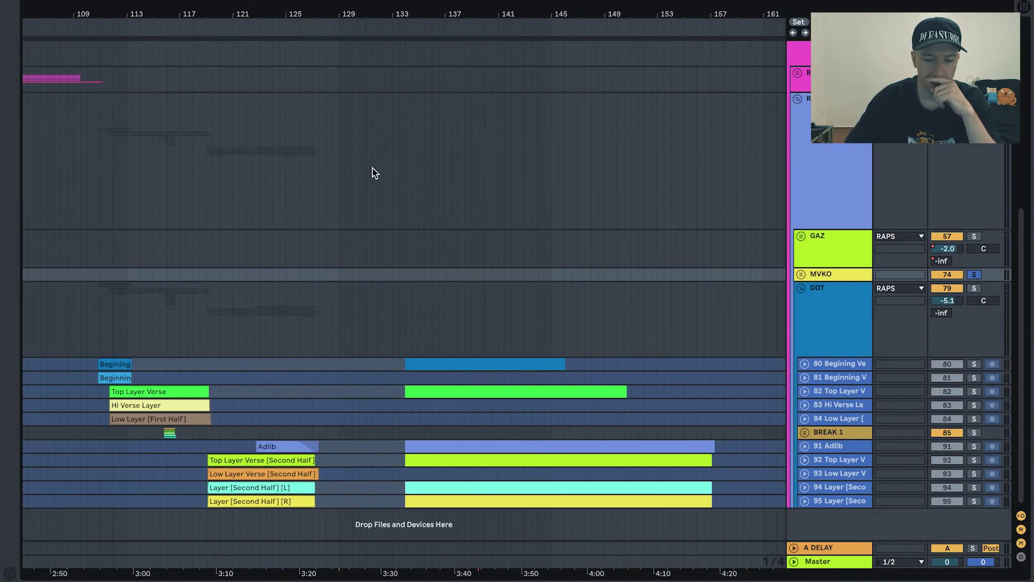
scroll(468, 392, "left", 10)
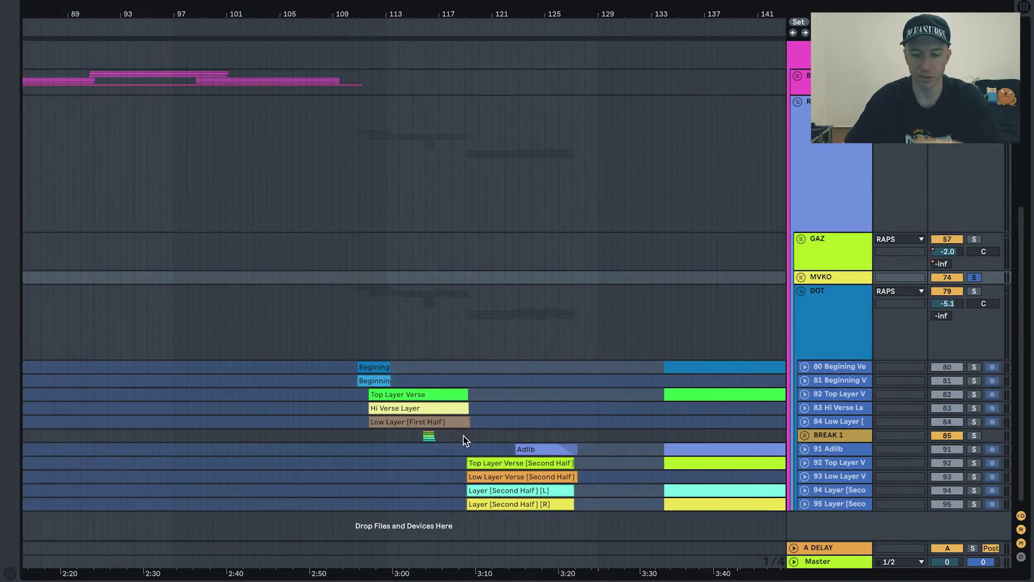
- Audition the Begining Verse [R] and Beginning Verse [L] tracks from about bar 111, each in solo and both together
left_click(357, 369)
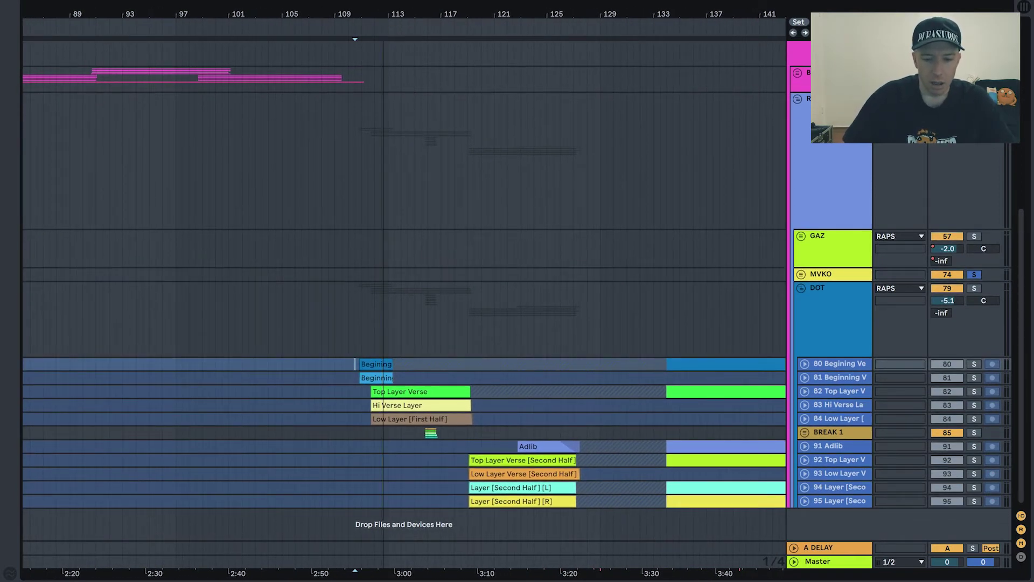
scroll(384, 9, "up", 3)
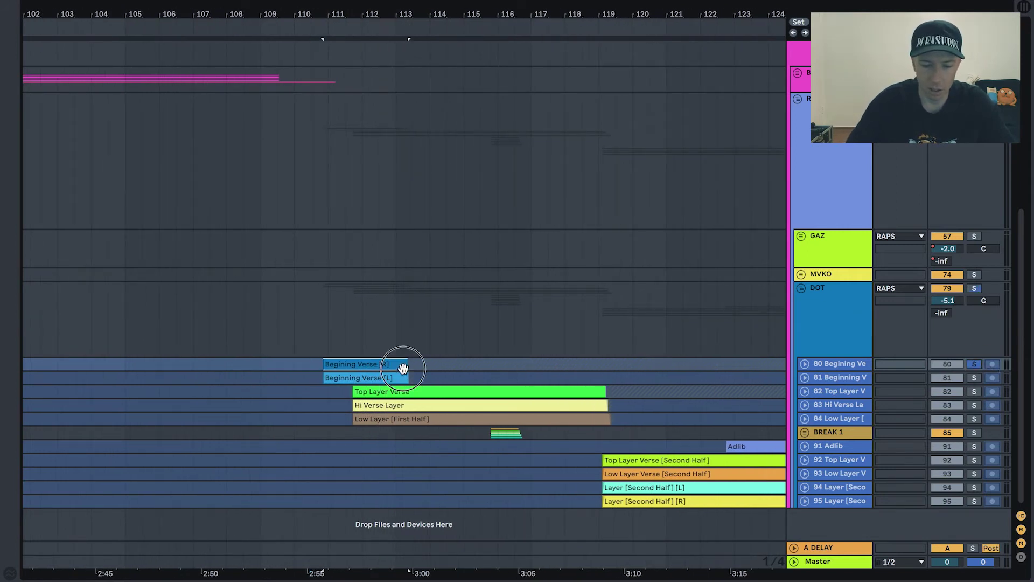
key("space")
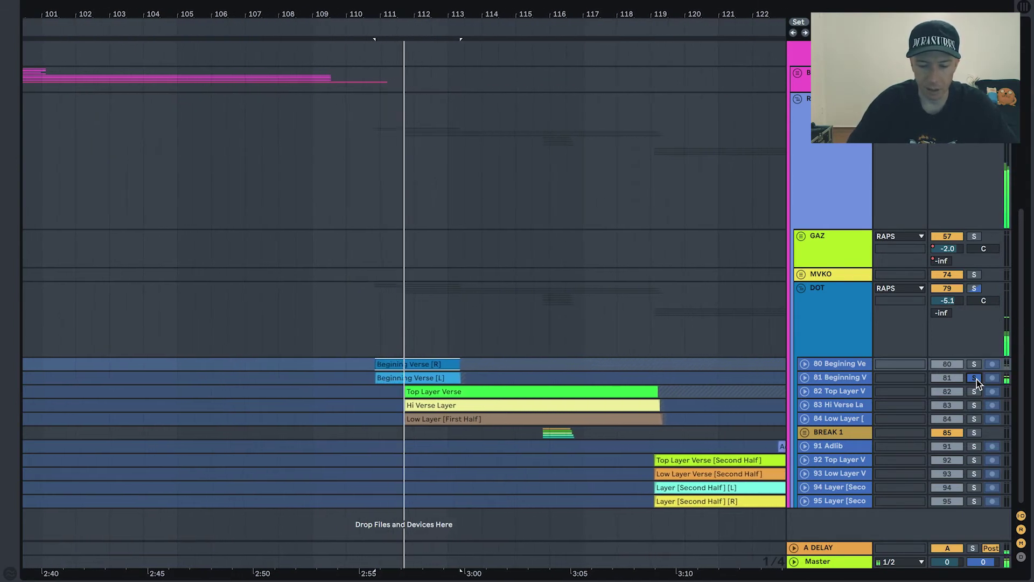
left_click(974, 366)
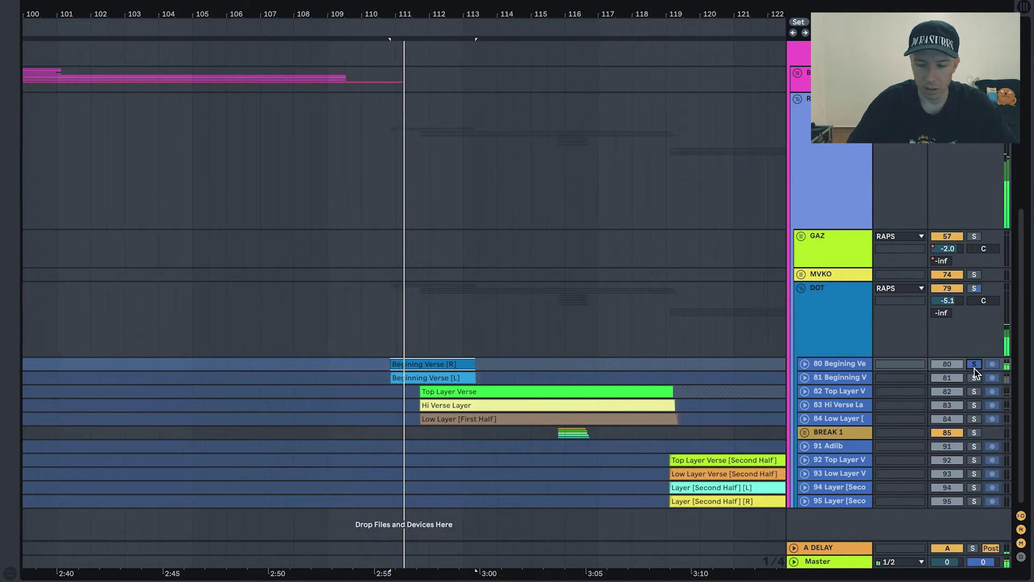
left_click(975, 367)
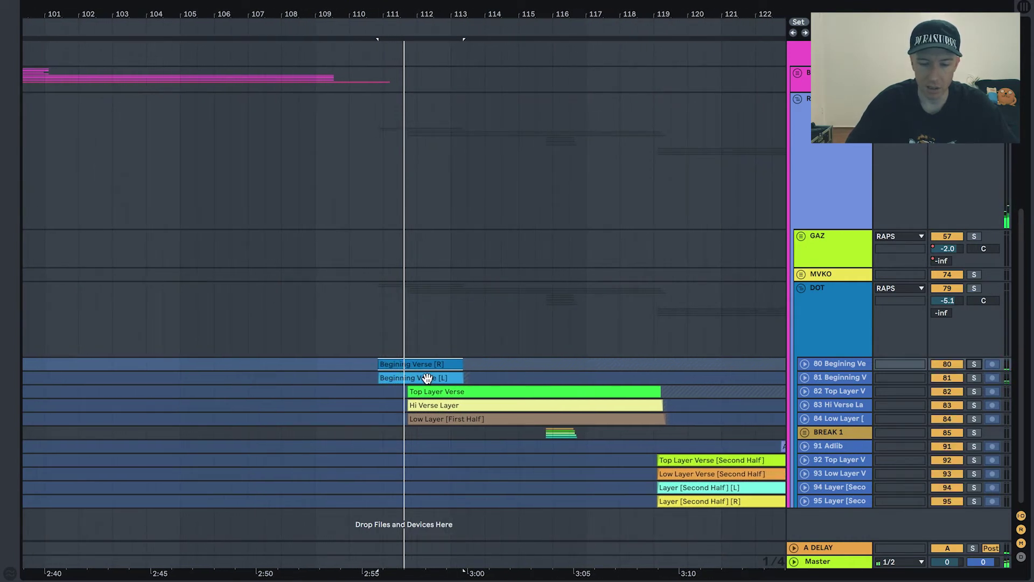
left_click(428, 377)
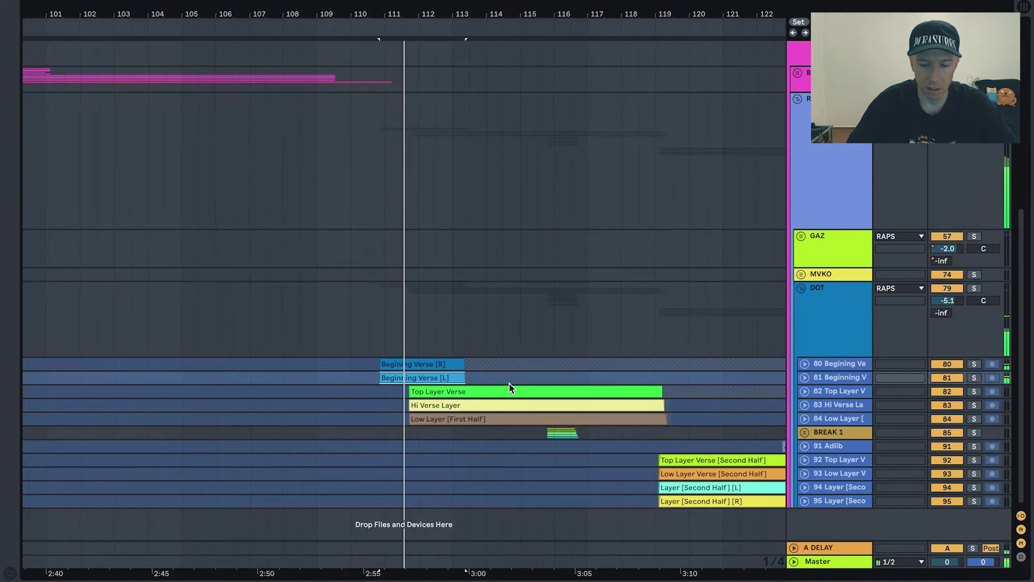
- Select the Top Layer Verse clip and audition the Top Layer Verse and Hi Verse Layer tracks in solo, one after another
left_click(974, 392)
left_click(567, 393)
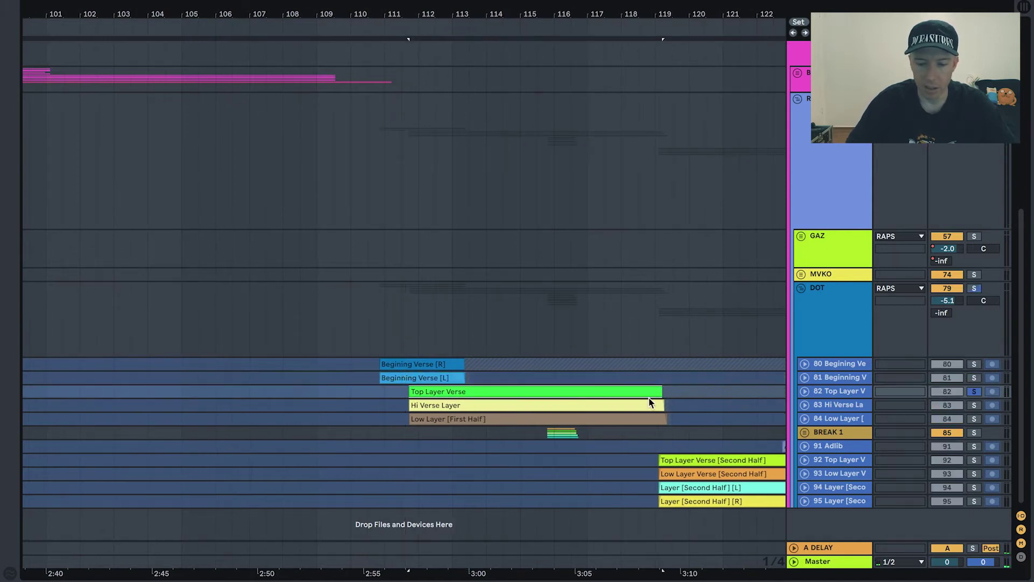
key("space")
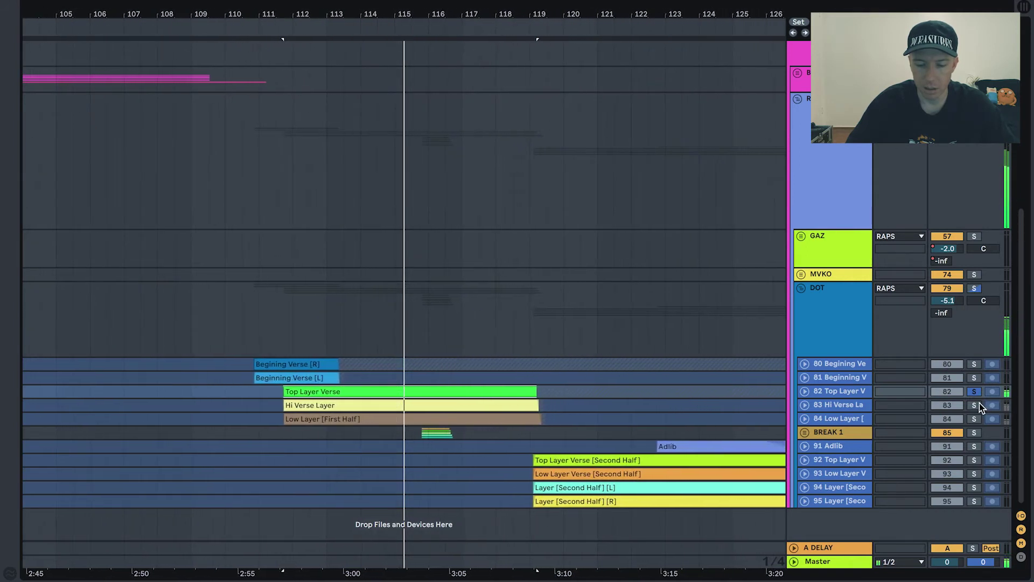
left_click(979, 404)
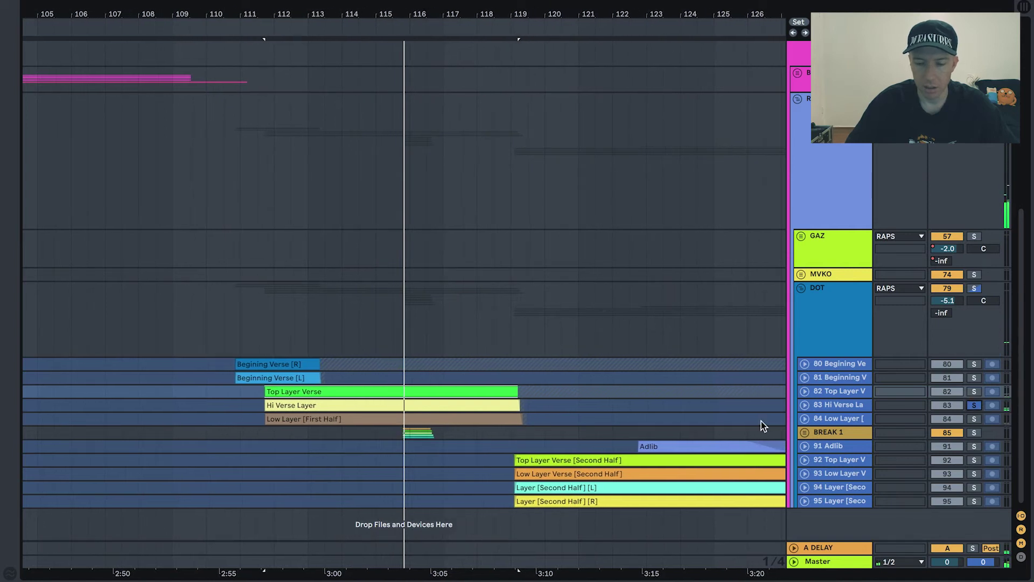
- Replay the Hi Verse Layer in solo, and audition the Low Layer [First Half] track in solo with its lane unfolded
key("space")
key("space")
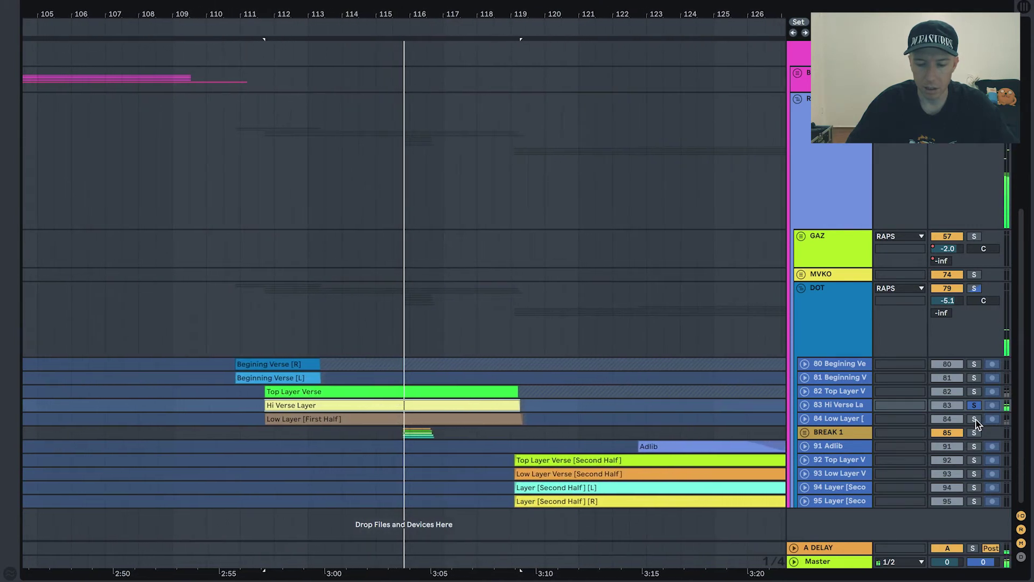
left_click(482, 423)
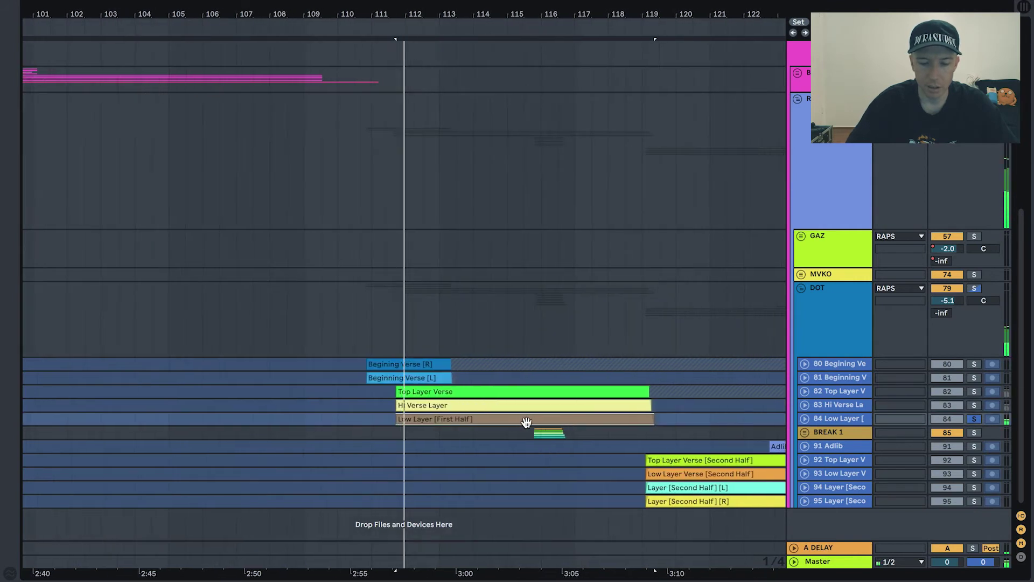
left_click(804, 419)
left_click_drag(948, 432, 960, 438)
key("space")
key("space")
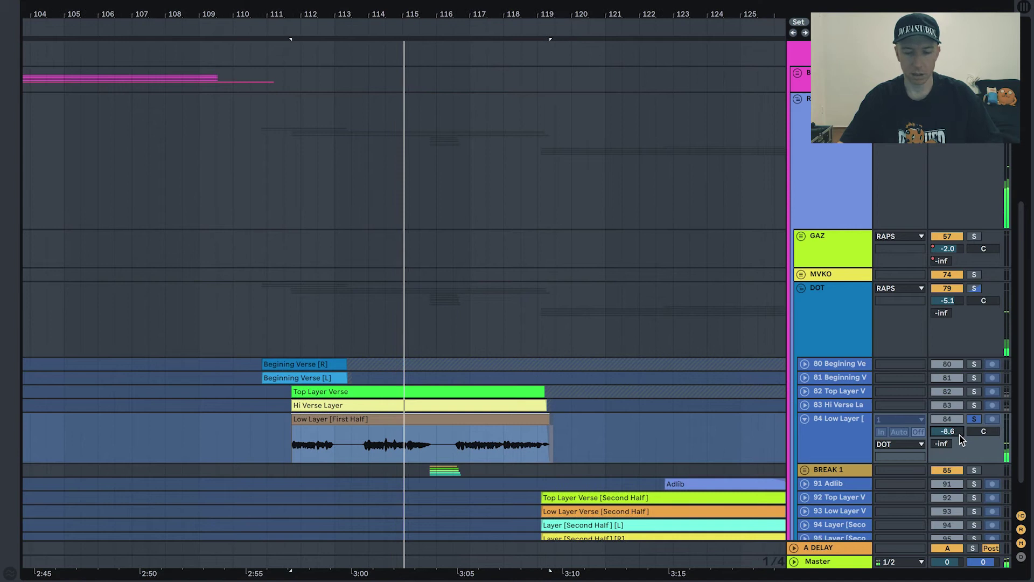
left_click(975, 419)
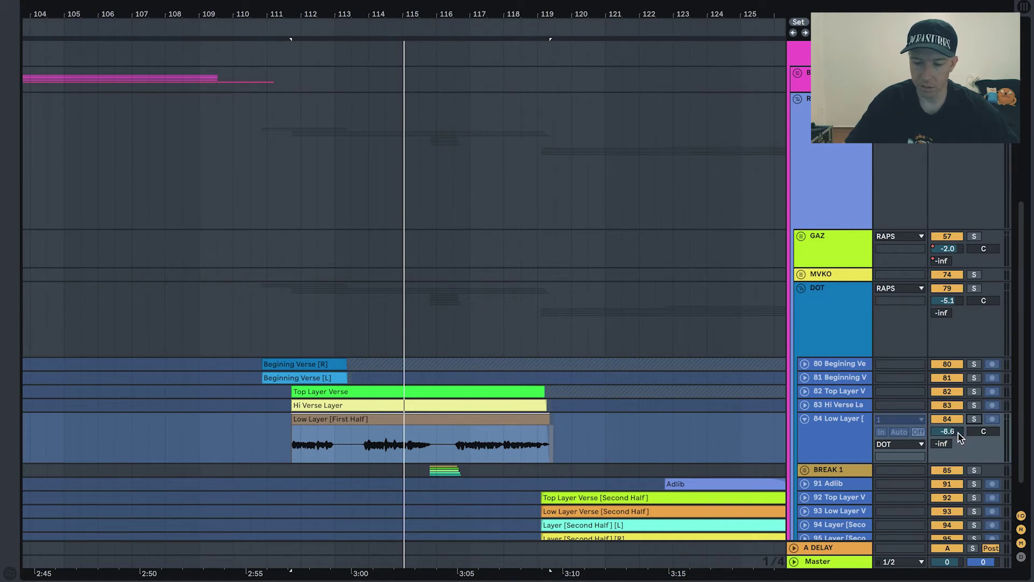
- Solo the DOT group and play its verse layers together from the start of the Begining Verse [R] clip
left_click(473, 425)
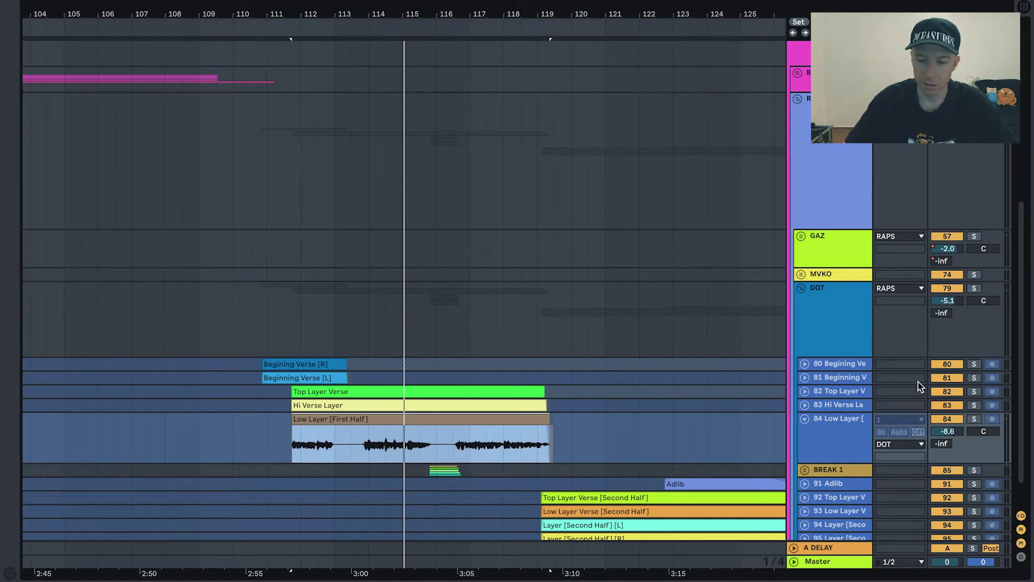
left_click(974, 290)
left_click(270, 363)
key("space")
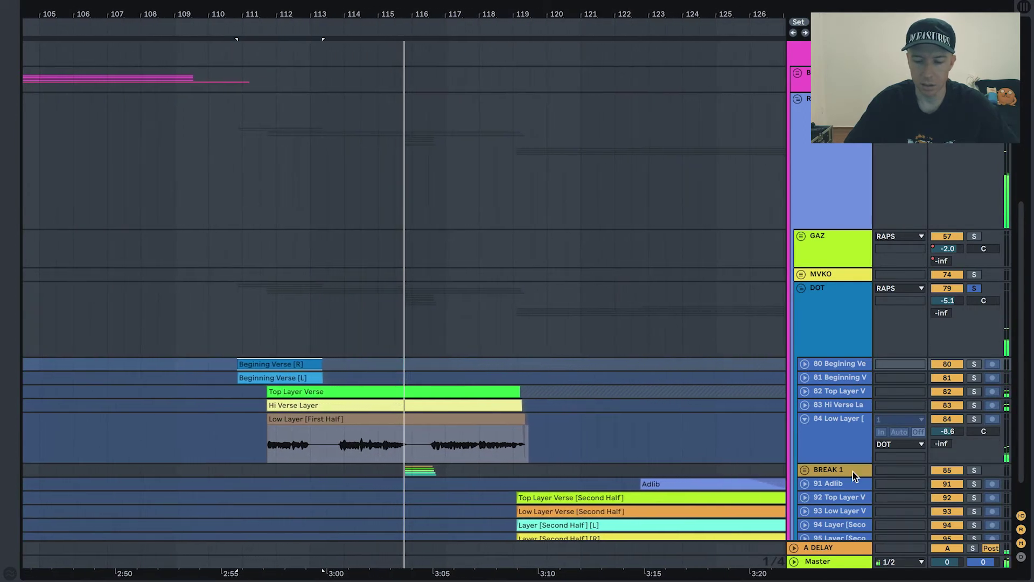
- Expand the BREAK 1 subgroup within DOT, solo it and select the clip on track 86
left_click(805, 469)
scroll(806, 467, "down", 4)
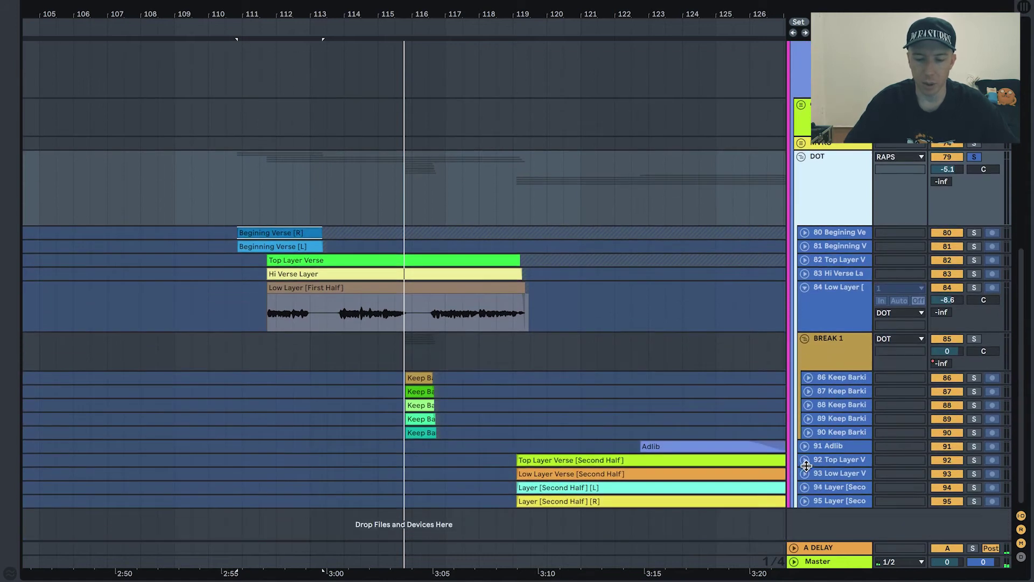
left_click(842, 377)
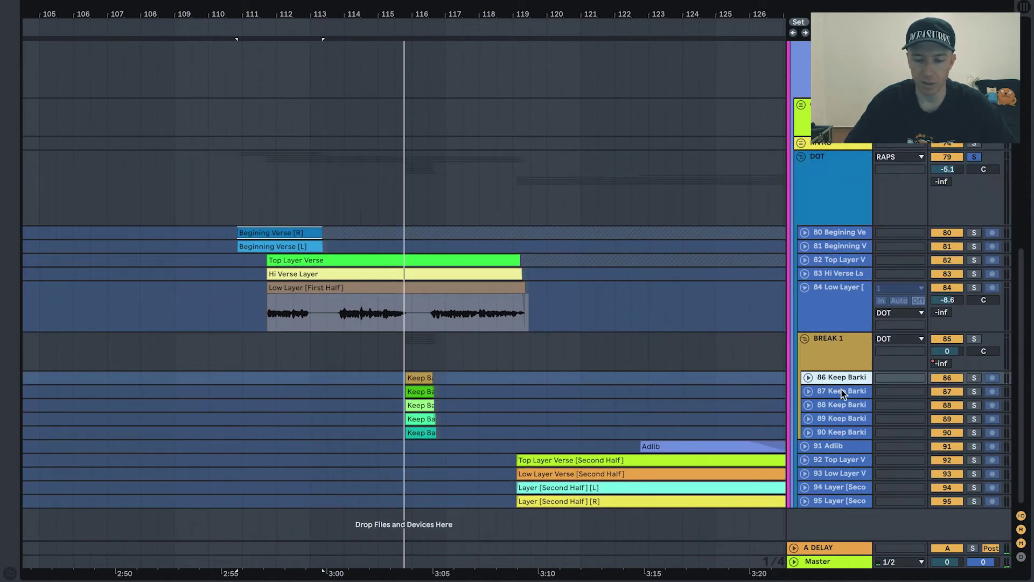
left_click(974, 339)
scroll(376, 391, "up", 1)
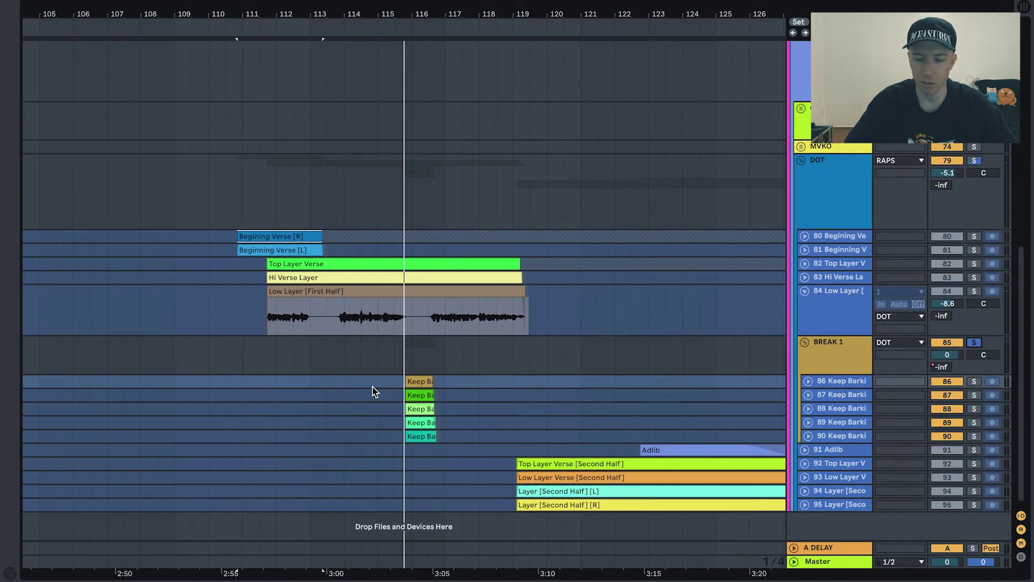
left_click(413, 380)
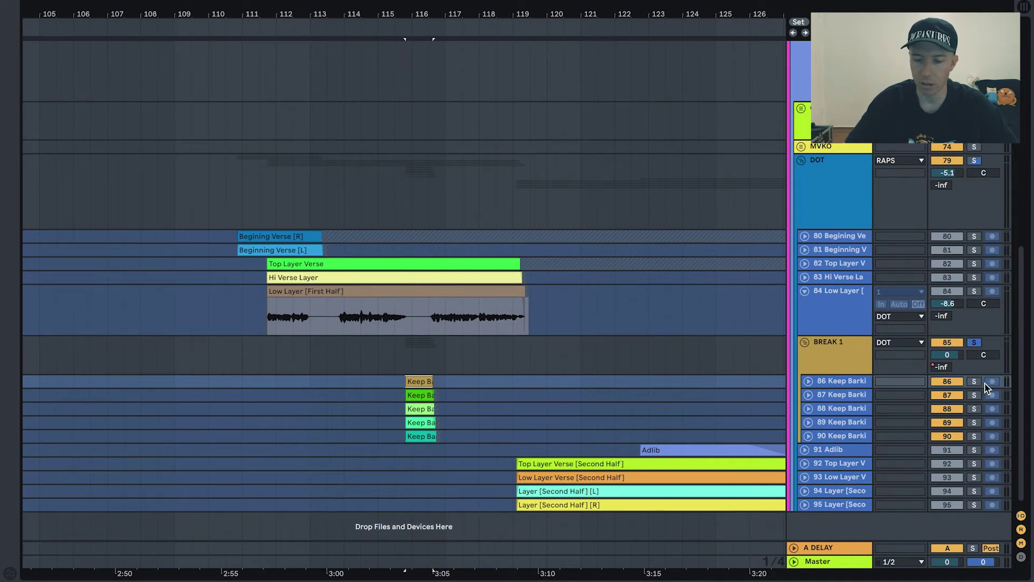
- Audition the five BREAK 1 tracks, 86 to 90, in solo one after another from about bar 116
left_click(976, 381)
key("space")
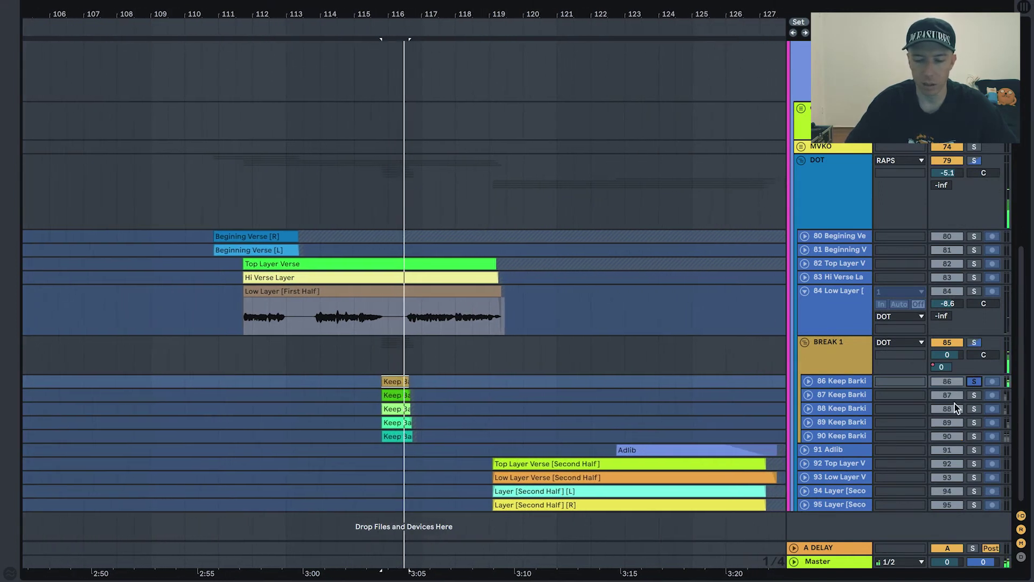
left_click(975, 395)
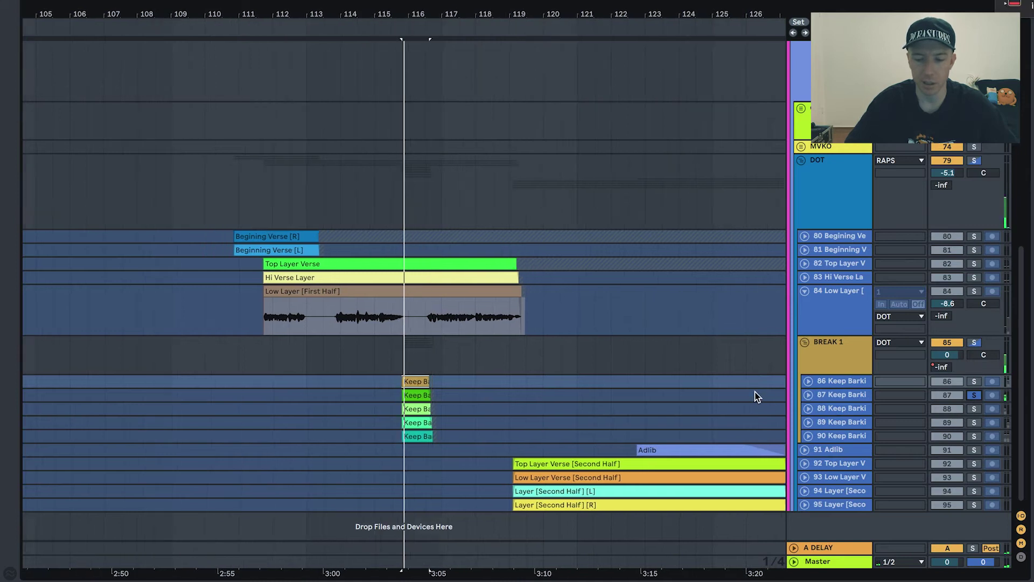
left_click(974, 408)
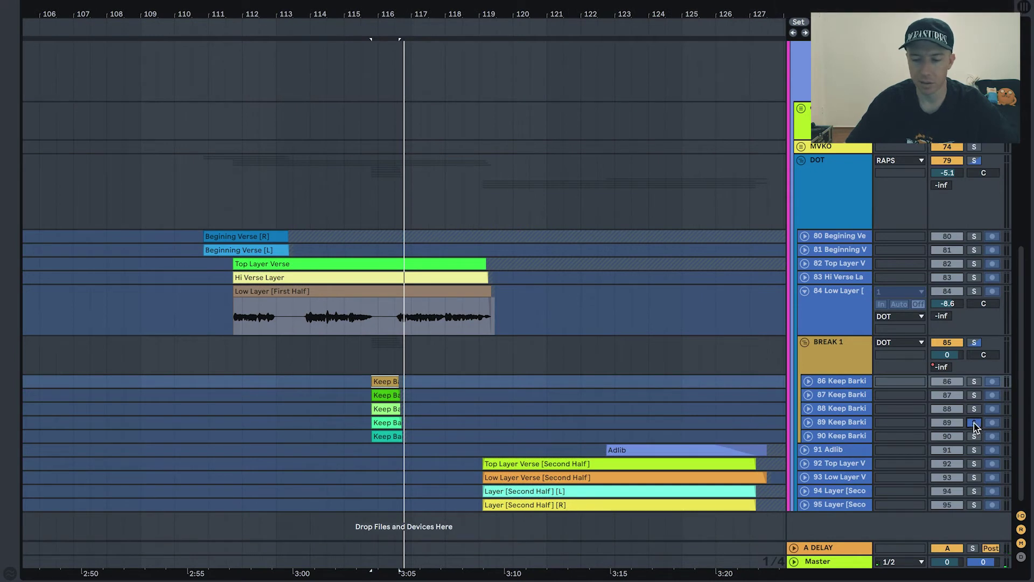
left_click(974, 423)
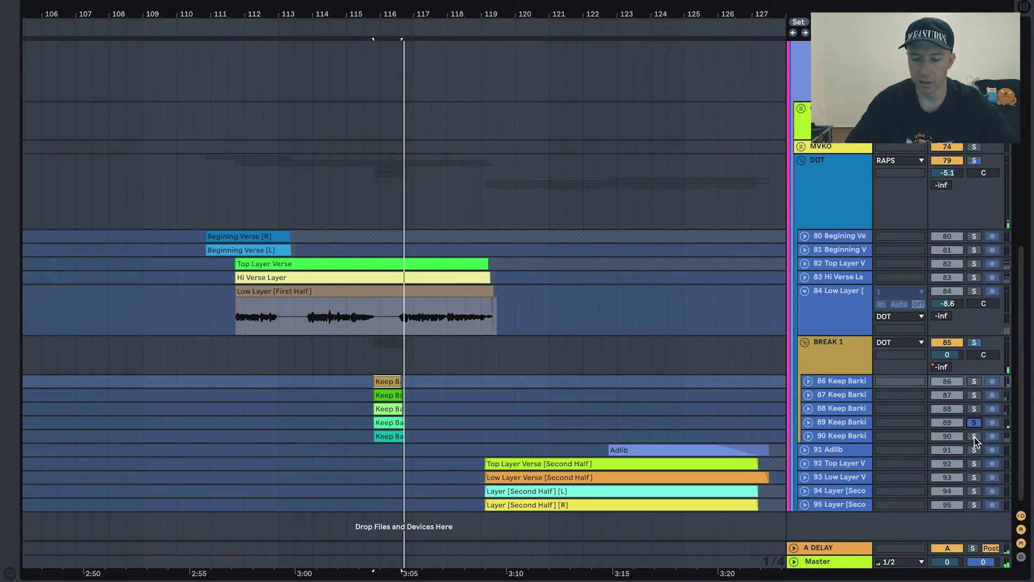
left_click(975, 436)
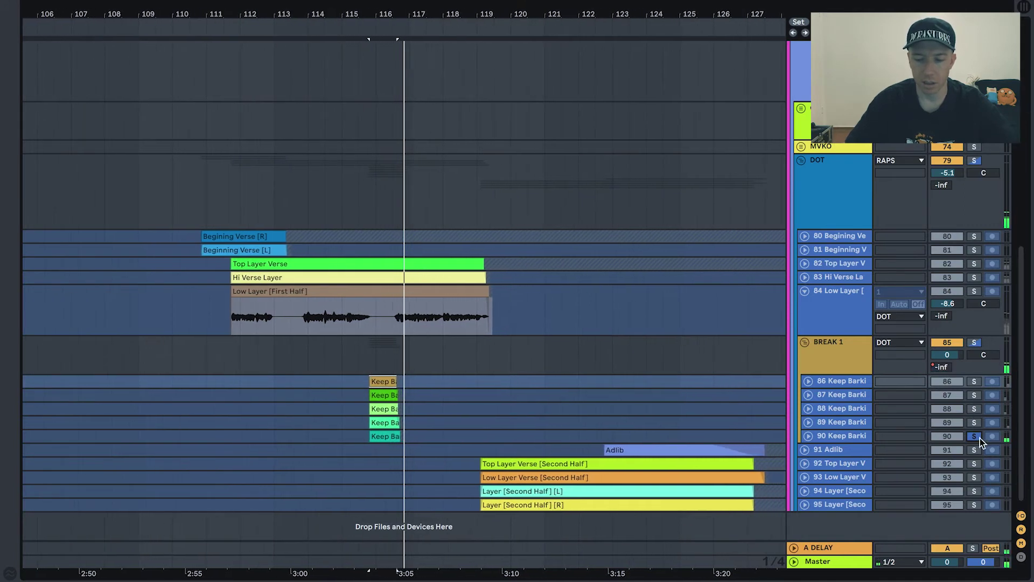
- Solo the BREAK 1 group to hear it from just before its clips, and collapse the group
left_click(975, 343)
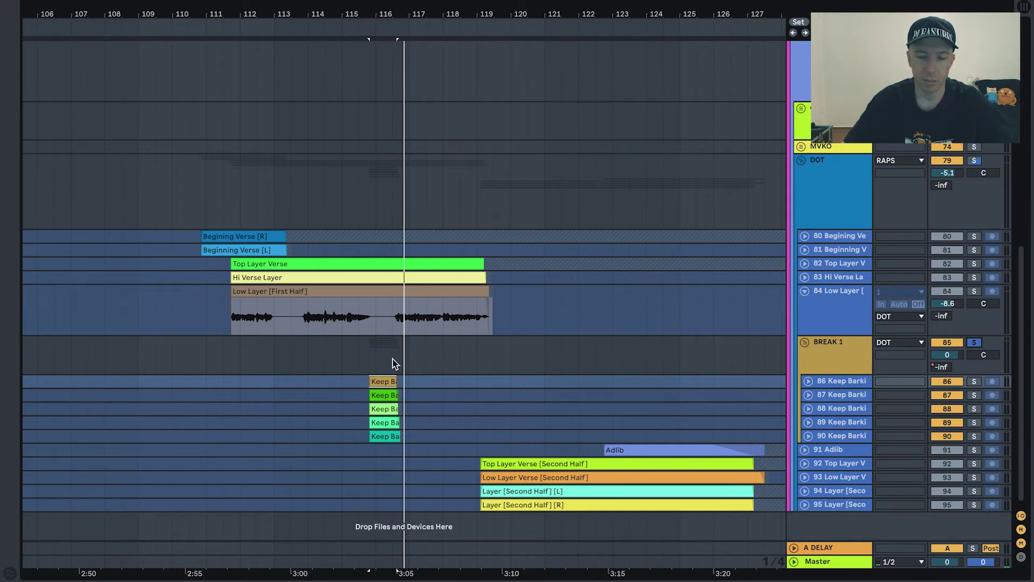
left_click(366, 358)
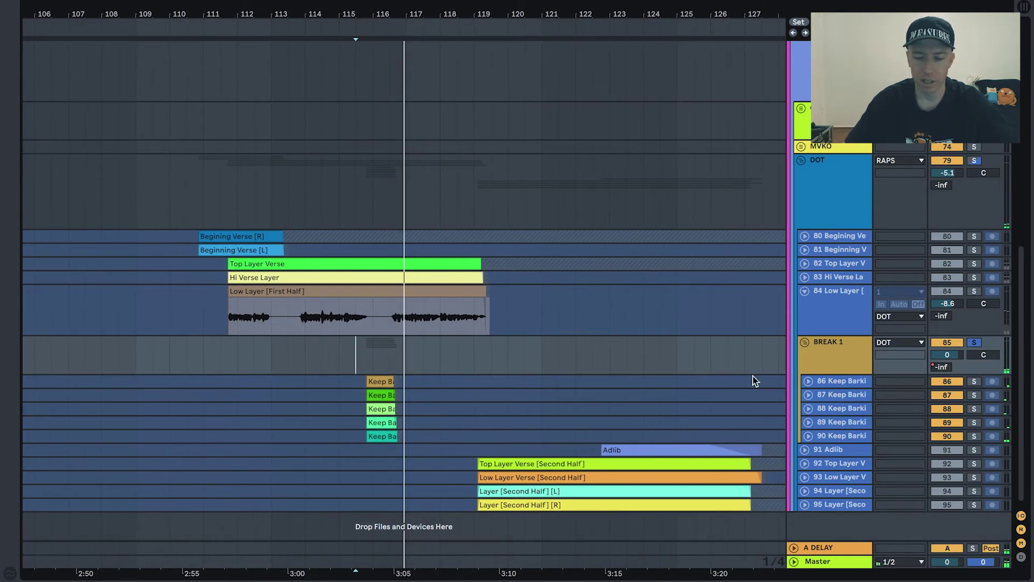
left_click(973, 346)
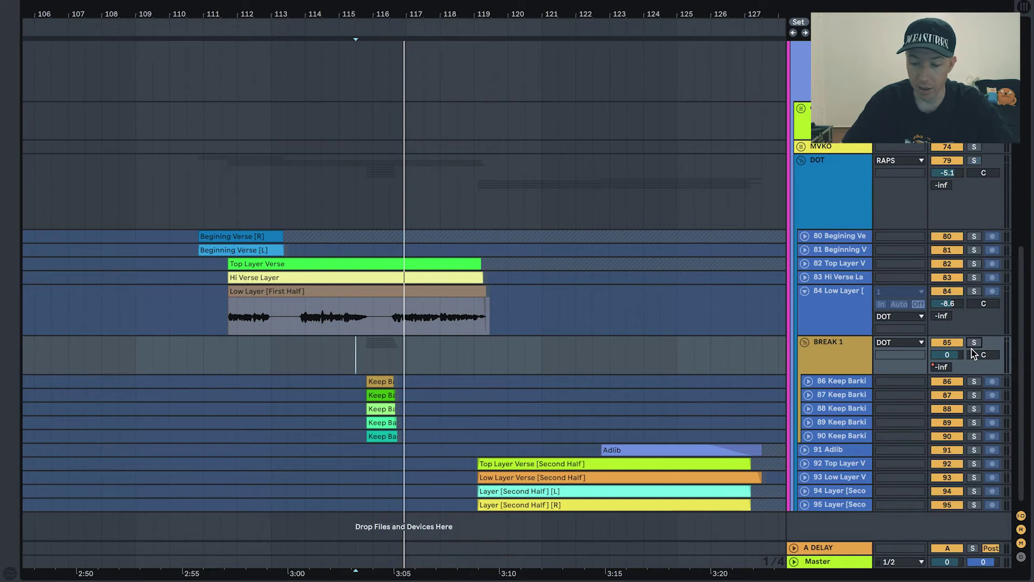
left_click(806, 344)
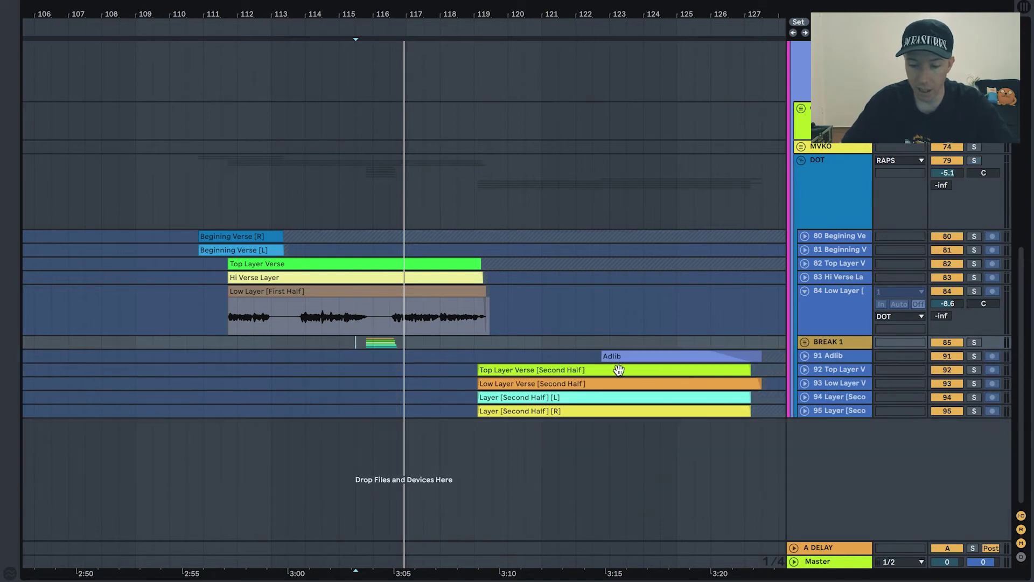
- Audition the second-half Top Layer Verse and Low Layer Verse tracks of the DOT group in solo
left_click(516, 370)
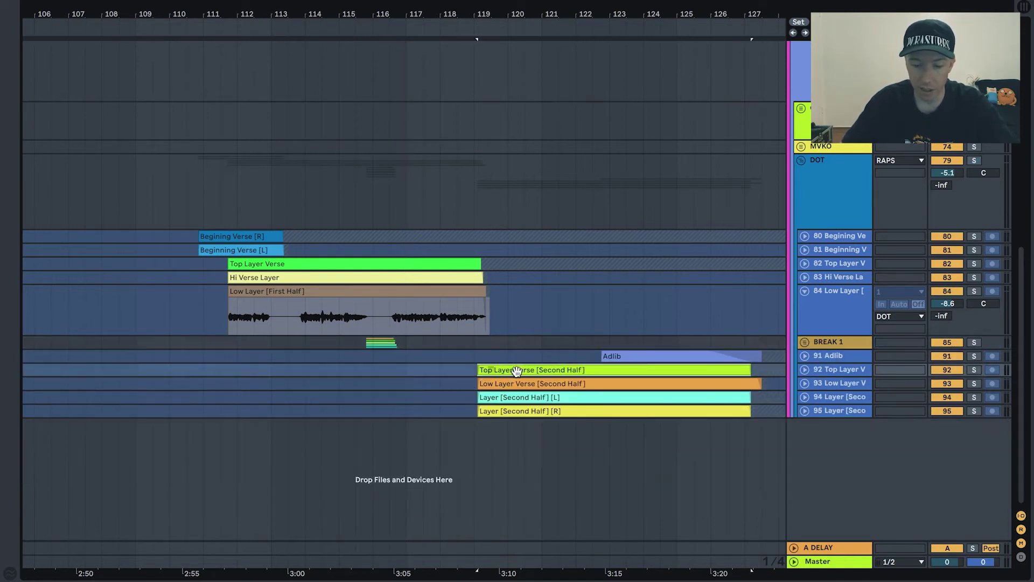
left_click(973, 356)
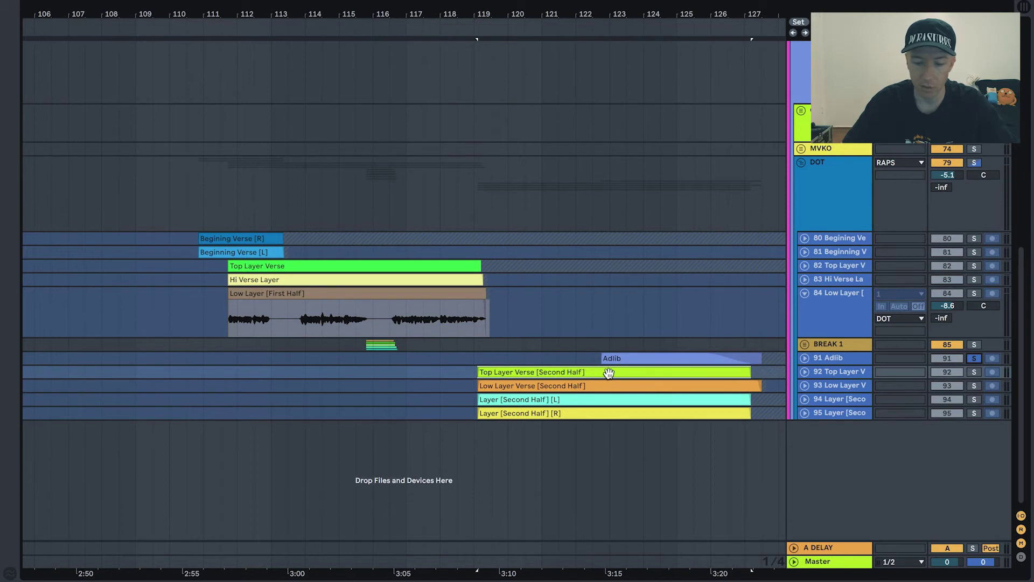
scroll(743, 392, "right", 3)
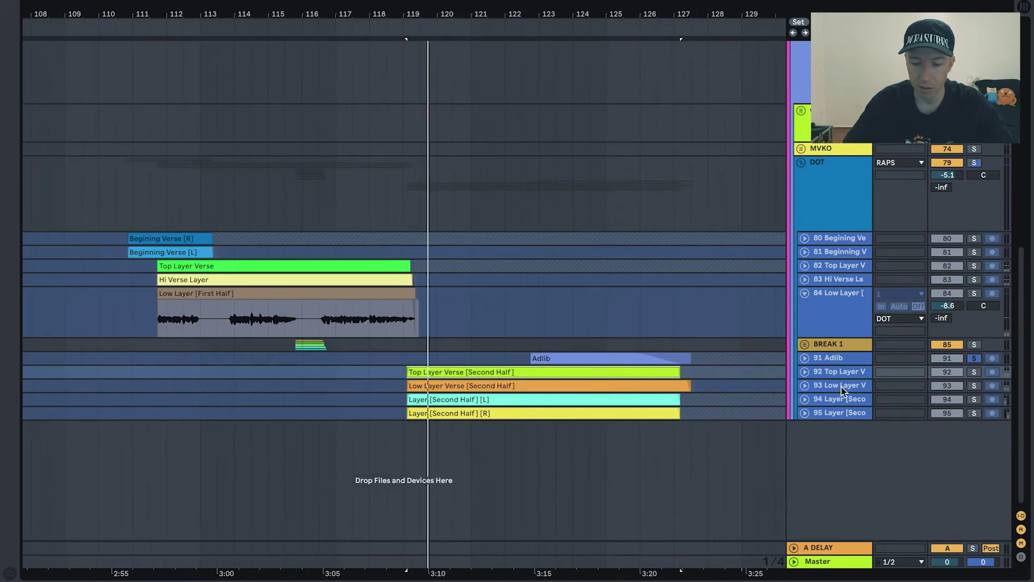
left_click(975, 372)
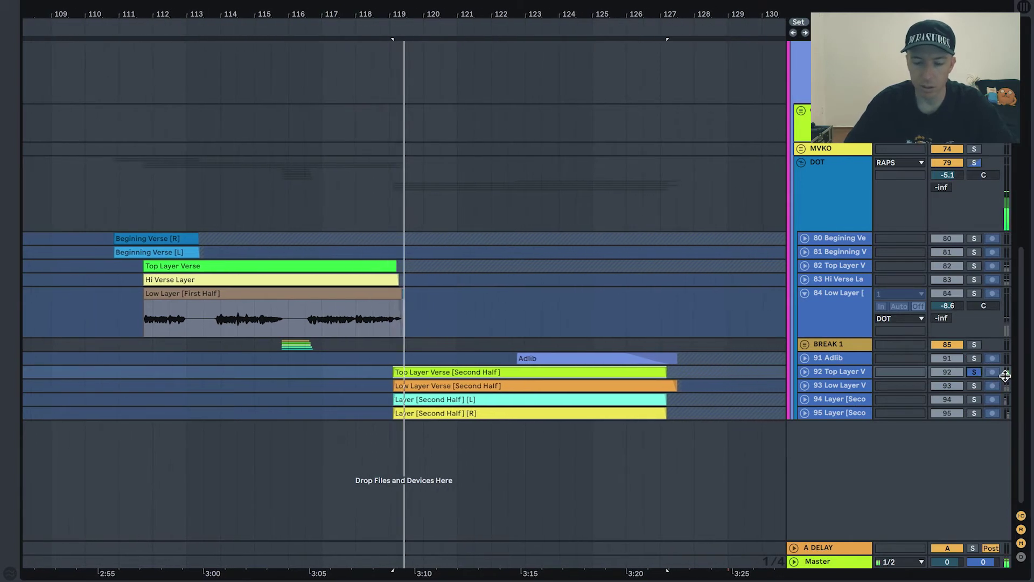
left_click(972, 386)
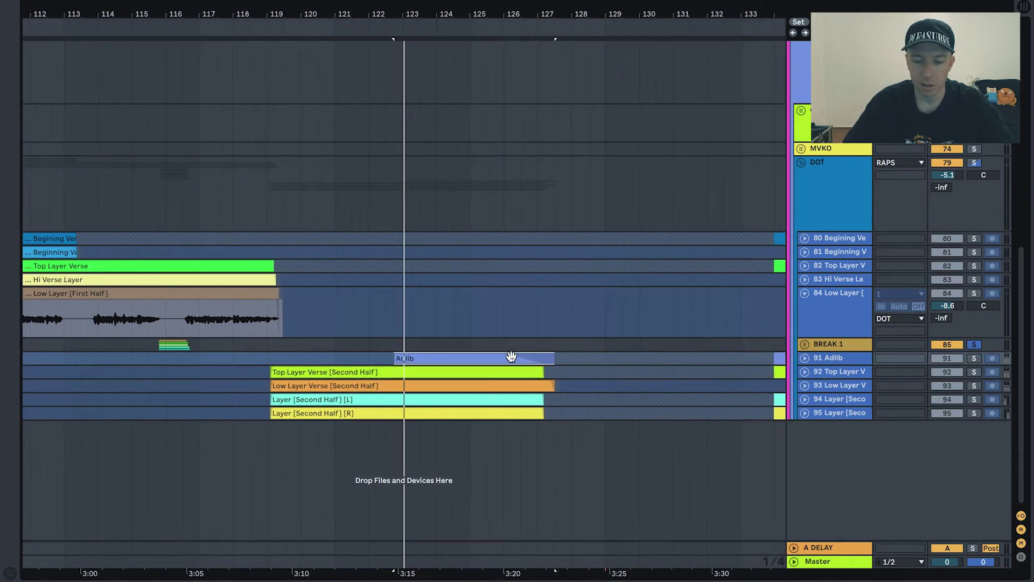
- Unfold the Adlib track and hear it in solo, and play the full DOT group from the beginning verse
left_click(805, 358)
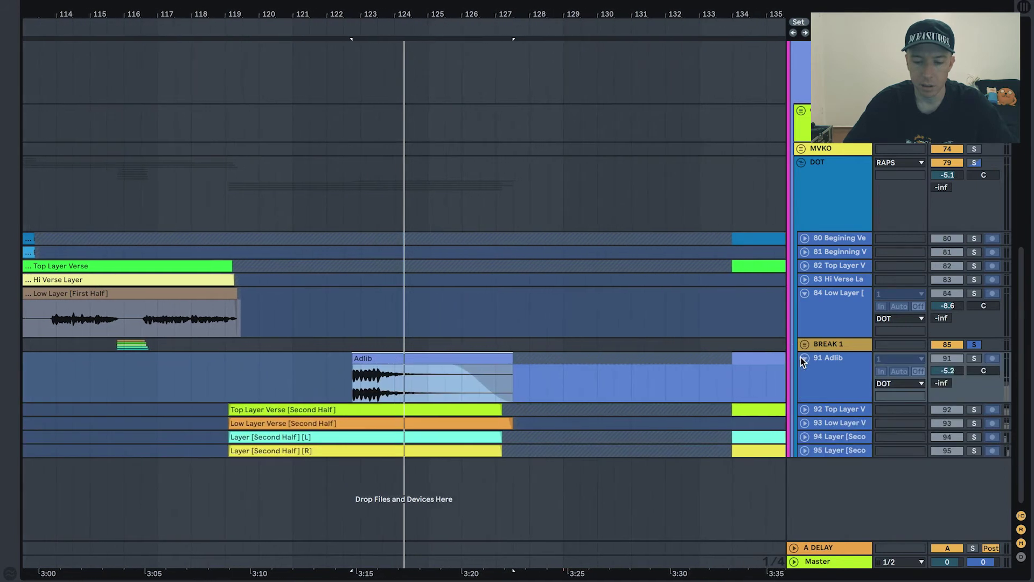
left_click(974, 358)
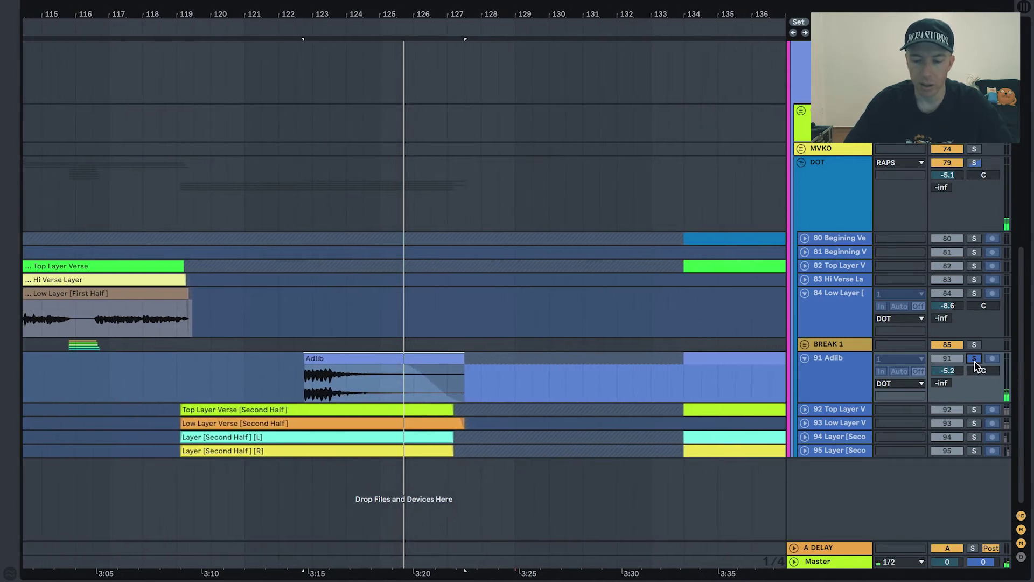
left_click(975, 359)
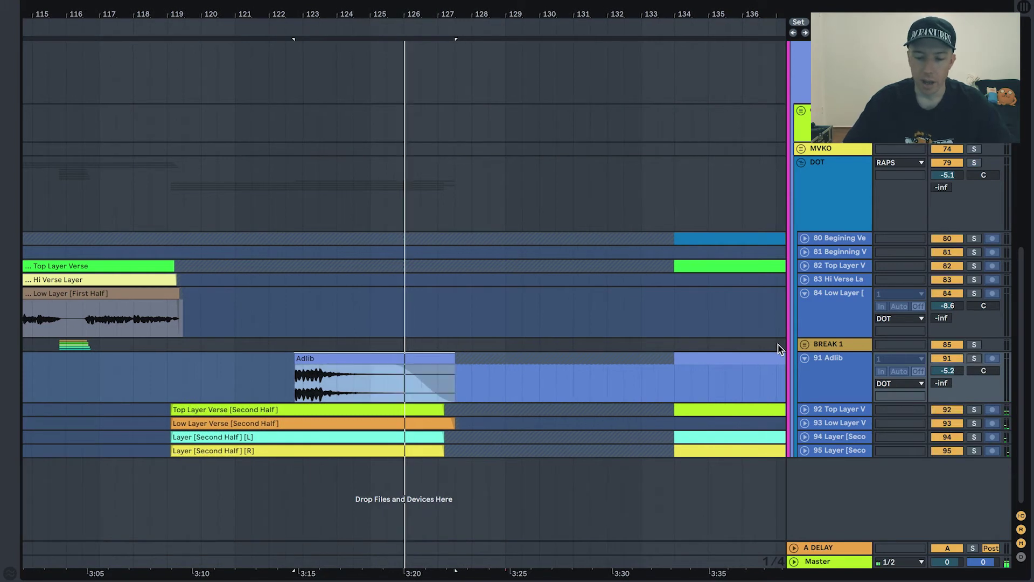
scroll(697, 328, "left", 10)
left_click(200, 239)
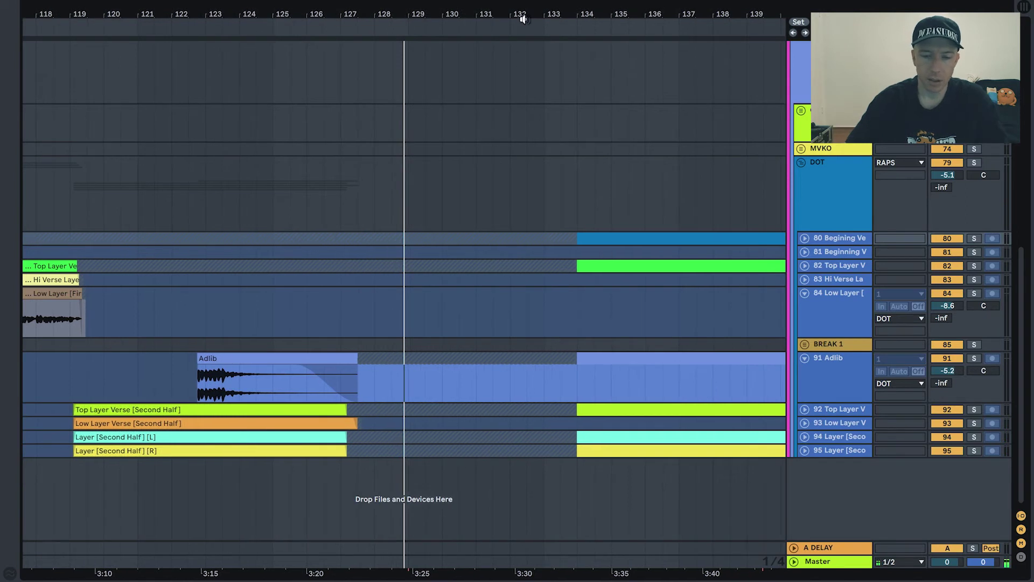
- Delete the leftover clips from bar 133 onward across all tracks of the DOT group
mouse_move(523, 19)
left_mouse_down()
mouse_move(511, 8)
mouse_move(525, 6)
left_mouse_up()
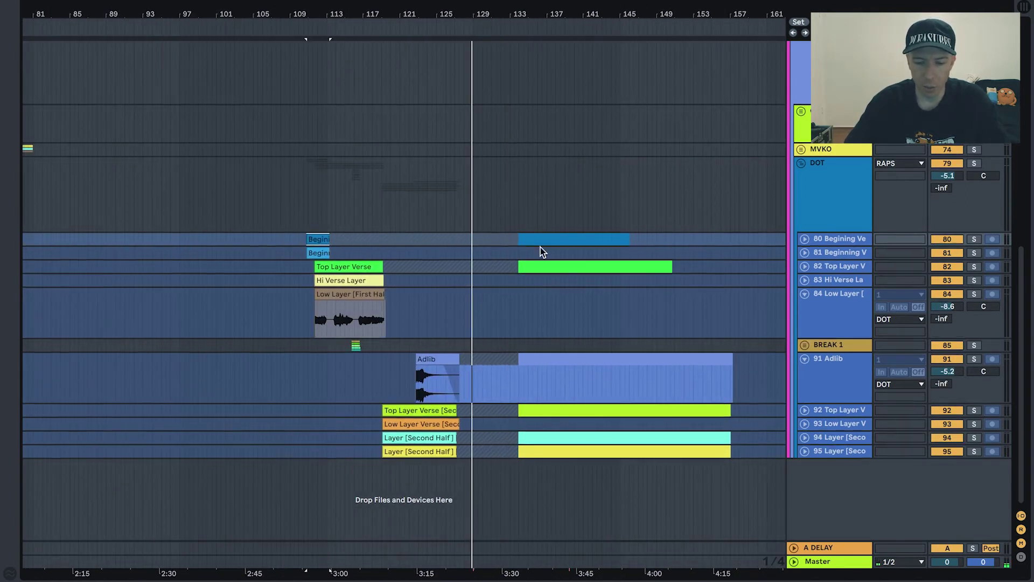
left_click_drag(762, 439, 521, 241)
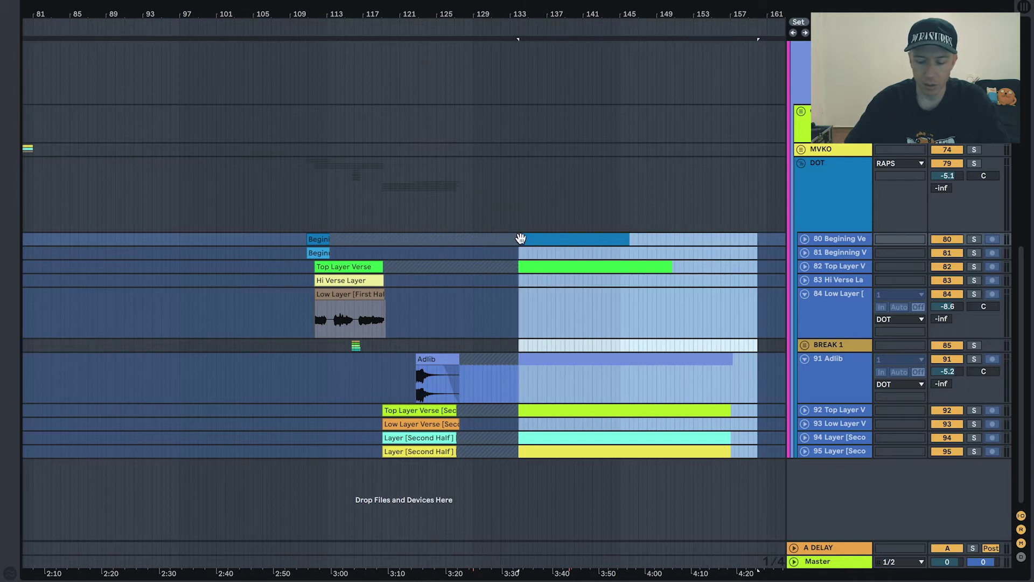
key("Delete")
left_click(675, 377)
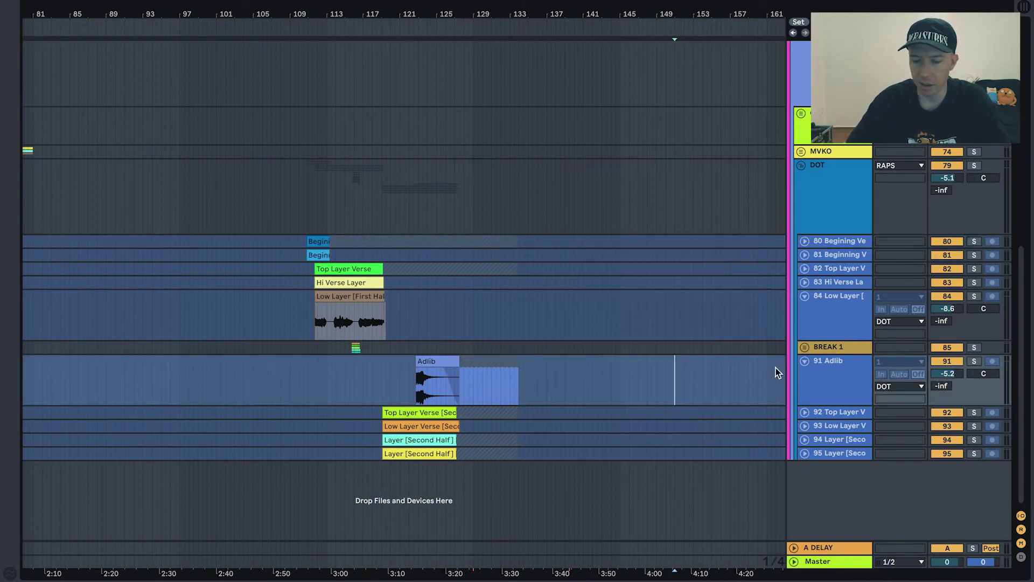
- Fold the Adlib and Low Layer tracks, and collapse the DOT and RAPS groups
left_click(804, 361)
left_click(804, 296)
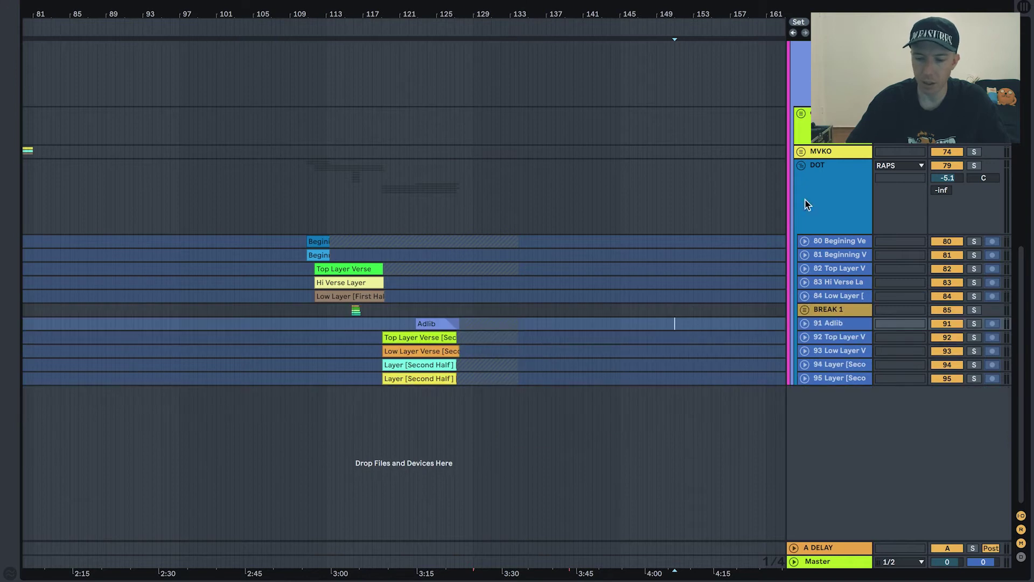
left_click(798, 167)
scroll(797, 167, "up", 5)
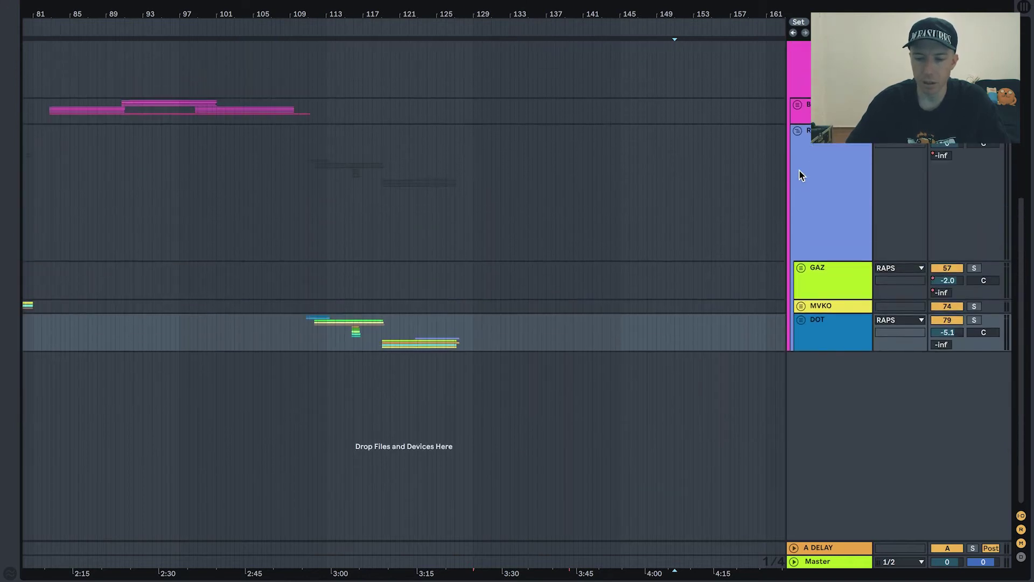
left_click(798, 138)
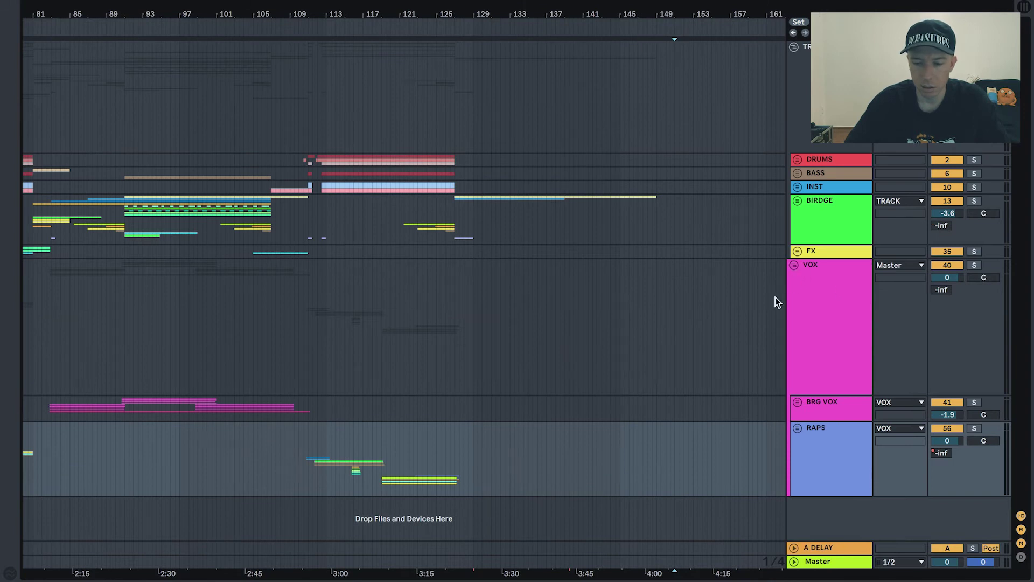
- Unfold the BRG VOX group and examine its HIGHS and LOW tracks
scroll(756, 306, "left", 10)
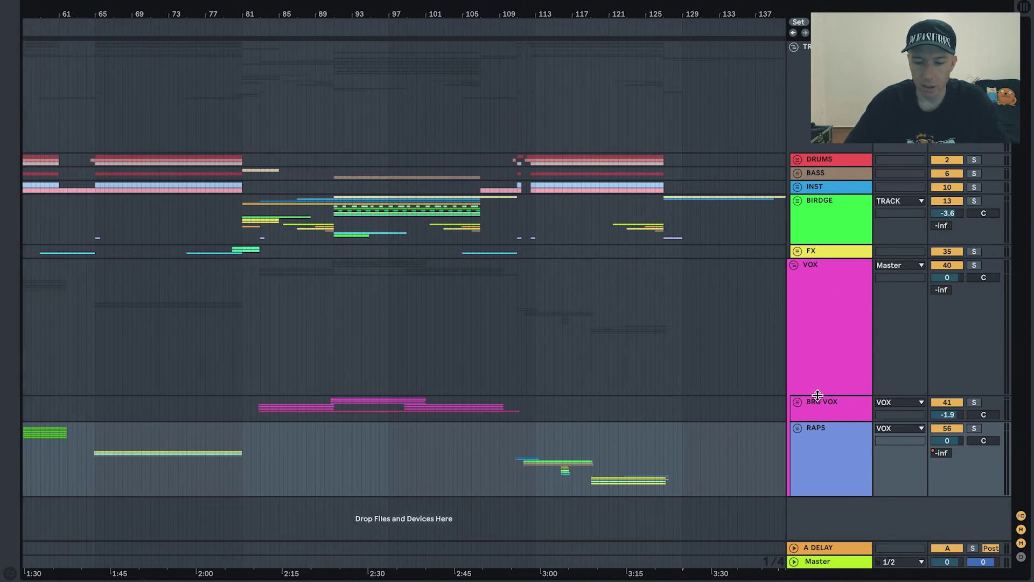
left_click(825, 405)
left_click(834, 440)
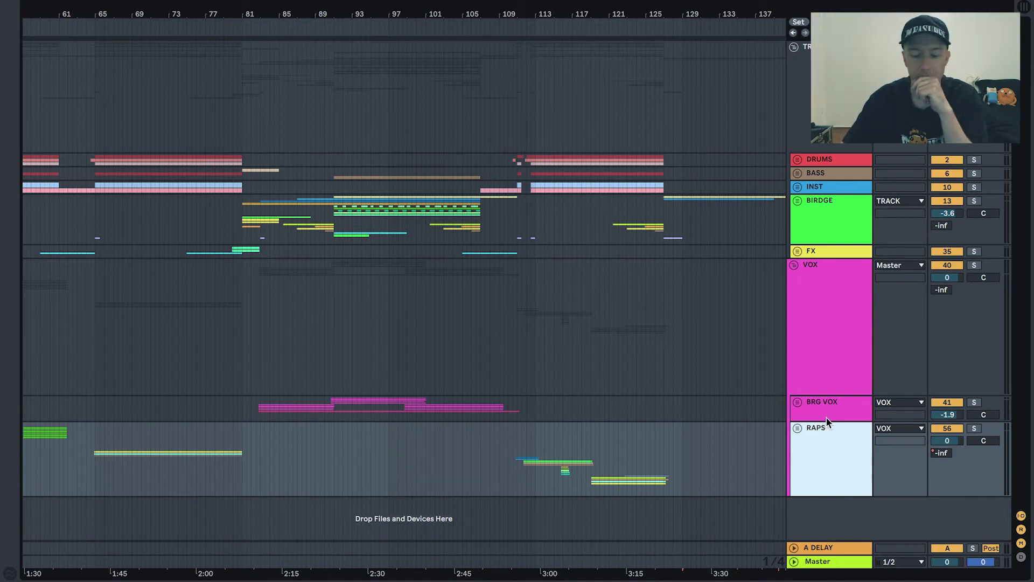
left_click(797, 402)
scroll(803, 394, "down", 3)
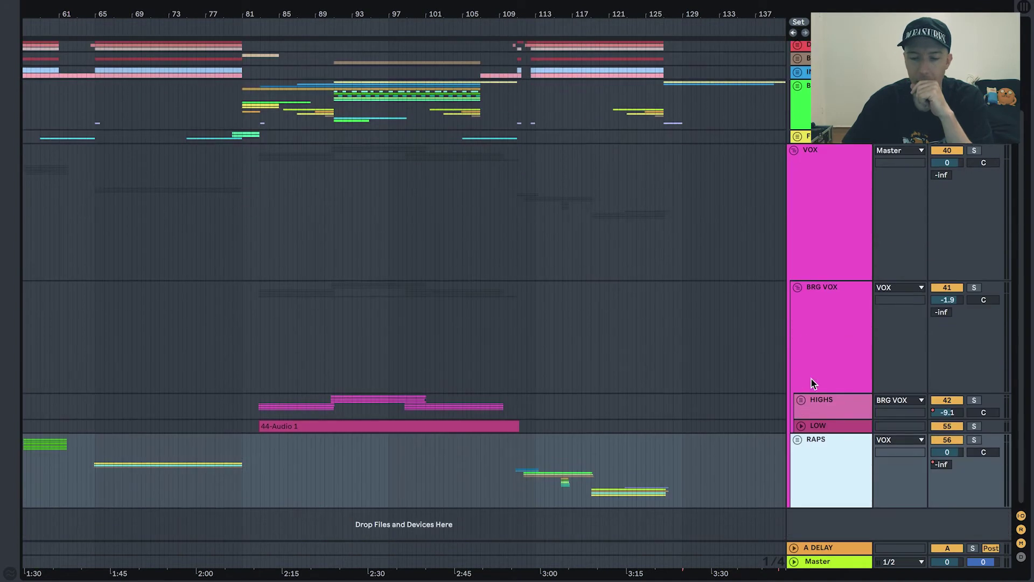
left_click(836, 345)
left_click(816, 401)
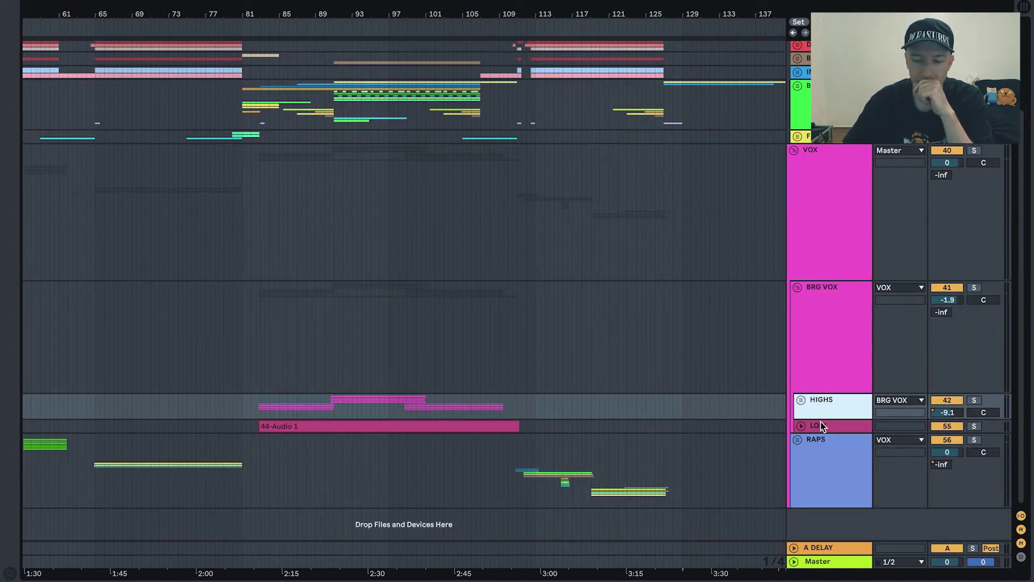
left_click(822, 427)
left_click(821, 402)
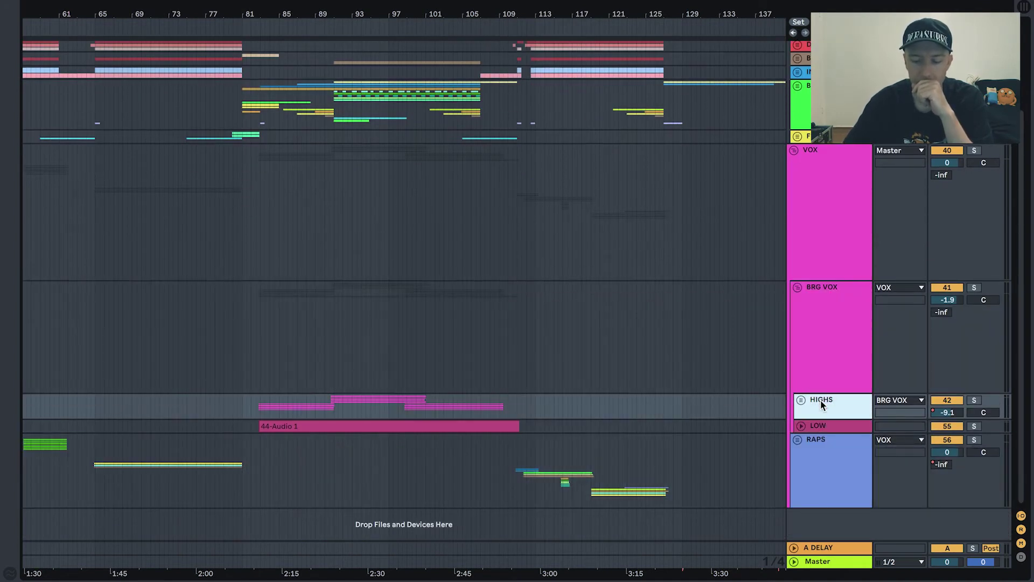
left_click(827, 426)
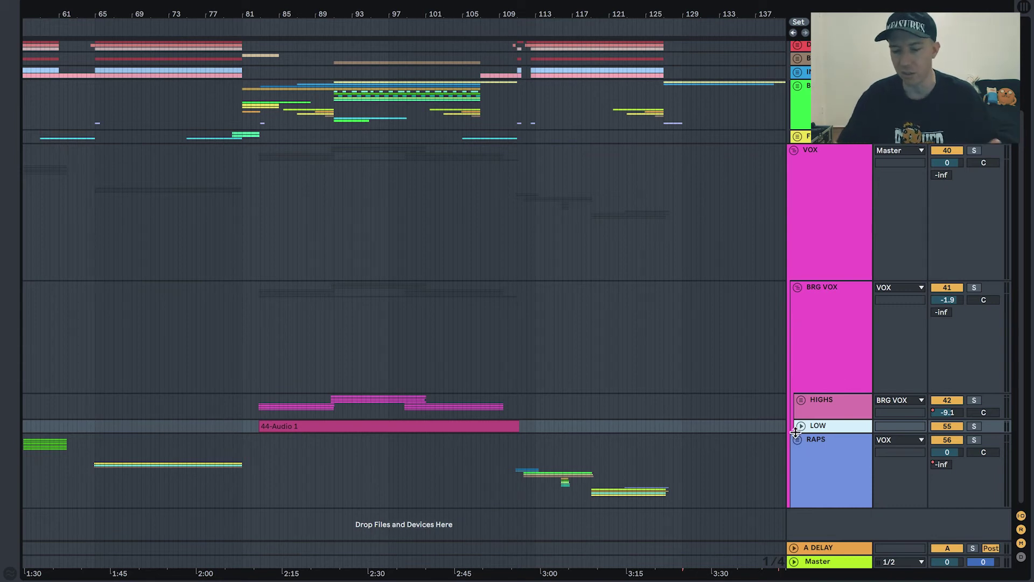
- Collapse the VOX group and unfold the BIRDGE group to show its instrument tracks
left_click(794, 152)
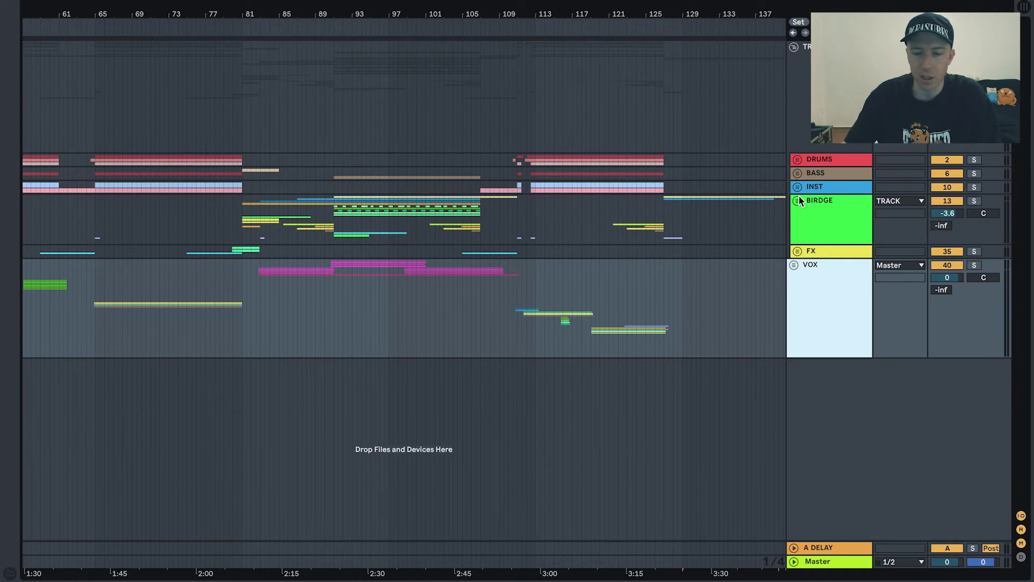
left_click(798, 201)
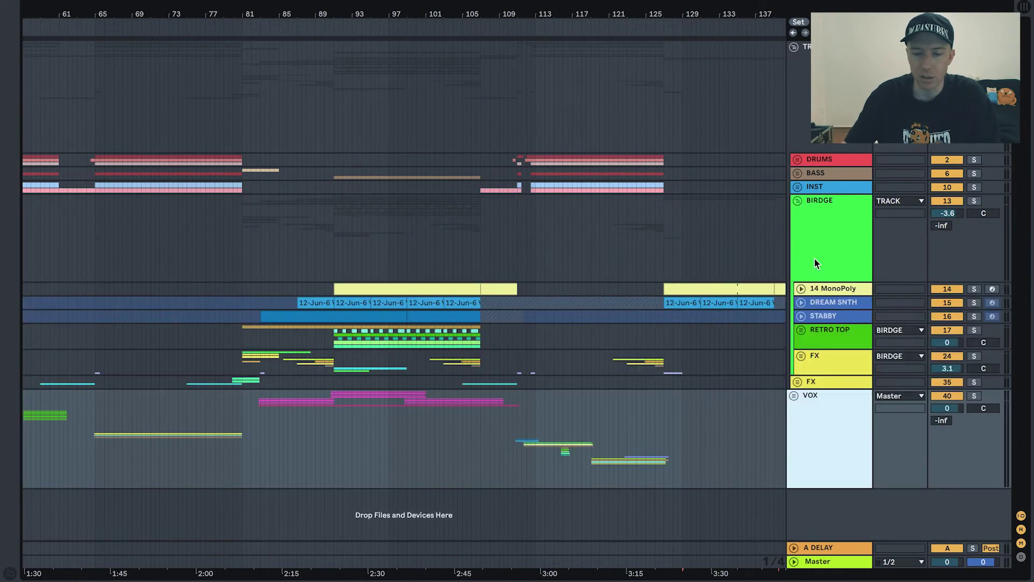
left_click(829, 342)
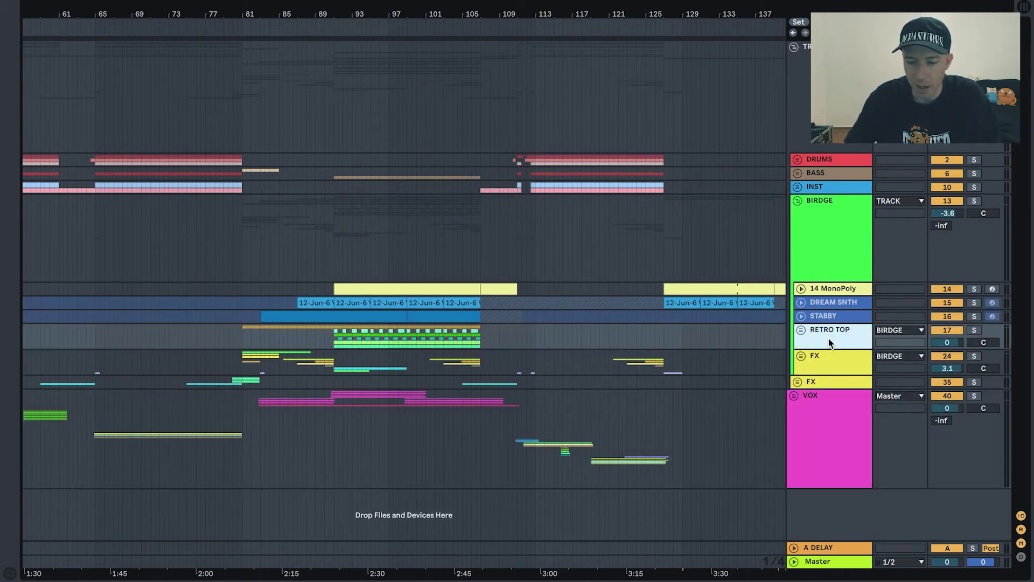
- Unfold the MonoPoly track in the BIRDGE group and play its clip from bar 91 in solo
left_click(410, 287)
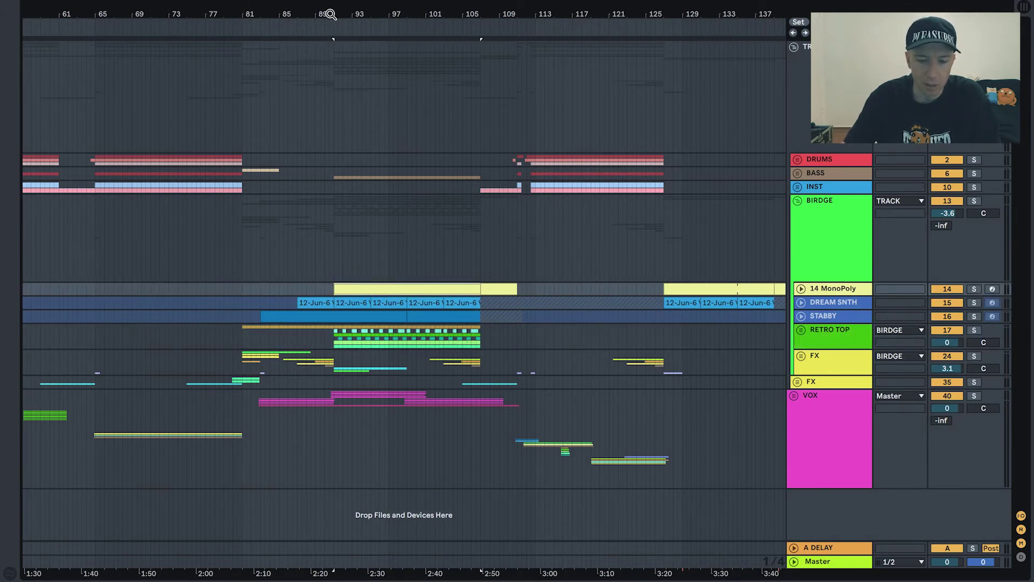
left_click_drag(330, 14, 381, 86)
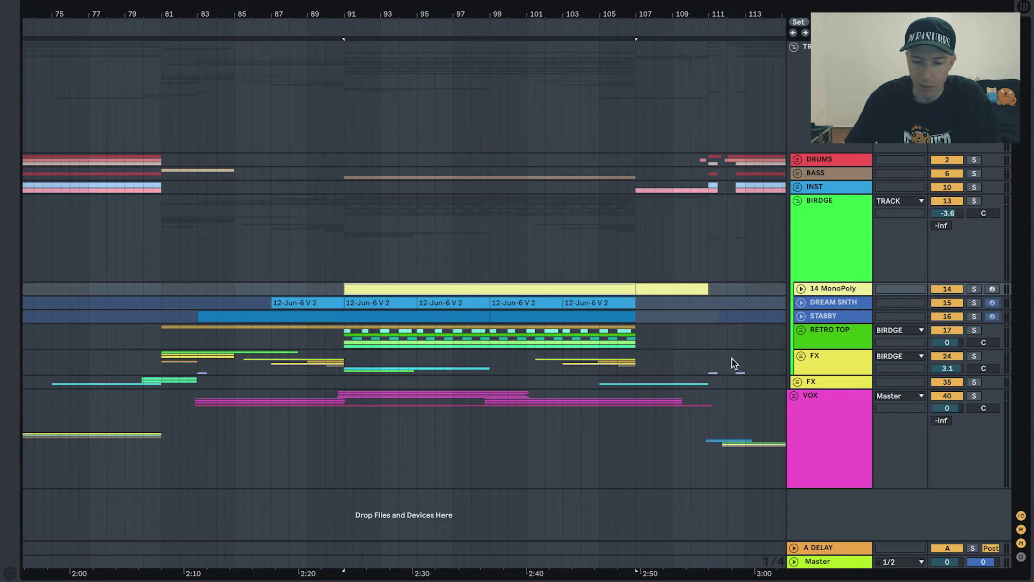
left_click(802, 289)
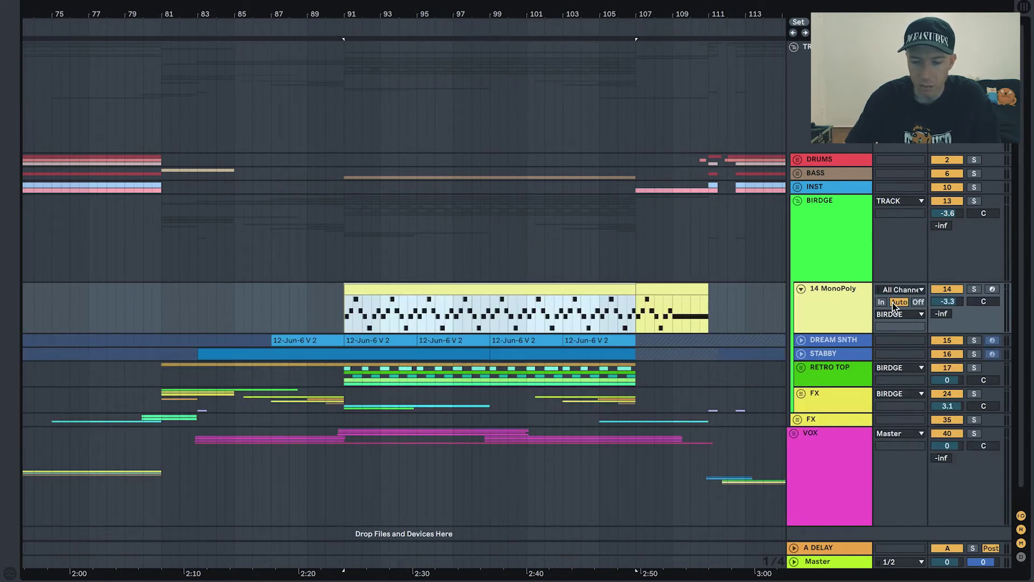
left_click(975, 290)
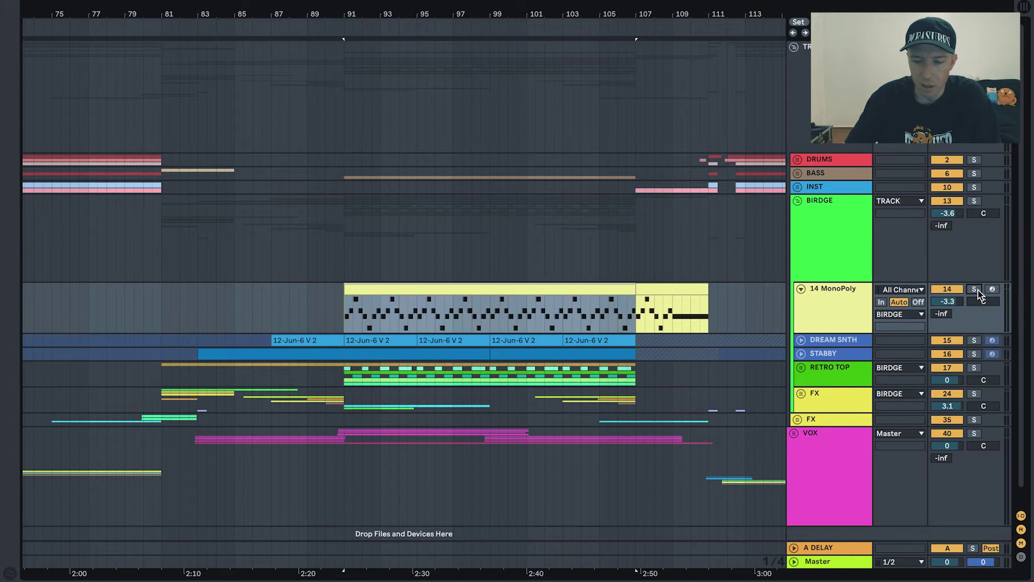
left_click(526, 289)
key("space")
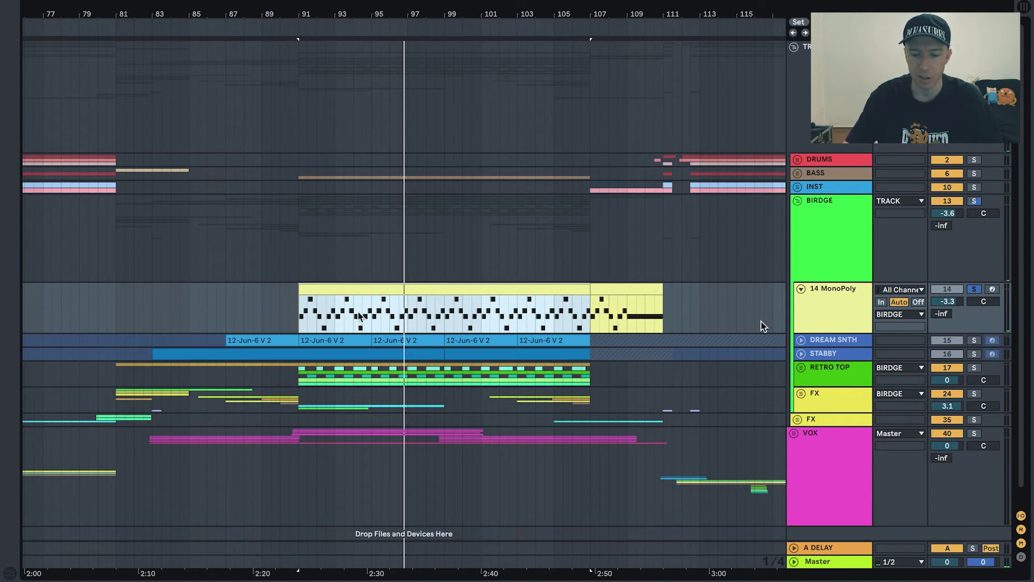
- Solo and unfold the DREAM SNTH track, and play its 12-Jun-6 V 2 clips from bar 87
left_click(976, 341)
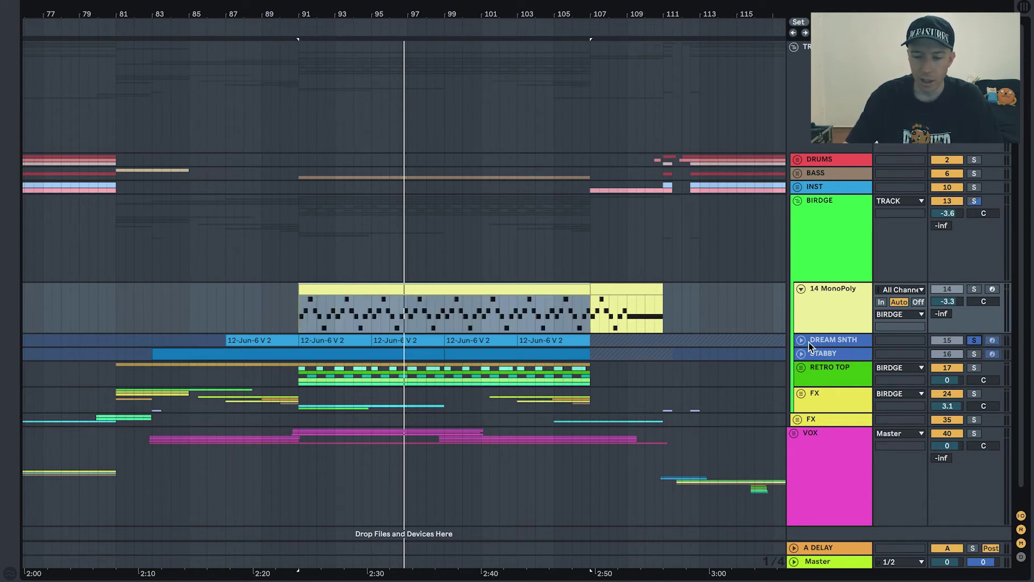
left_click(802, 340)
left_click(288, 344)
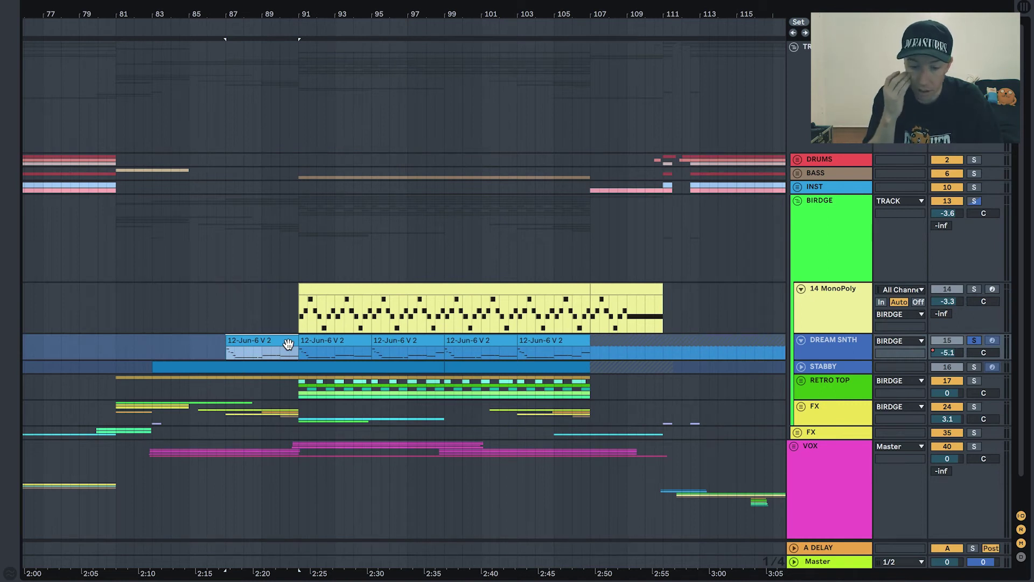
key("space")
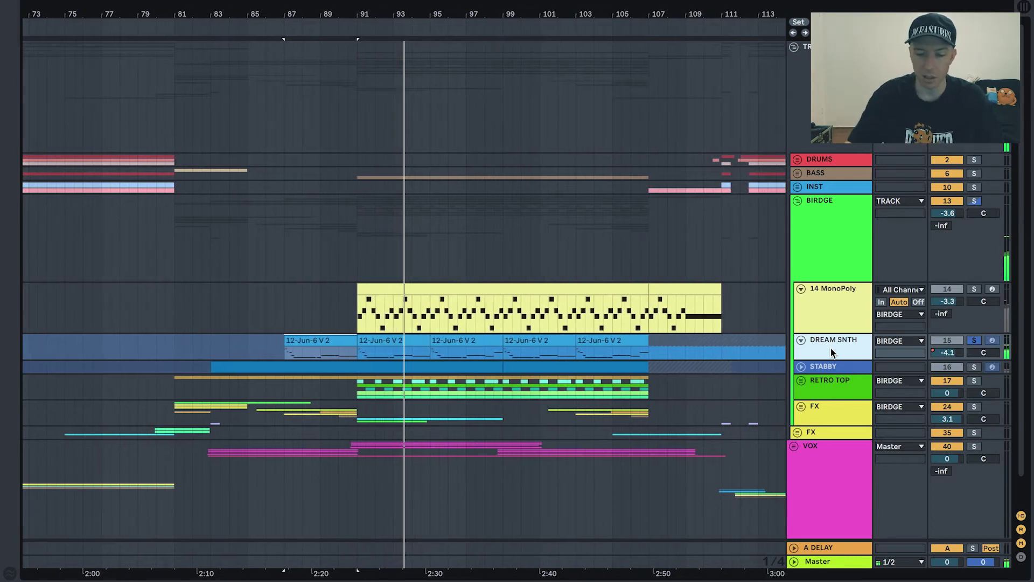
key("space")
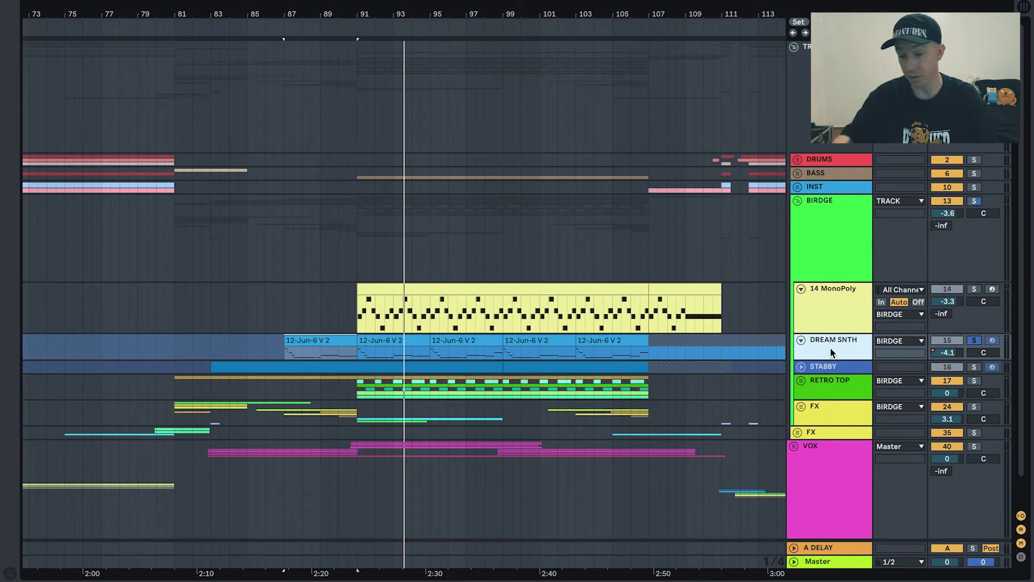
- Unfold the STABBY track and play its clip from bar 83 in solo
left_click(801, 366)
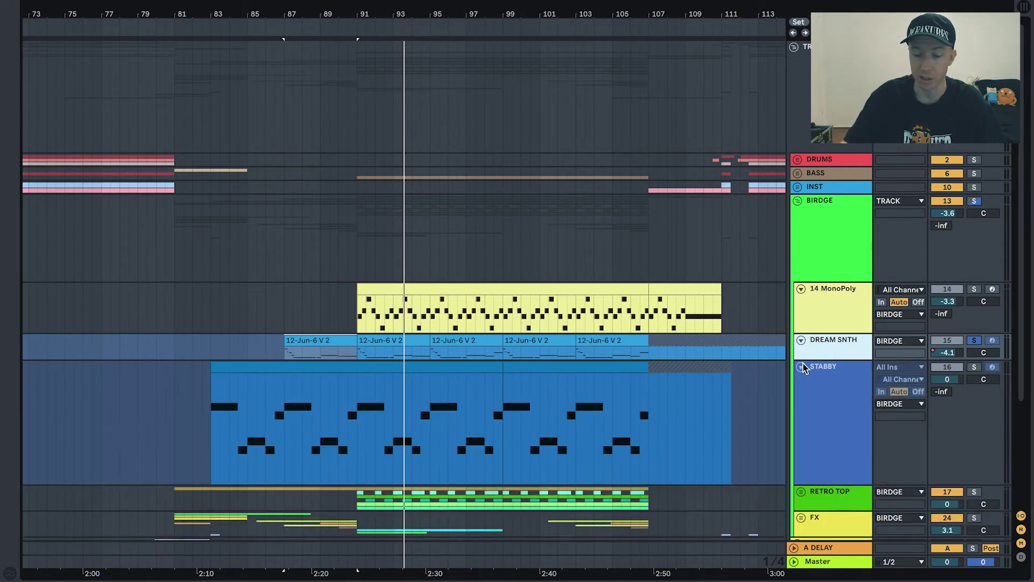
left_click(975, 367)
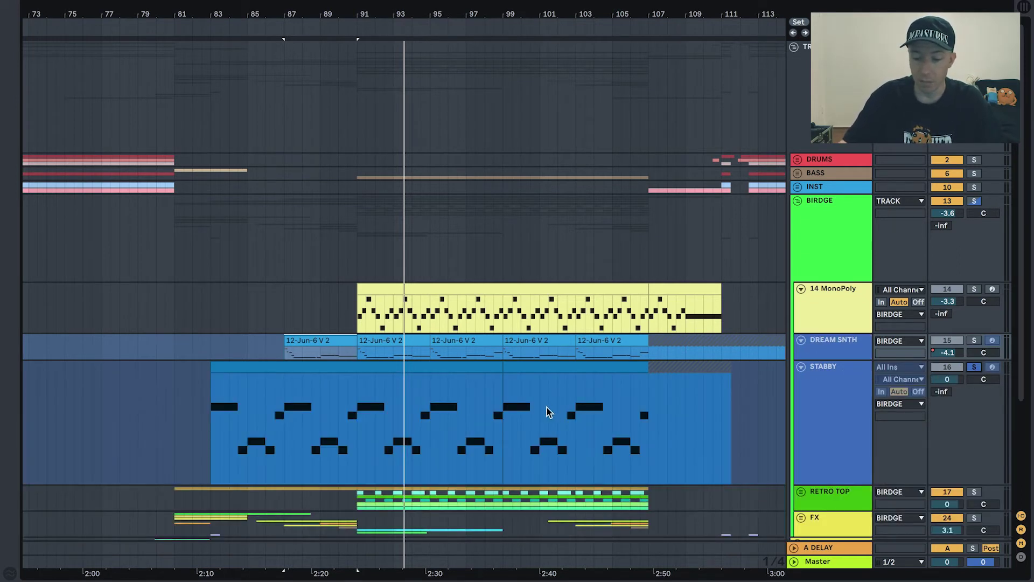
scroll(692, 401, "down", 1)
left_click(289, 339)
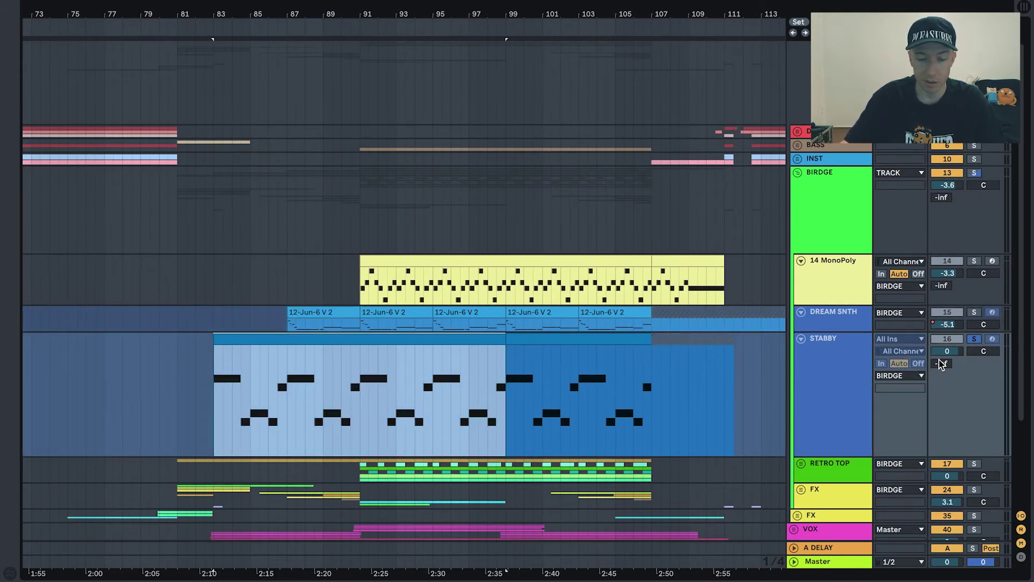
key("space")
- Show the automation lanes, examine STABBY's MonoPoly VCF EG Intensity curve, and end the track's solo
key("a")
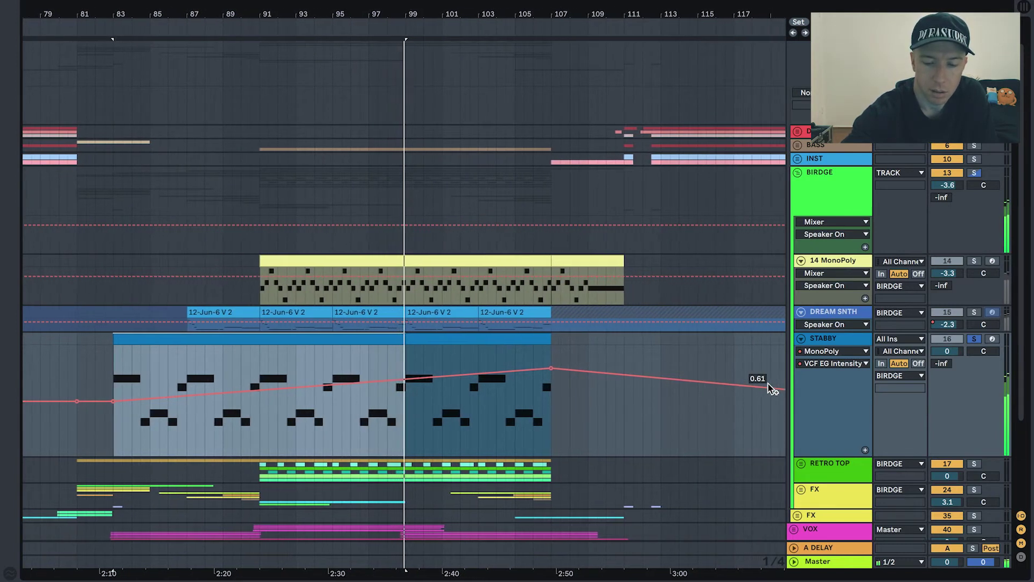
left_click(769, 384)
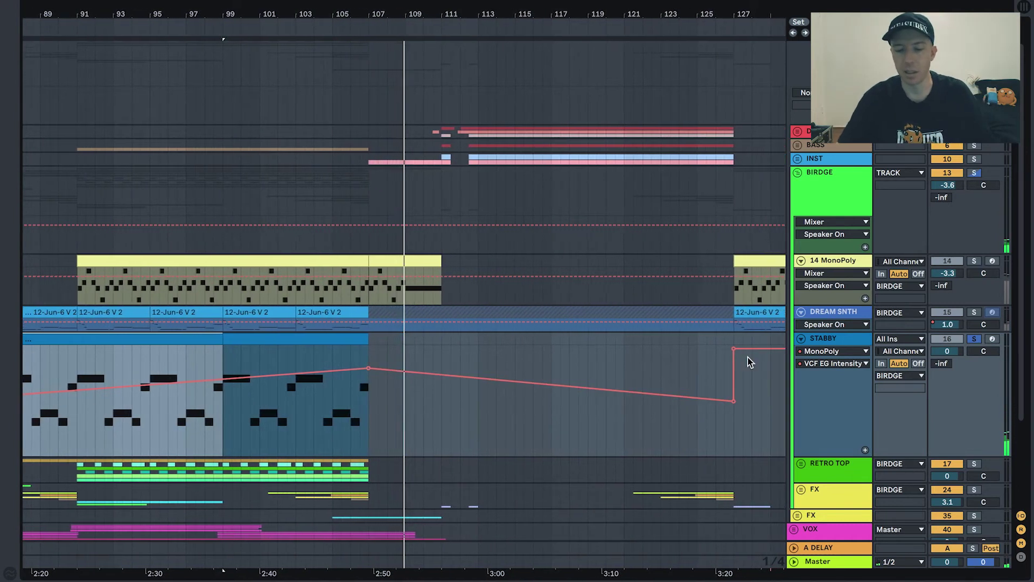
left_click(799, 339)
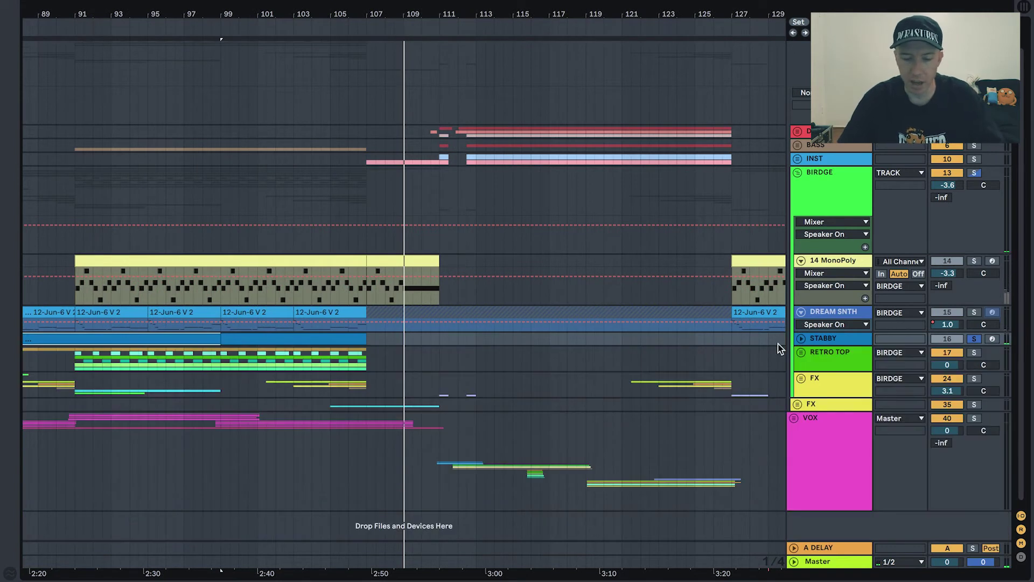
left_click(801, 339)
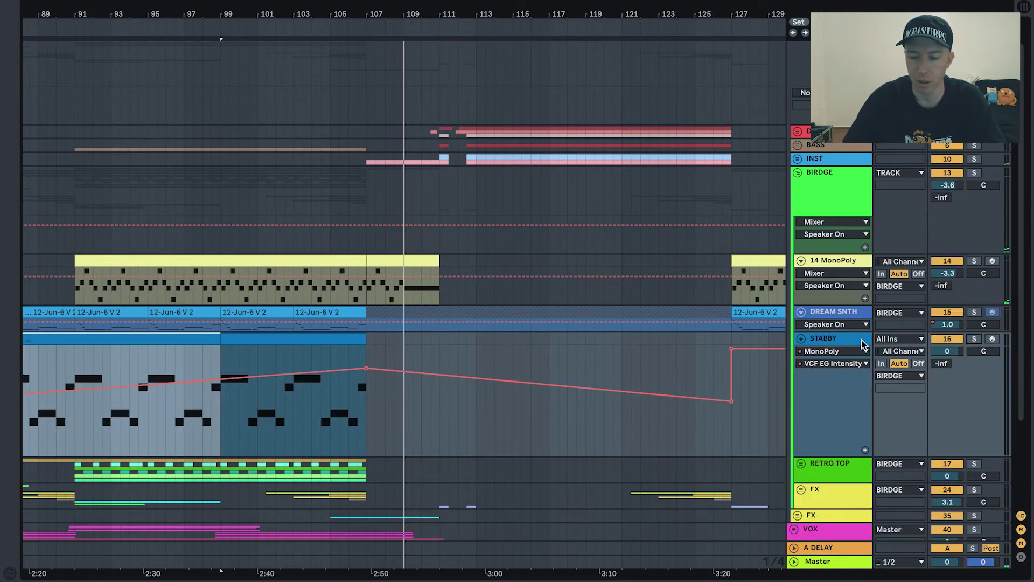
scroll(638, 369, "left", 5)
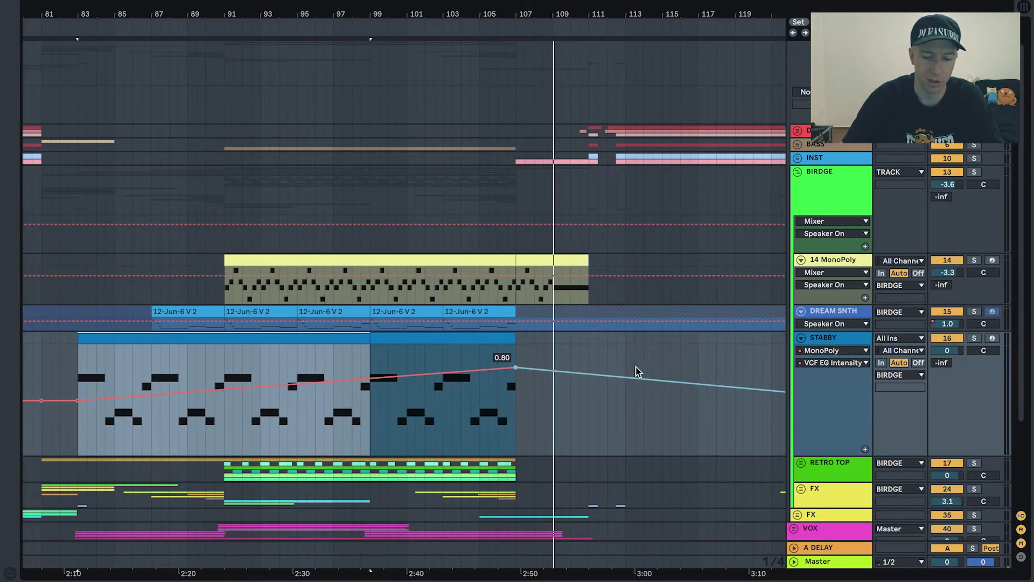
- Fold the STABBY, DREAM SNTH and MonoPoly tracks in the BIRDGE group
left_click(801, 339)
left_click_drag(854, 332, 855, 317)
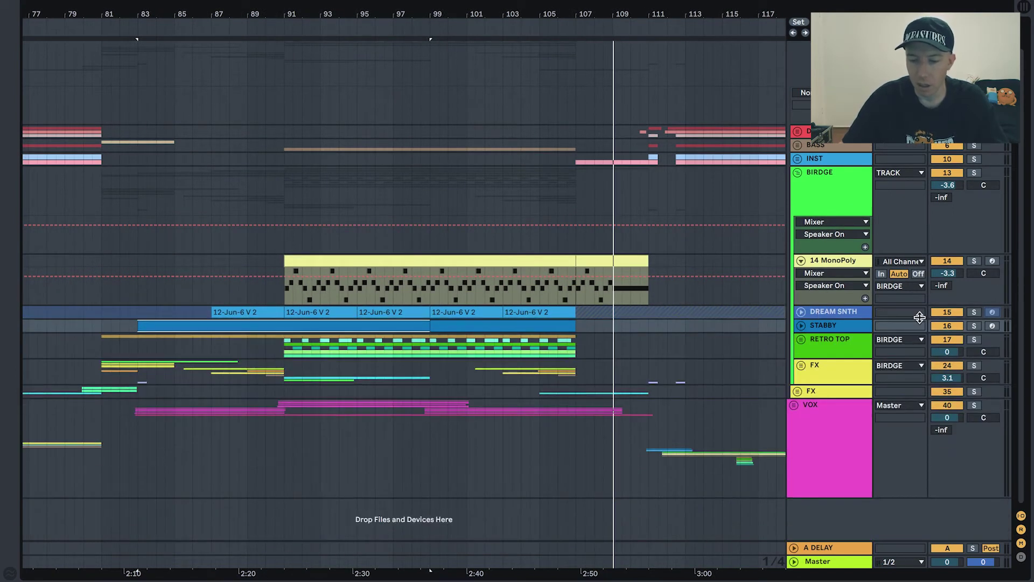
left_click(793, 263)
left_click(801, 261)
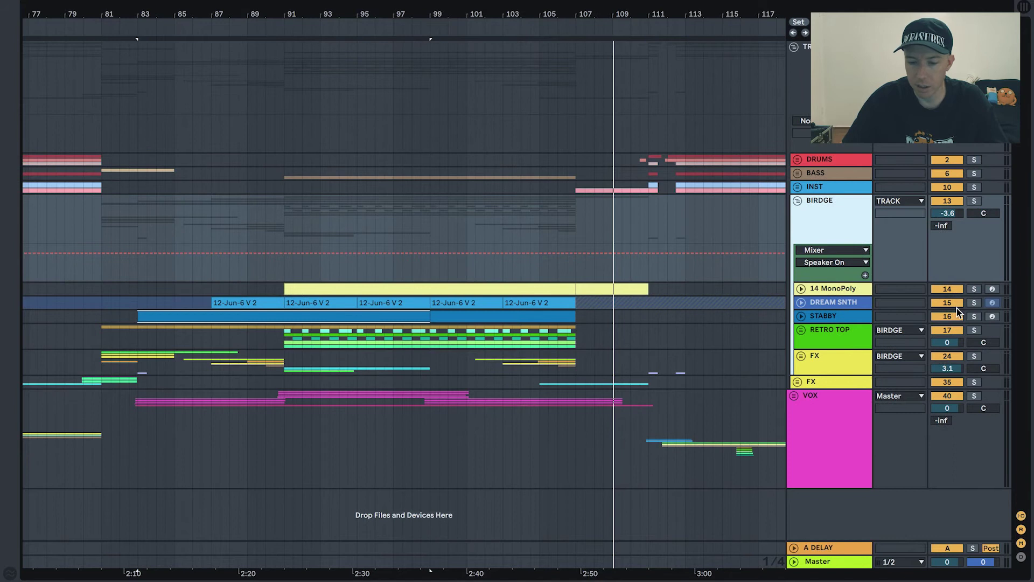
- Solo MonoPoly, DREAM SNTH and STABBY together, play them from bar 83, and then clear their solos
left_click_drag(973, 318, 974, 293)
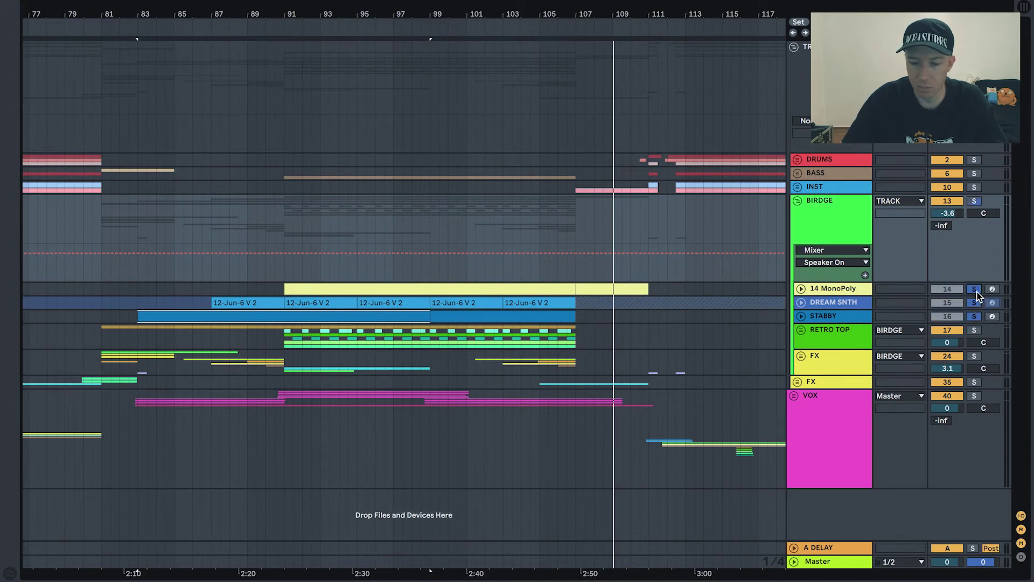
left_click(183, 315)
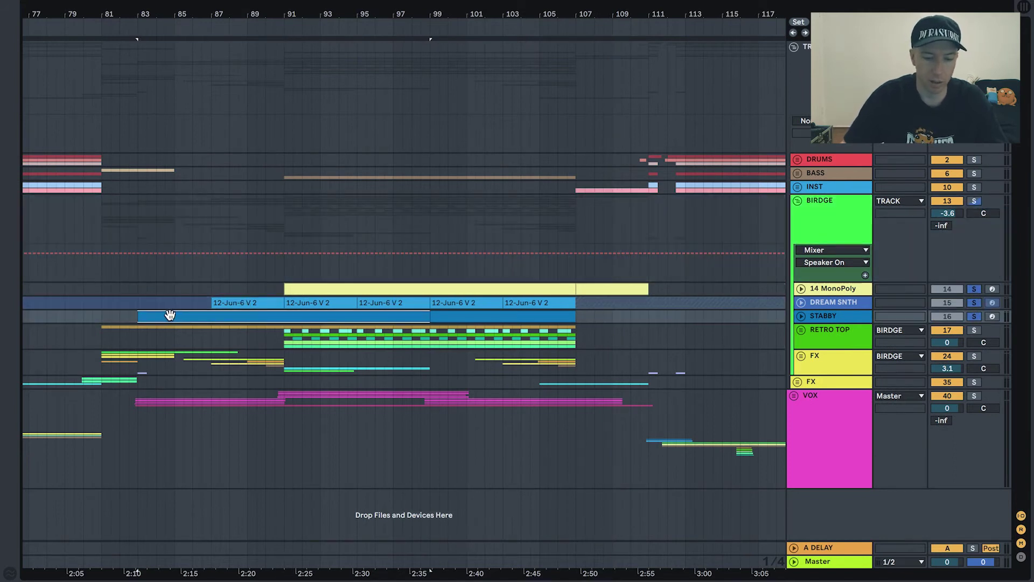
key("space")
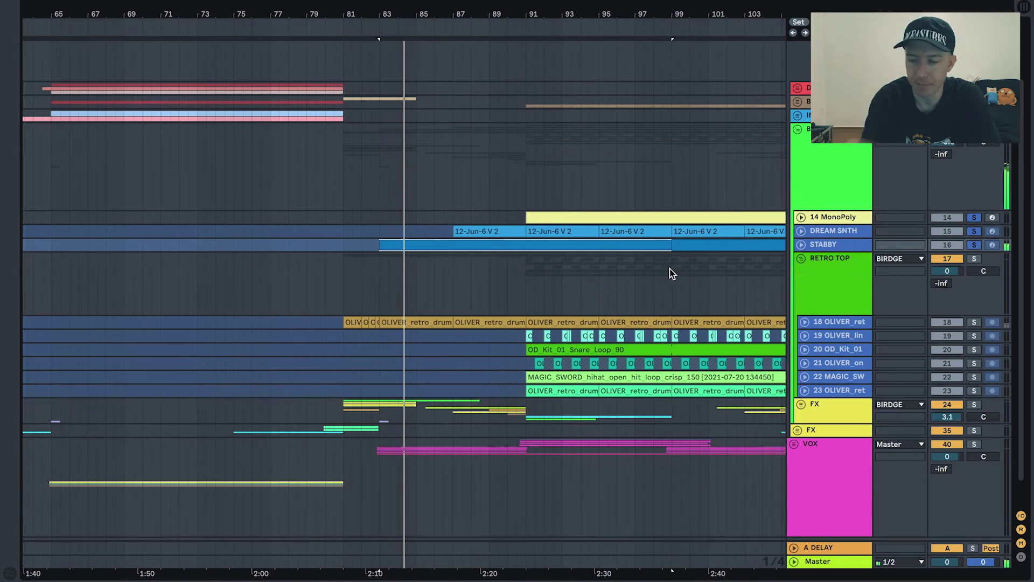
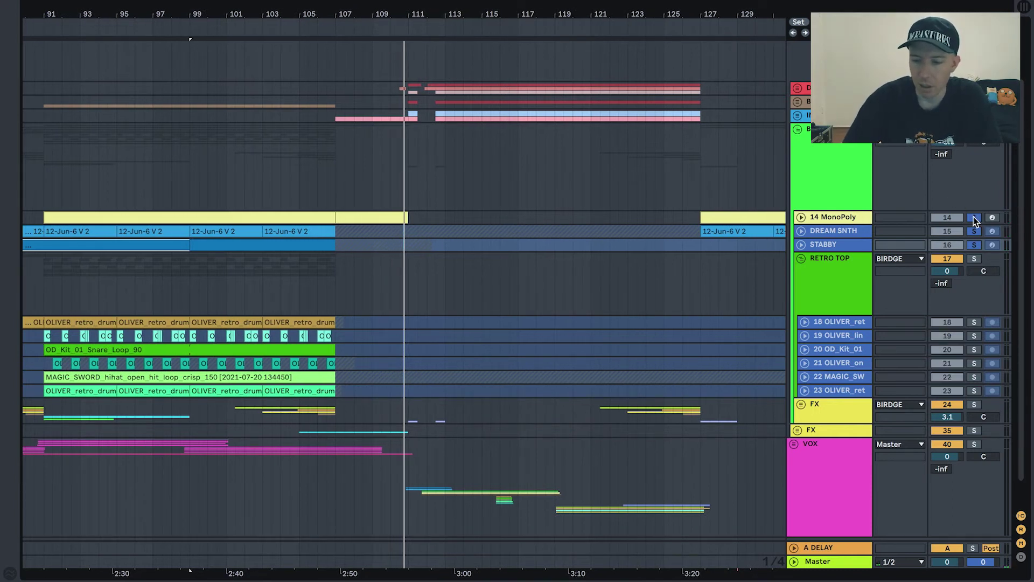
left_click(974, 237)
- Solo the RETRO TOP group's first OLIVER retro drum track (18) and play it from bar 81
scroll(583, 311, "down", 2)
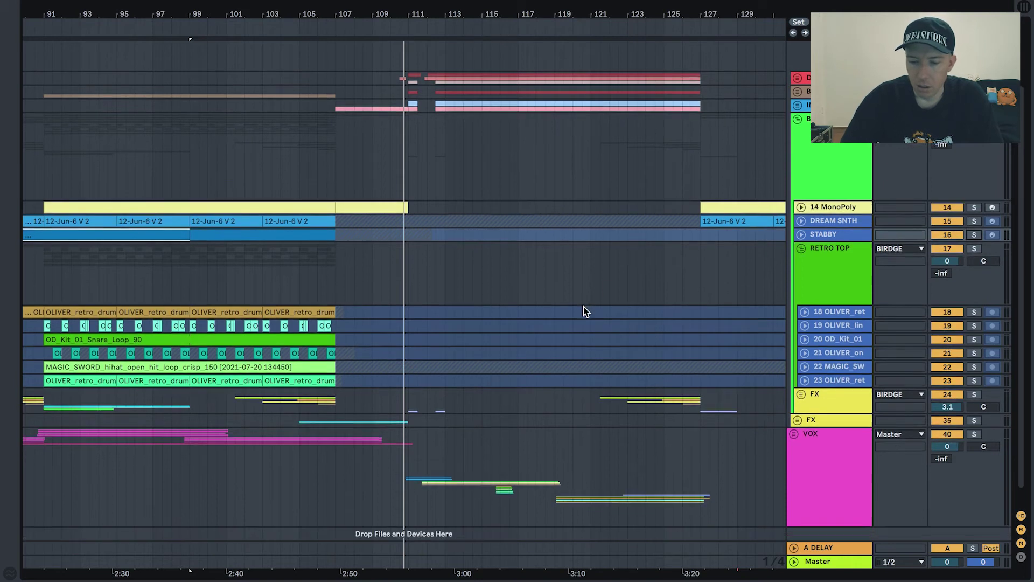
scroll(583, 307, "left", 10)
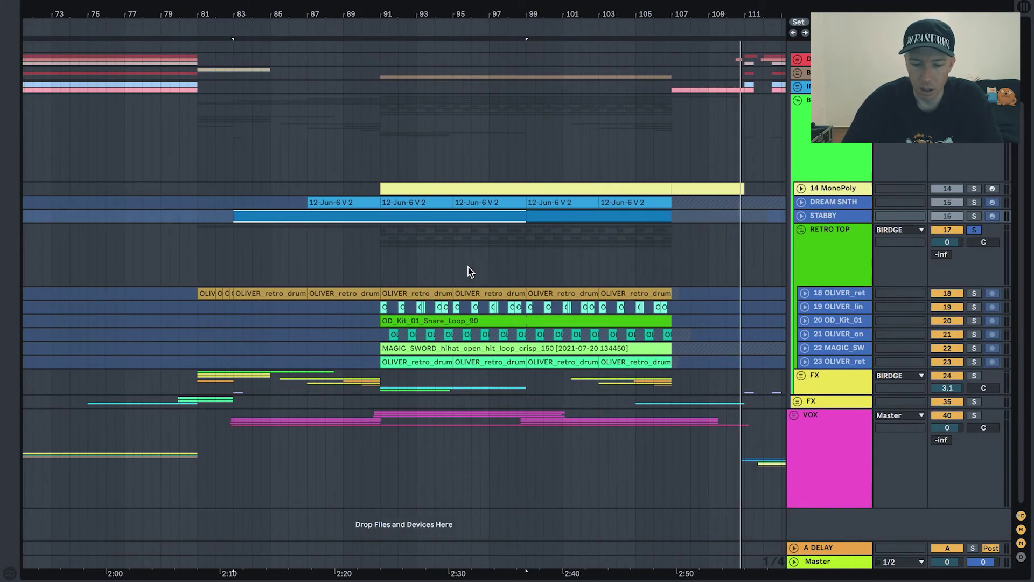
scroll(468, 271, "left", 2)
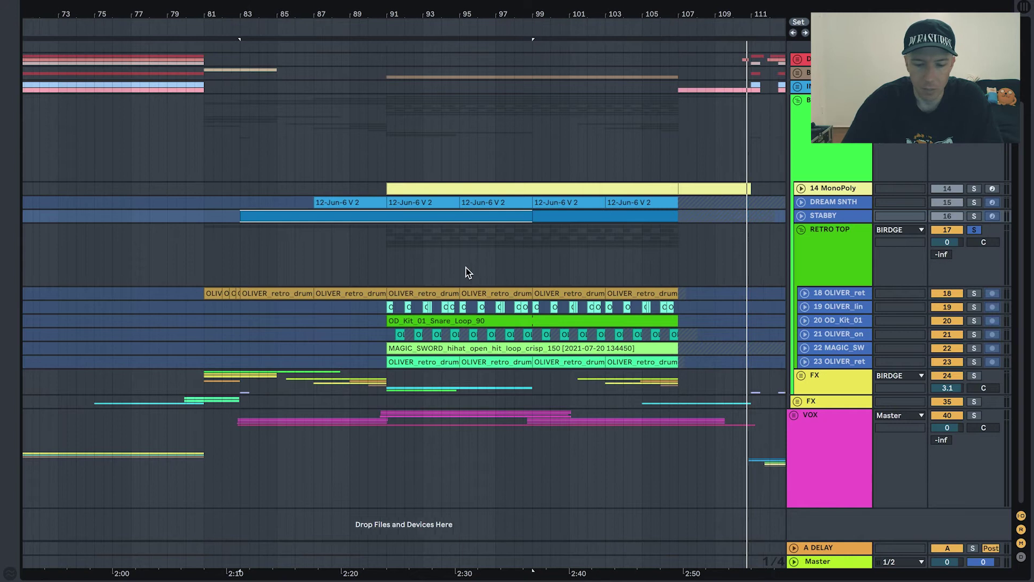
left_click(975, 292)
left_click(844, 294)
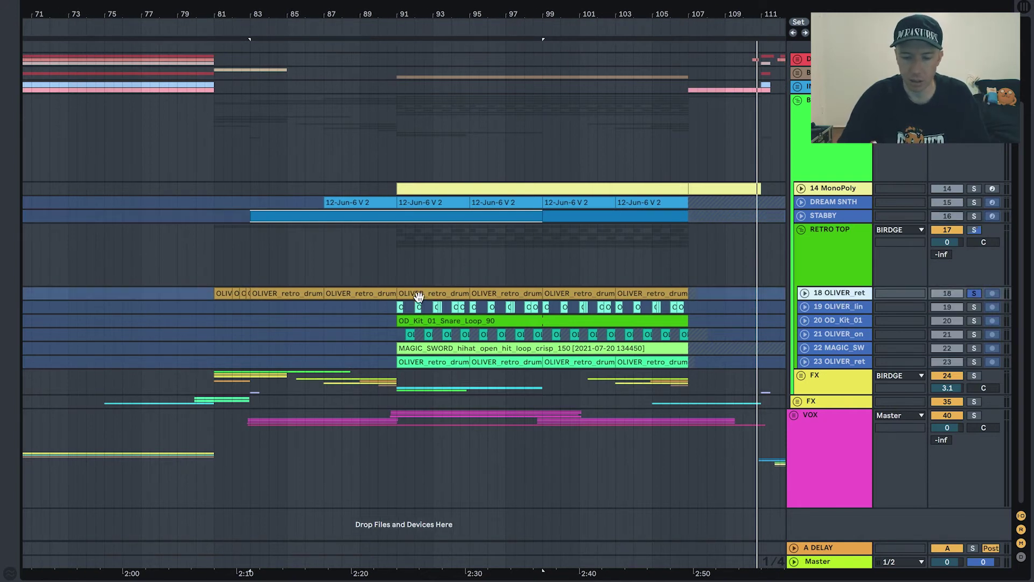
left_click(220, 294)
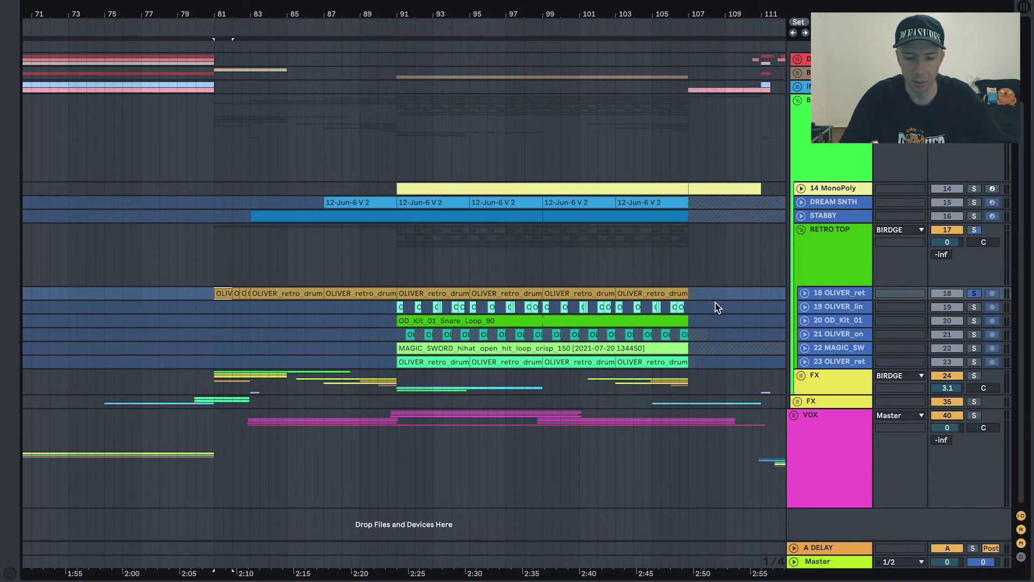
key("space")
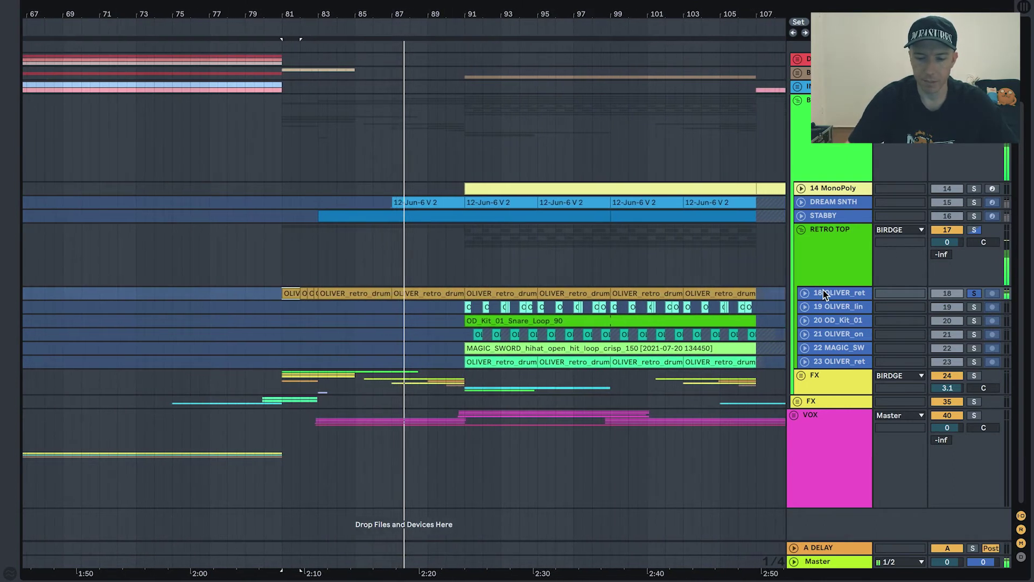
- Unfold and unfreeze track 18 with the OLIVER retro drum loops, and show its device chain
left_click(809, 295)
left_click(806, 294)
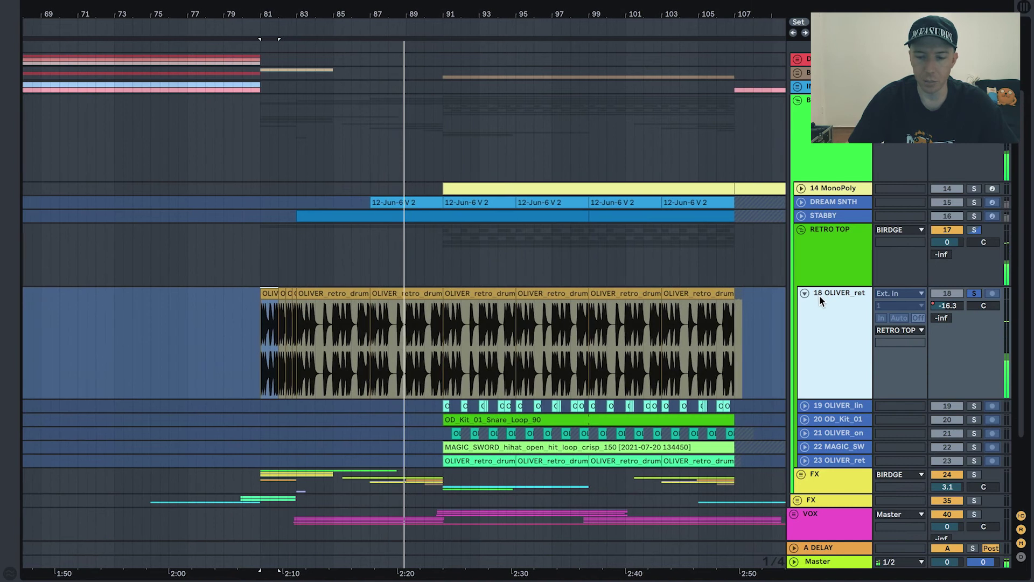
right_click(819, 297)
left_click(838, 383)
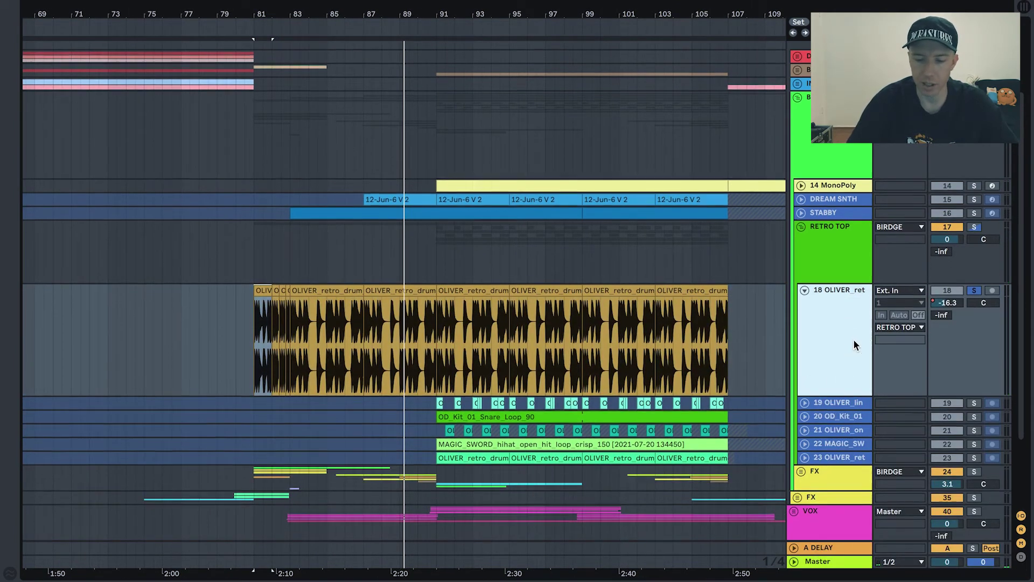
double_click(853, 338)
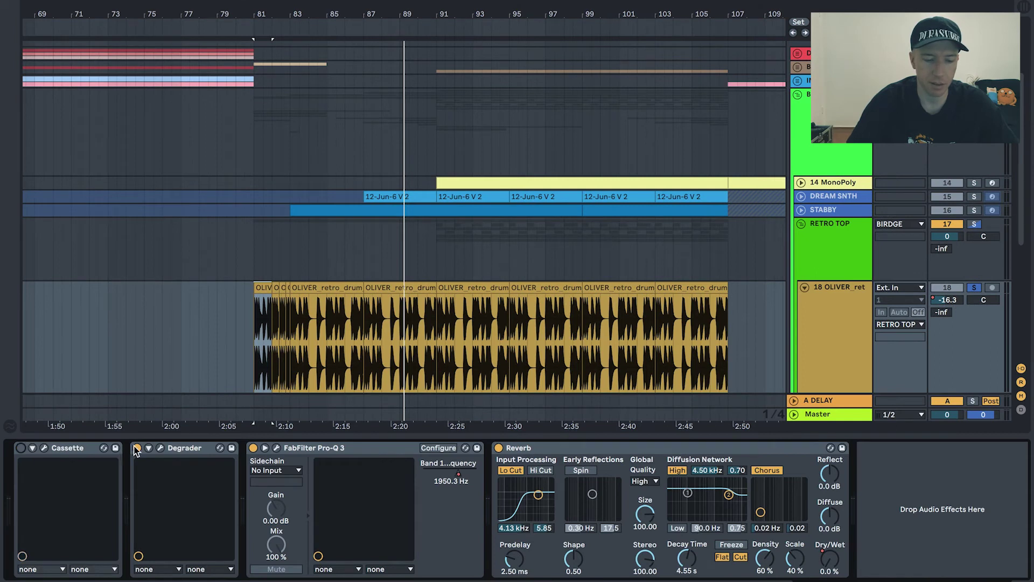
- Bypass track 18's effects and play it while re-enabling Cassette, Degrader, FabFilter Pro-Q 3 and Reverb one by one
left_click(499, 449)
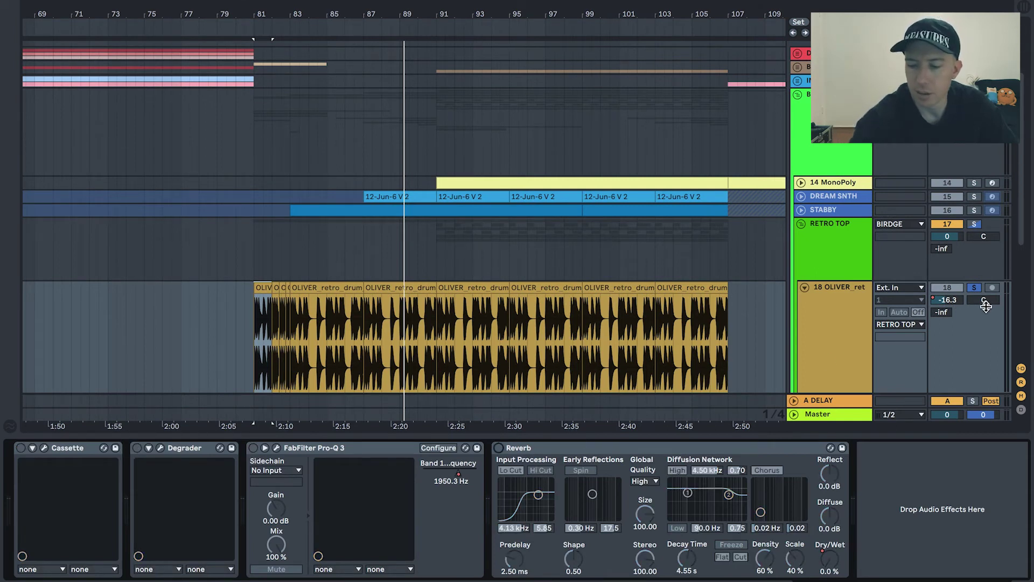
key("space")
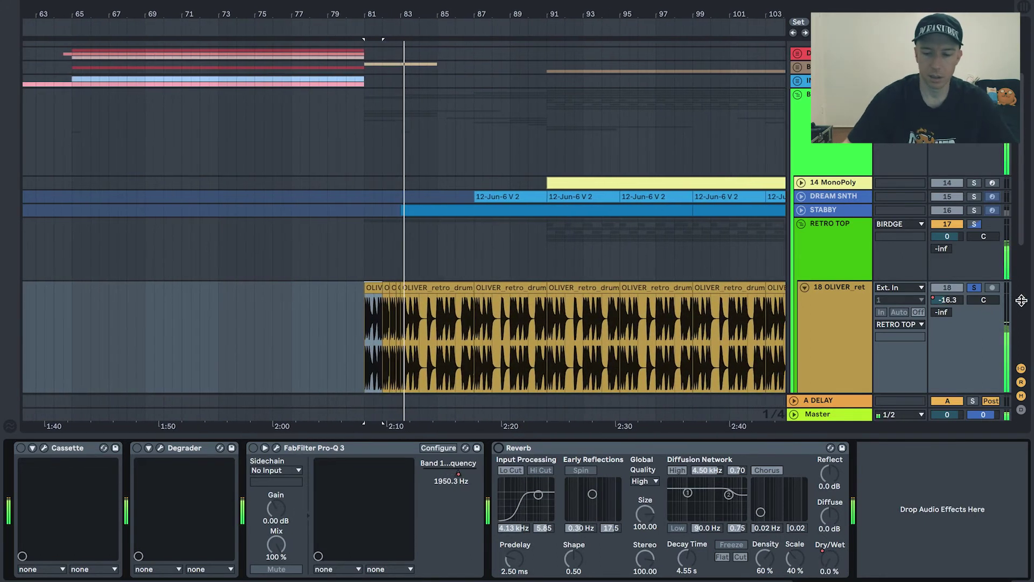
left_click(21, 448)
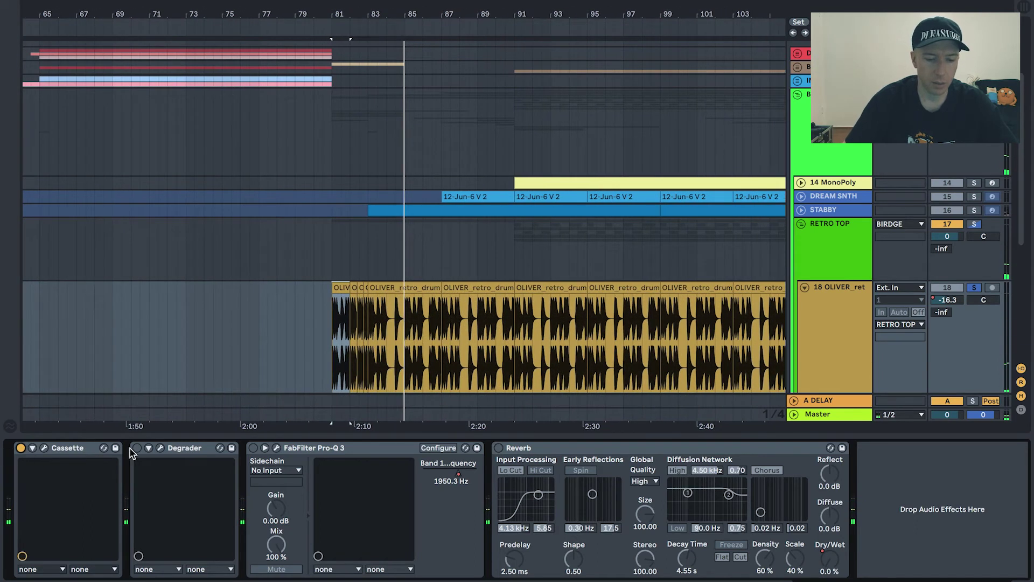
left_click(137, 447)
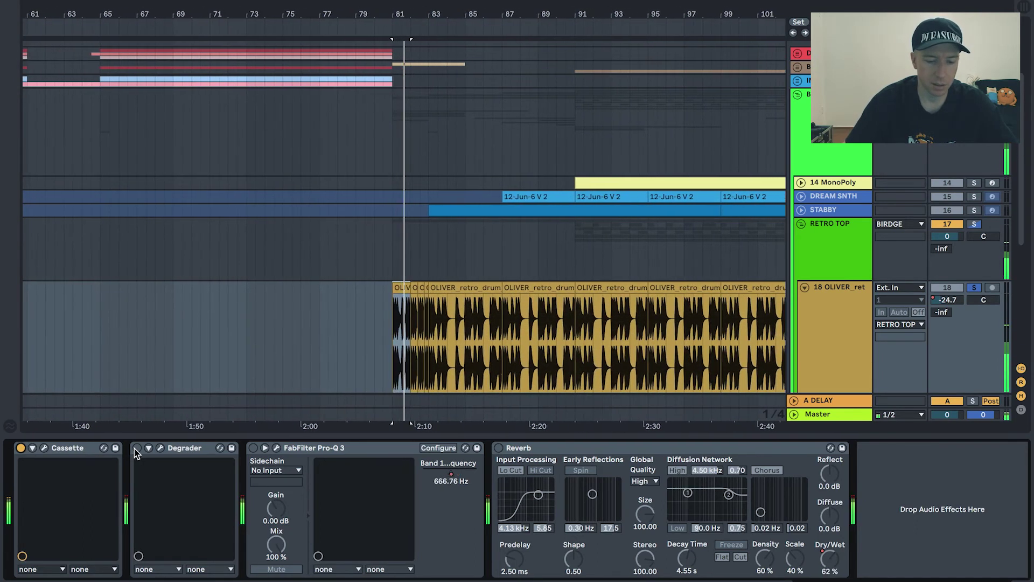
left_click(253, 448)
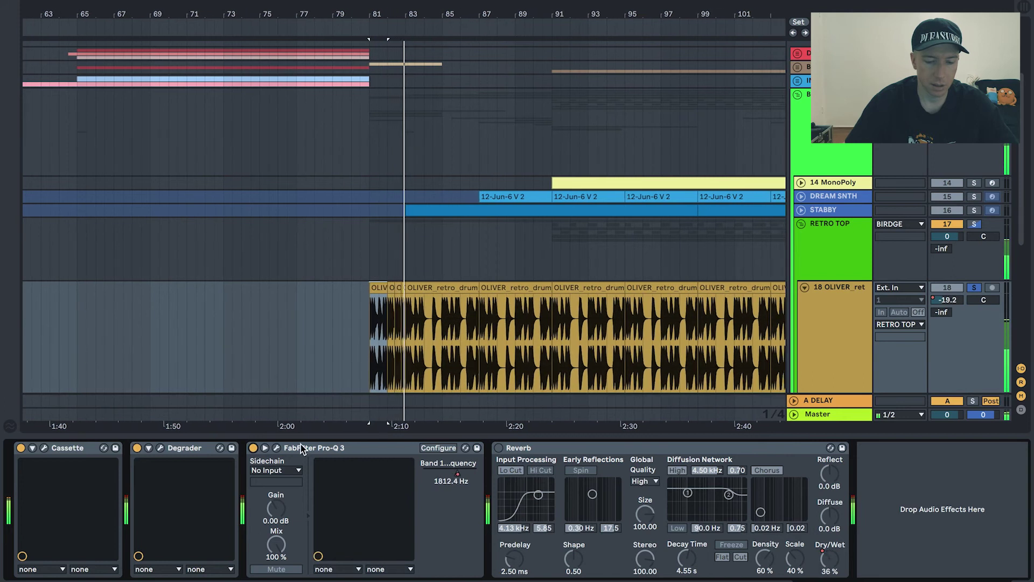
left_click(499, 447)
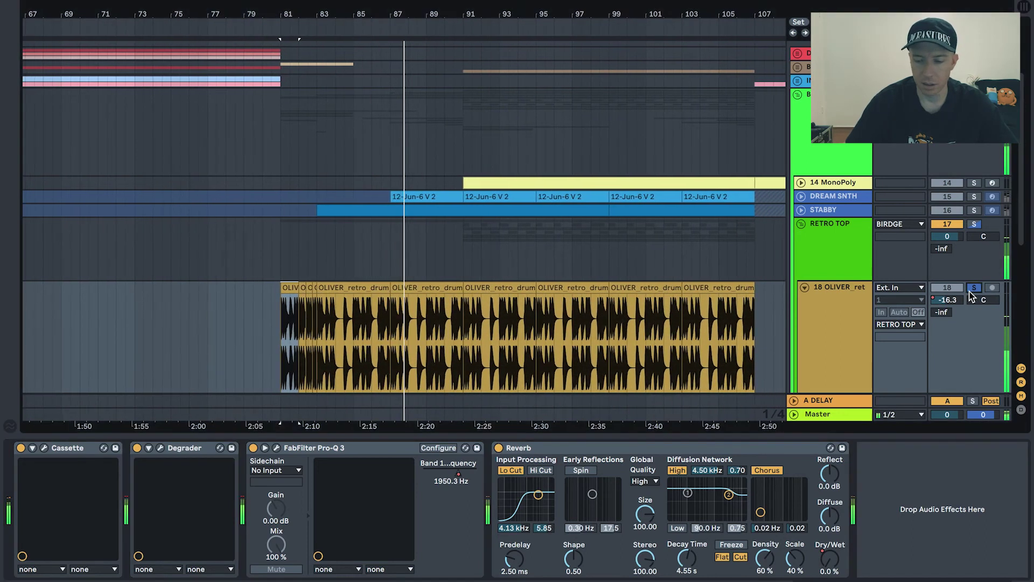
- Unsolo and fold track 18, and select track 19 with the next OLIVER drum loops
left_click(974, 288)
left_click(805, 288)
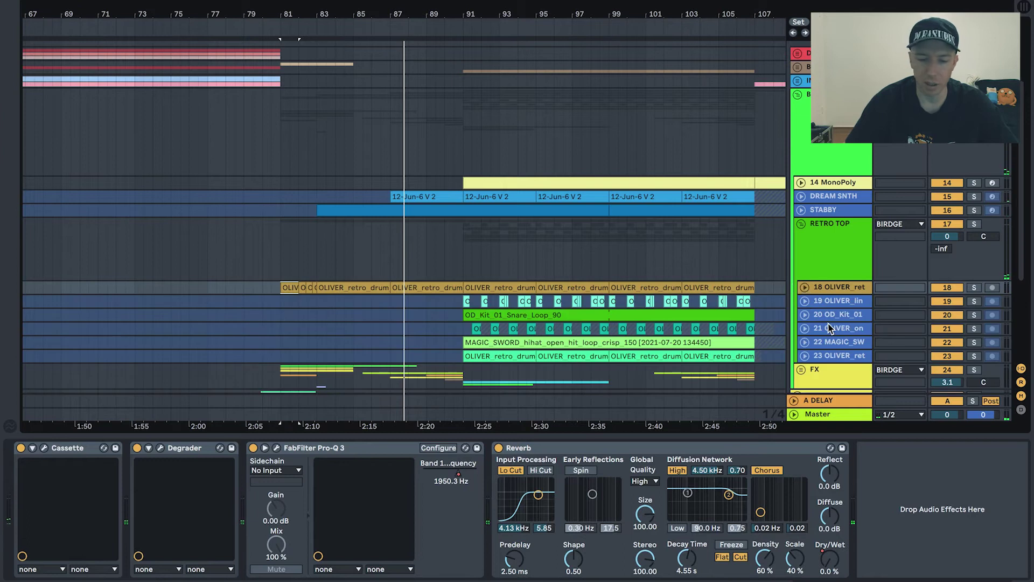
left_click(835, 305)
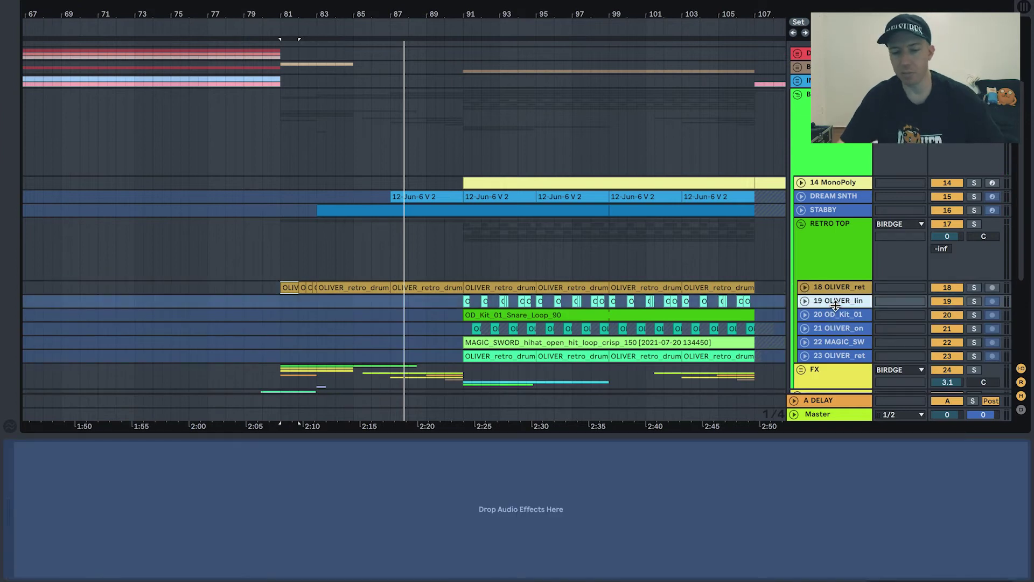
- Solo drum track 19 in the RETRO TOP group and play its OLIVER loops from bar 91
left_click(469, 312)
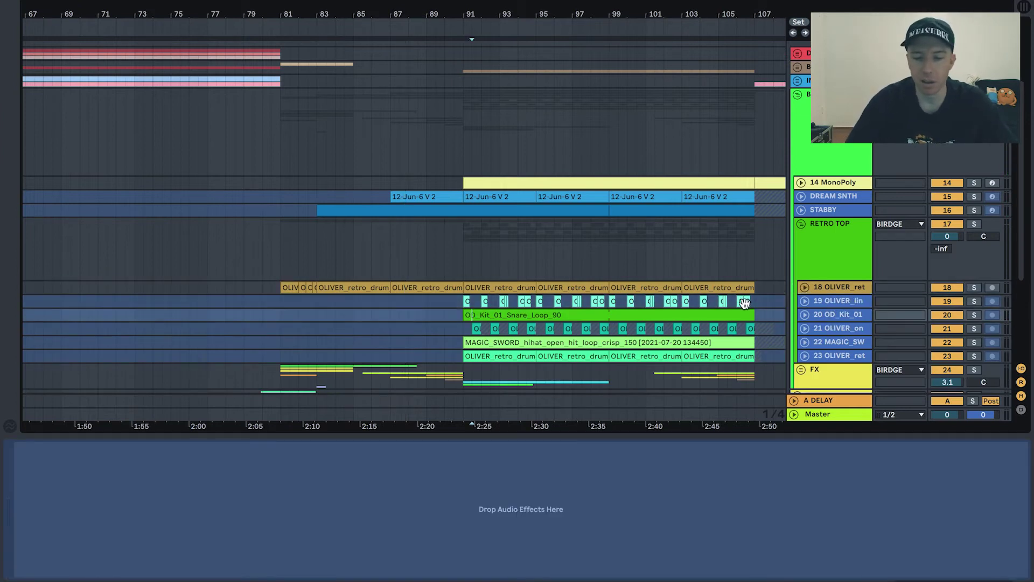
scroll(771, 305, "right", 3)
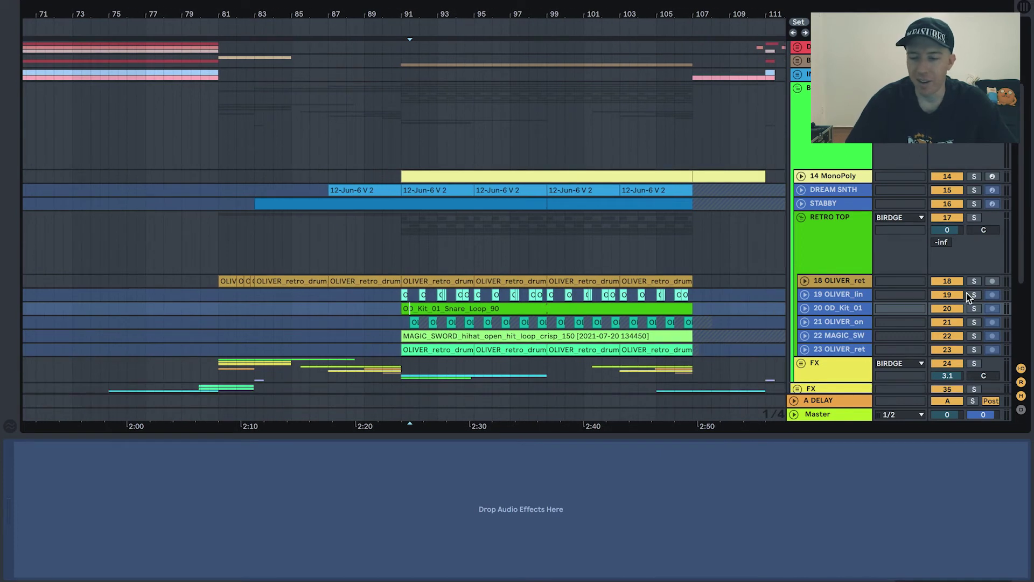
left_click(973, 296)
left_click(402, 298)
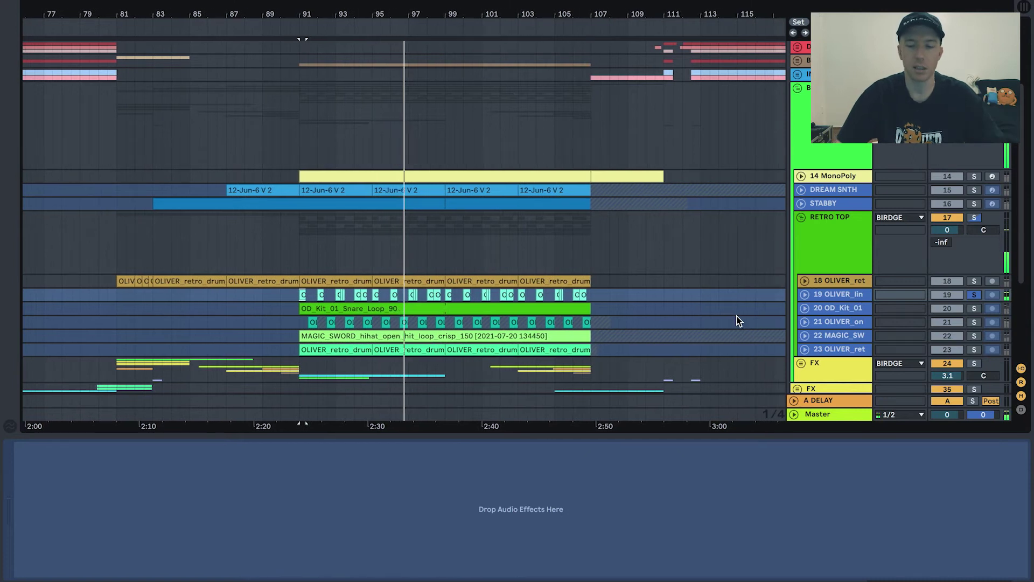
- Solo the RETRO TOP drum tracks 20, 21, 22 and 23 one after another and play each from bar 91
left_click(975, 308)
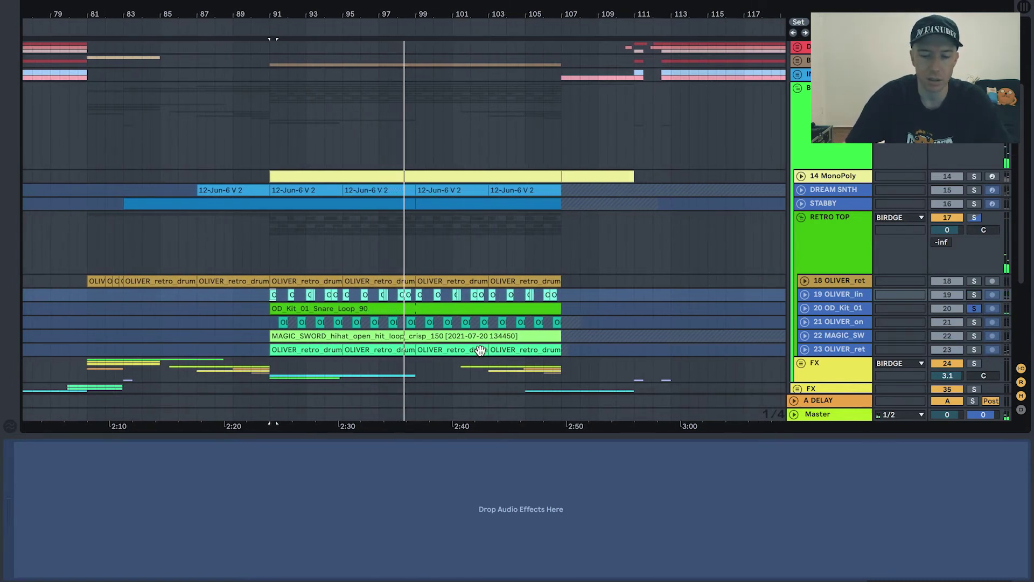
left_click(306, 311)
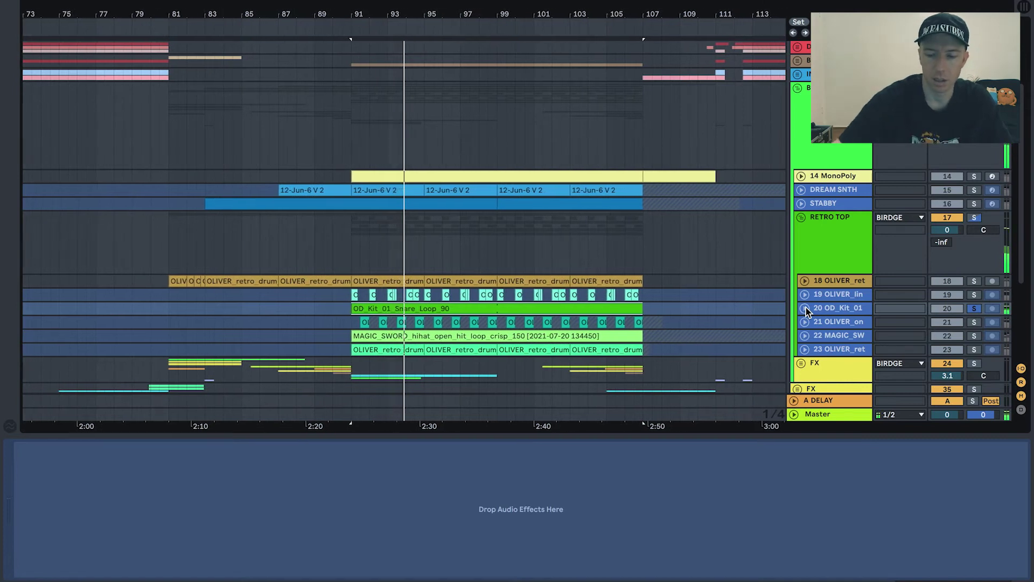
left_click(975, 322)
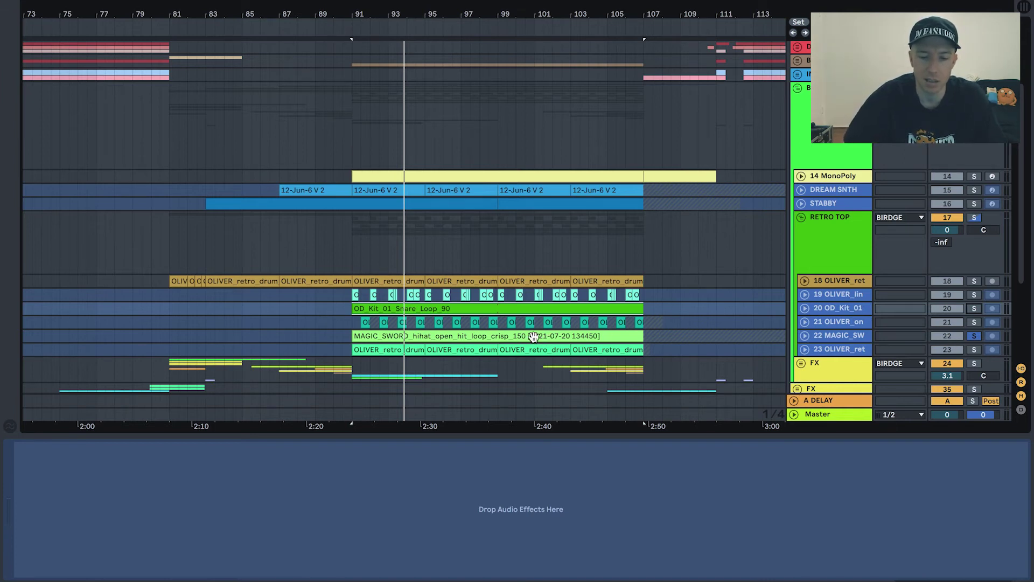
scroll(609, 339, "right", 1)
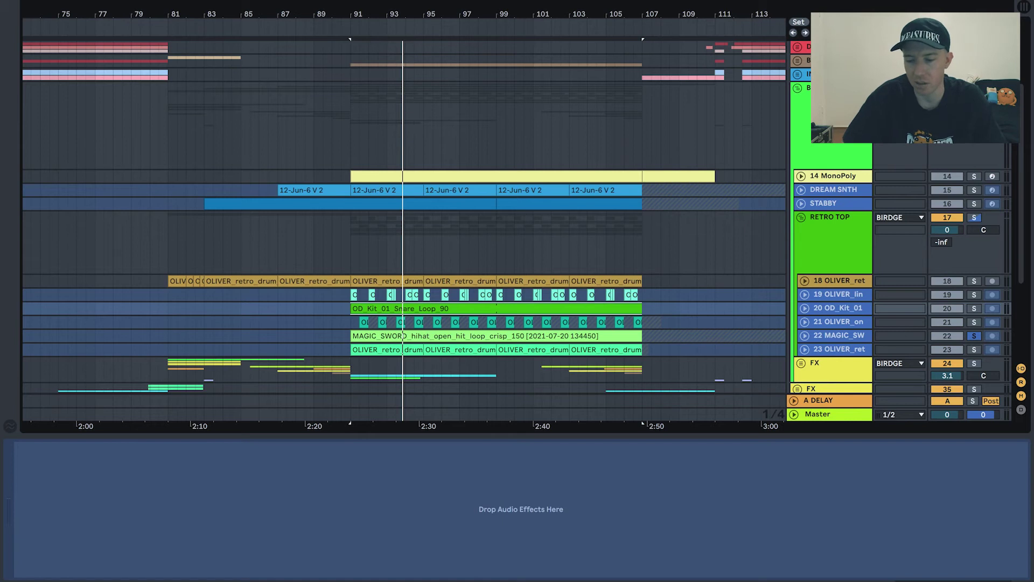
key("space")
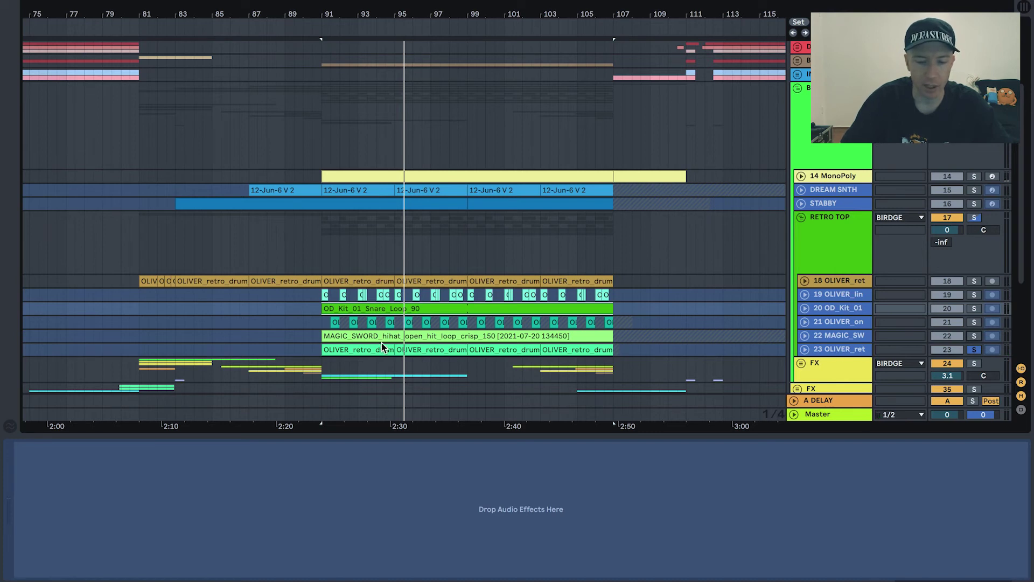
left_click(483, 352)
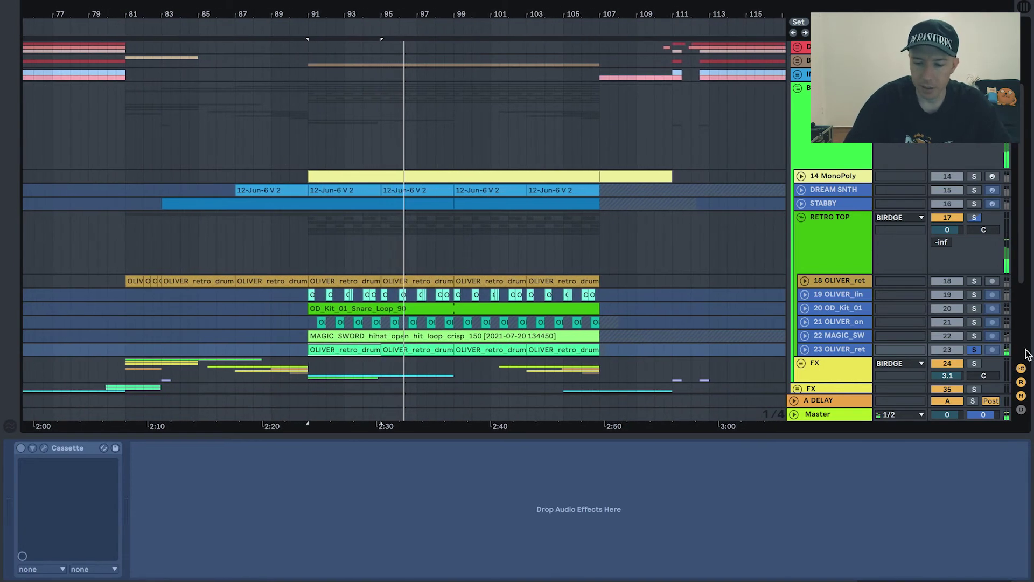
- Unsolo track 23 and play the whole RETRO TOP group from bar 91
left_click(974, 349)
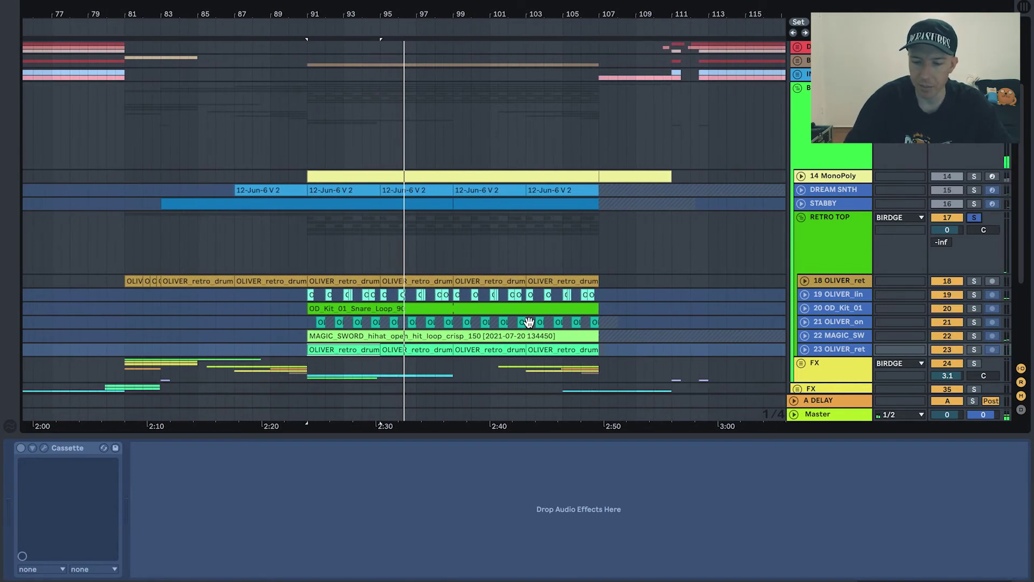
left_click(334, 283)
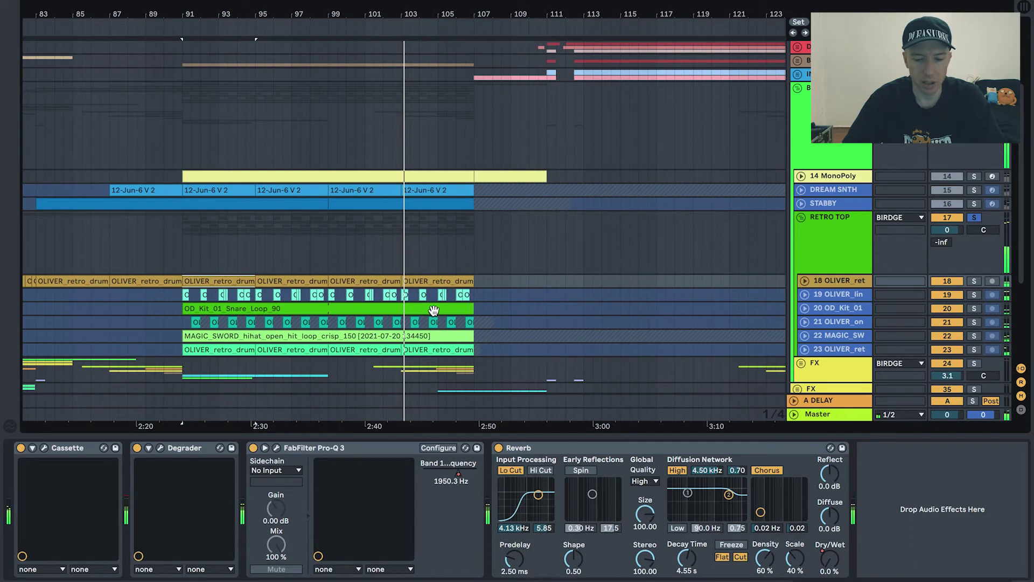
scroll(433, 311, "left", 10)
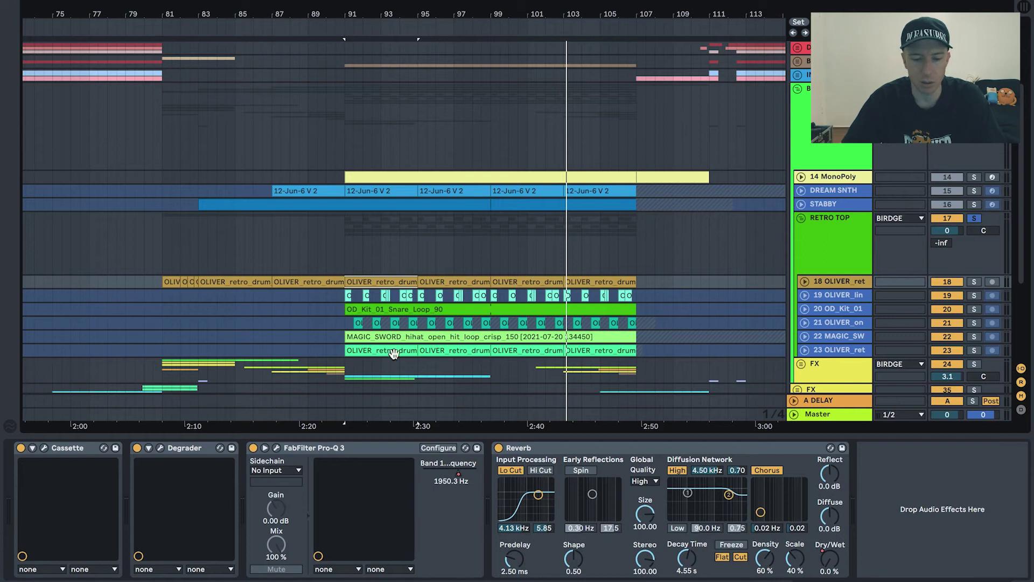
- Fold the RETRO TOP group, then unfold the bridge's FX group and play it soloed from bar 81
left_click(801, 219)
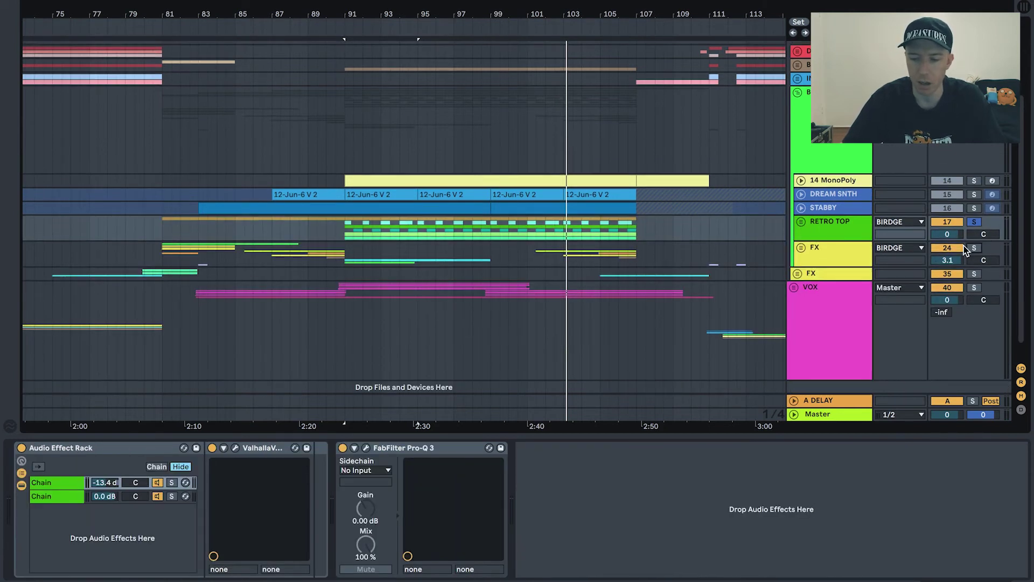
left_click(801, 248)
scroll(544, 294, "down", 5)
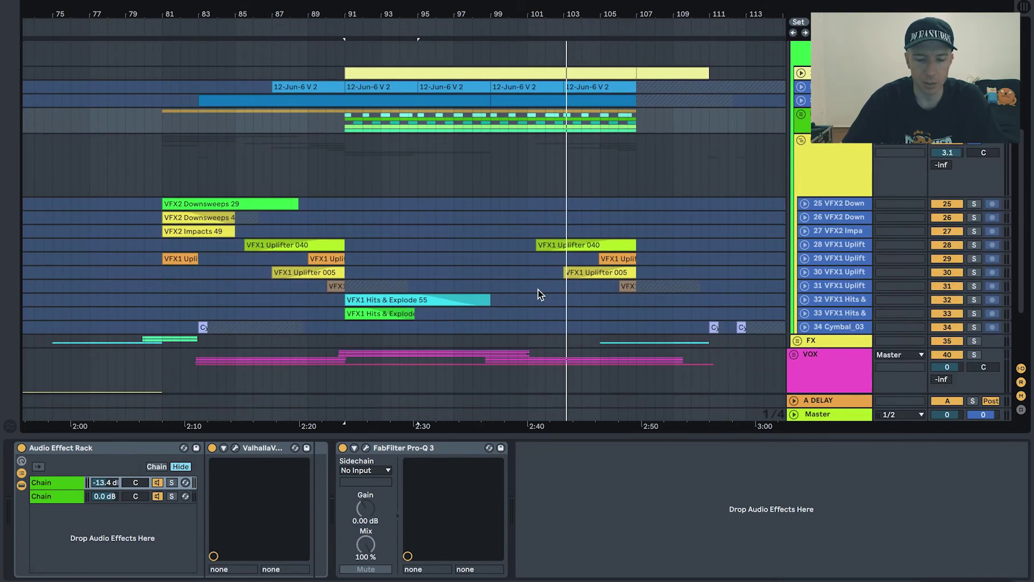
left_click(188, 207)
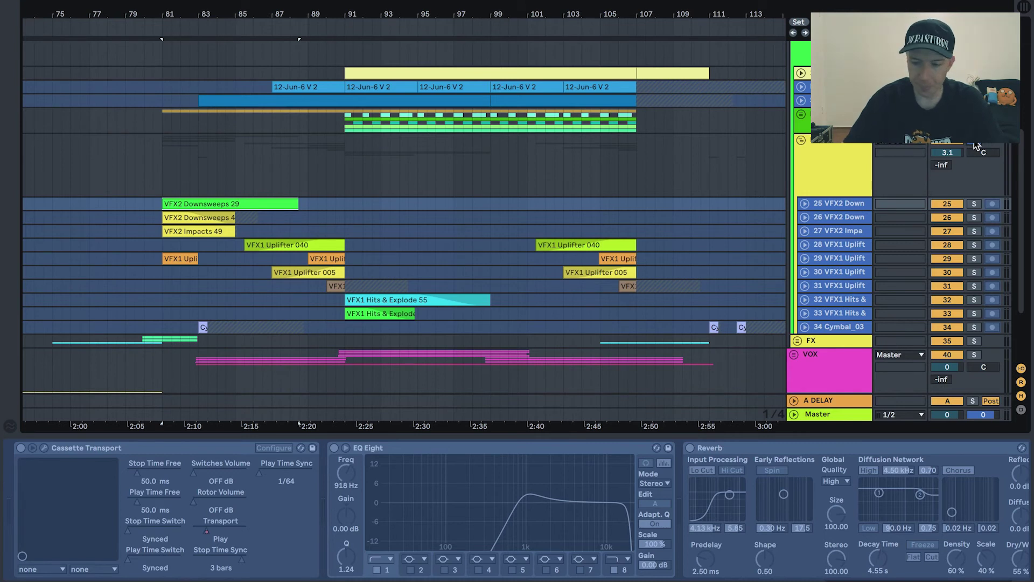
key("space")
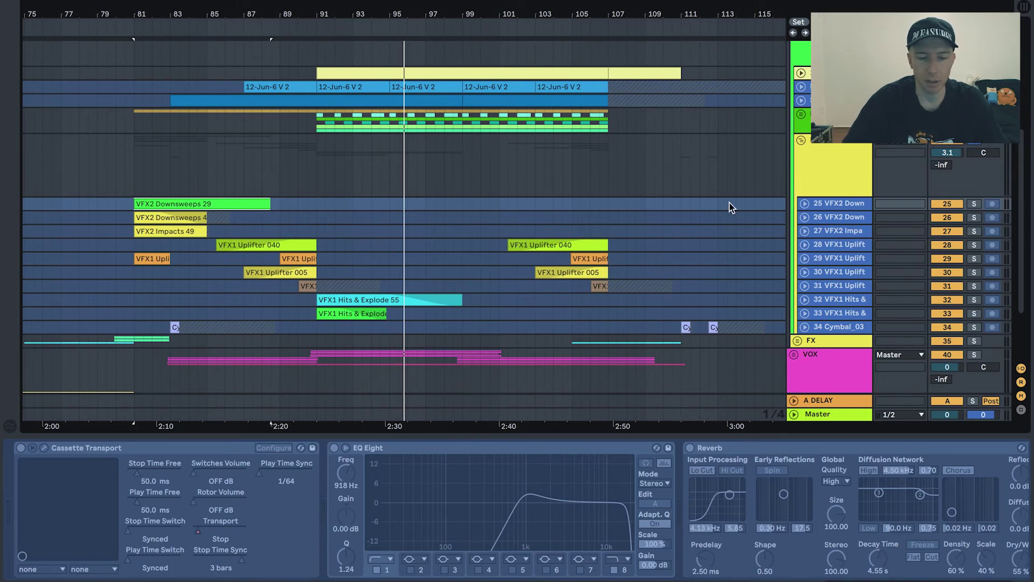
- Solo and play the bridge's opening effects one by one: downsweeps 25 and 26, impact 27, uplifter 29 and cymbal 34
left_click(971, 205)
key("space")
key("space")
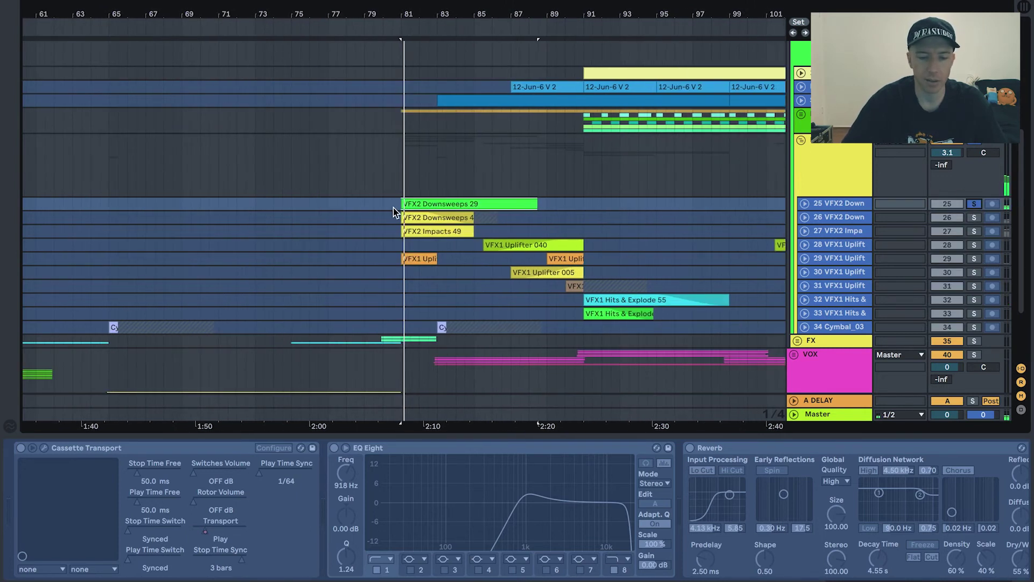
left_click(974, 218)
key("space")
key("space")
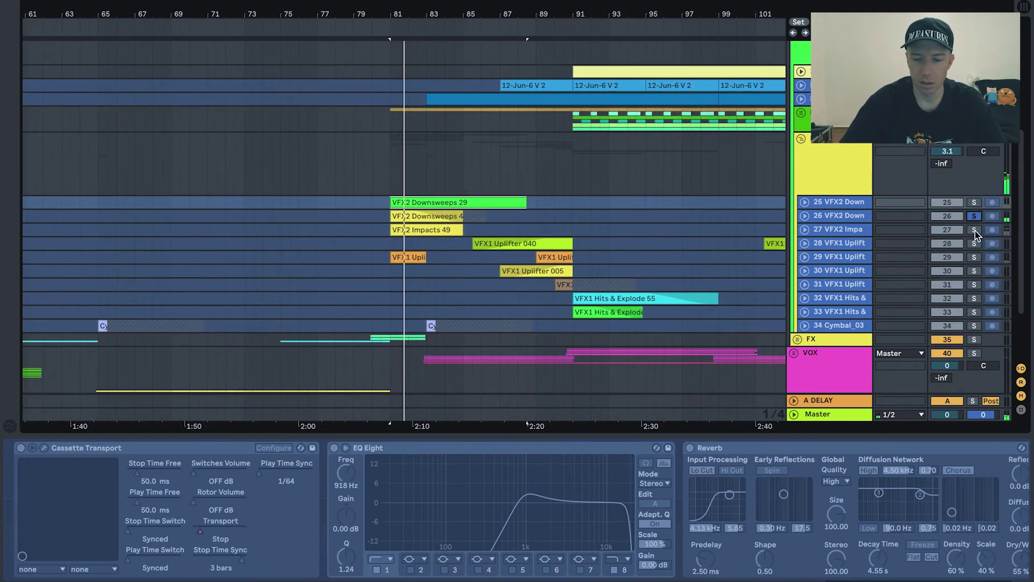
left_click(974, 230)
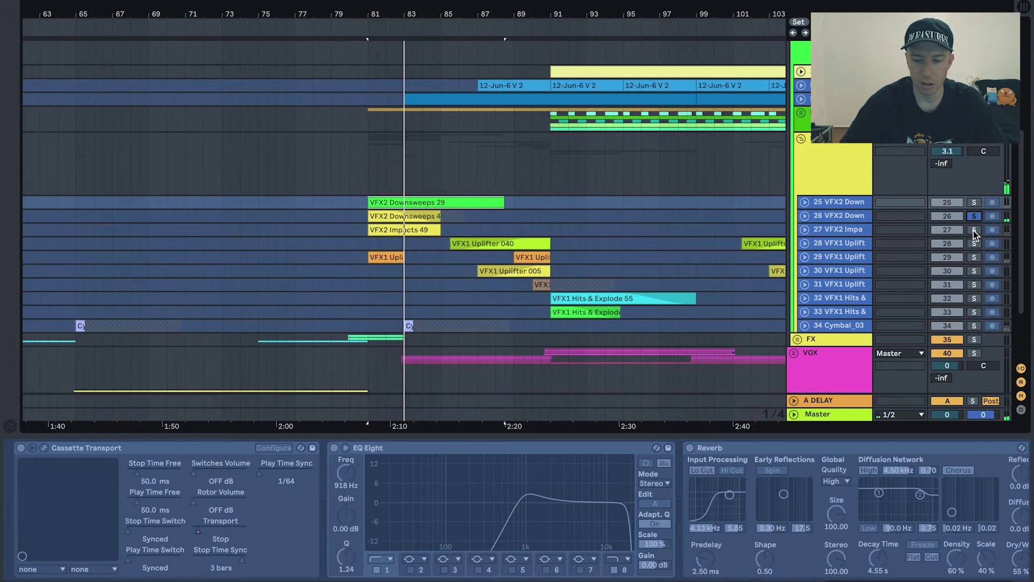
key("space")
key("space")
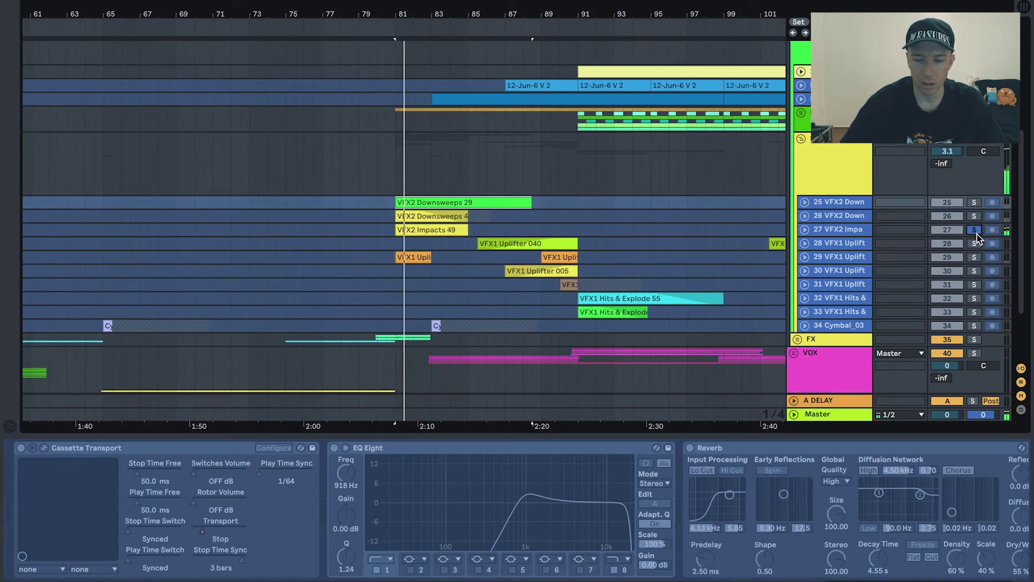
left_click(974, 258)
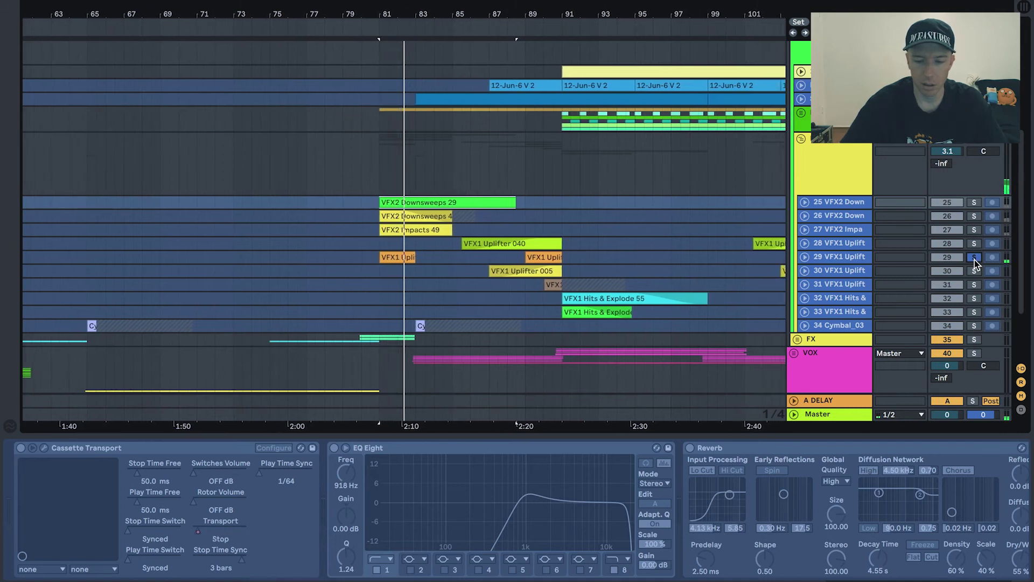
left_click(408, 326)
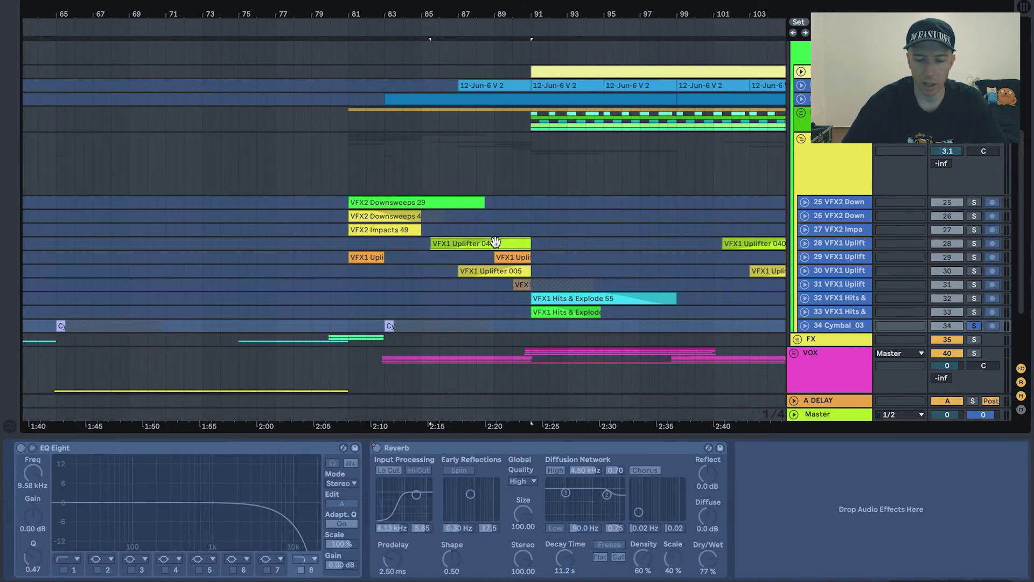
- Play the VFX1 uplifters on tracks 28, 29, 30 and 31 in solo, one by one, leading up to bar 91
left_click(589, 245)
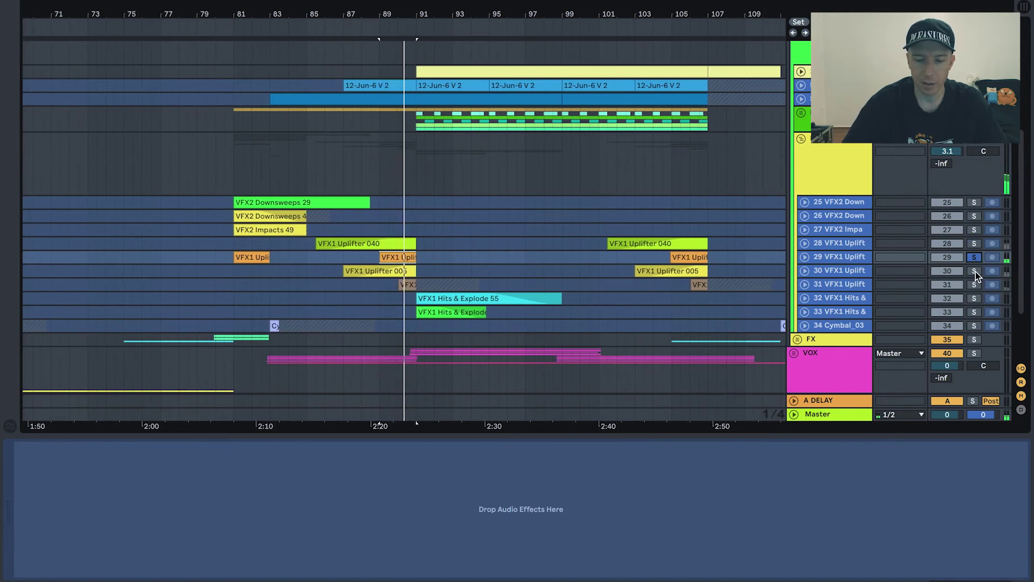
key("space")
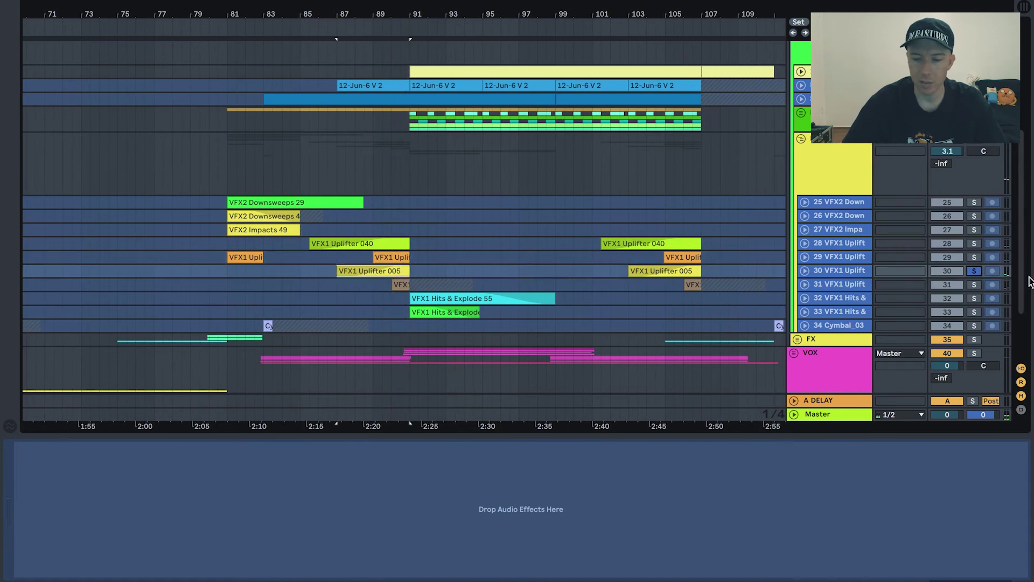
key("space")
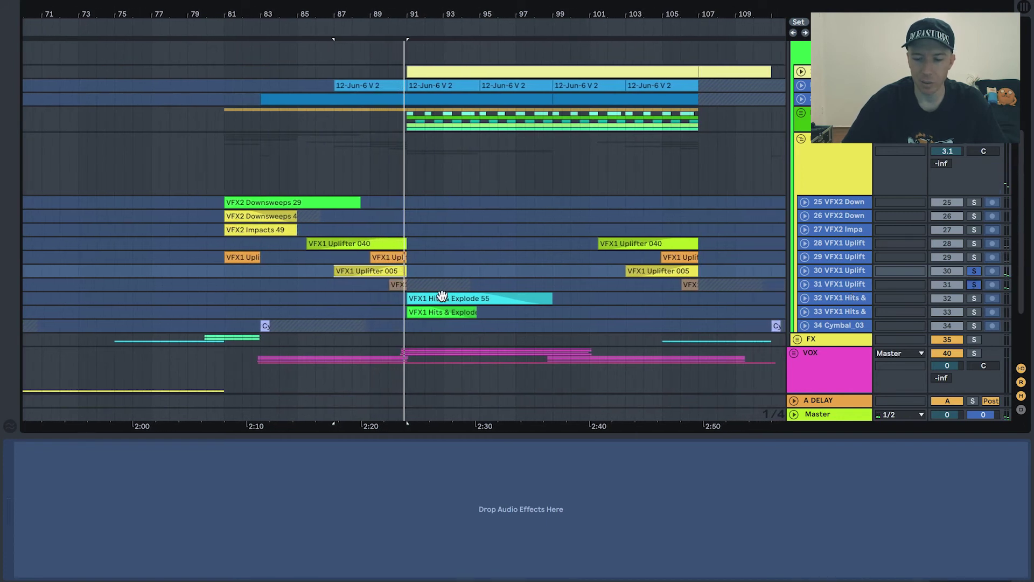
left_click(969, 286)
left_click(396, 281)
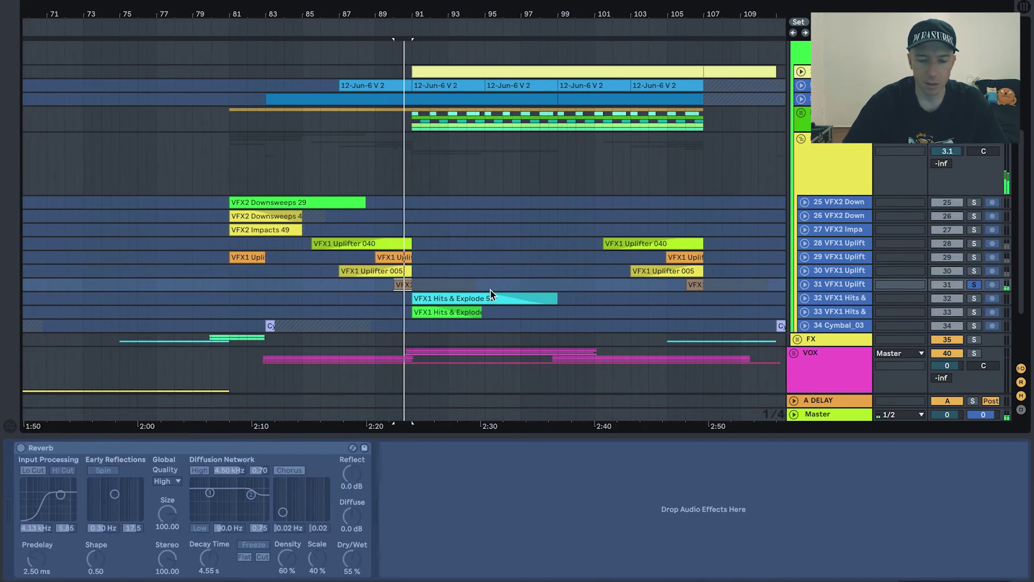
- Solo the VFX1 Hits & Explode tracks 32 and 33 in turn and play each from bar 91
left_click(474, 296)
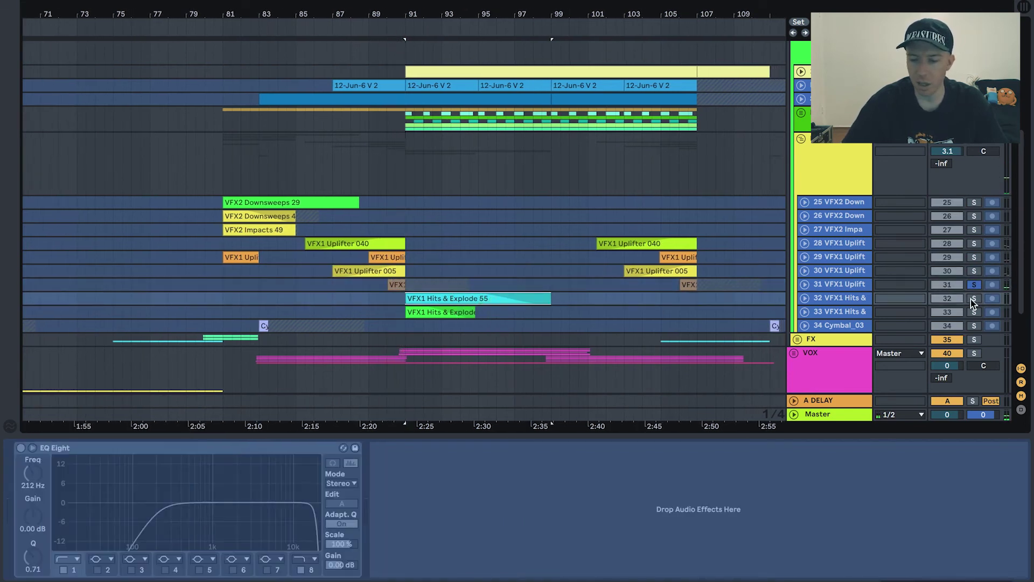
key("space")
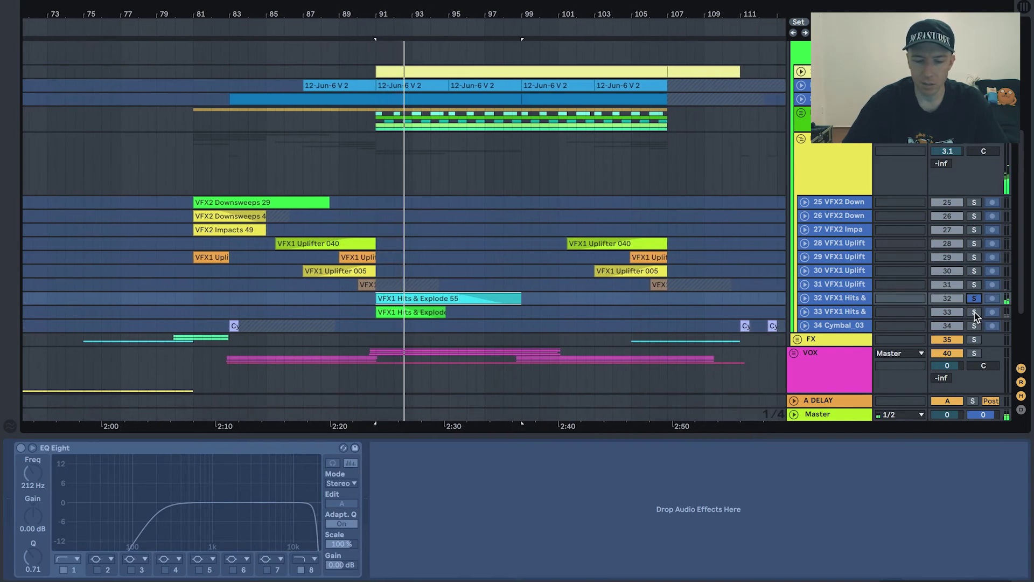
left_click(975, 313)
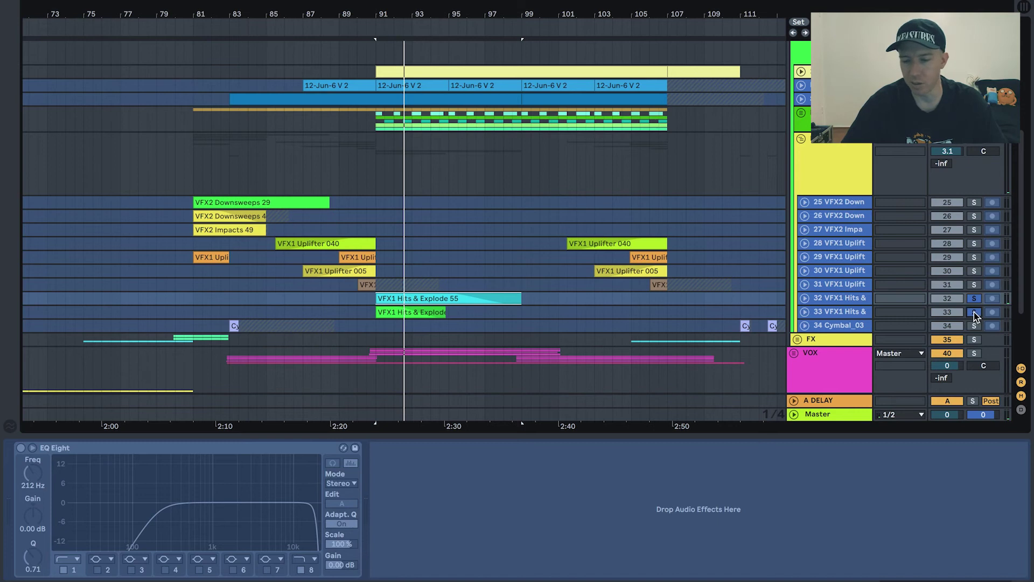
left_click(974, 313)
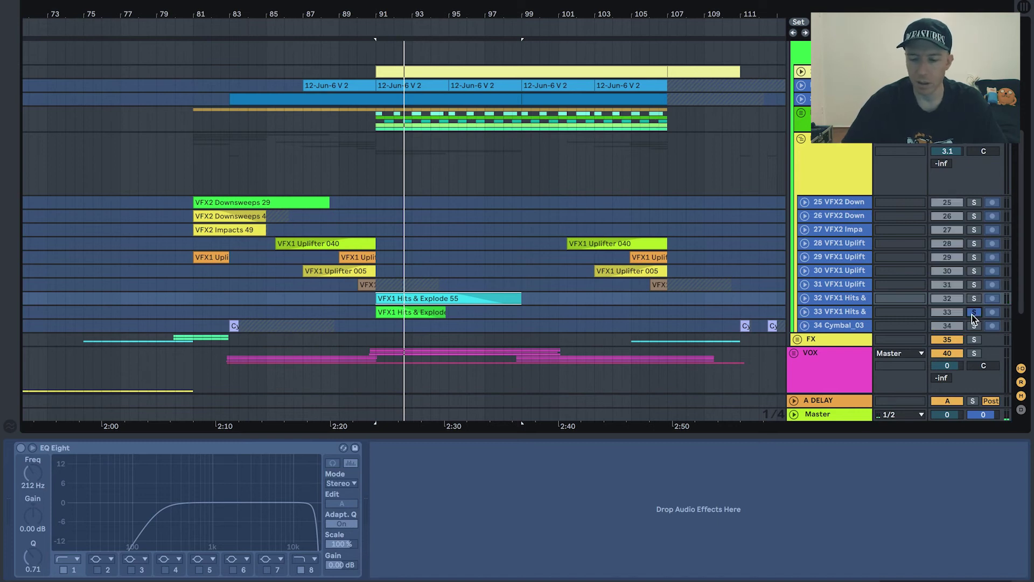
left_click(416, 312)
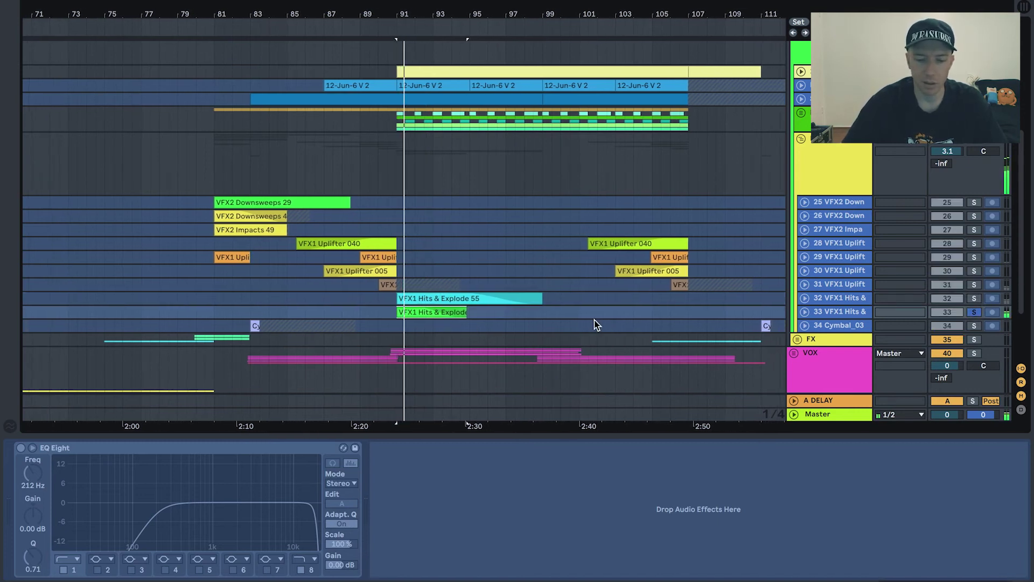
- Examine the device chains of the FX tracks one by one, from Cymbal track 34 up to downsweep track 25
left_click(855, 328)
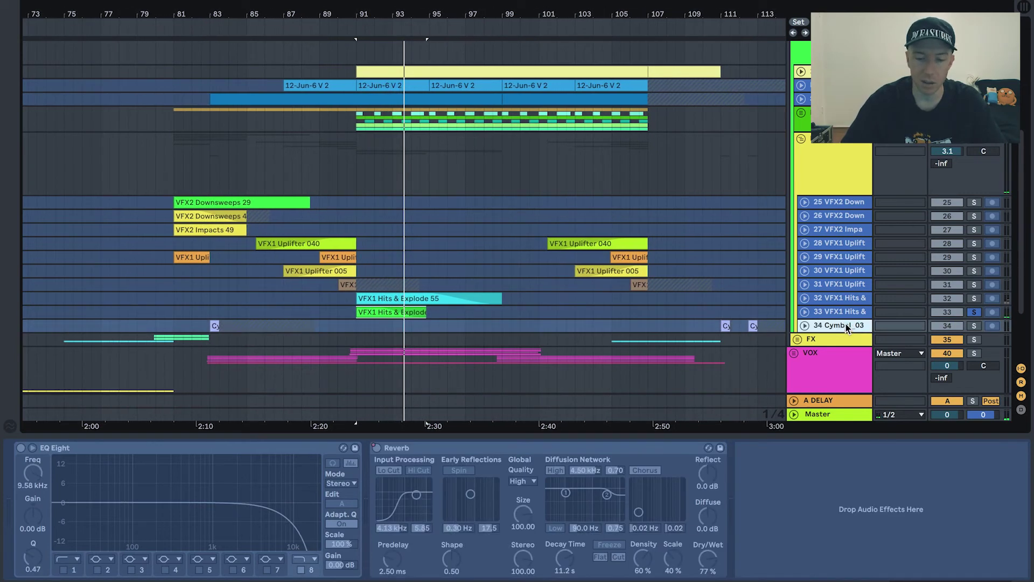
left_click(845, 315)
key("Up")
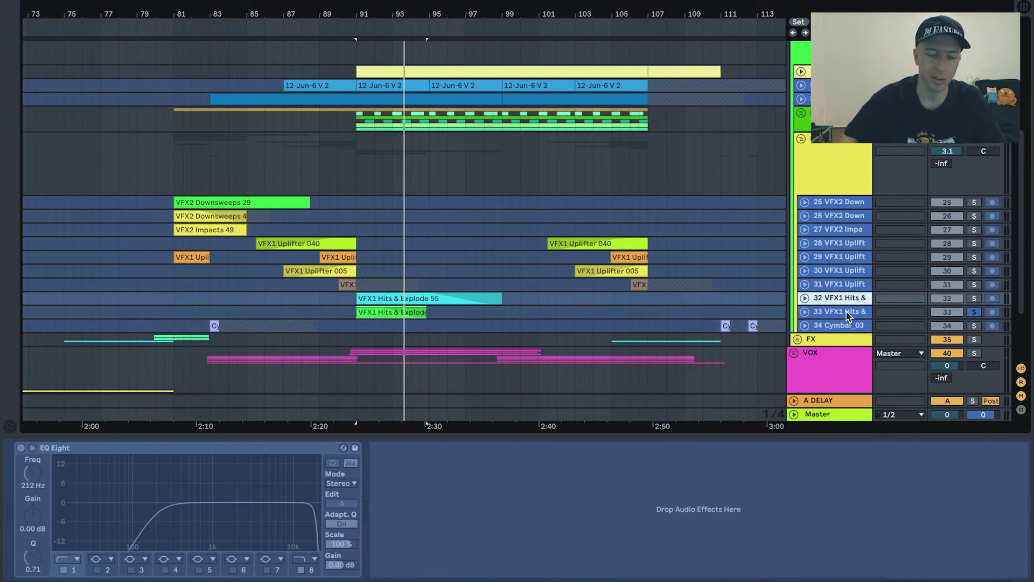
key("Up")
key("Up")
key("Up")
key("Up")
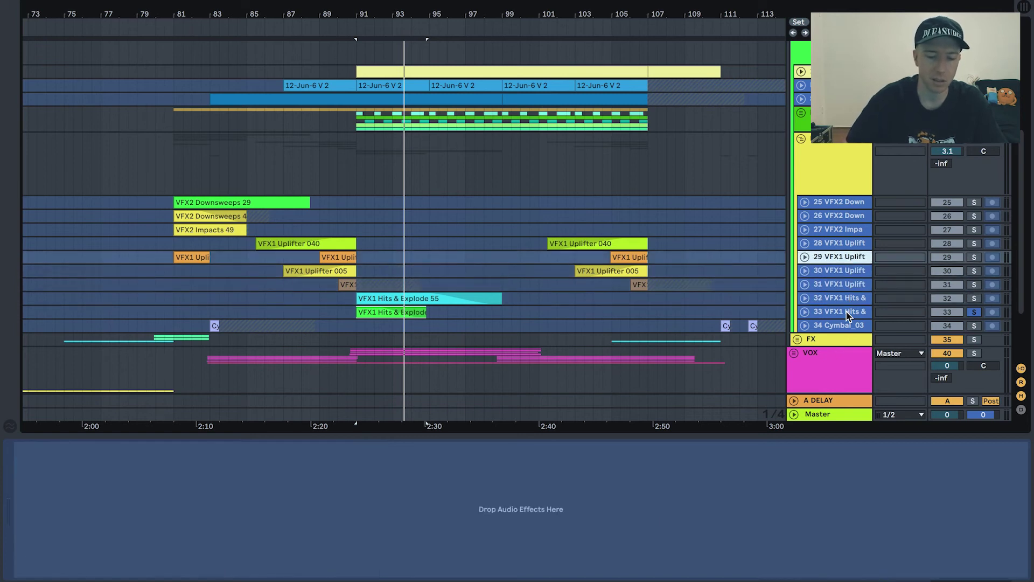
key("Up")
key("Up")
key("Up")
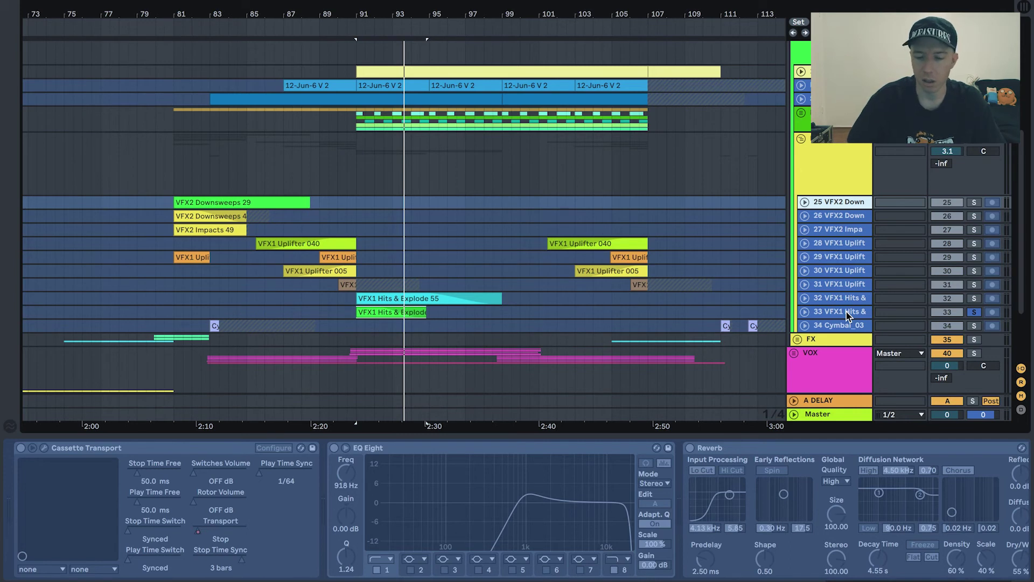
- Select the bridge's FX group and fold its tracks away
key("Up")
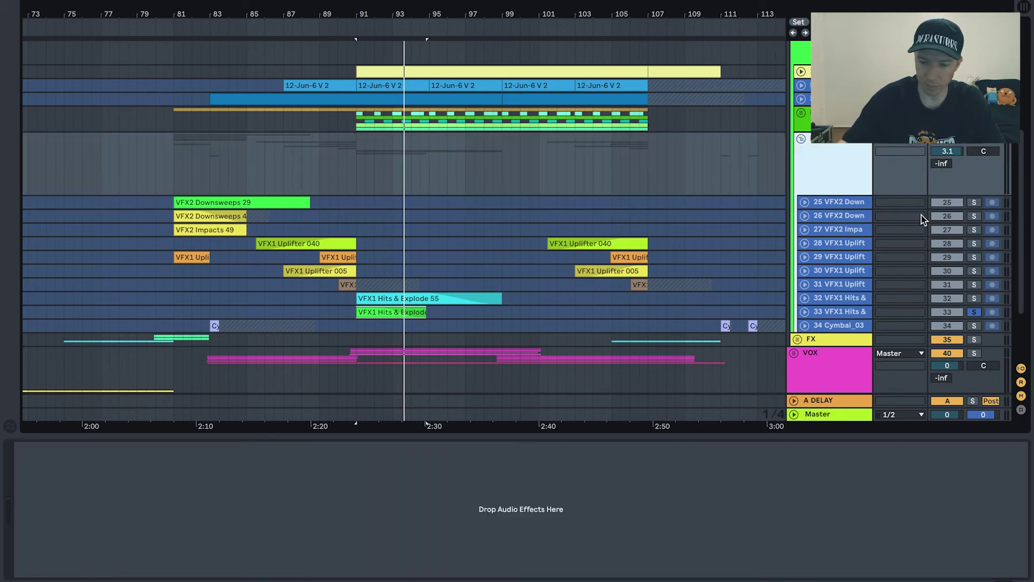
left_click(800, 141)
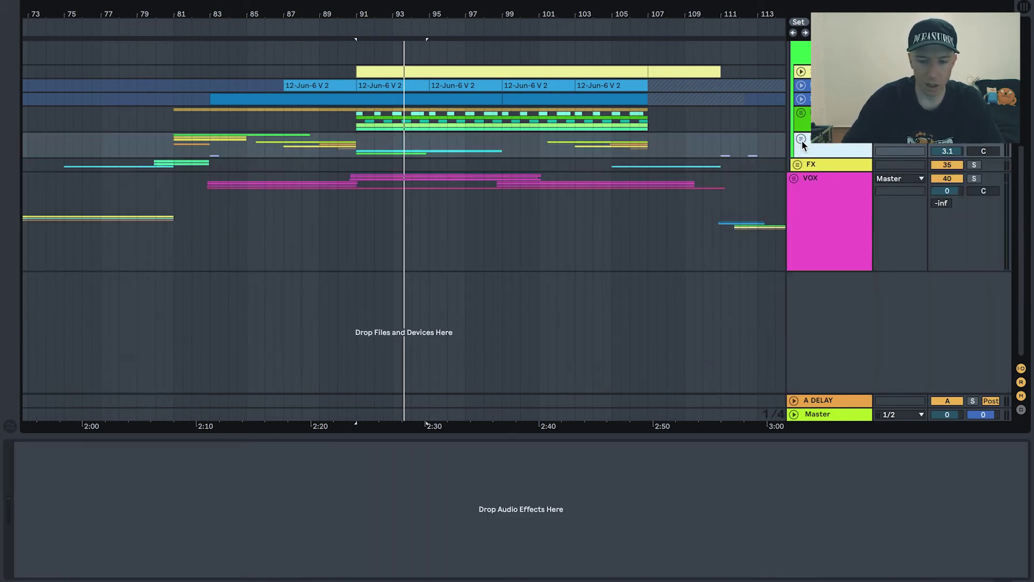
scroll(444, 164, "up", 2)
scroll(444, 163, "up", 1)
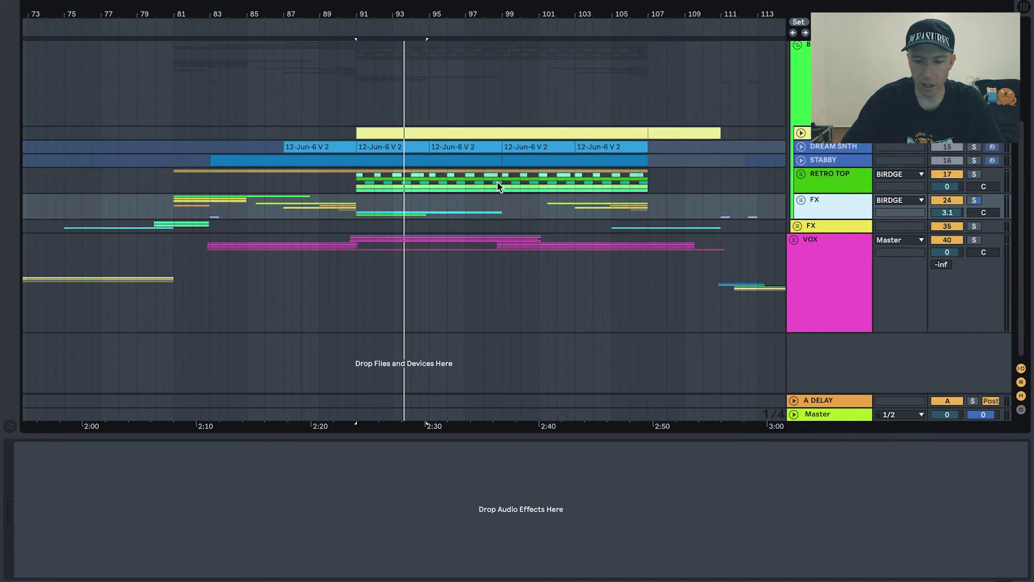
- Expand the main FX group and its VOICE SWELL subgroup to view their clips, and fold both back up
left_click(798, 226)
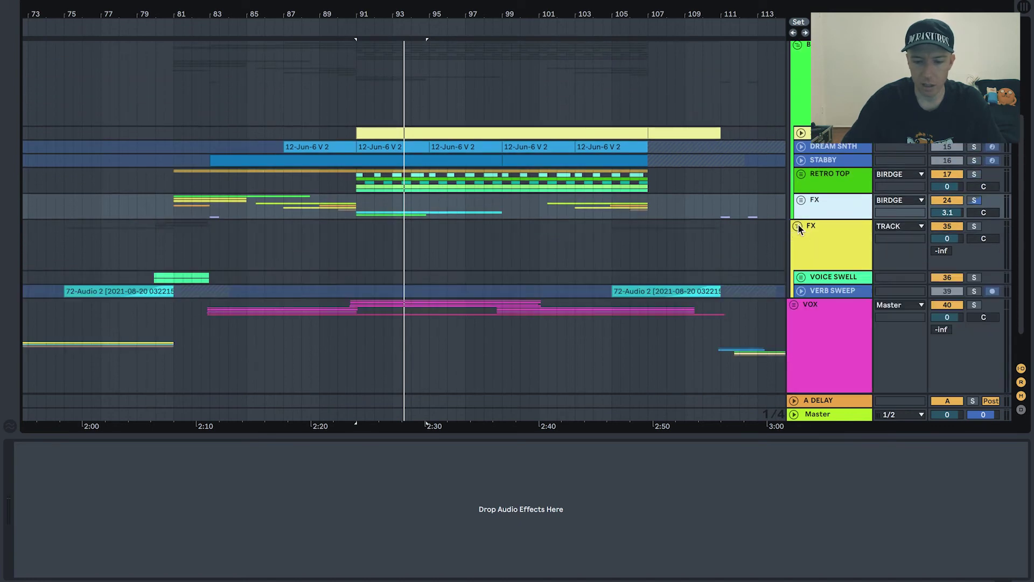
left_click(801, 277)
scroll(801, 275, "down", 2)
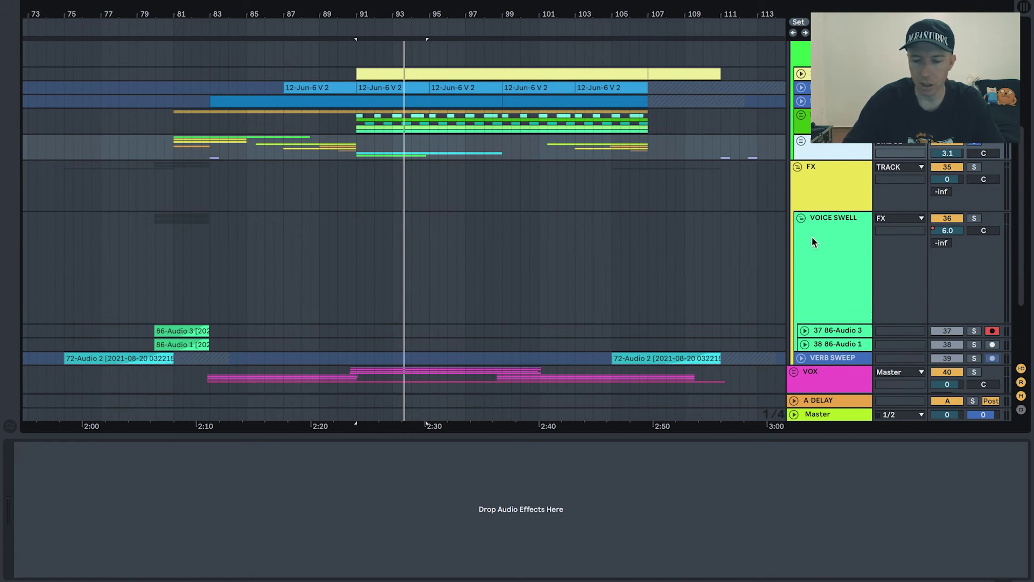
left_click(801, 218)
scroll(800, 226, "up", 2)
left_click(797, 232)
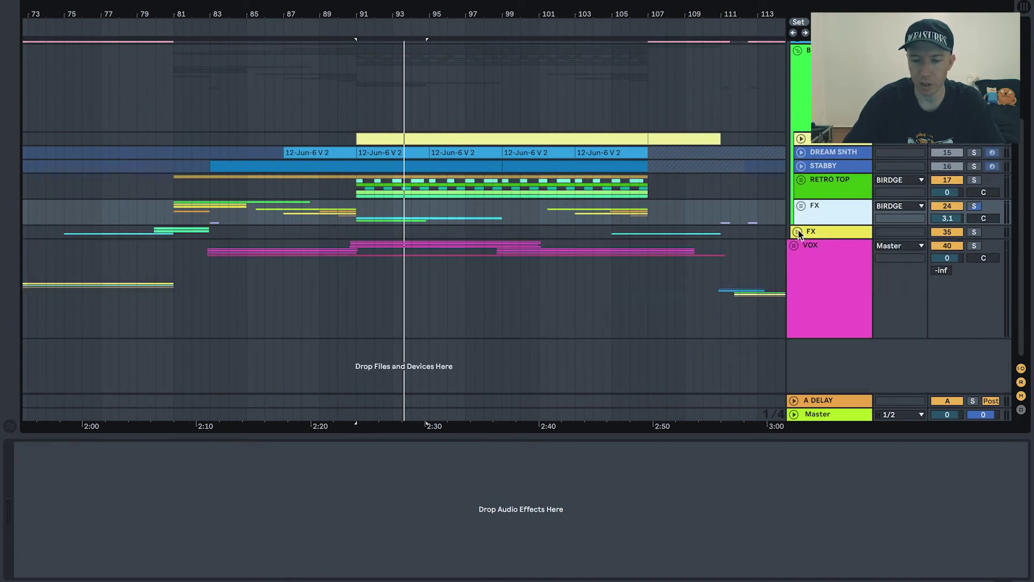
- Fold the whole BIRDGE group into a single overview track
scroll(802, 167, "up", 2)
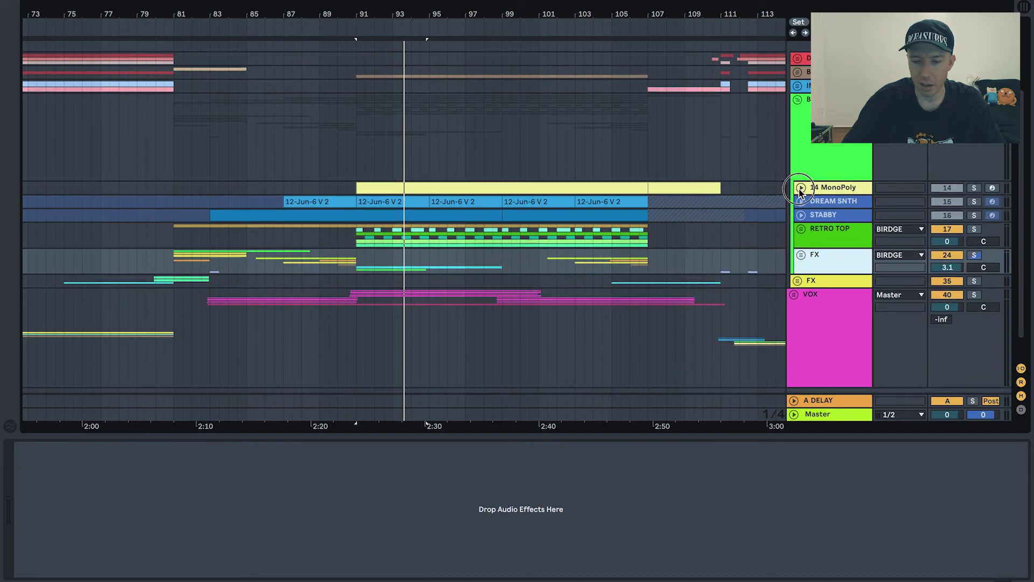
left_click(799, 187)
left_click(798, 188)
left_click(798, 101)
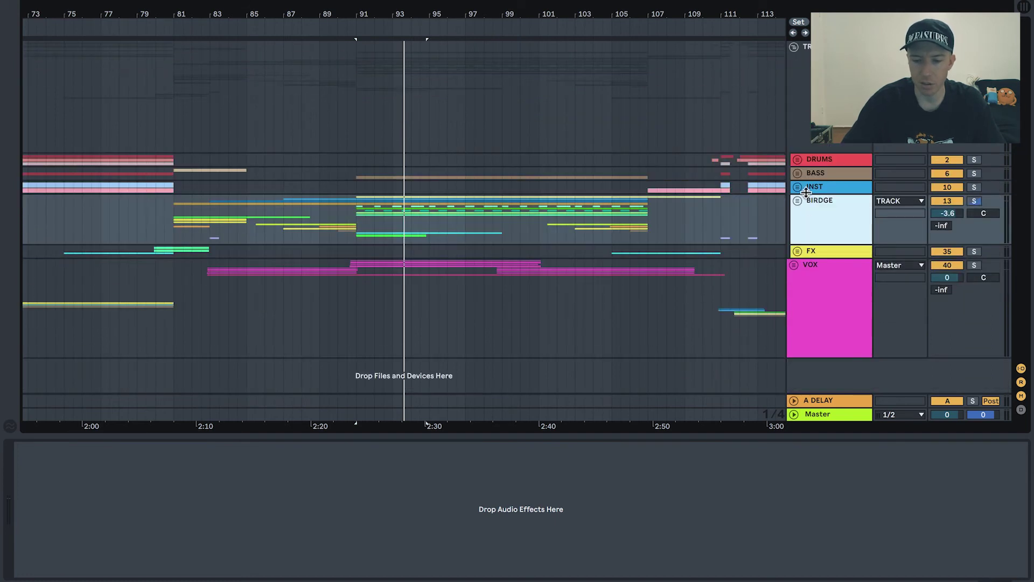
- Expand the BASS group, check the SUB track's devices, and play the 9 Jup-8 V3 clip in solo from bar 91
left_click(795, 175)
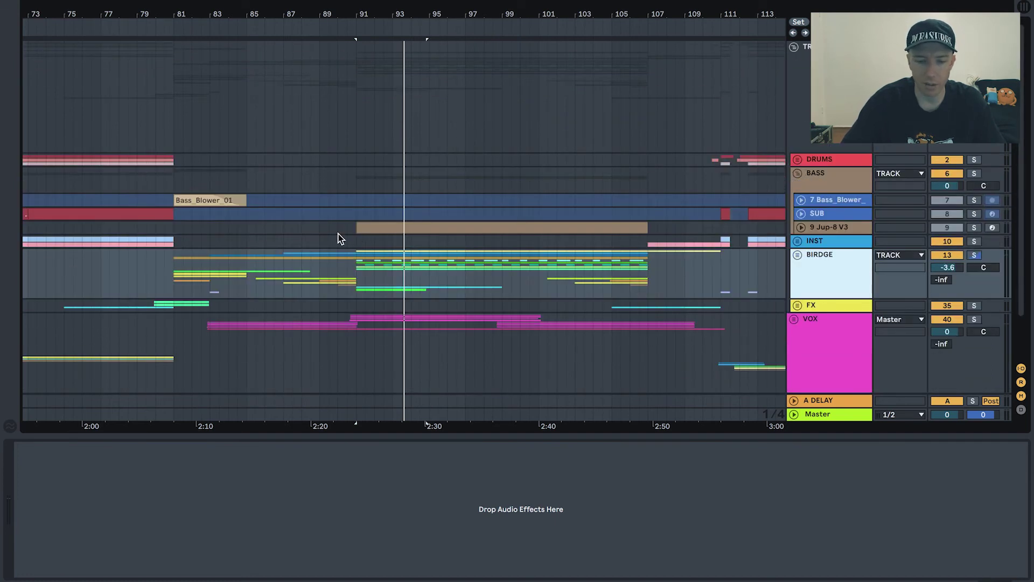
left_click(401, 227)
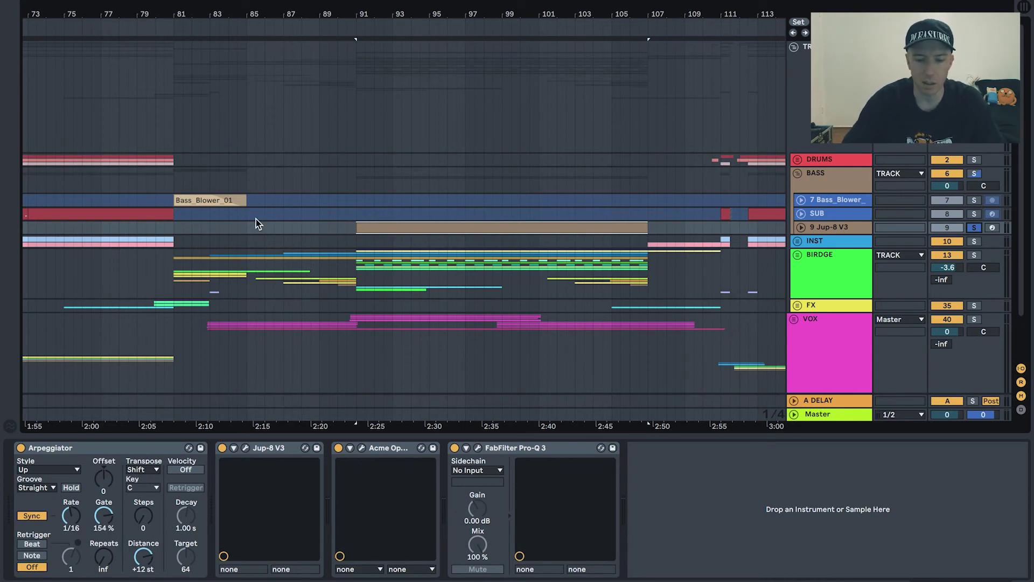
left_click(833, 215)
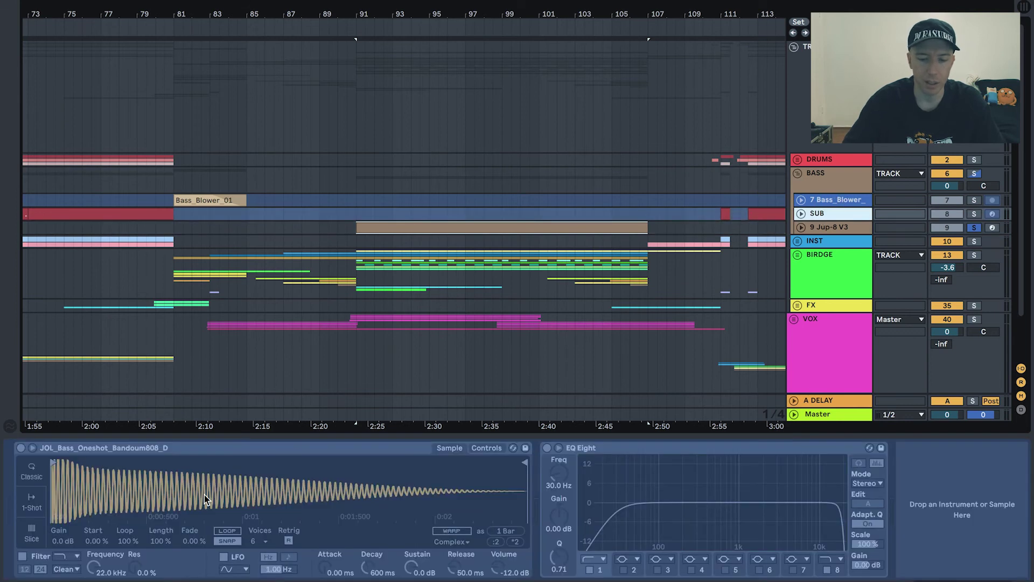
left_click(803, 231)
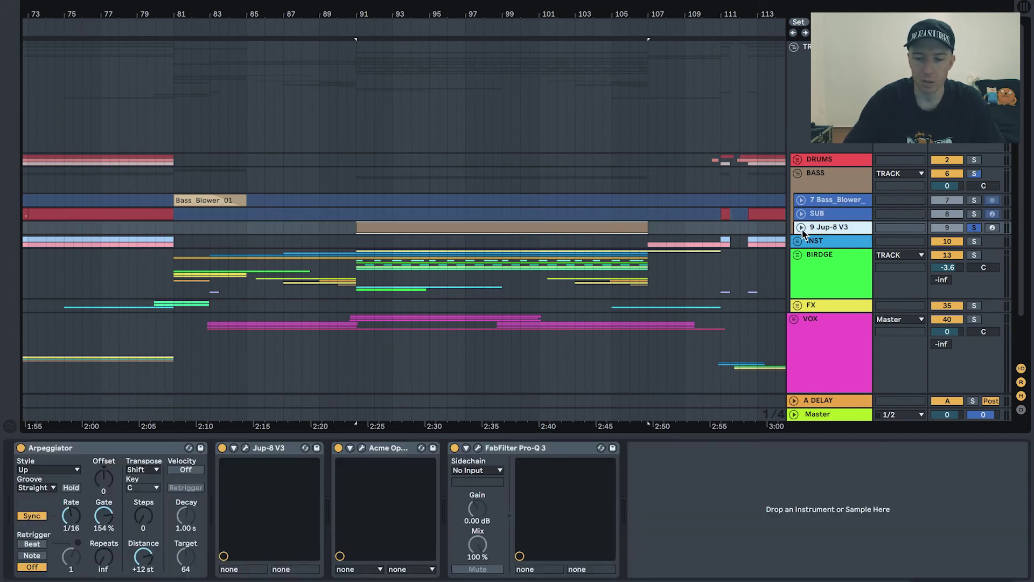
left_click(466, 231)
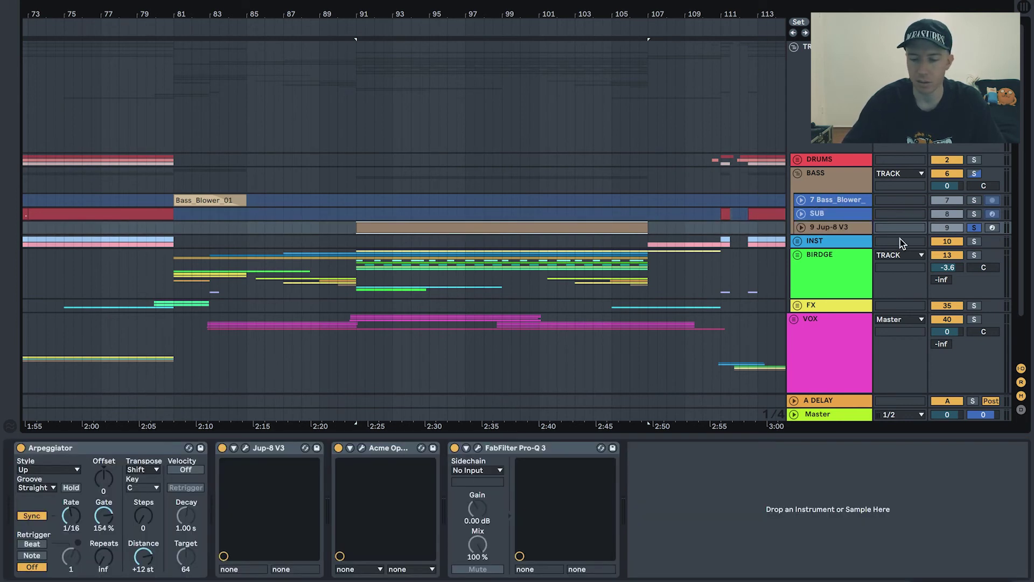
key("space")
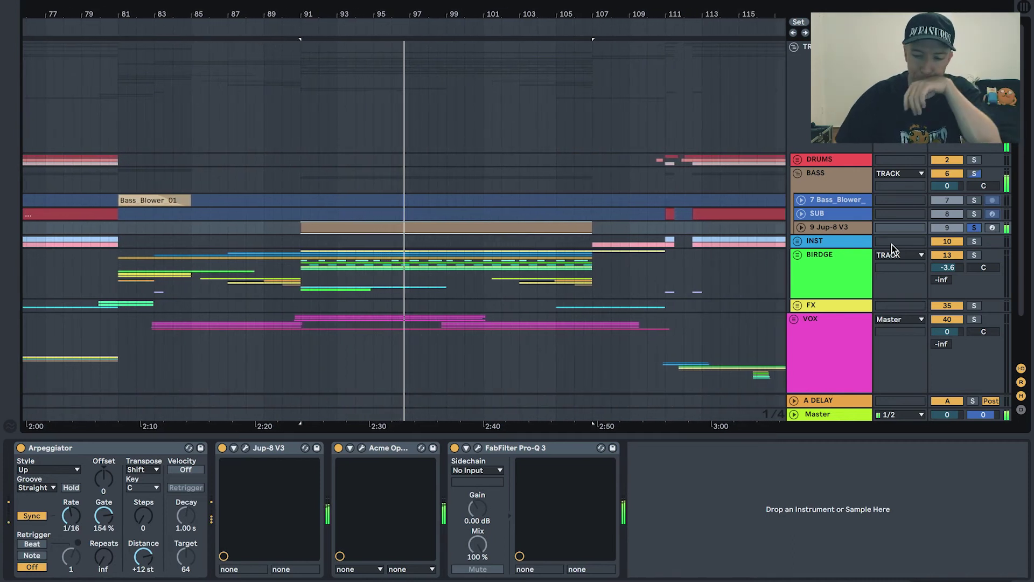
- Compare the 9 Jup-8 V3 track's device chain with the BASS group's sidechain compressors
left_click(829, 227)
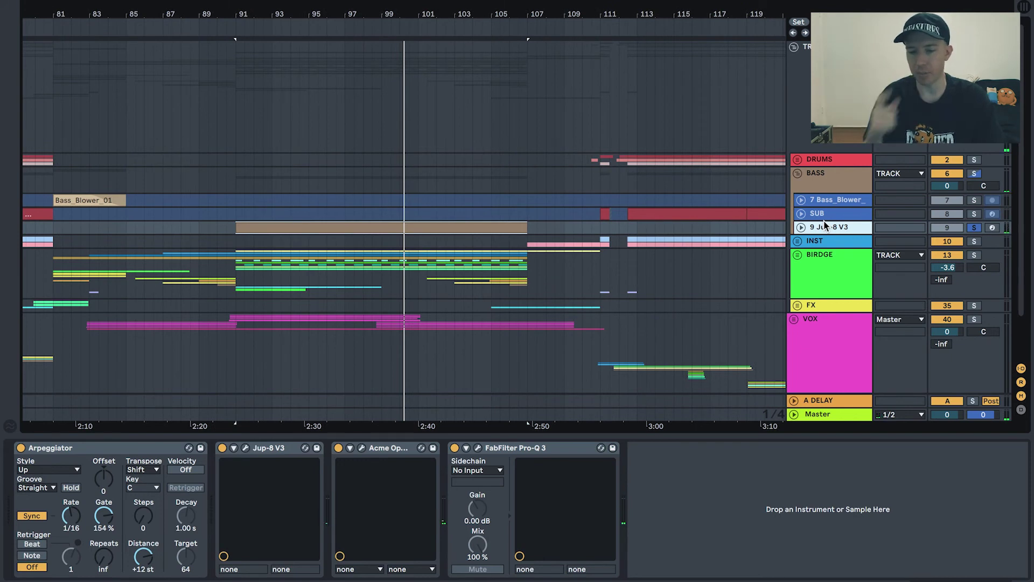
left_click(817, 189)
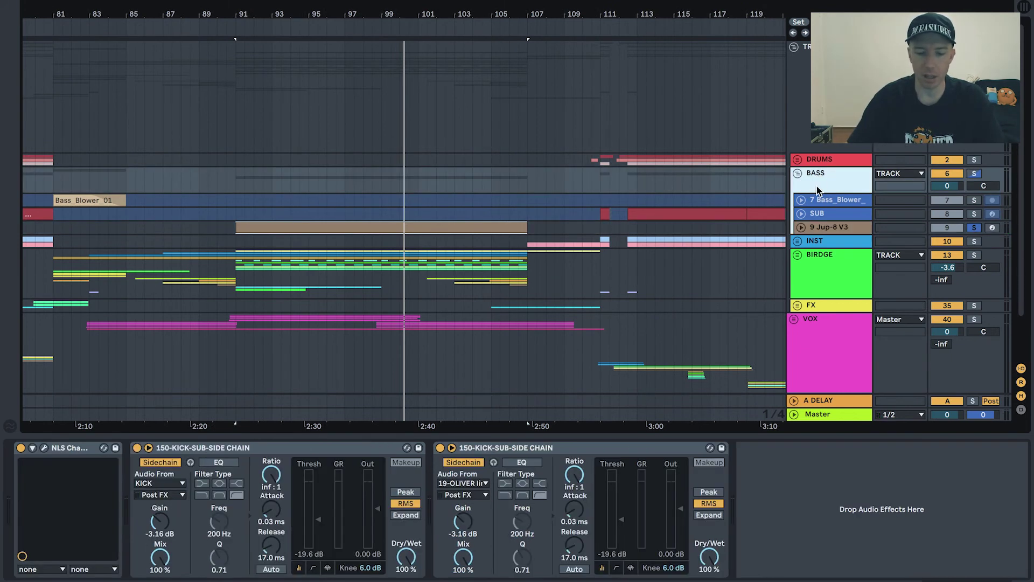
left_click(826, 228)
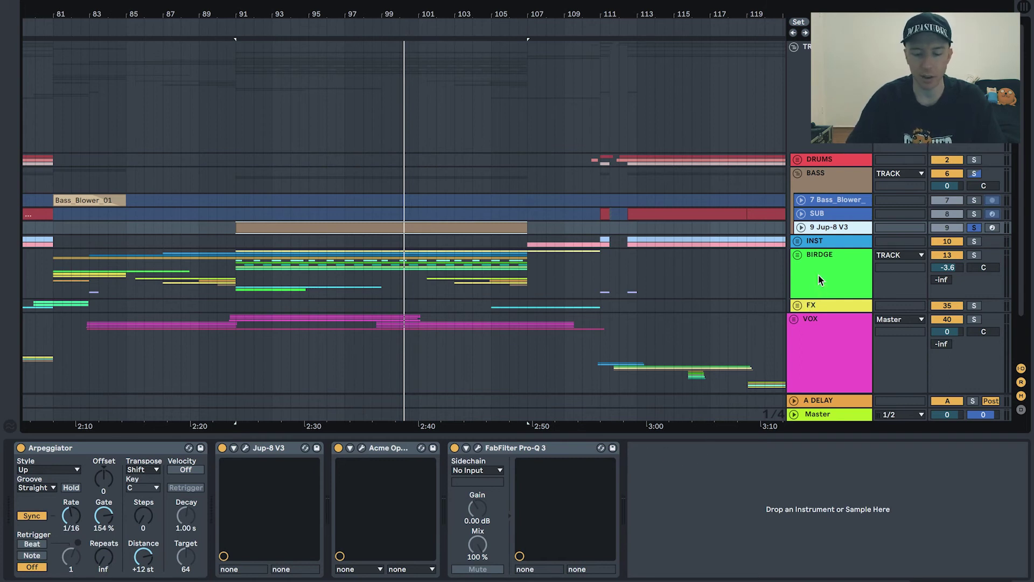
left_click(825, 190)
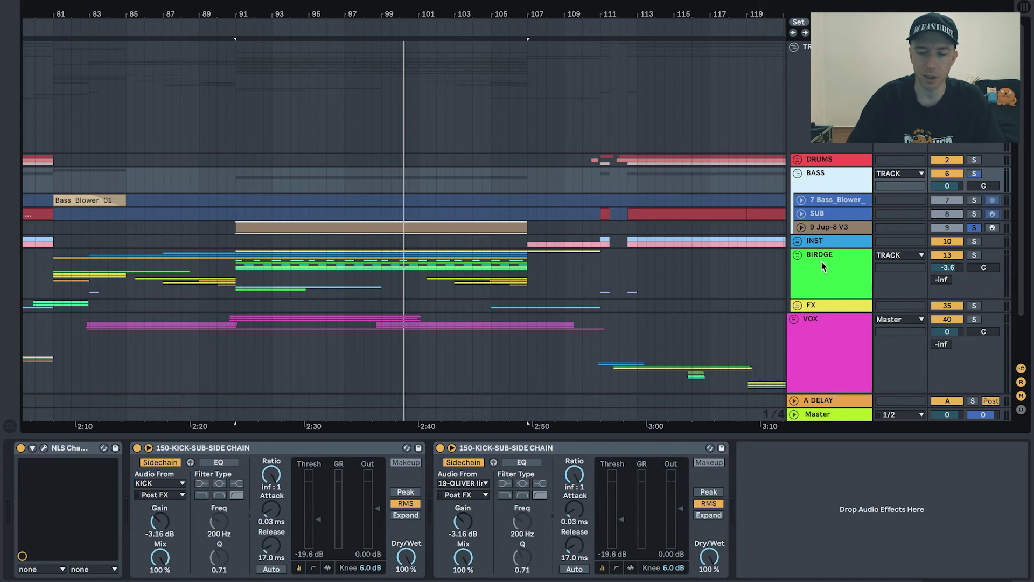
left_click(818, 231)
- Select the 9 Jup-8 V3 clip and replay a few bars of it in solo from bar 91
left_click(445, 236)
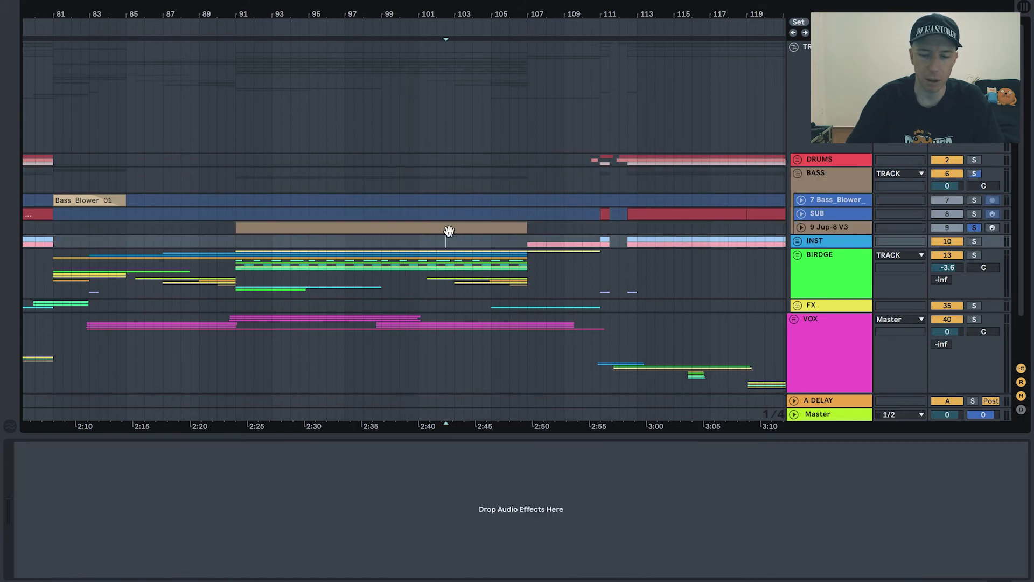
left_click(468, 230)
key("space")
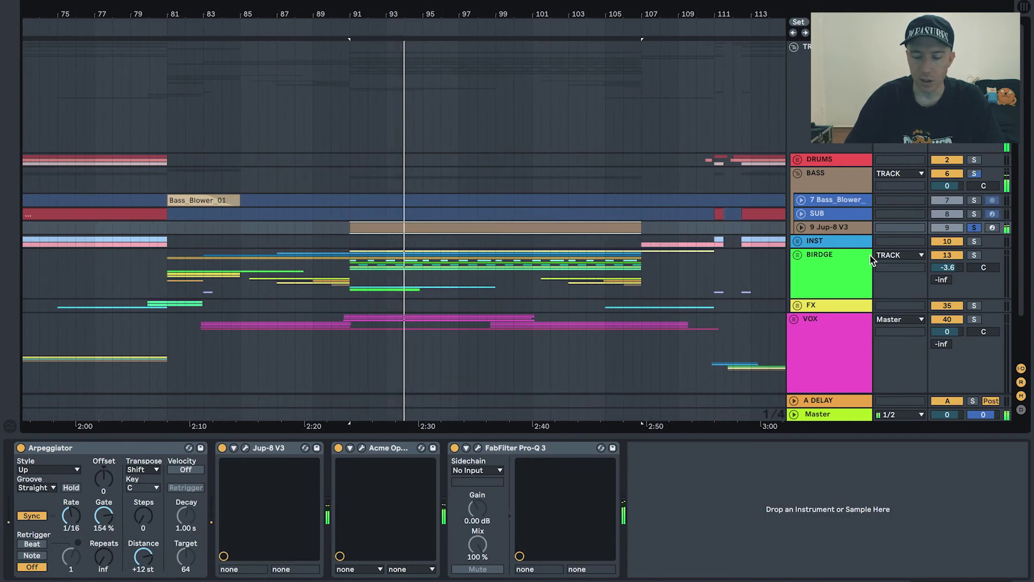
key("space")
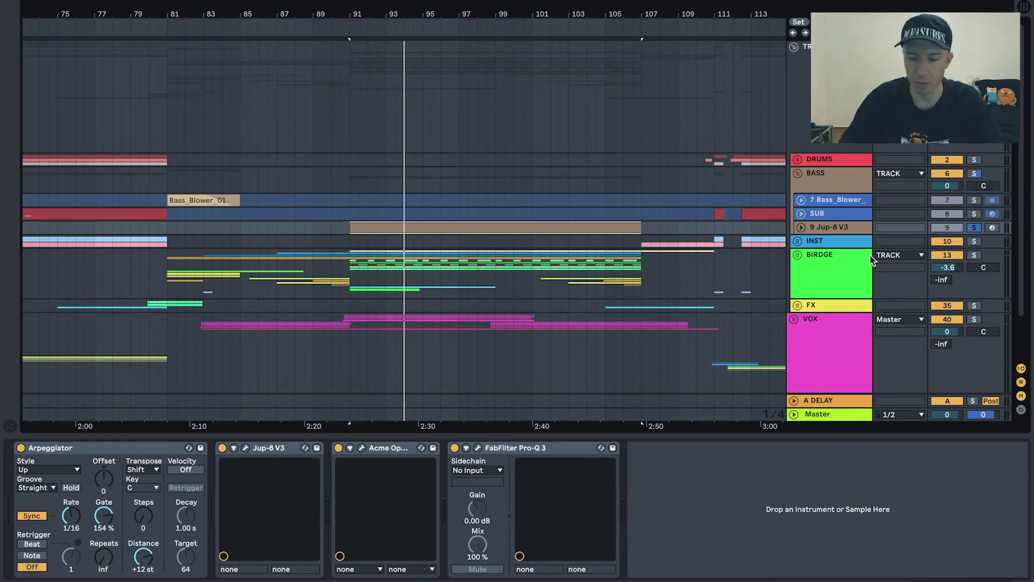
- Turn off the solo on the 9 Jup-8 V3 track and fold the BASS group
left_click(817, 254)
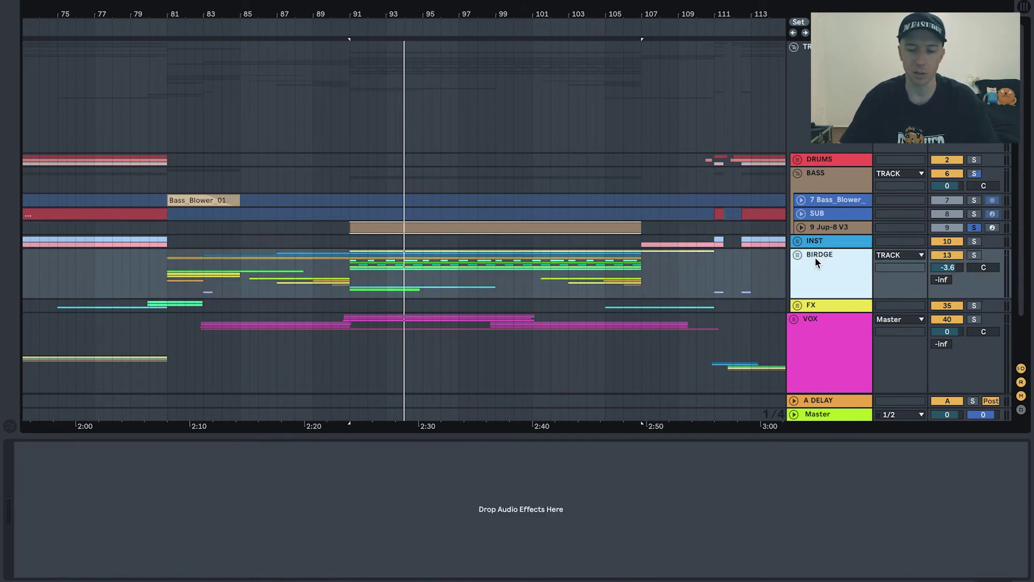
scroll(968, 264, "down", 1)
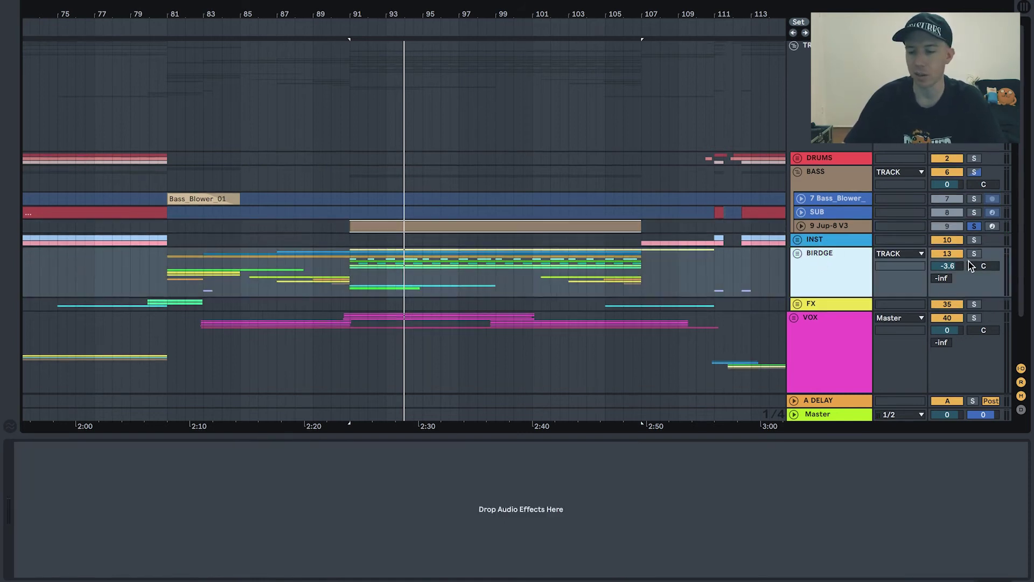
left_click(976, 233)
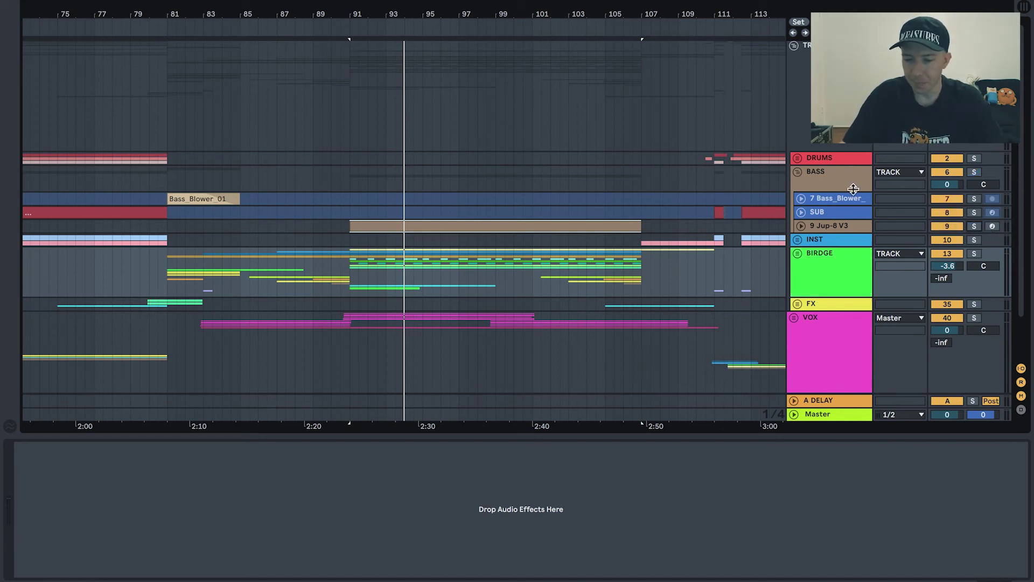
left_click(797, 172)
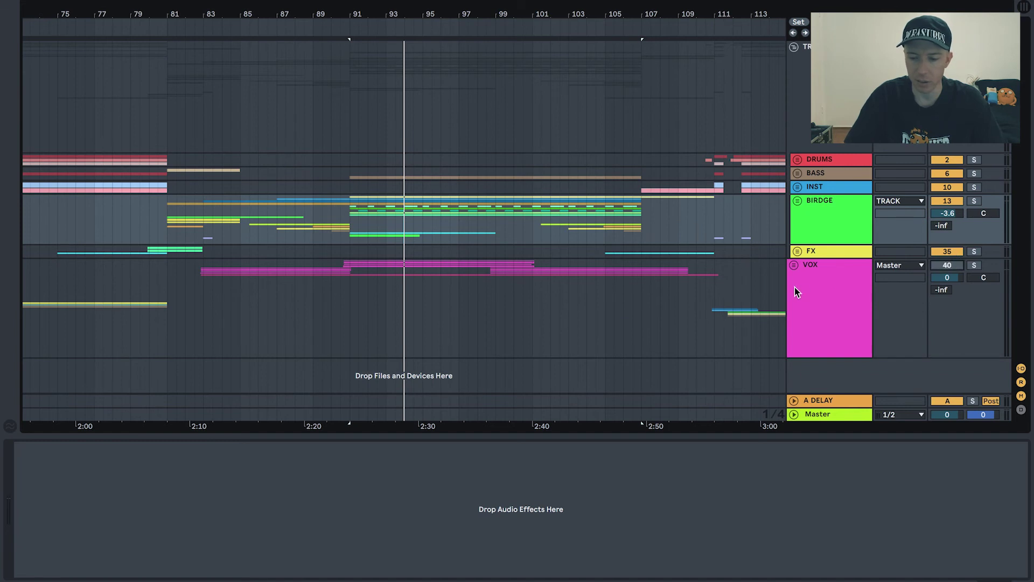
- Play the instrumental from about bar 75 through the bridge with VOX muted, viewing the BIRDGE tracks and folding them again
left_click(71, 275)
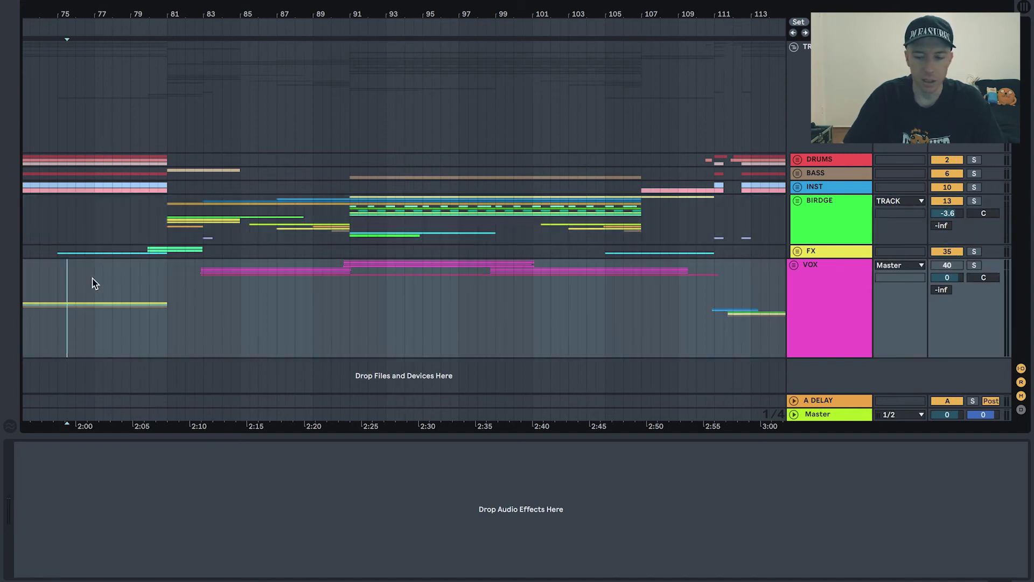
key("space")
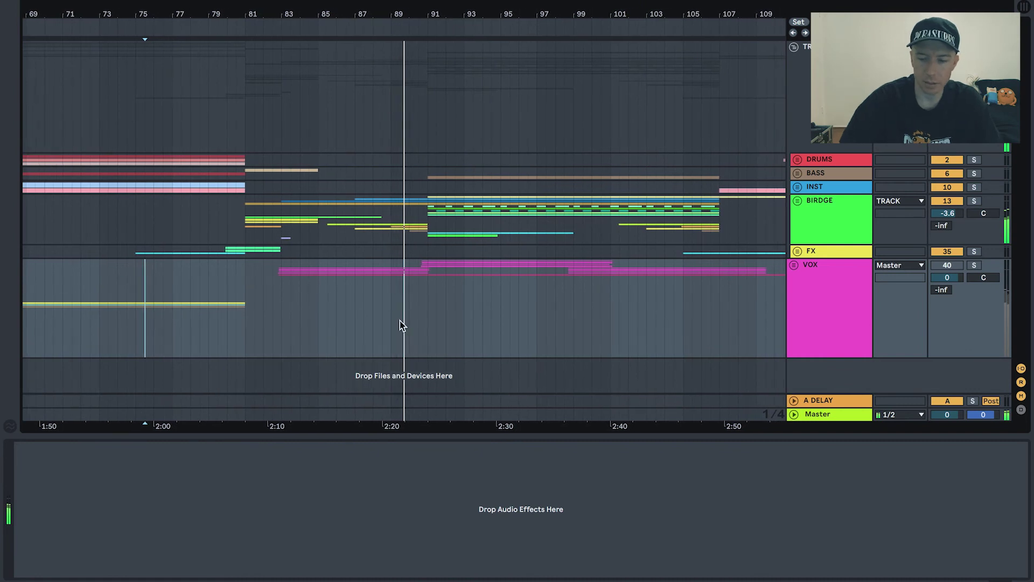
left_click(798, 203)
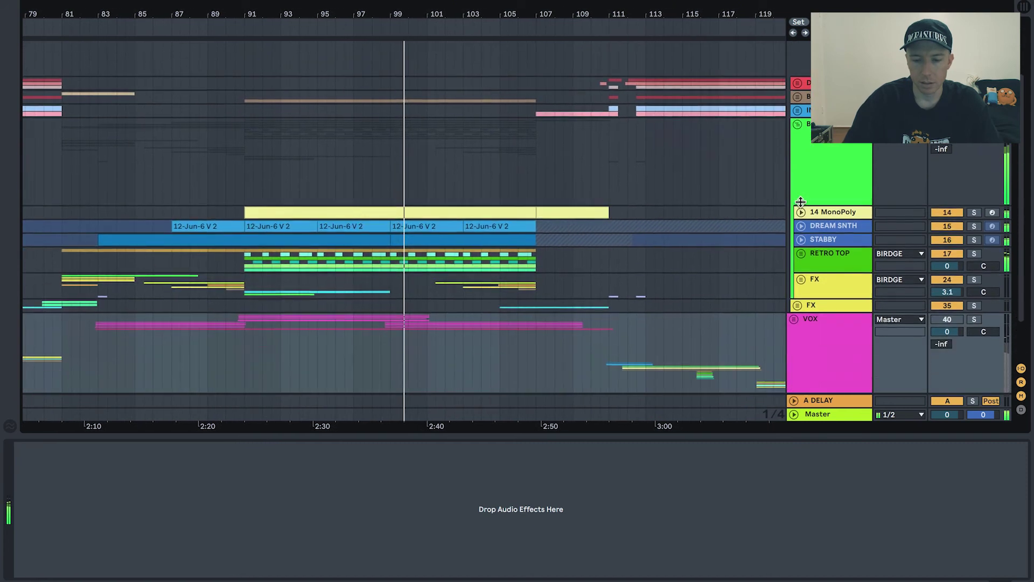
scroll(803, 188, "down", 3)
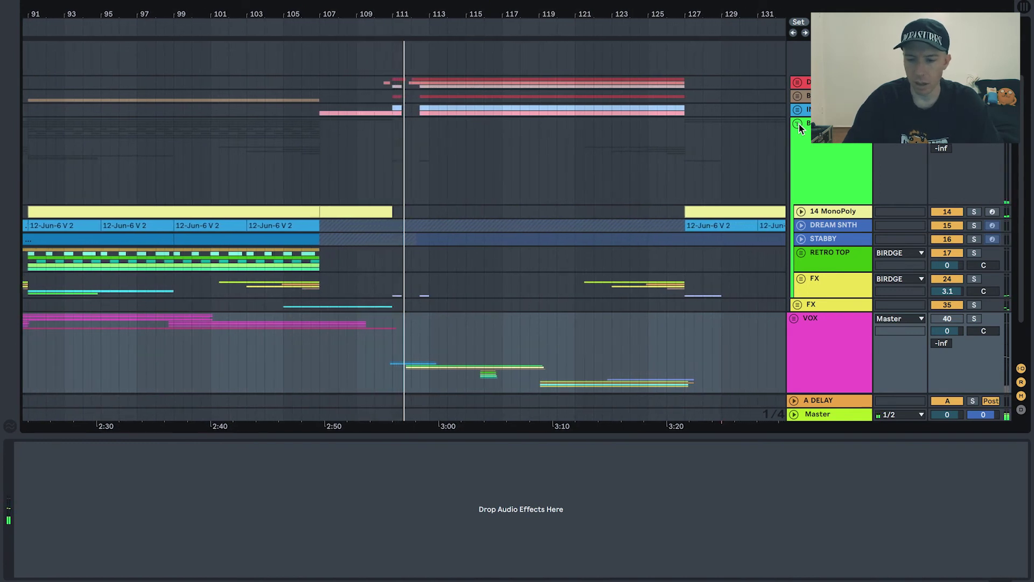
left_click(798, 124)
- Expand the VOX group and locate the bridge vocals in BRG VOX from about bar 83
left_click(798, 265)
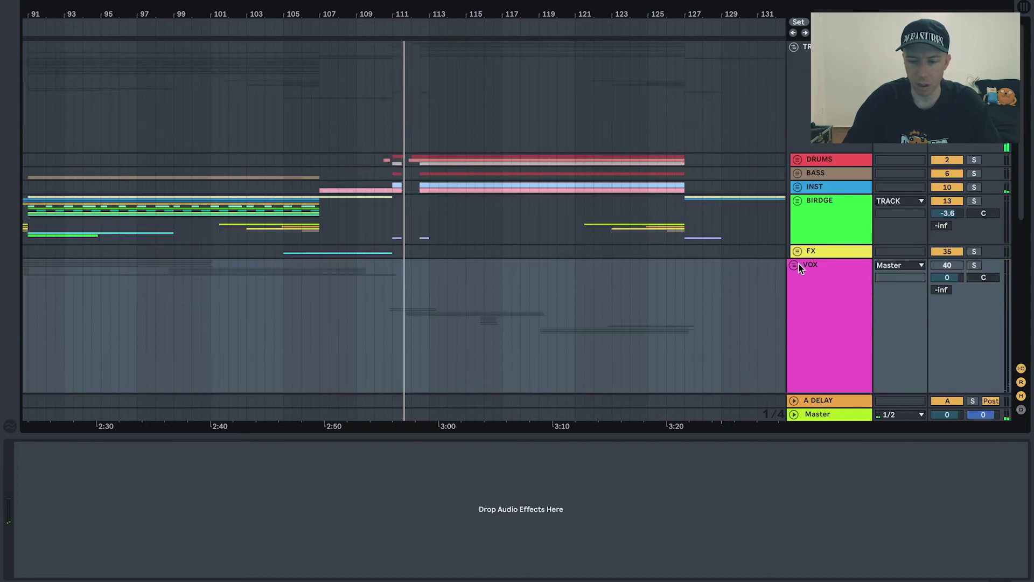
scroll(823, 265, "down", 2)
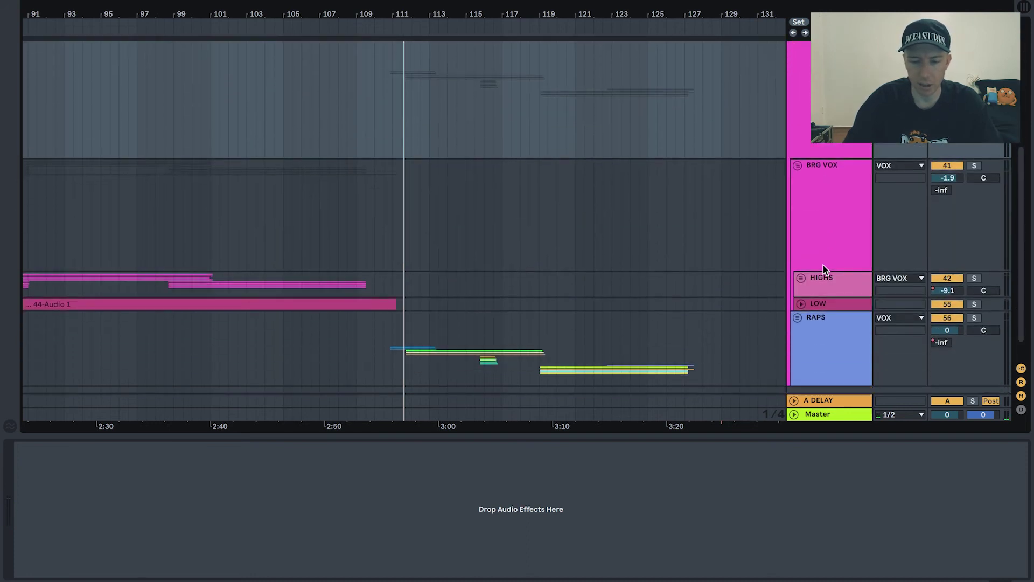
scroll(723, 260, "left", 2)
scroll(723, 259, "left", 3)
scroll(793, 277, "down", 1)
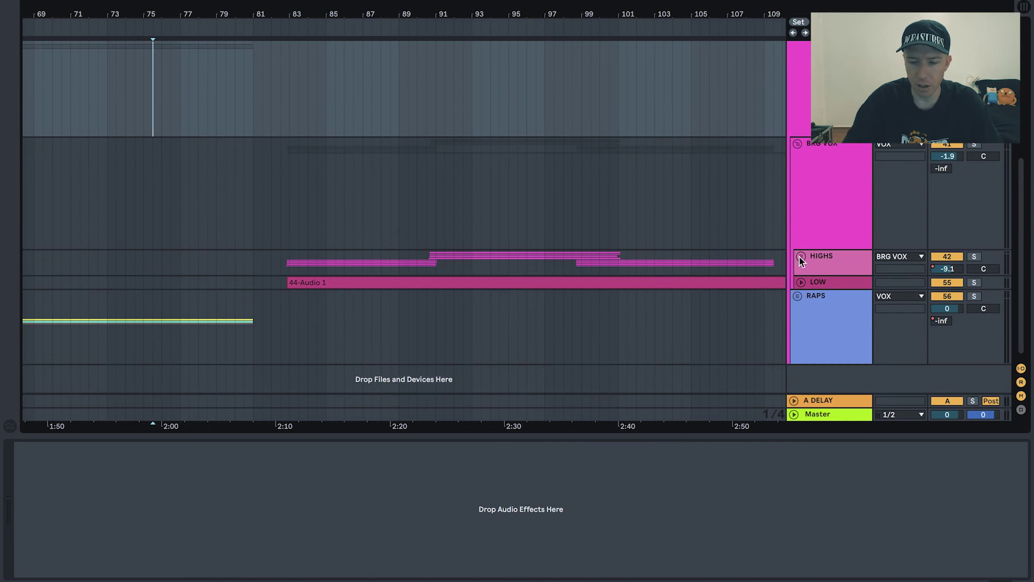
- Unfold the HIGHS and BRIDGE vocal subgroups and the LOW track, and show the LOW track's effects
left_click(800, 256)
scroll(802, 301, "down", 5)
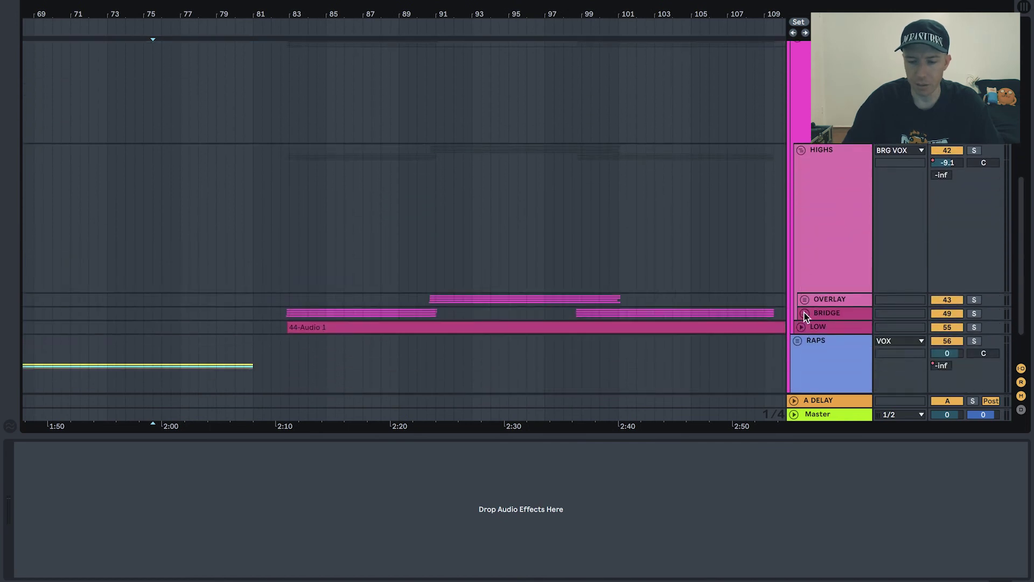
left_click(805, 314)
scroll(807, 316, "down", 4)
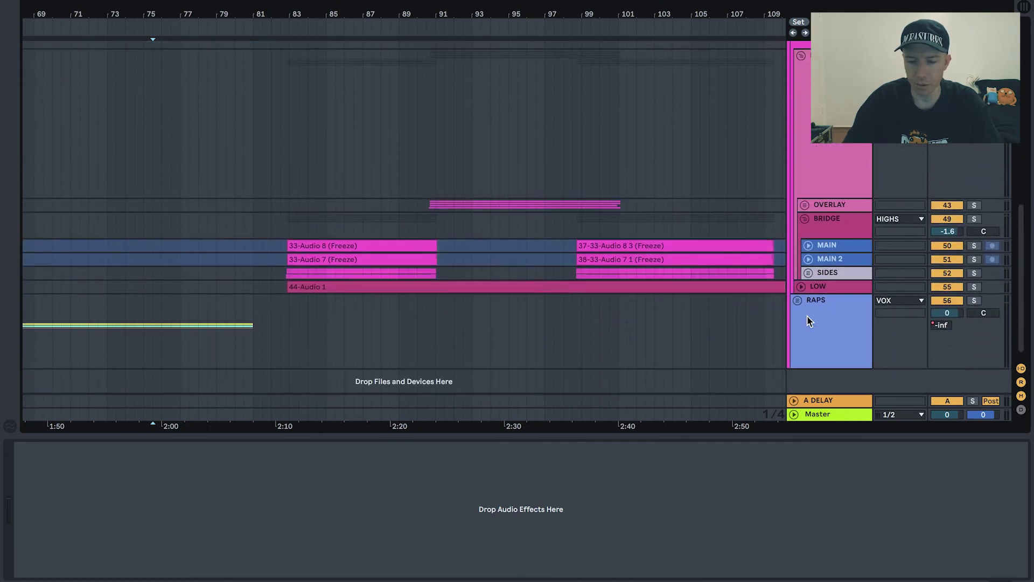
left_click(801, 287)
left_click(837, 230)
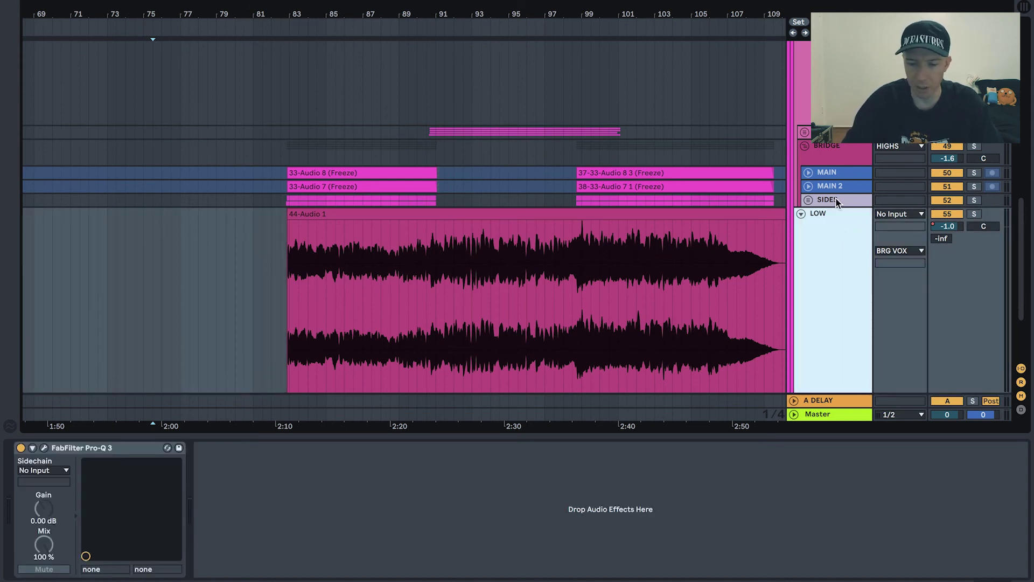
- Unfold the MAIN 2 and MAIN bridge vocal tracks and show the effects on each
left_click(809, 187)
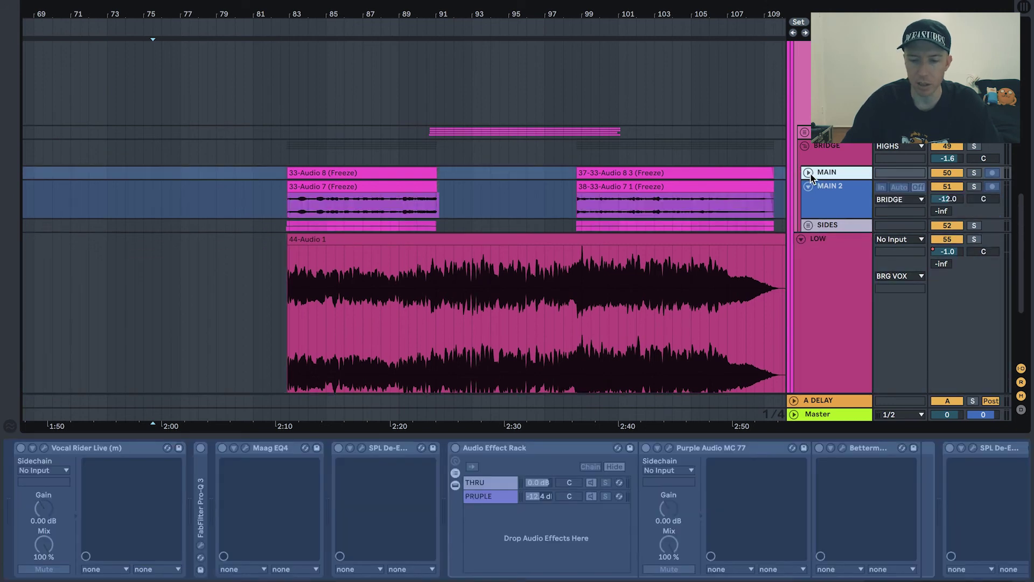
left_click(809, 172)
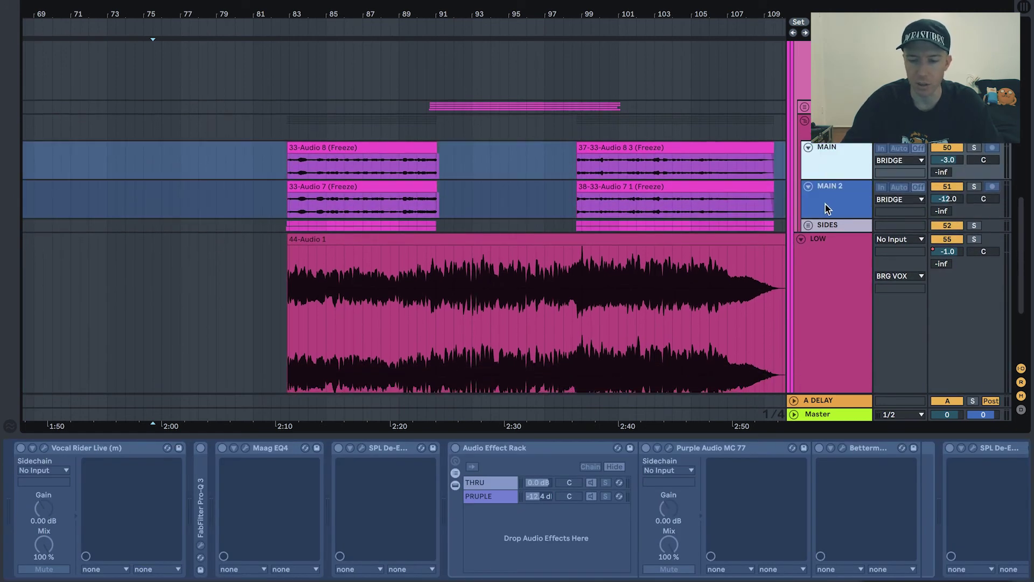
left_click(828, 209)
left_click(829, 171)
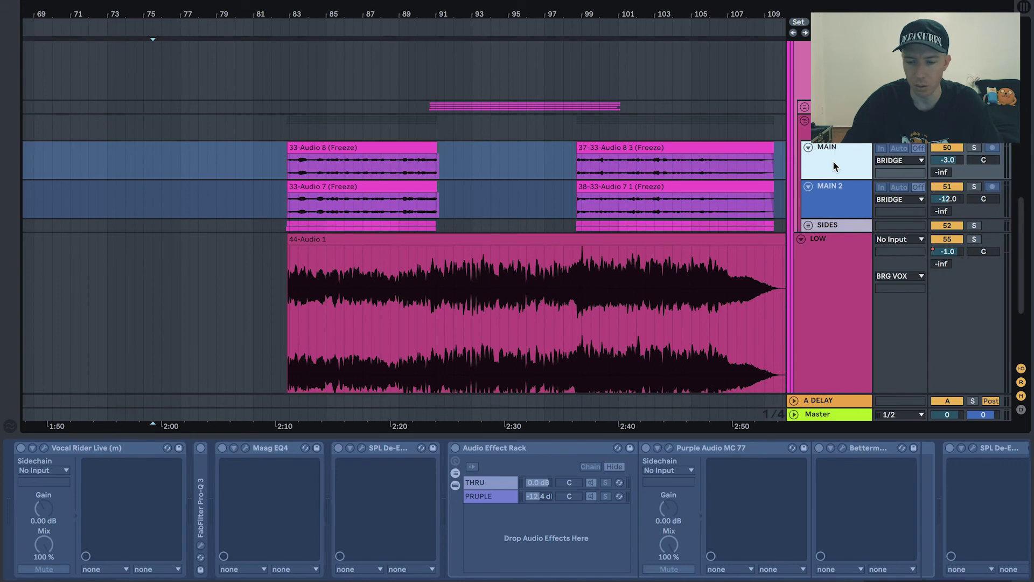
- Unfold the SIDES subgroup and show the effects of its BACK L and BACK R tracks
left_click(810, 225)
scroll(829, 161, "down", 3)
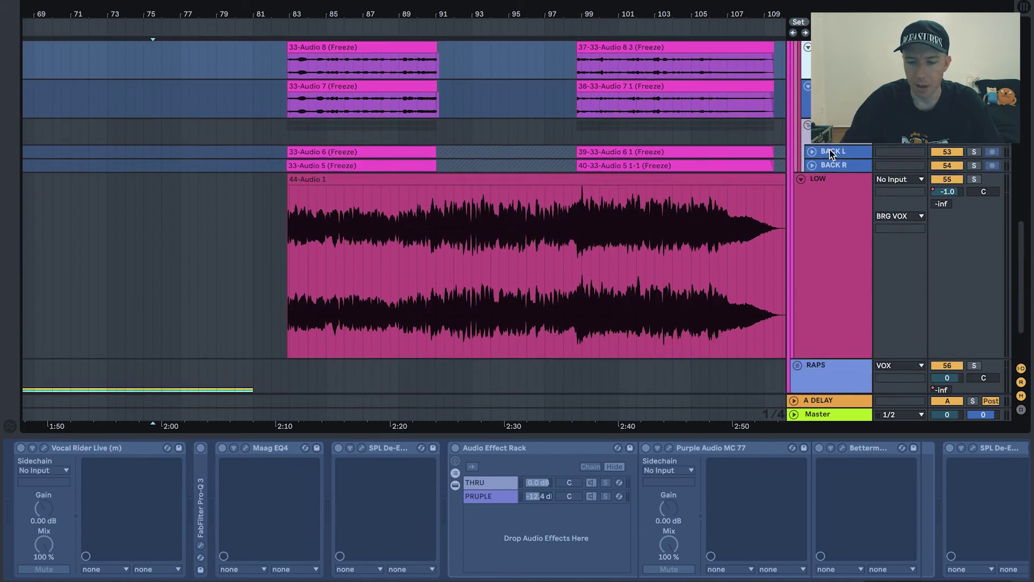
left_click(831, 154)
scroll(831, 157, "up", 2)
left_click(832, 158)
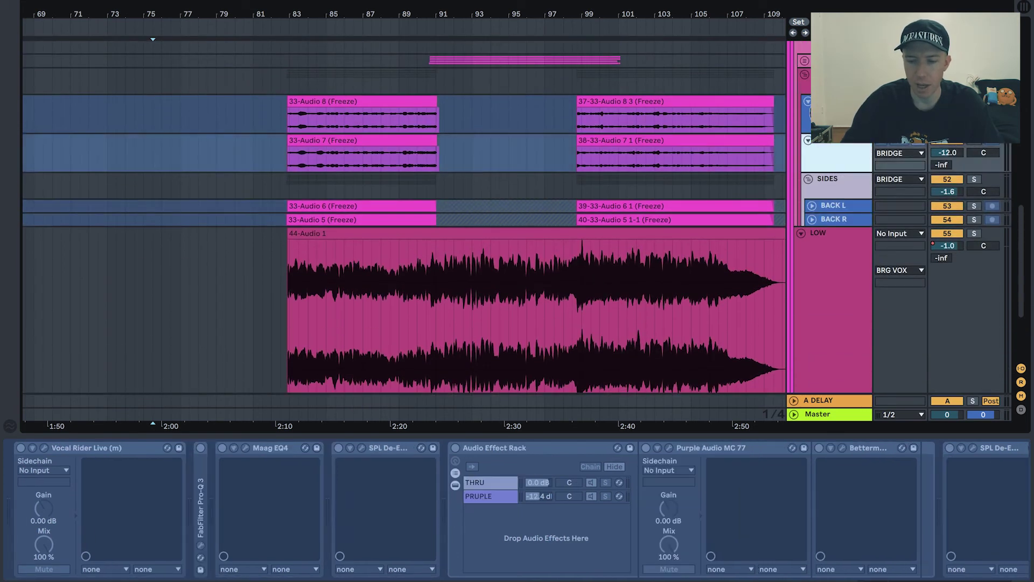
left_click(833, 205)
left_click(834, 219)
scroll(633, 152, "down", 3)
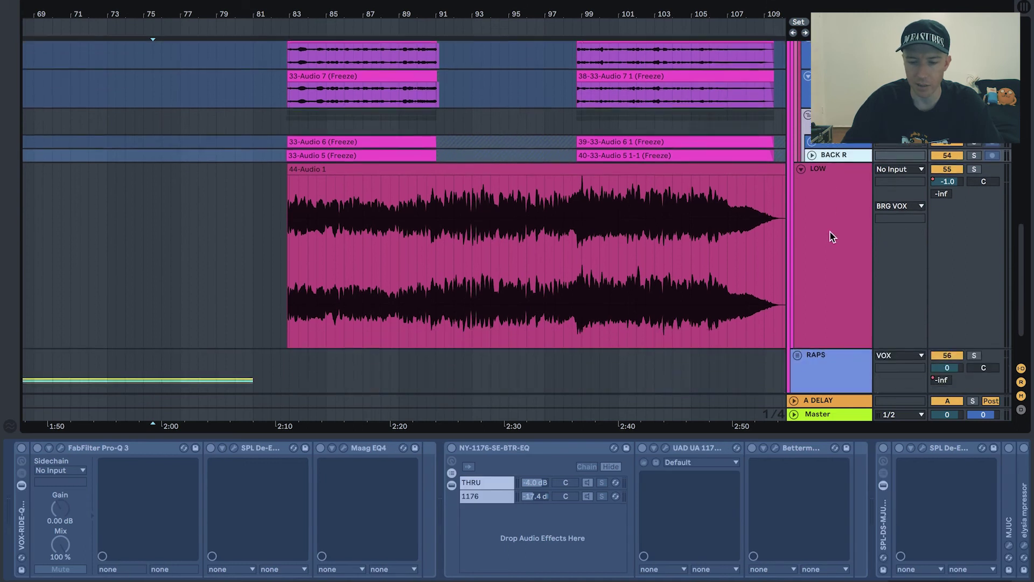
- Try to extend the start of the LOW track's audio clip to an earlier bar, and undo the change
left_click(633, 152)
scroll(649, 185, "up", 4)
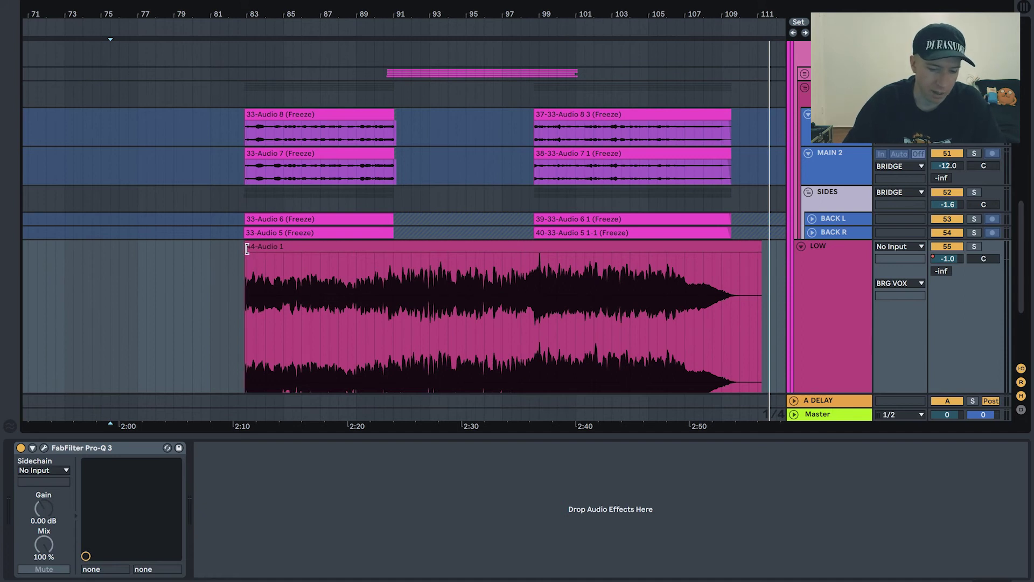
left_click_drag(247, 249, 220, 247)
key("ctrl+z")
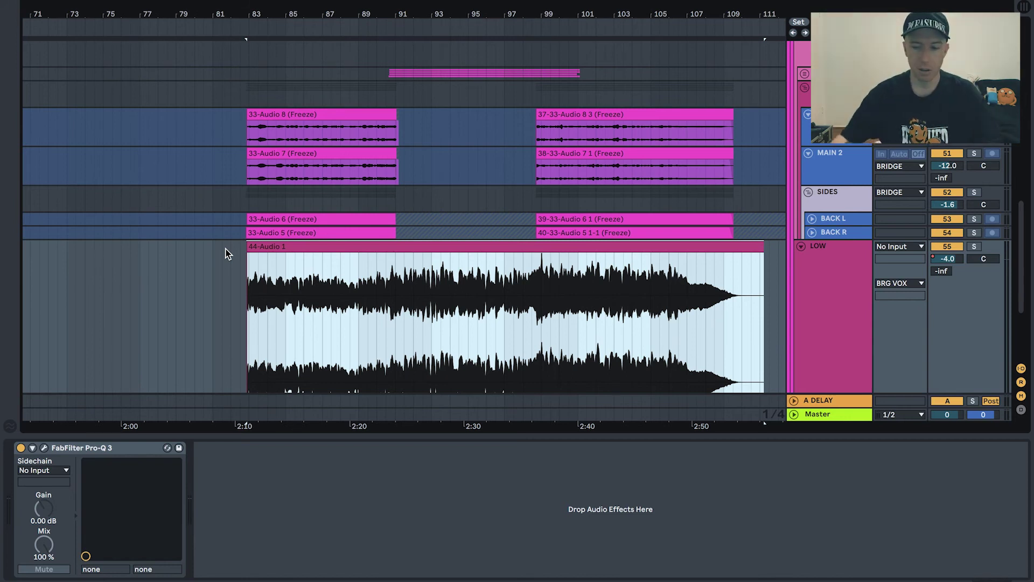
- Solo the LOW track, select its bridge clip and start playback from bar 83
left_click(835, 268)
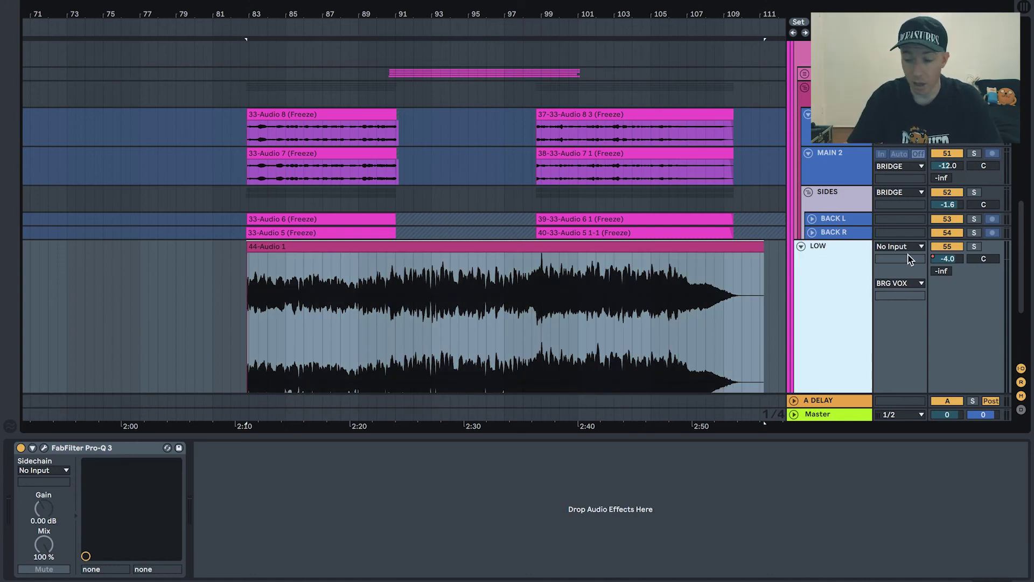
left_click(527, 243)
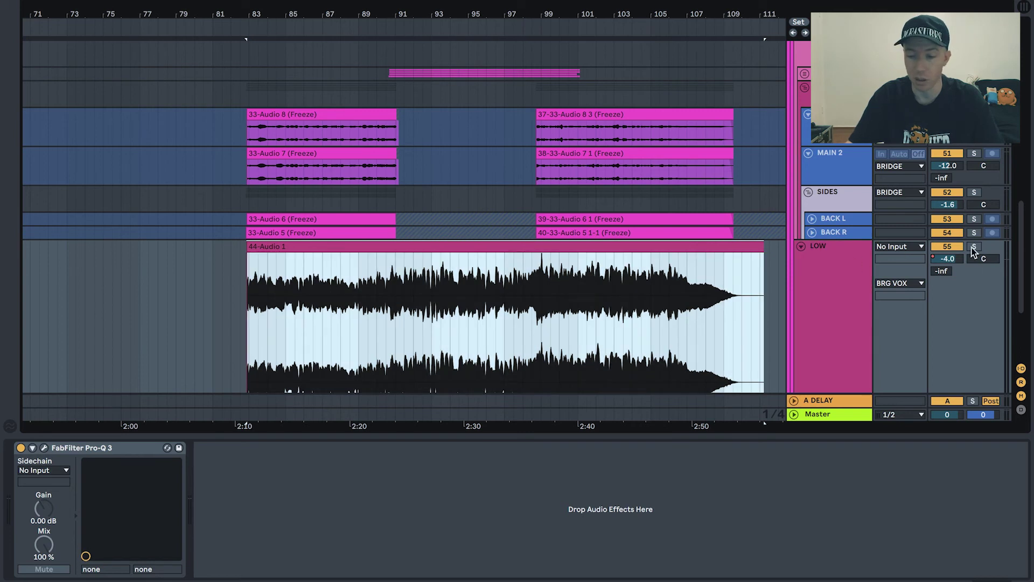
left_click(974, 247)
left_click(389, 249)
scroll(389, 250, "down", 3)
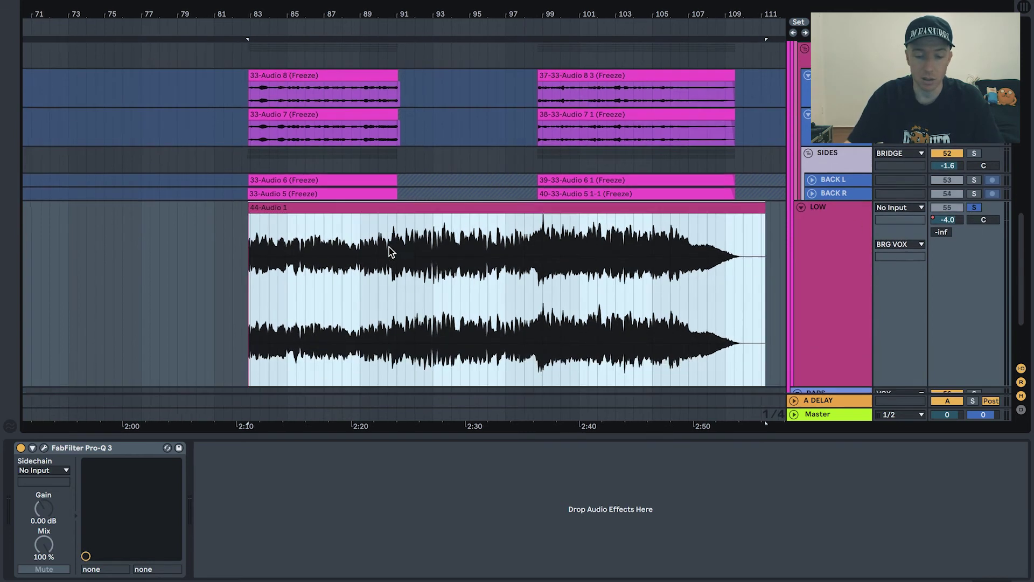
scroll(390, 252, "right", 1)
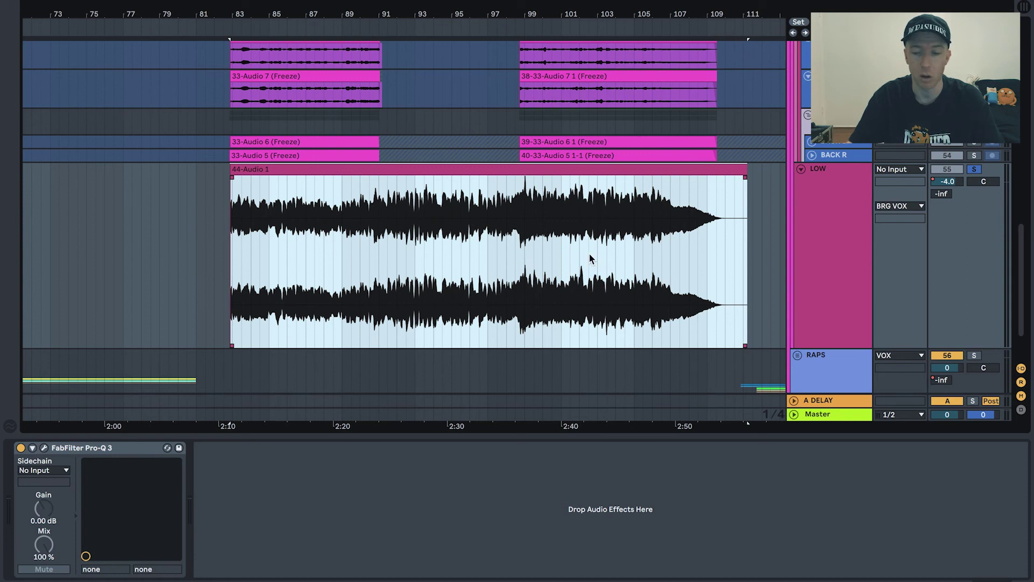
key("space")
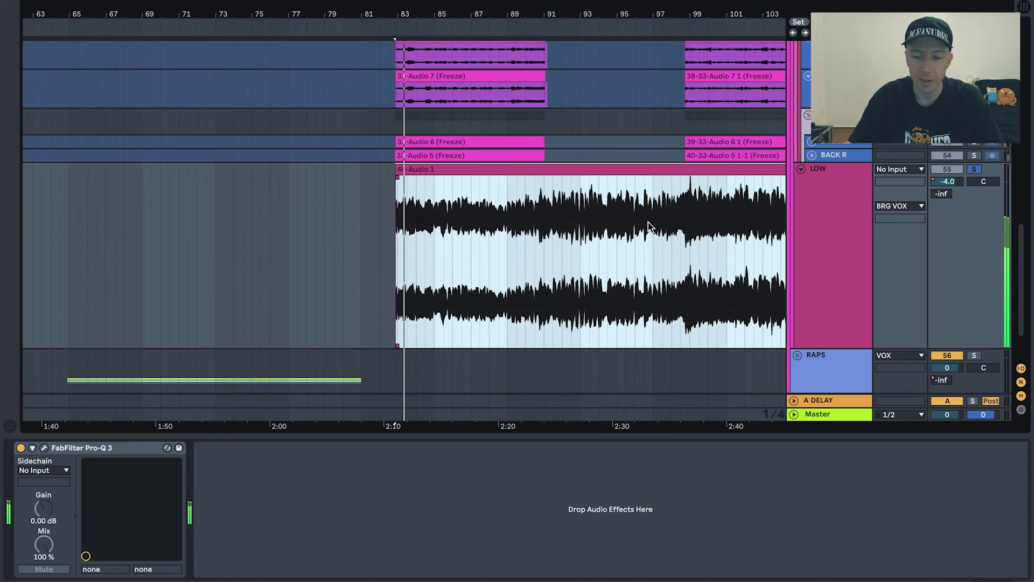
- Check the solo states up to the VOX group and play the soloed LOW track through to about bar 110
scroll(967, 191, "up", 10)
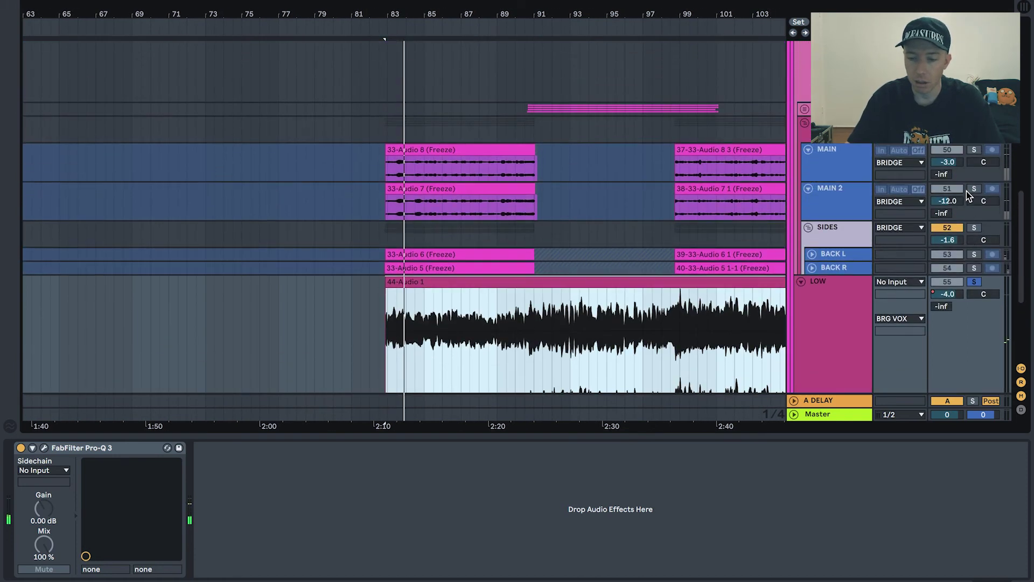
scroll(966, 191, "up", 8)
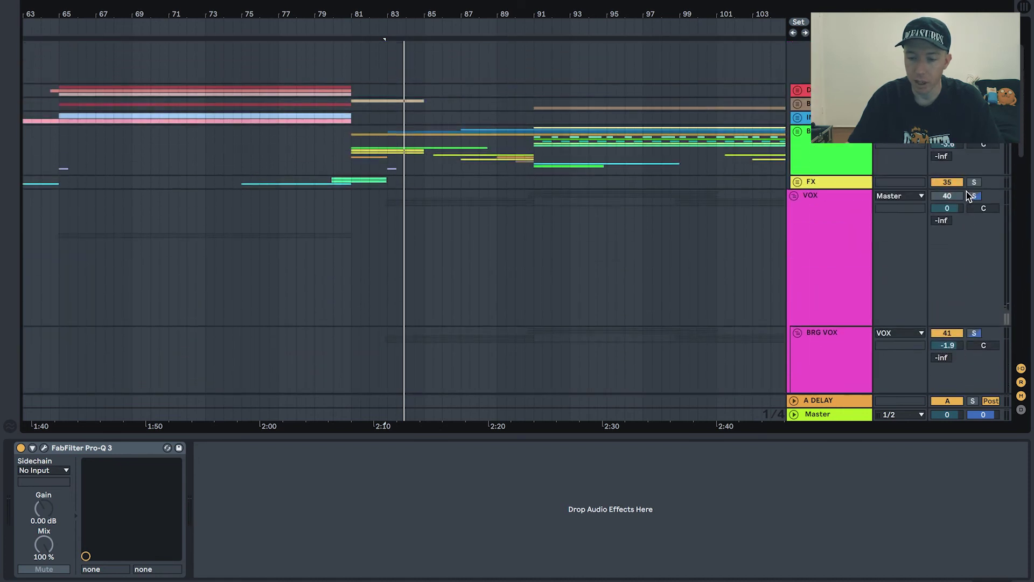
scroll(807, 268, "down", 10)
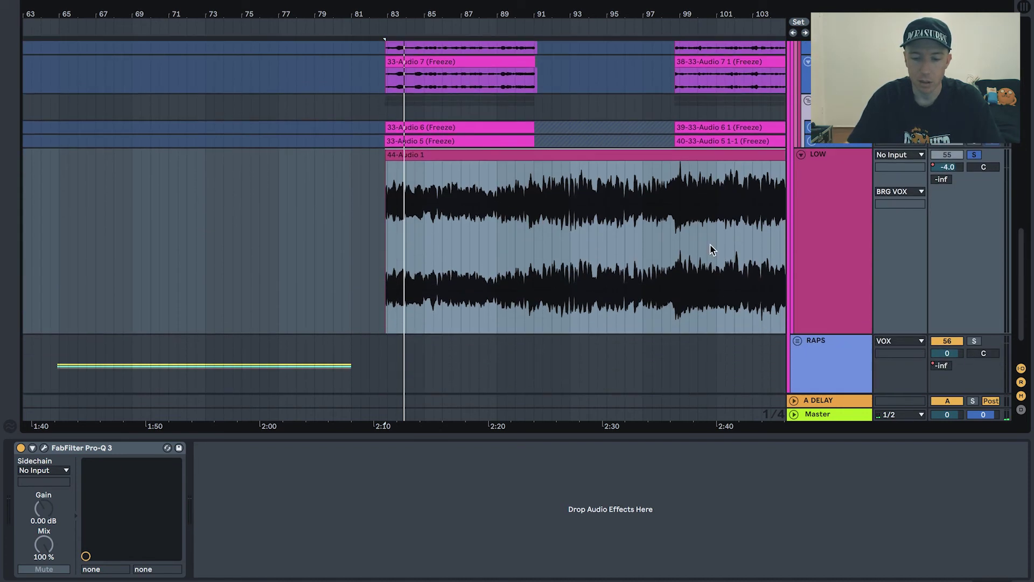
left_click(861, 192)
key("space")
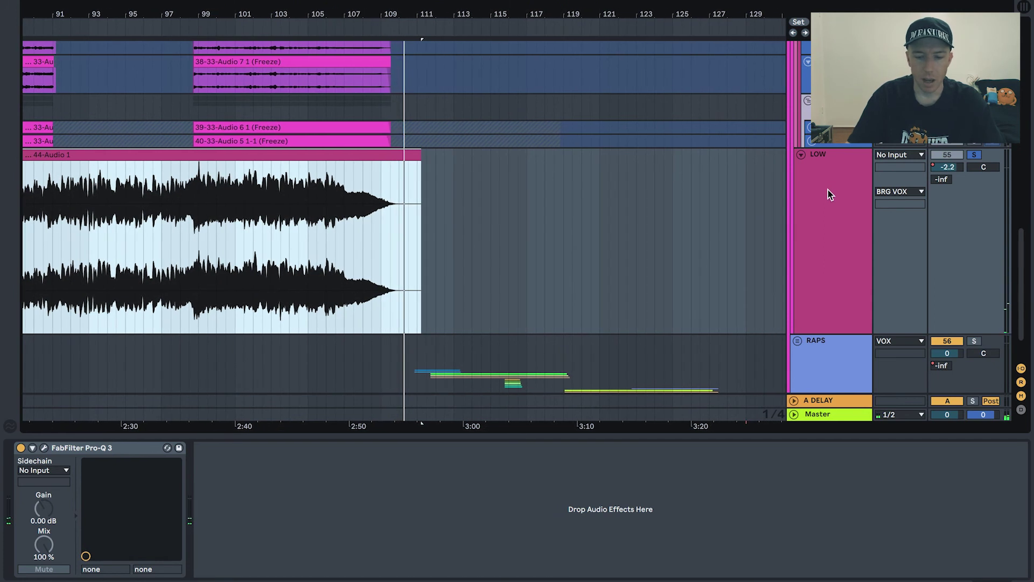
- Show the BRG VOX group's effects chain and look through it as far as the FX rack
scroll(564, 203, "left", 10)
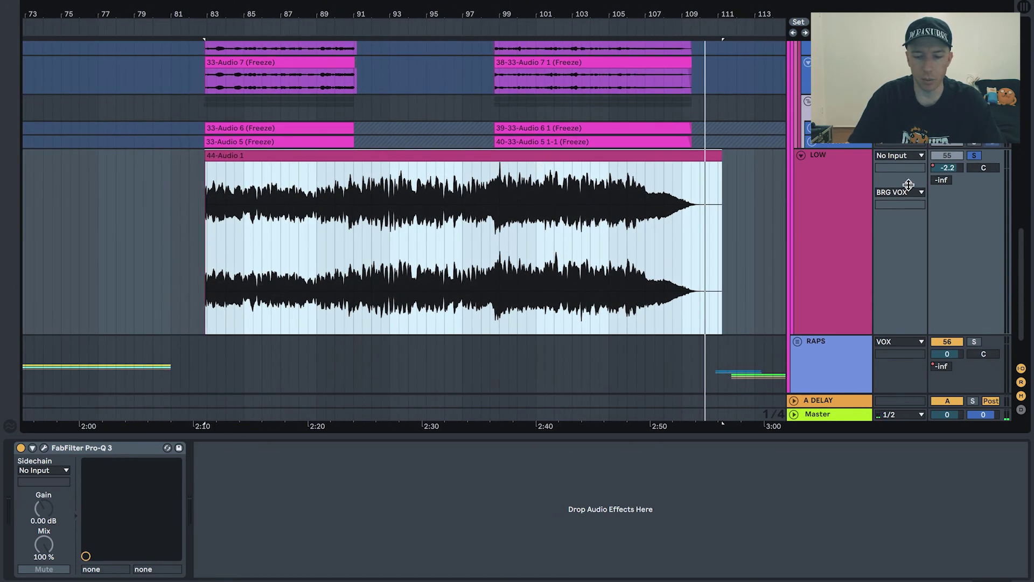
scroll(860, 193, "up", 3)
scroll(859, 193, "up", 5)
left_click(826, 166)
scroll(827, 167, "up", 3)
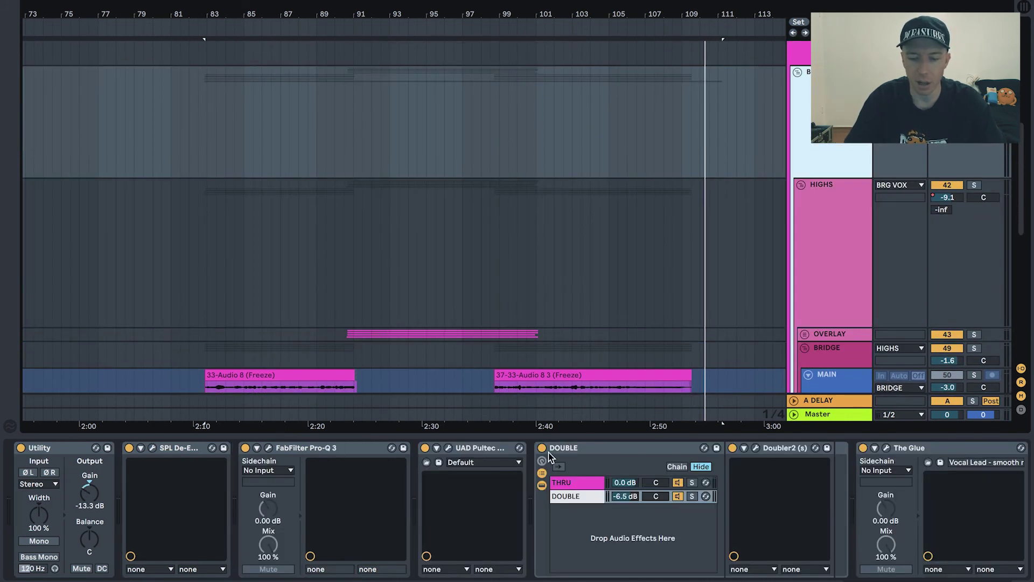
scroll(705, 449, "right", 3)
scroll(706, 449, "right", 5)
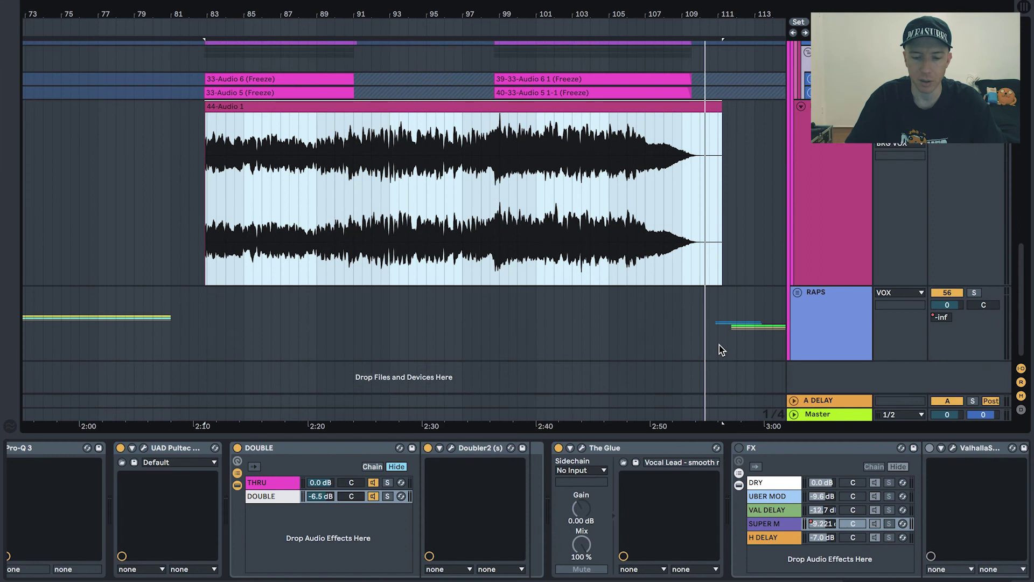
- Replay the soloed LOW clip from bar 83 and bring up the BRG VOX group's effects during playback
scroll(642, 337, "up", 1)
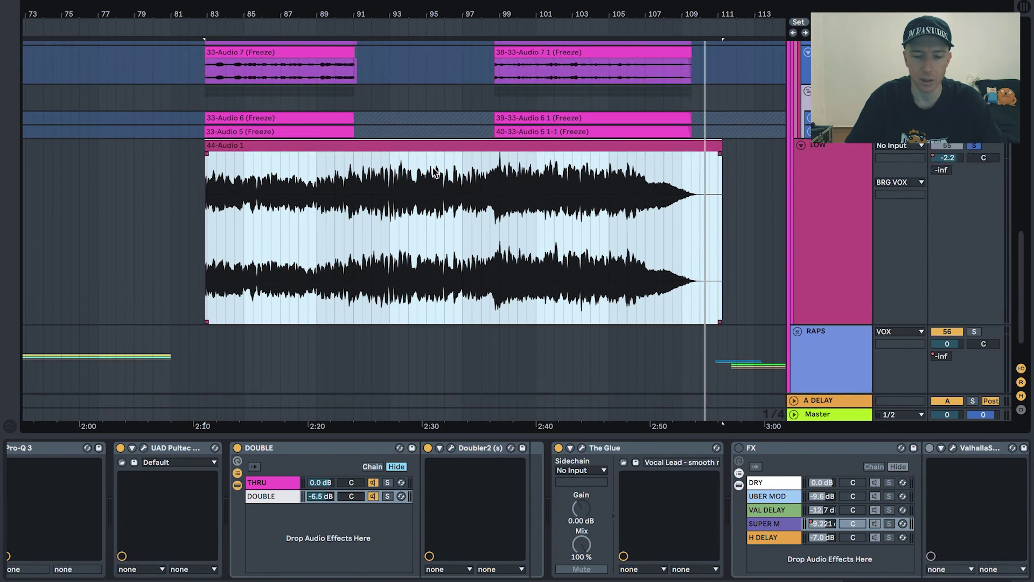
left_click(410, 147)
key("space")
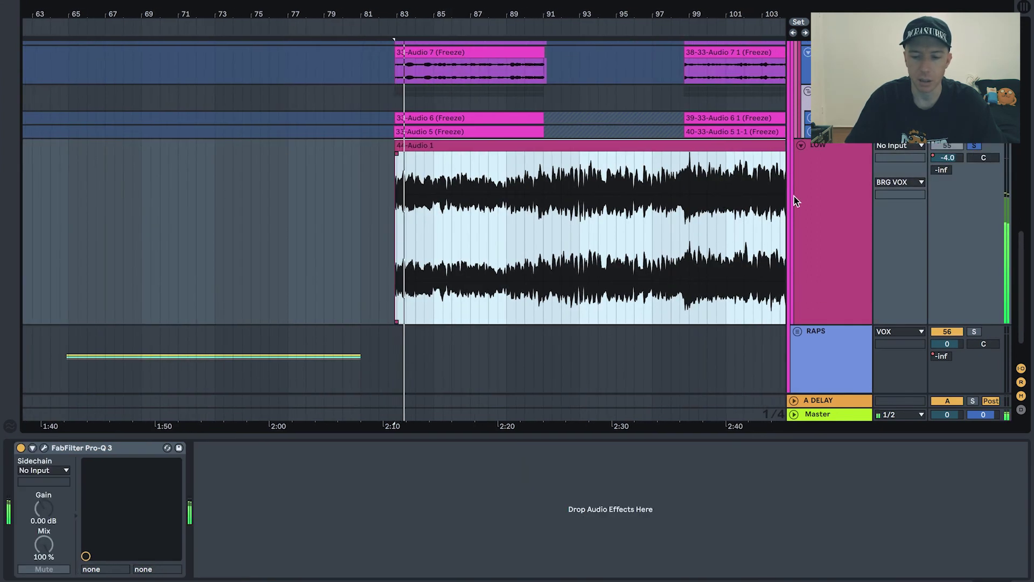
scroll(814, 197, "up", 10)
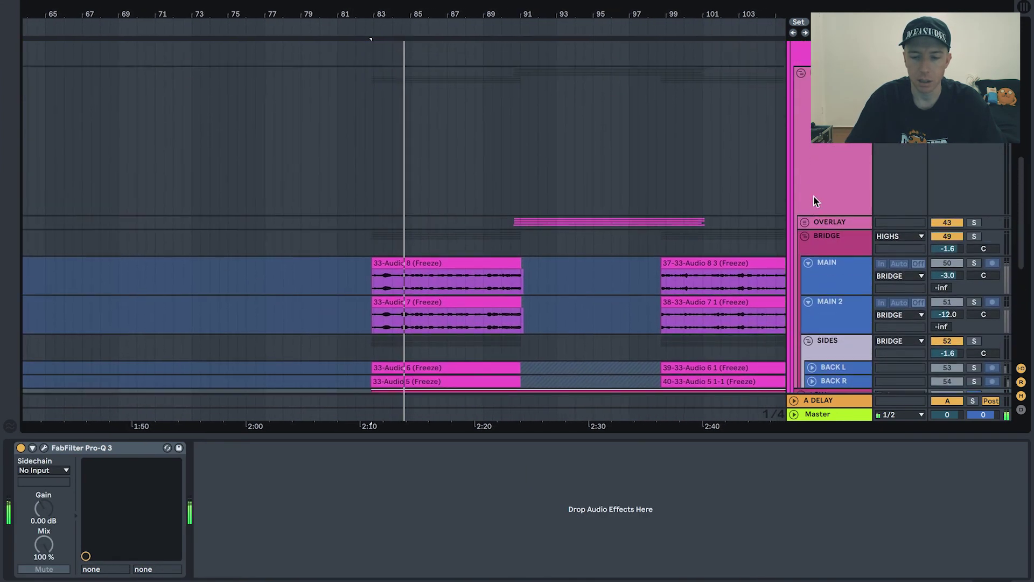
scroll(814, 200, "up", 1)
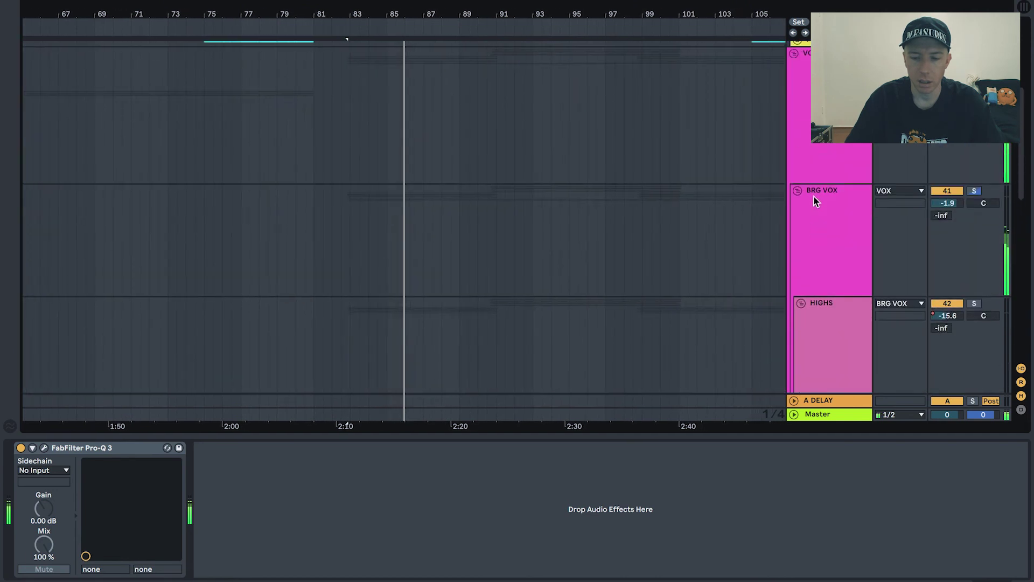
left_click(812, 148)
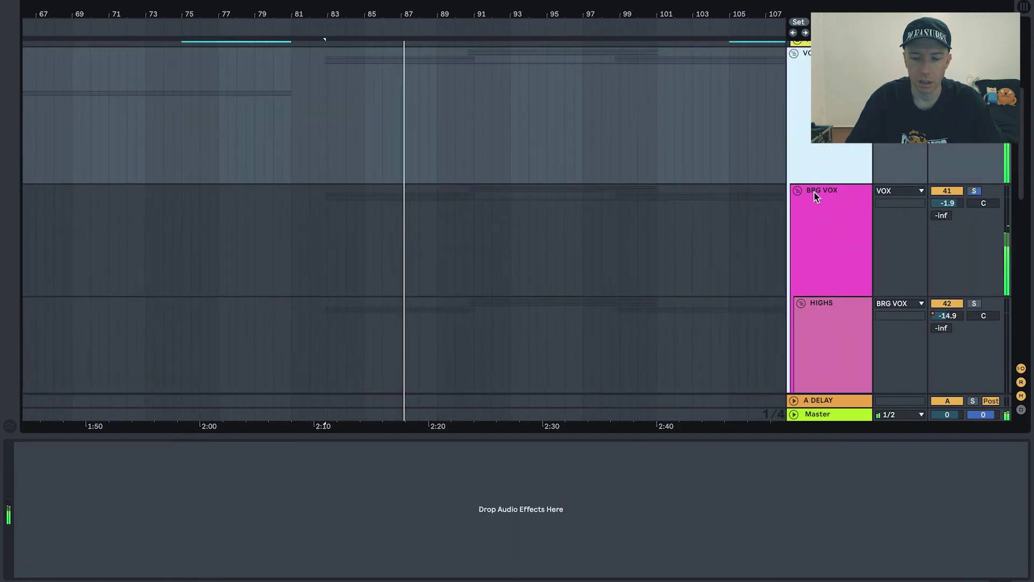
left_click(809, 232)
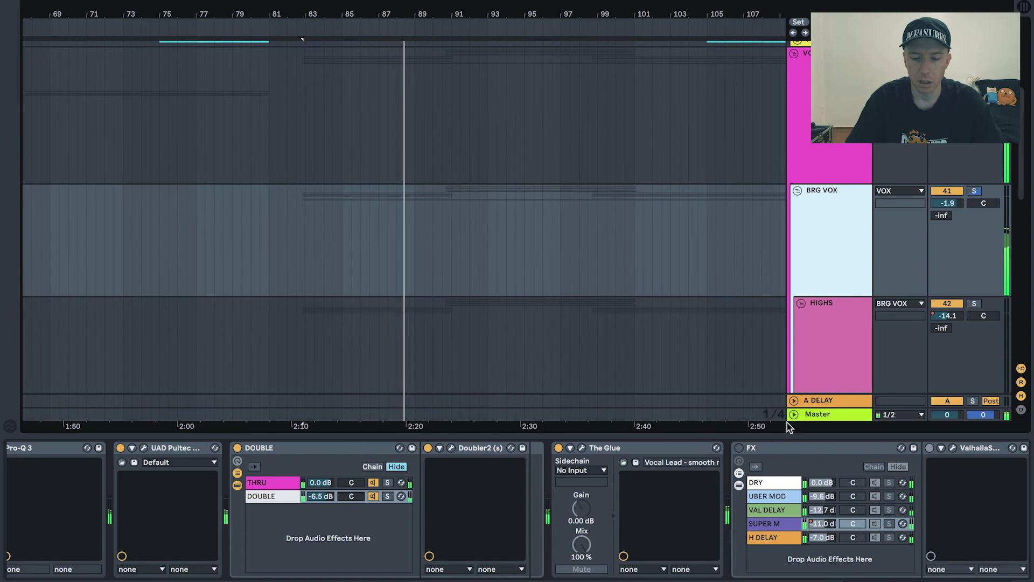
- Turn on the FX rack in BRG VOX and solo its H DELAY chain
scroll(781, 494, "right", 5)
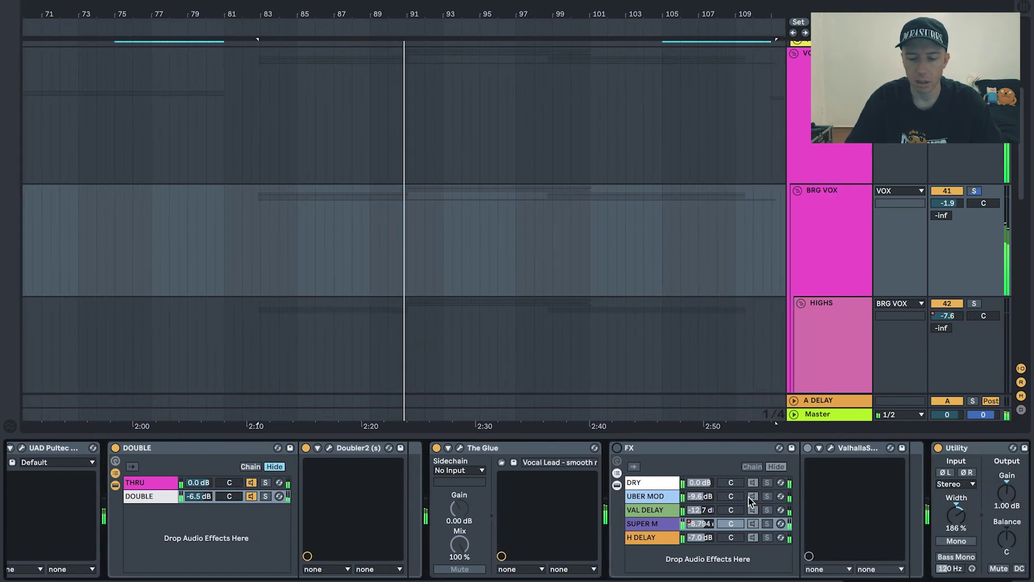
left_click(617, 448)
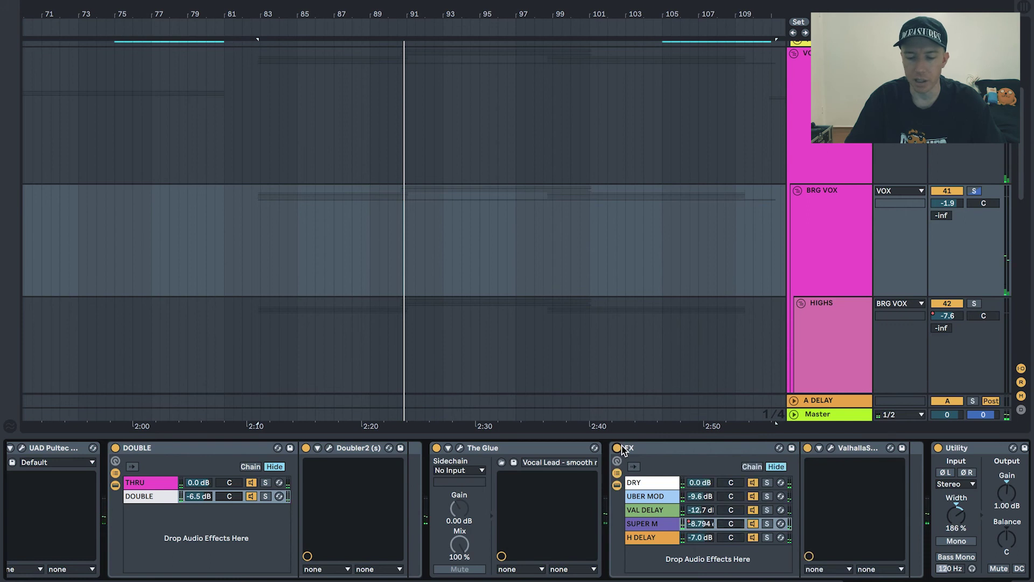
left_click(767, 538)
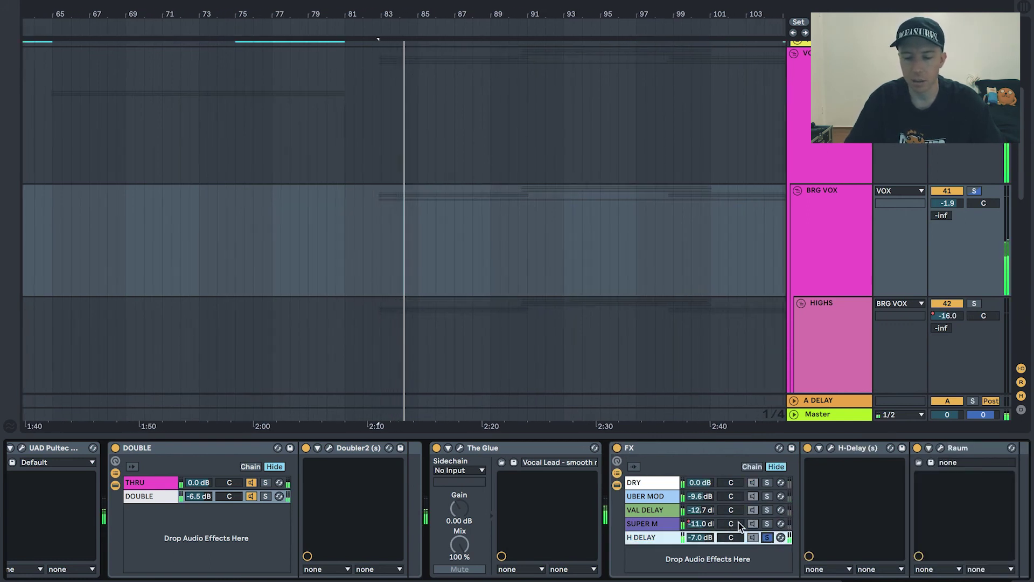
- Solo the SUPER M chain in the FX rack, view the ValhallaSupermassive settings and close the plug-in window
left_click(767, 524)
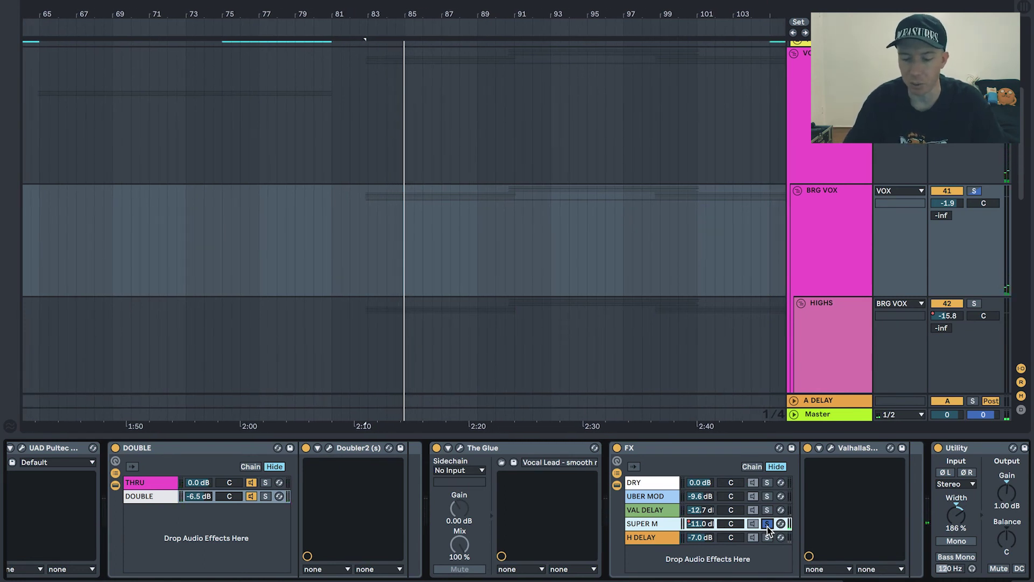
left_click(831, 449)
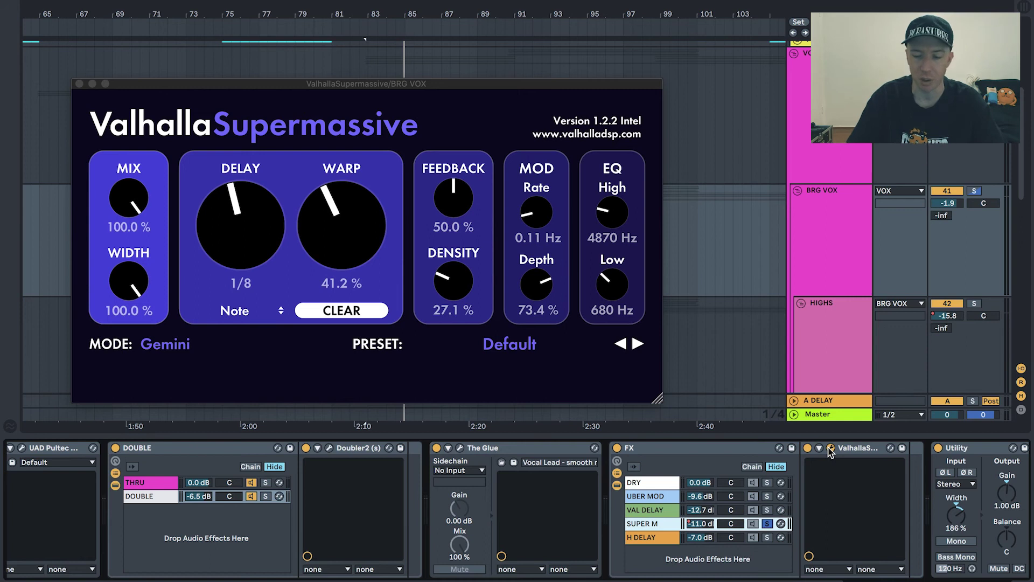
left_click(832, 448)
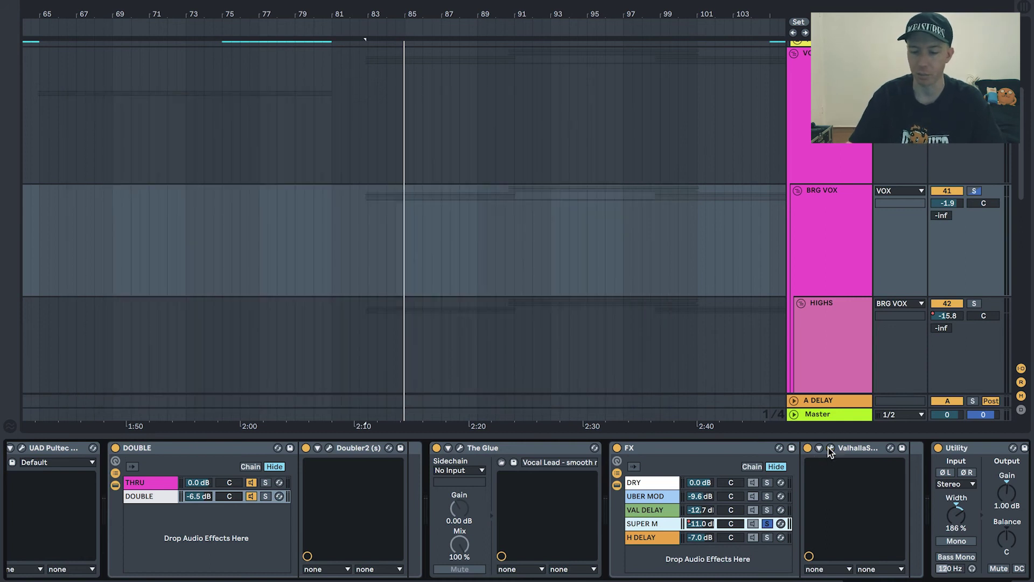
- Audition the VAL DELAY chain of the FX rack in solo from bar 83, and switch the solo to UBER MOD
left_click(768, 509)
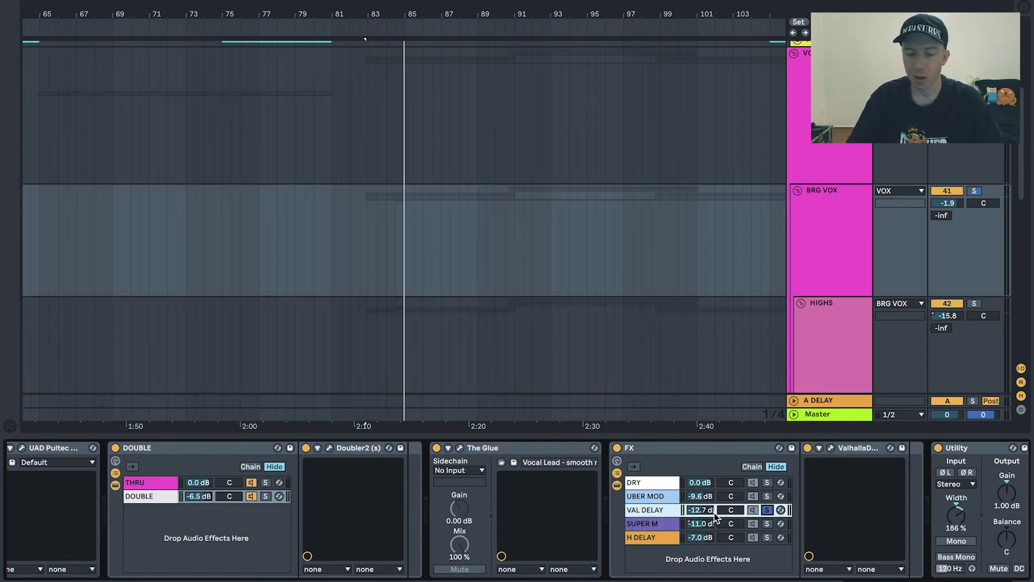
key("space")
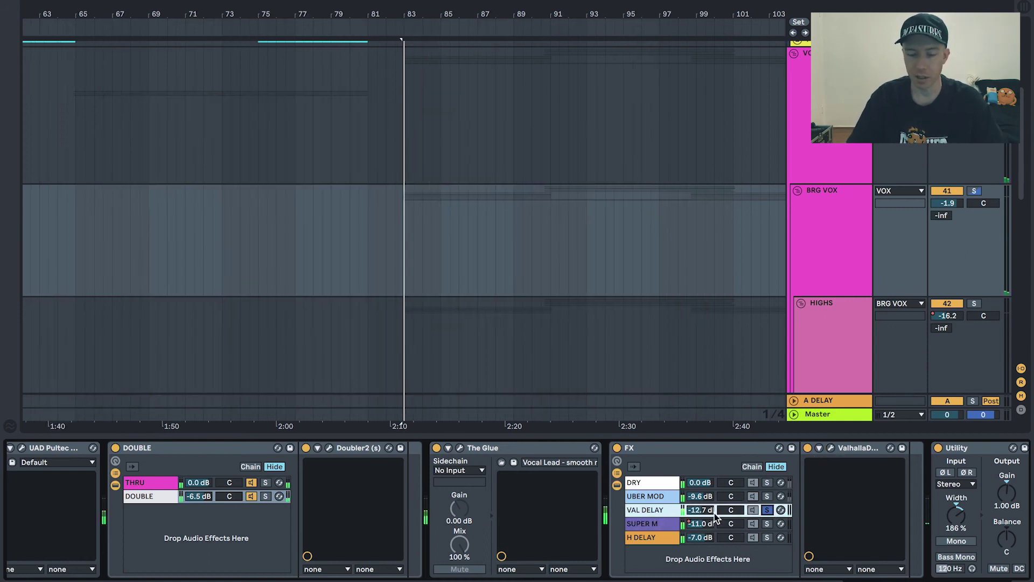
left_click(769, 495)
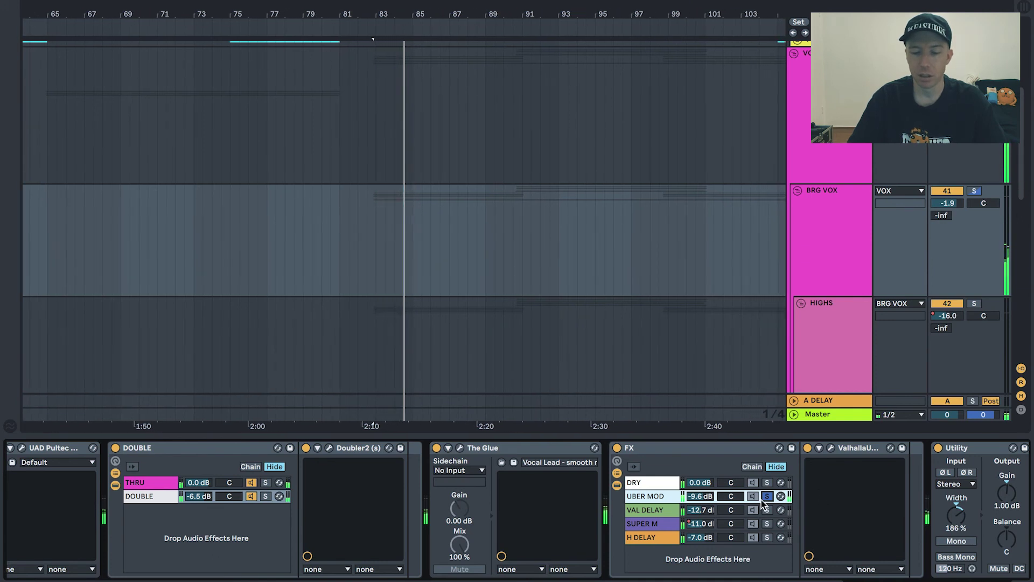
- Audition the FX rack's DRY chain in solo, release the solo, and review the surrounding BRG VOX effects chain
left_click(768, 483)
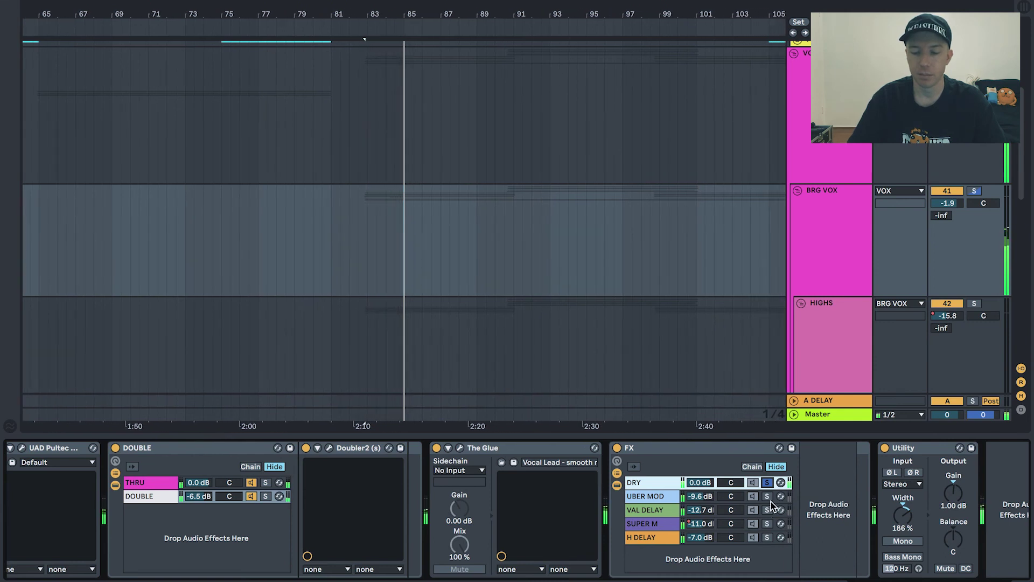
left_click(767, 482)
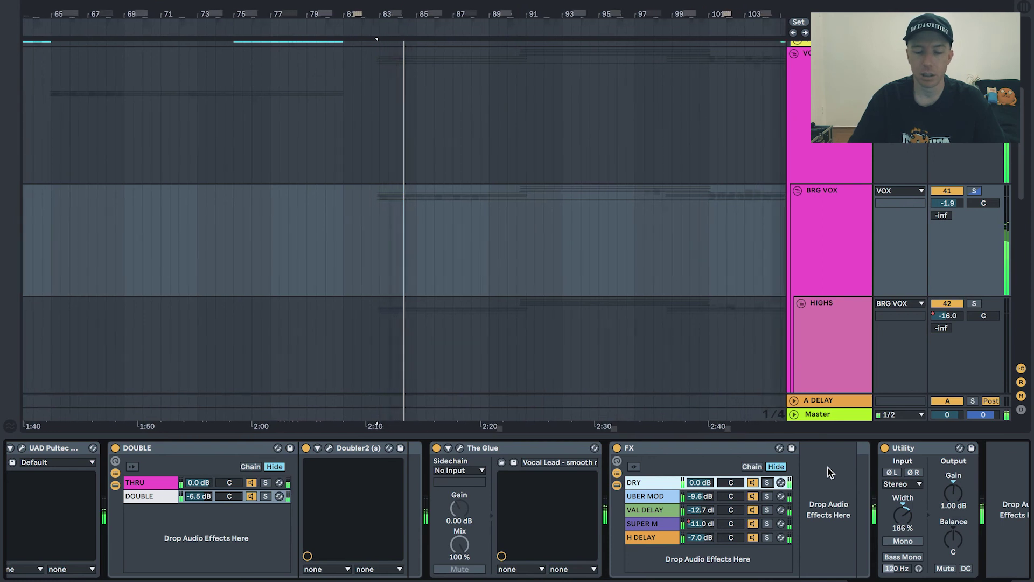
scroll(828, 467, "left", 3)
scroll(829, 467, "left", 4)
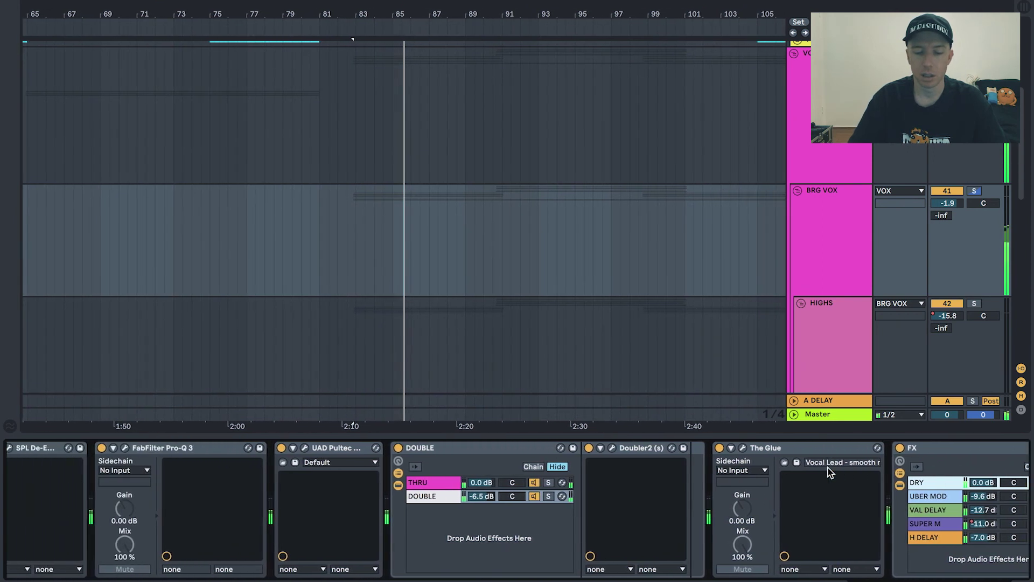
scroll(829, 468, "right", 10)
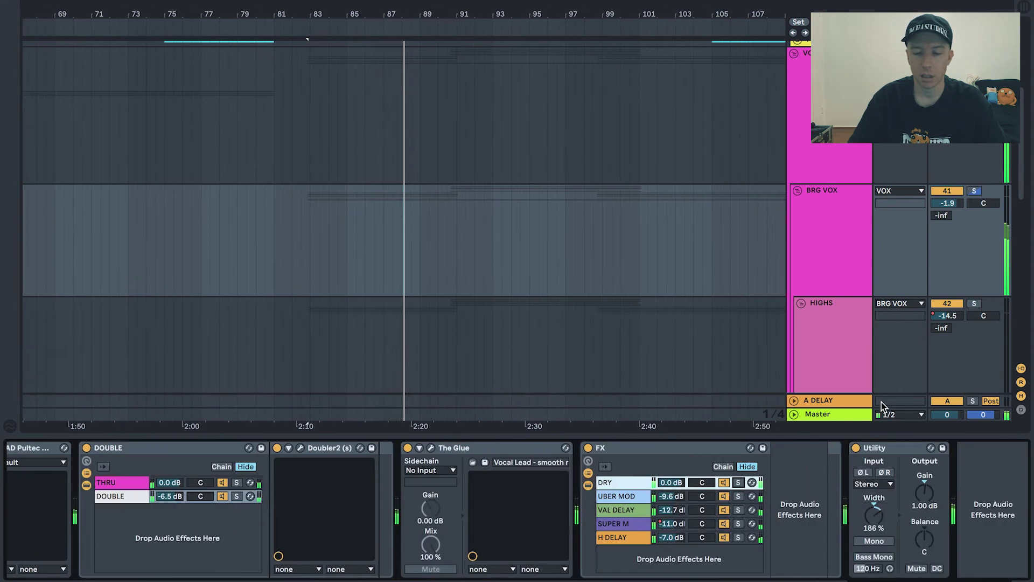
- View the effects on the BRIDGE group's SIDES track and return to the BRG VOX group's effects chain
scroll(829, 300, "down", 3)
scroll(828, 305, "down", 5)
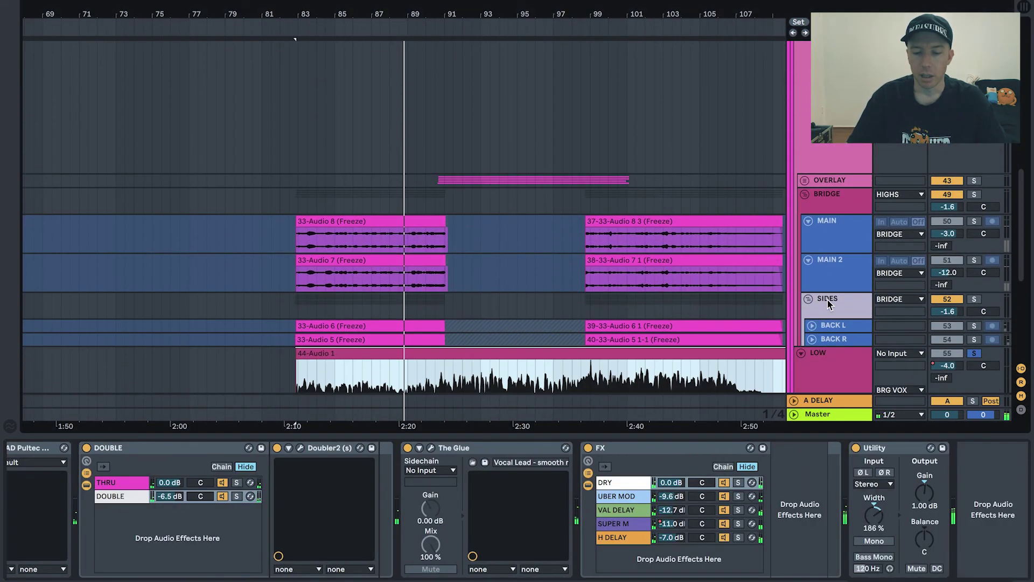
left_click(827, 300)
scroll(827, 258, "up", 3)
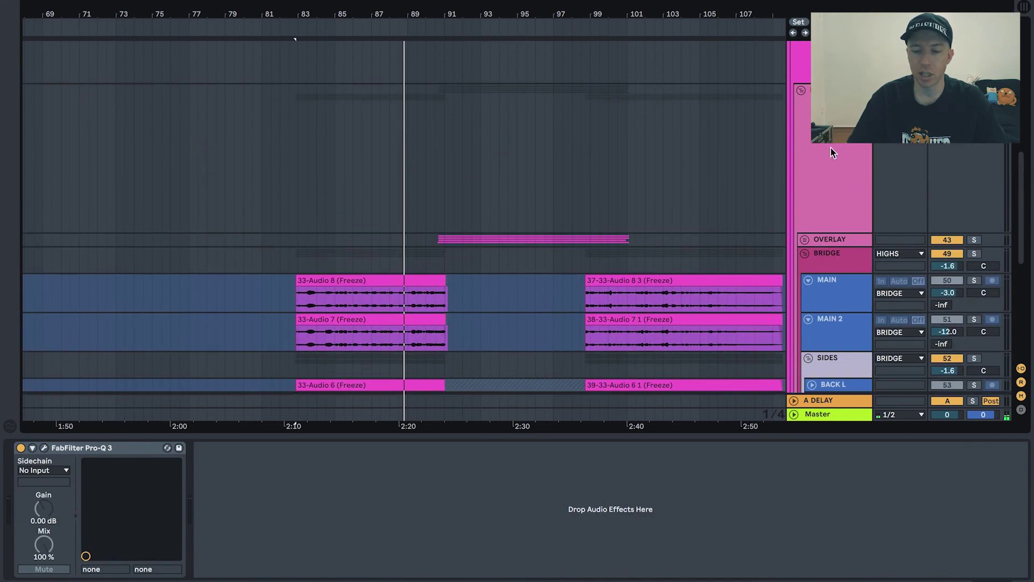
left_click(829, 149)
scroll(827, 144, "up", 2)
left_click(827, 144)
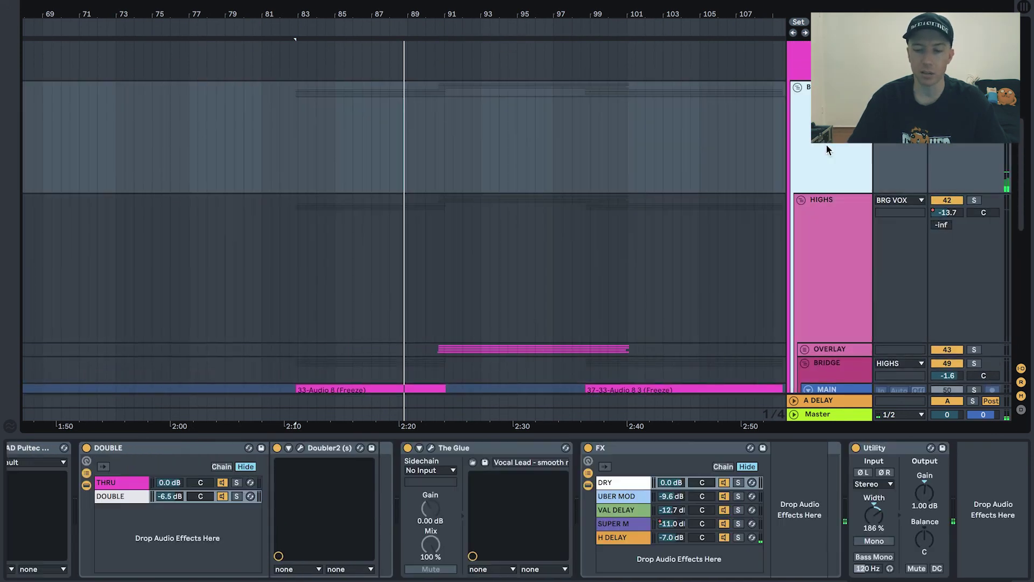
scroll(845, 263, "down", 5)
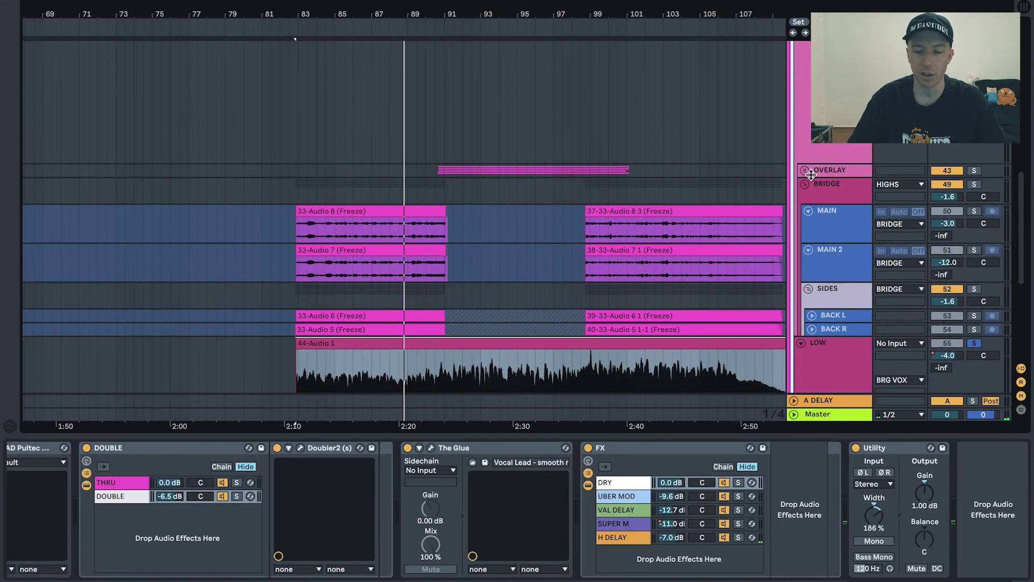
- Collapse the LOW track, view the BRIDGE group's effects, and select the first clip on its MAIN track
left_click(801, 344)
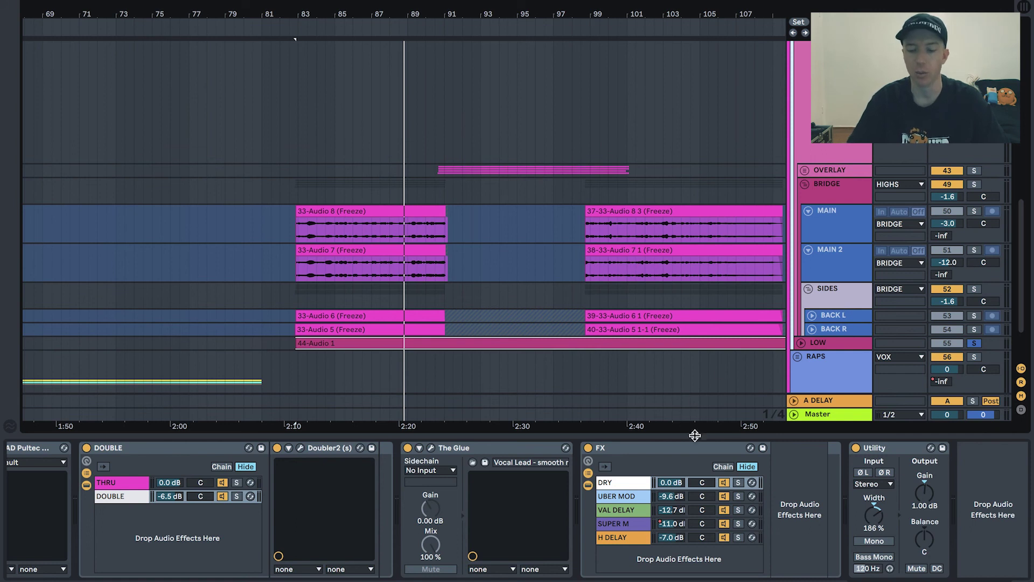
left_click(827, 198)
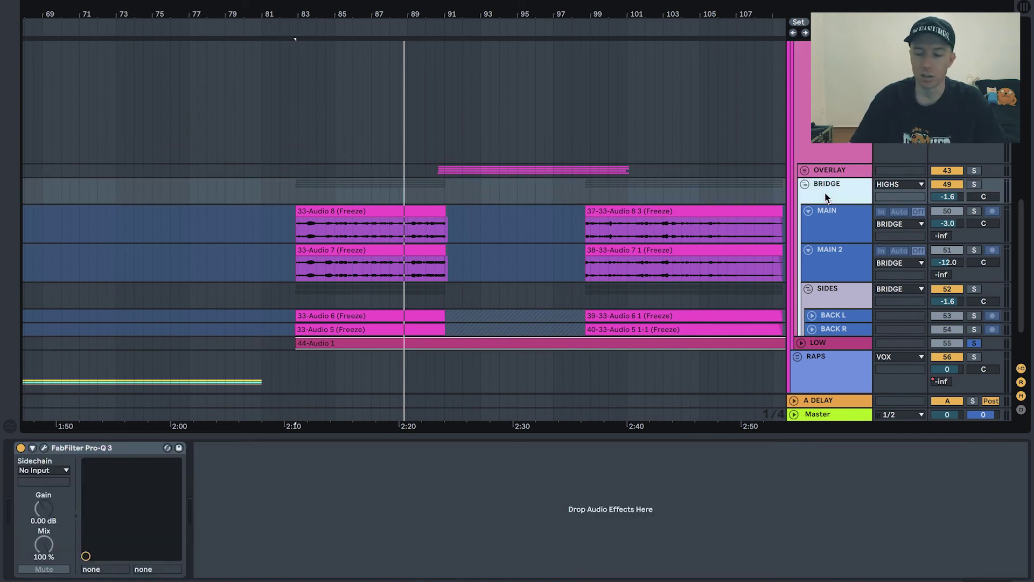
left_click(428, 213)
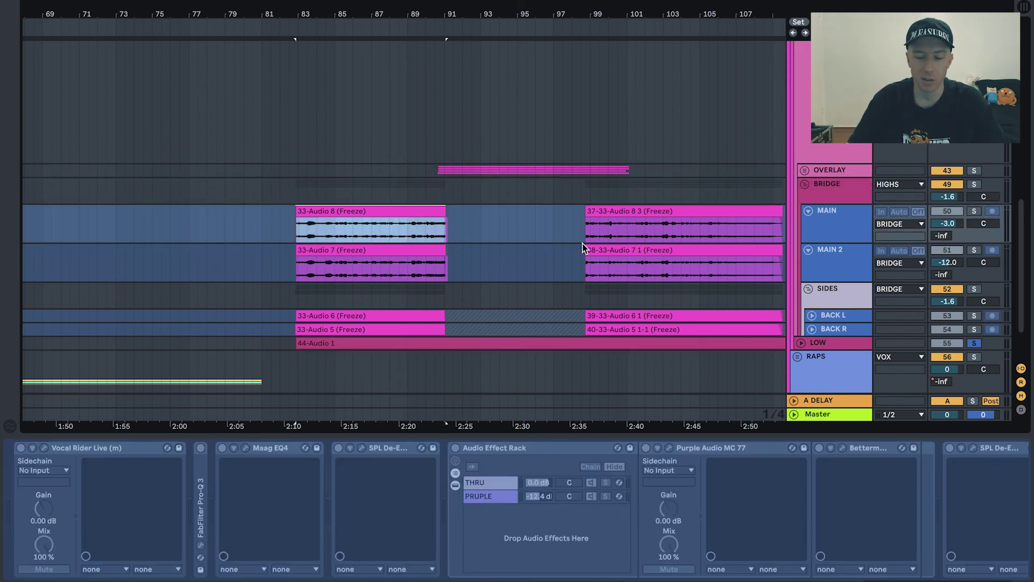
- Solo the BRIDGE group and move the solo up to the HIGHS group
left_click(976, 187)
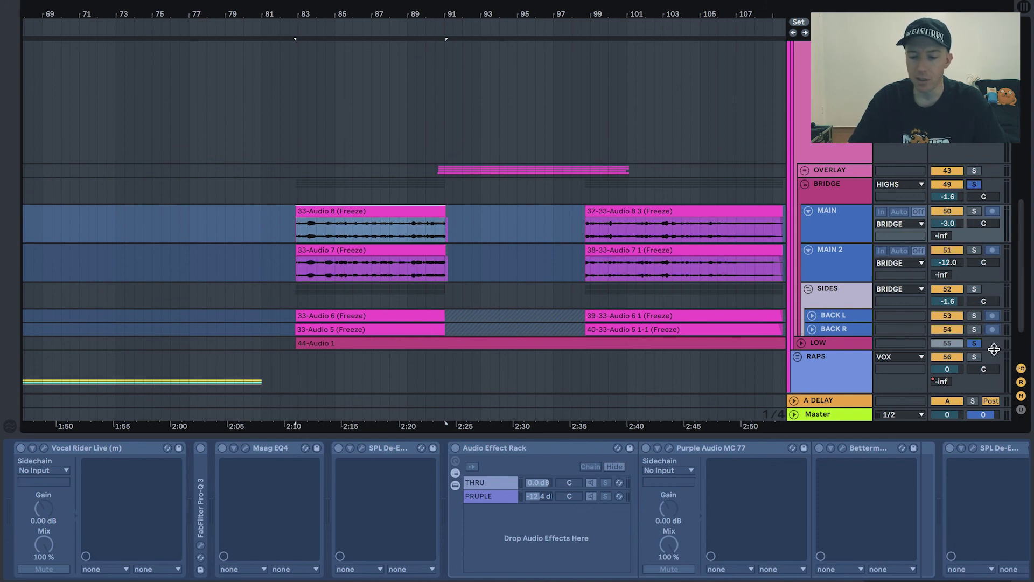
scroll(943, 226, "up", 6)
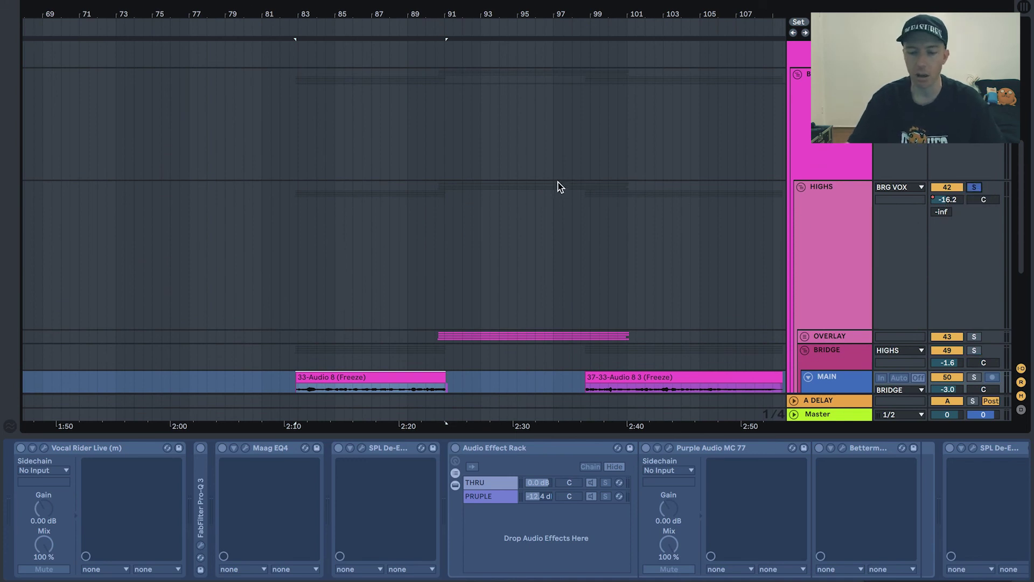
scroll(558, 182, "down", 8)
scroll(558, 182, "left", 2)
- Play the bridge vocals from the start of the BRIDGE group's first MAIN clip at bar 83
left_click(439, 168)
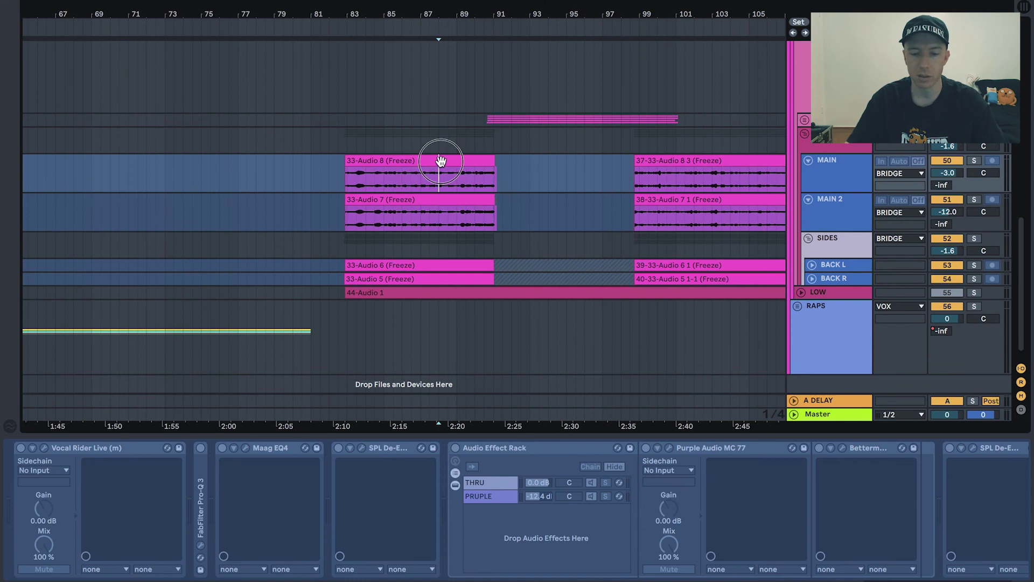
left_click(439, 161)
key("space")
scroll(462, 161, "left", 2)
scroll(464, 166, "up", 10)
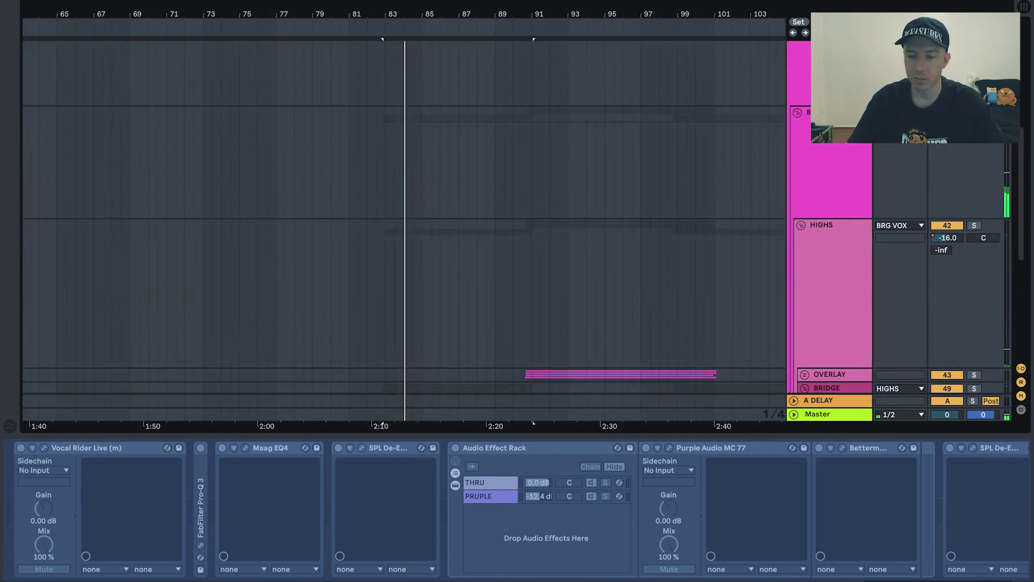
scroll(588, 208, "down", 10)
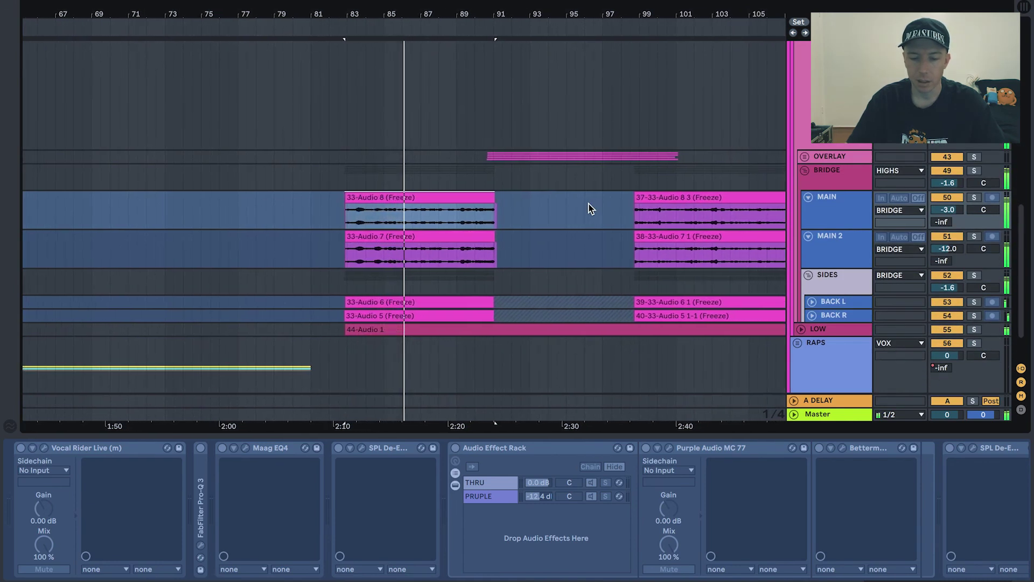
- Expand the OVERLAY group and its SIDES subgroup, and look over the vocal clips in OVERLAY and BRIDGE
left_click(803, 157)
scroll(797, 177, "down", 3)
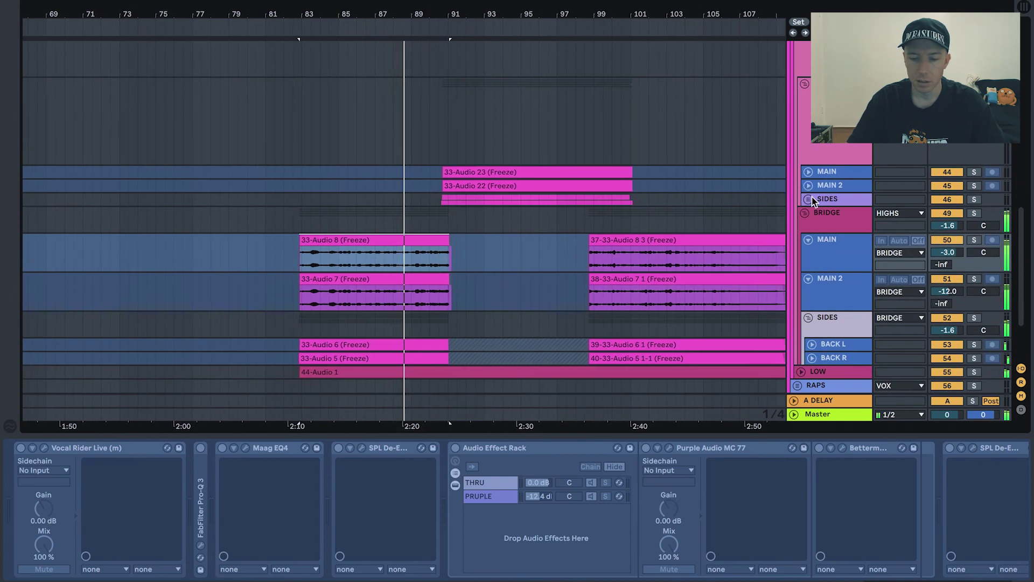
left_click(809, 199)
scroll(811, 199, "down", 3)
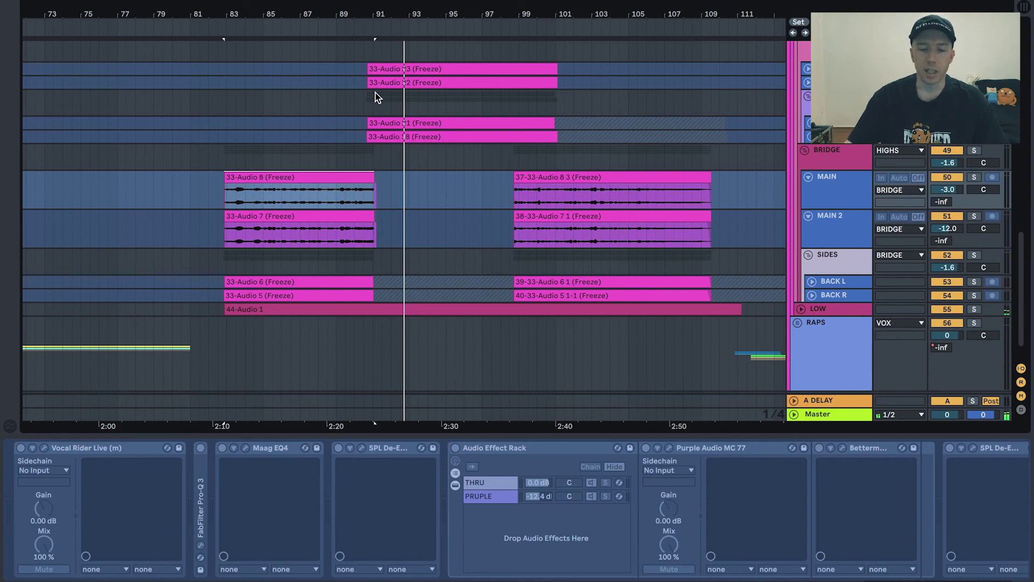
scroll(425, 188, "up", 3)
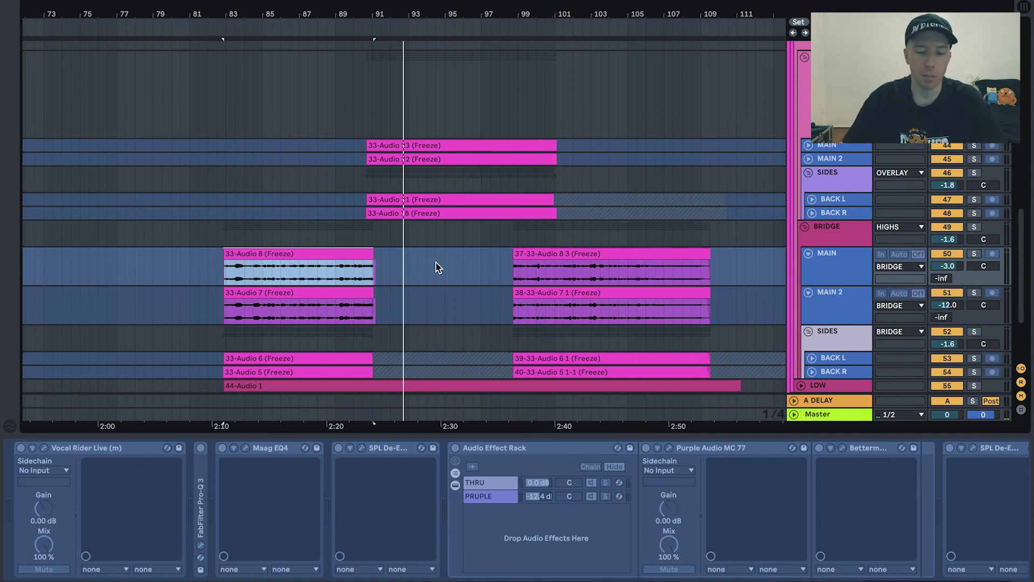
scroll(349, 254, "down", 3)
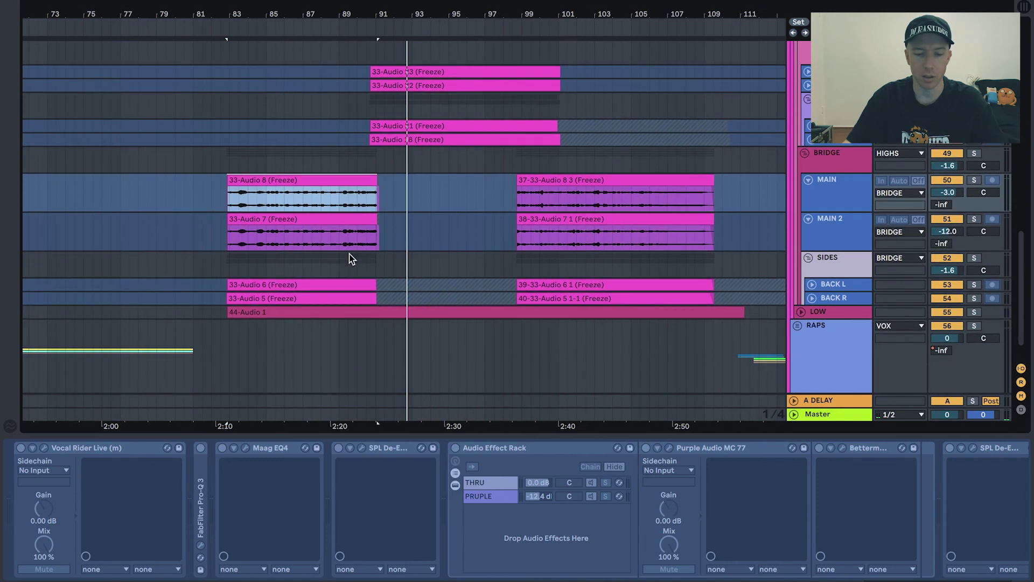
scroll(350, 256, "up", 2)
scroll(350, 254, "down", 2)
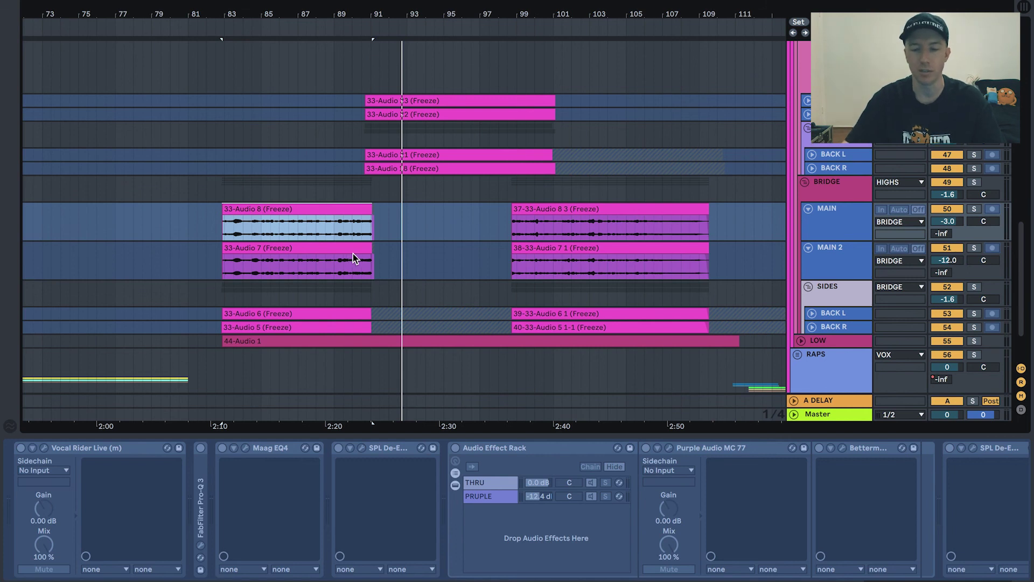
scroll(353, 253, "up", 5)
scroll(357, 251, "down", 4)
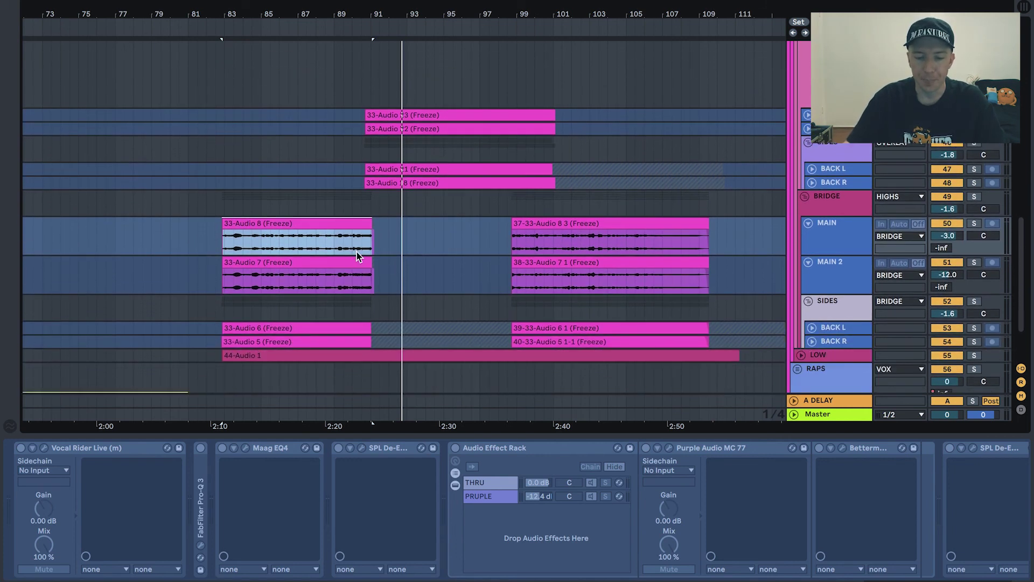
- Solo the BRIDGE group's MAIN track, play its first clip from bar 83, and switch the solo to MAIN 2
left_click(823, 233)
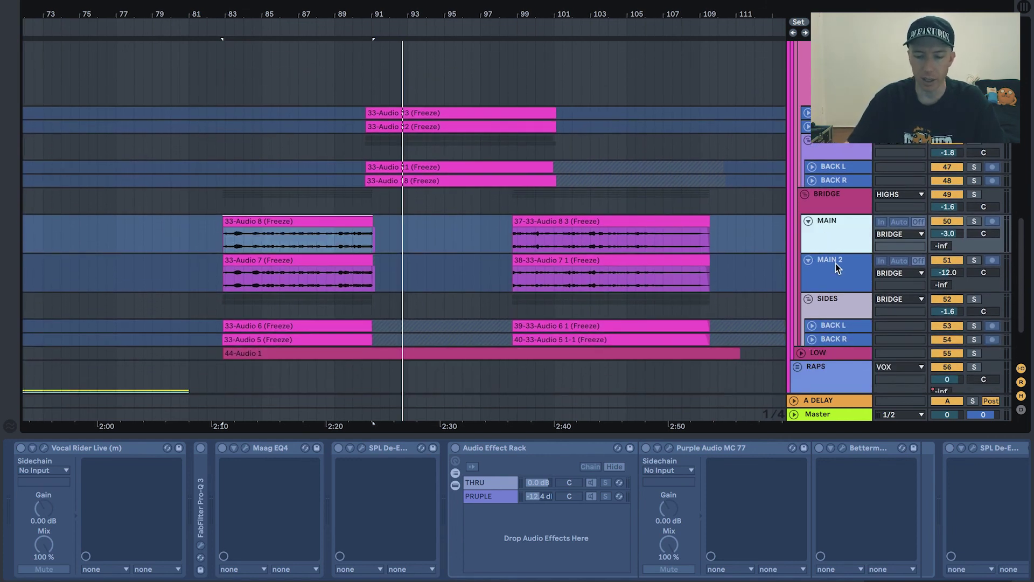
left_click(975, 195)
left_click(974, 221)
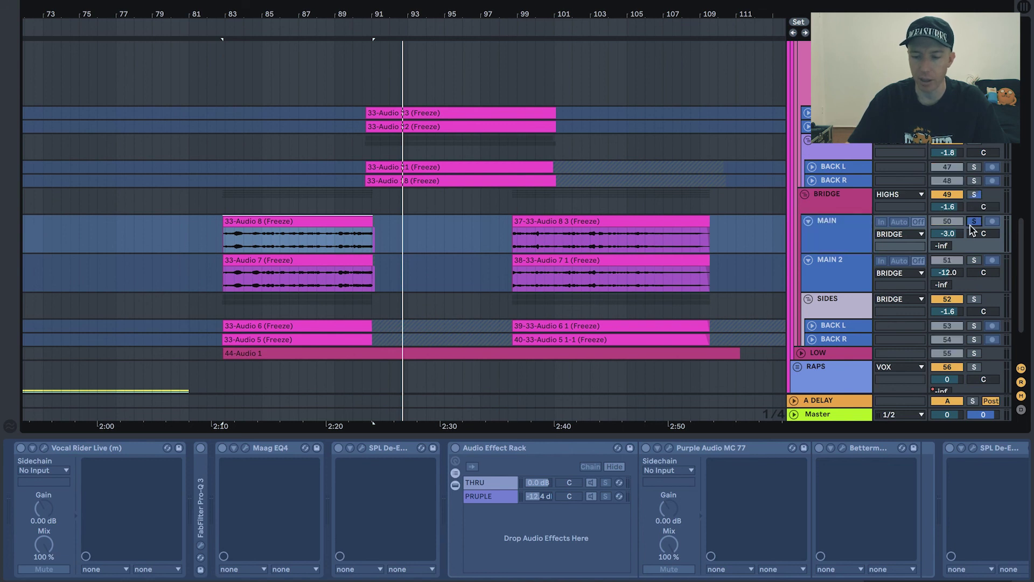
left_click(320, 223)
scroll(480, 243, "down", 4)
scroll(480, 240, "left", 5)
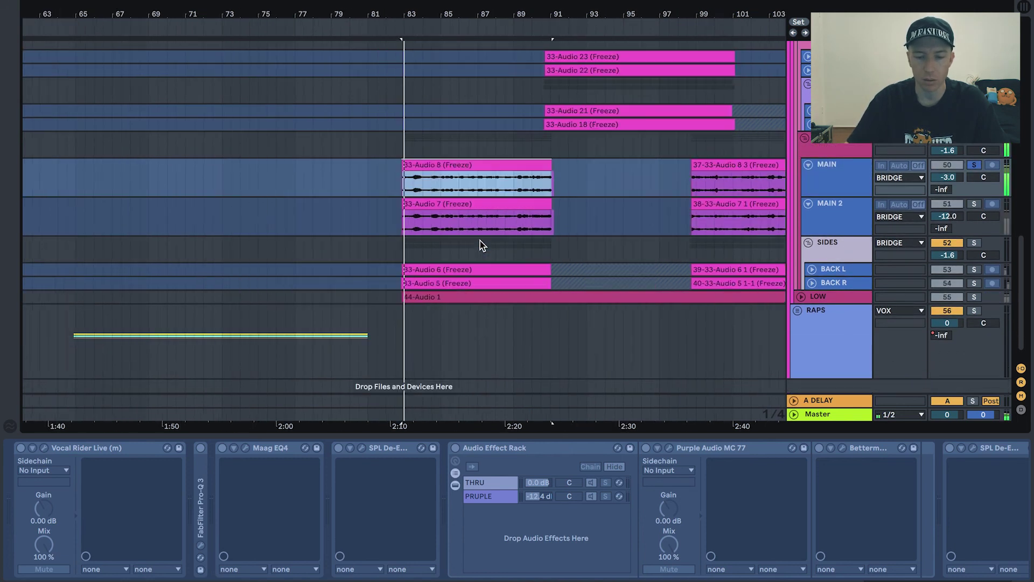
left_click(976, 204)
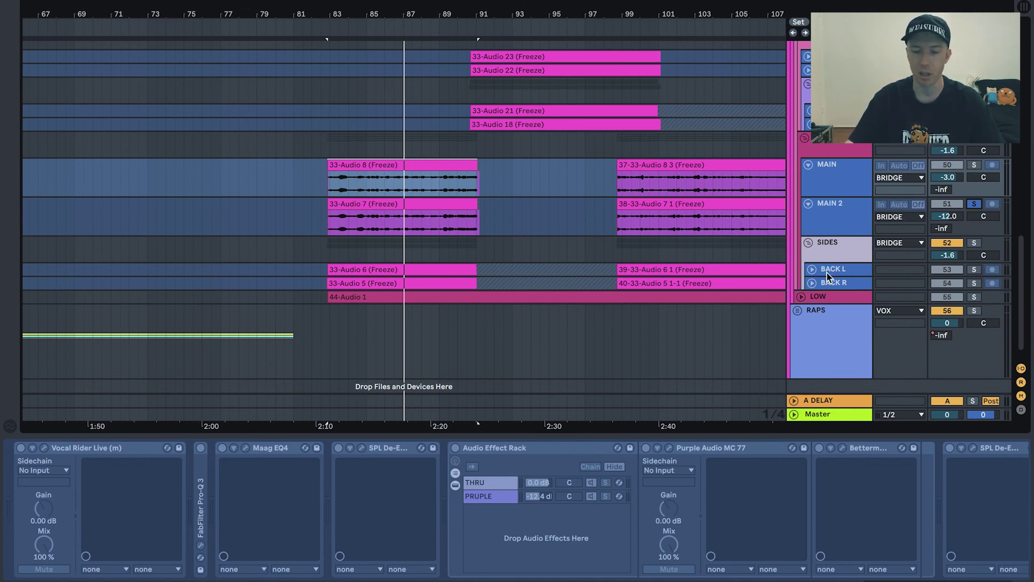
- Solo BACK L in the BRIDGE group's SIDES, play it from bar 83, and switch the solo to BACK R
scroll(841, 264, "down", 1)
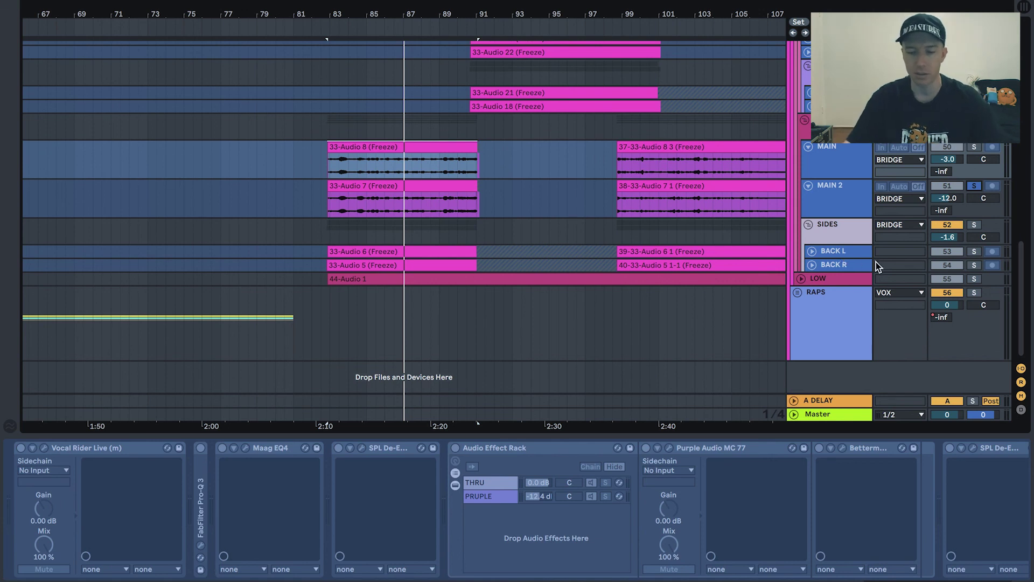
left_click(843, 251)
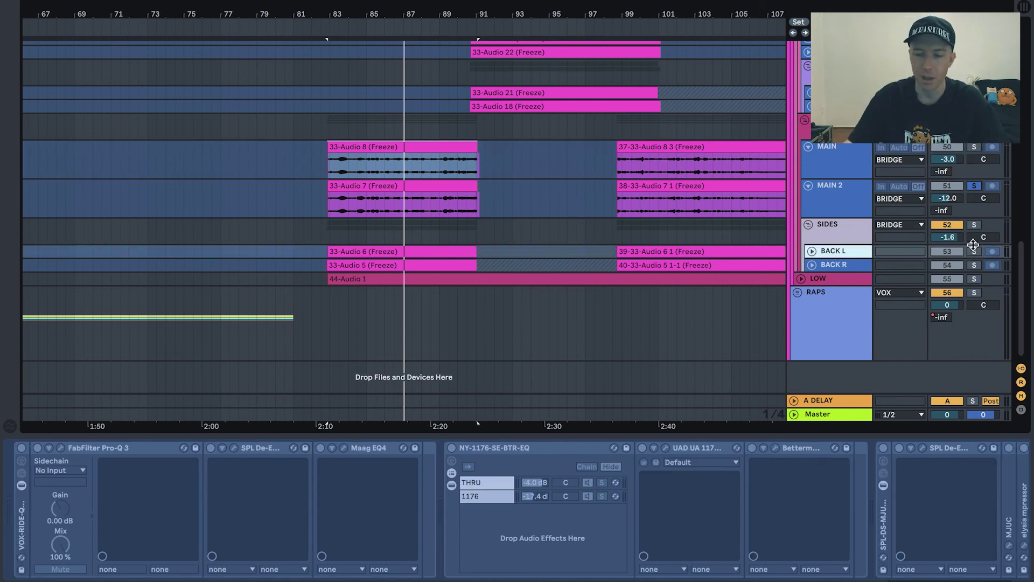
left_click(974, 252)
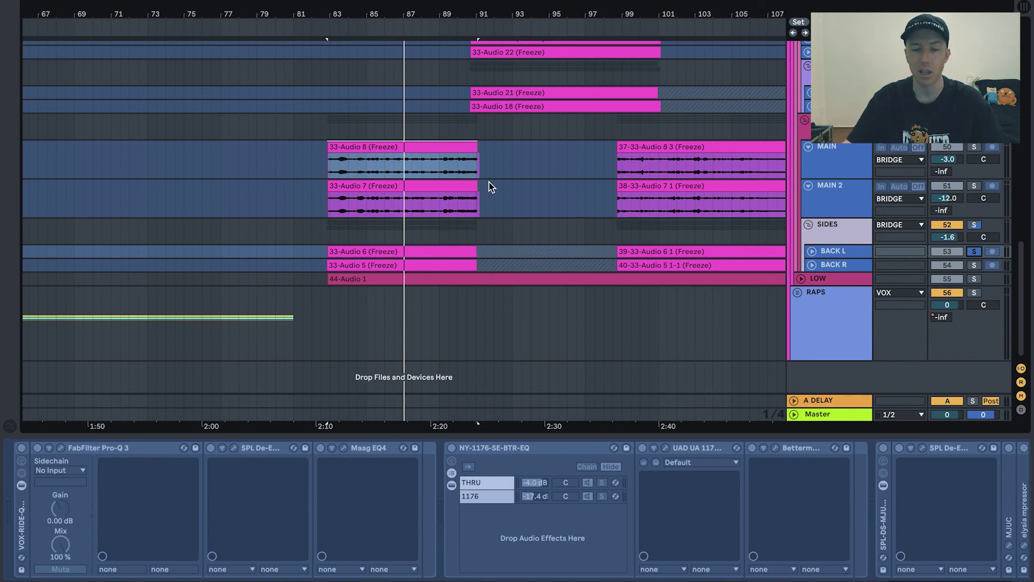
key("space")
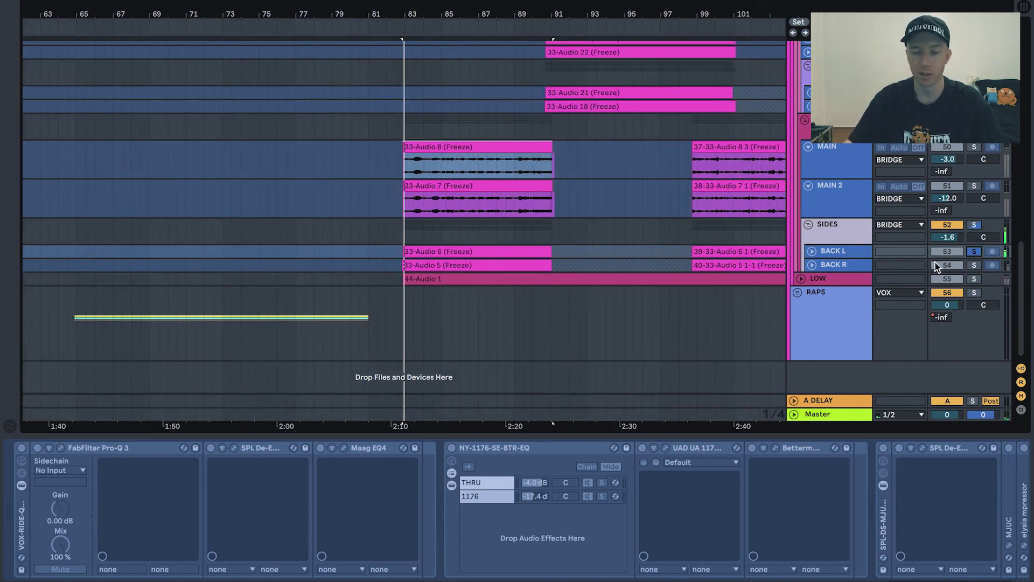
left_click(975, 265)
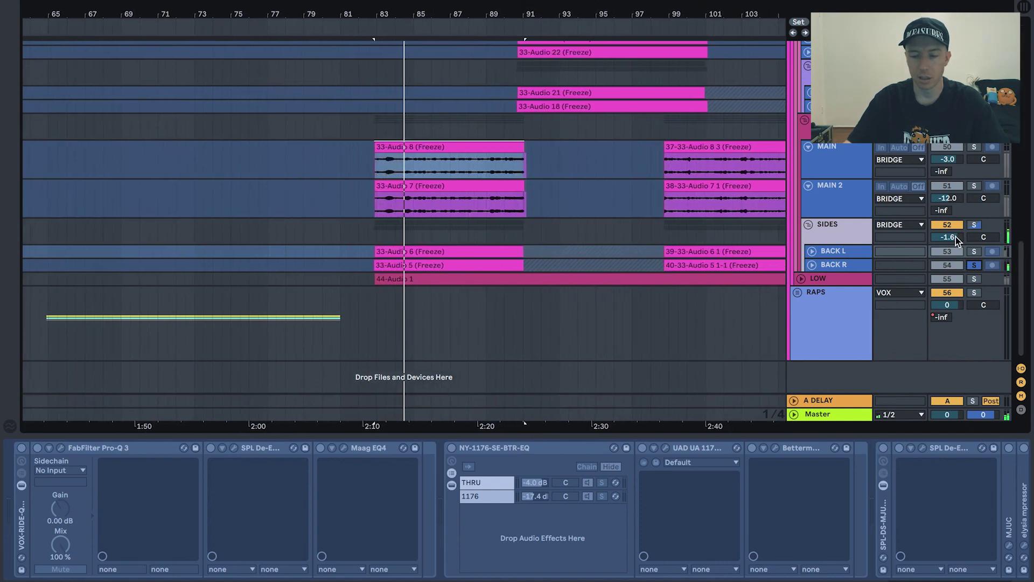
- Replace the BACK R solo with the whole BRIDGE group and play its layers together from bar 83
left_click(980, 265)
scroll(953, 152, "up", 1)
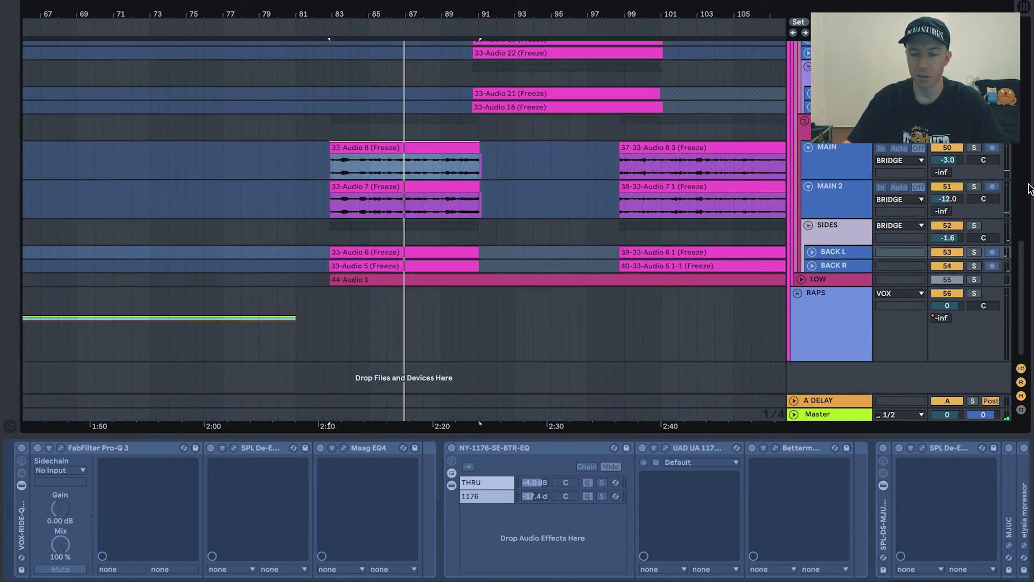
key("space")
key("space")
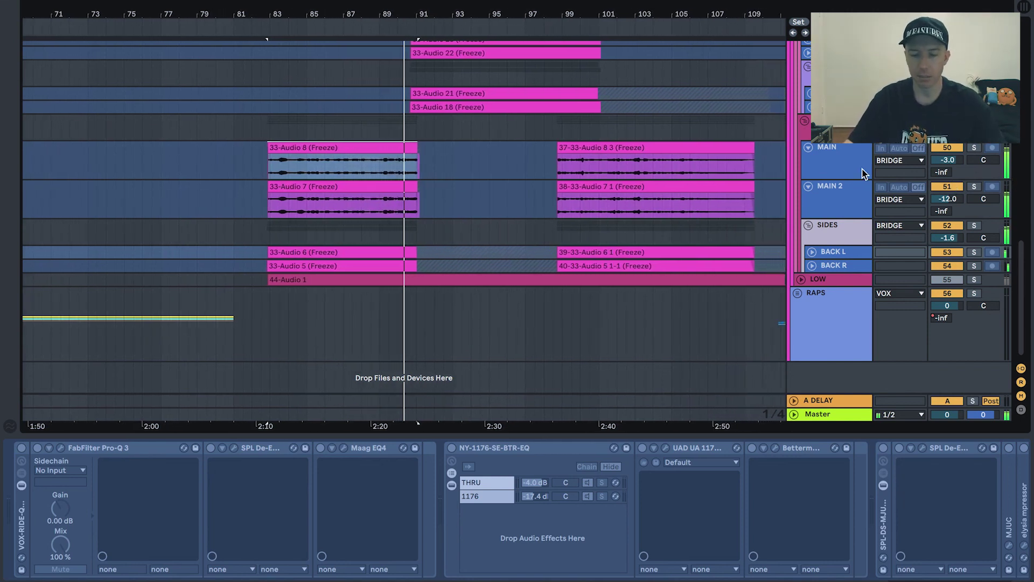
- Stop playback and place the playback start shortly before bar 83 on the OVERLAY group's BACK R track
scroll(832, 170, "up", 5)
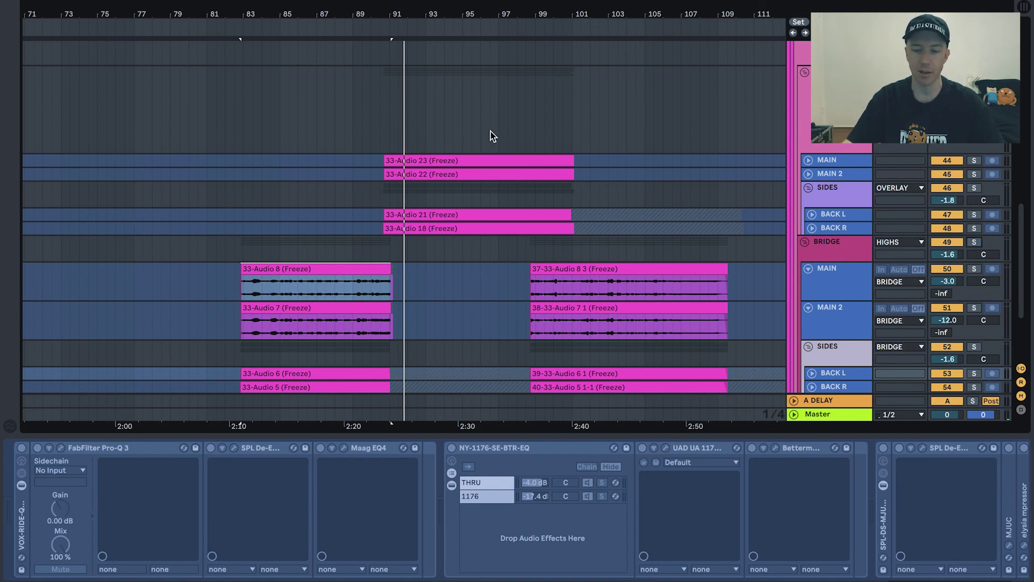
key("space")
left_click(228, 232)
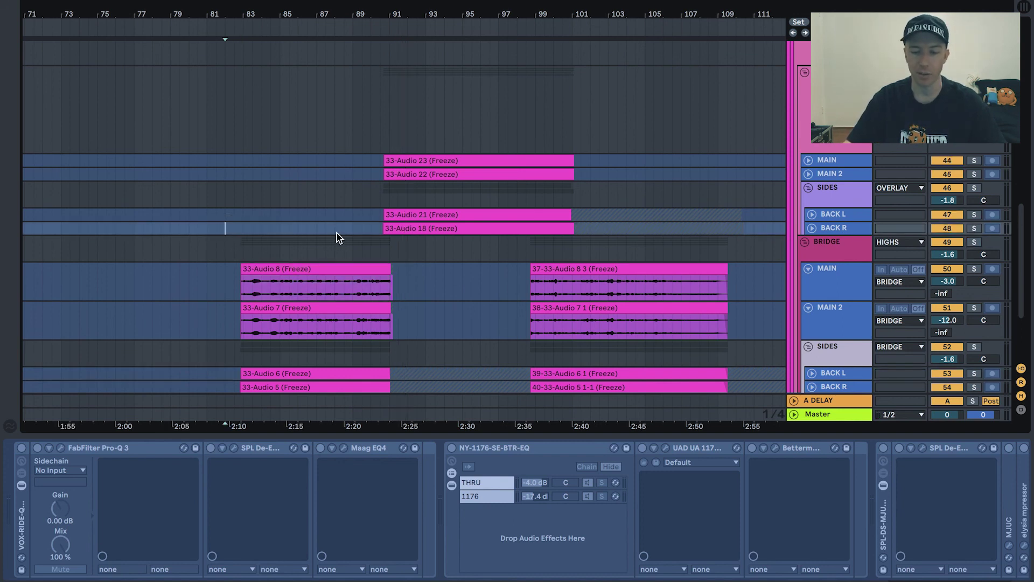
- Play the arrangement from shortly before bar 83, fold the BRIDGE vocal group and select the HIGHS group
key("space")
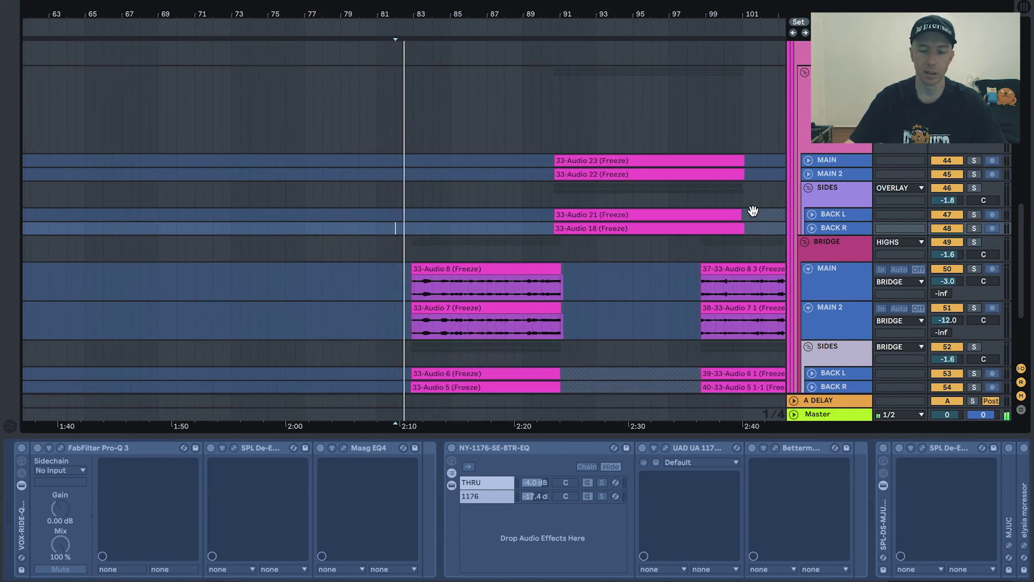
scroll(793, 208, "up", 2)
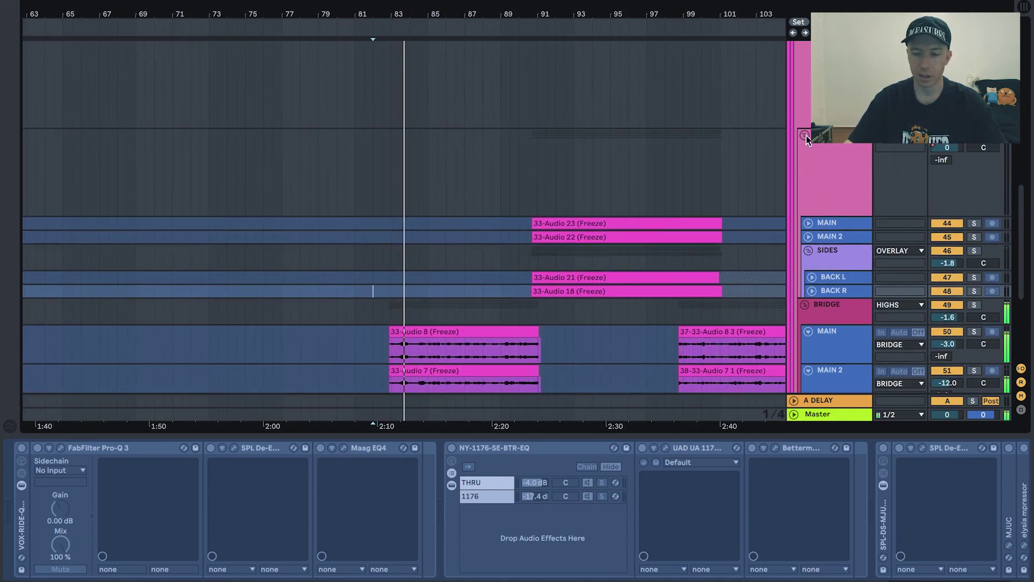
left_click(804, 132)
left_click(805, 149)
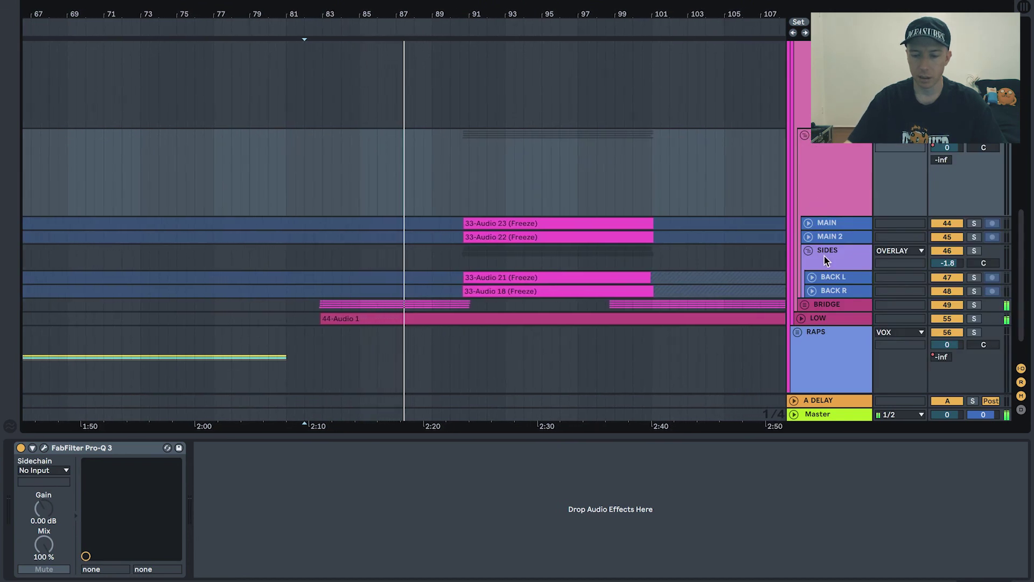
scroll(824, 257, "up", 4)
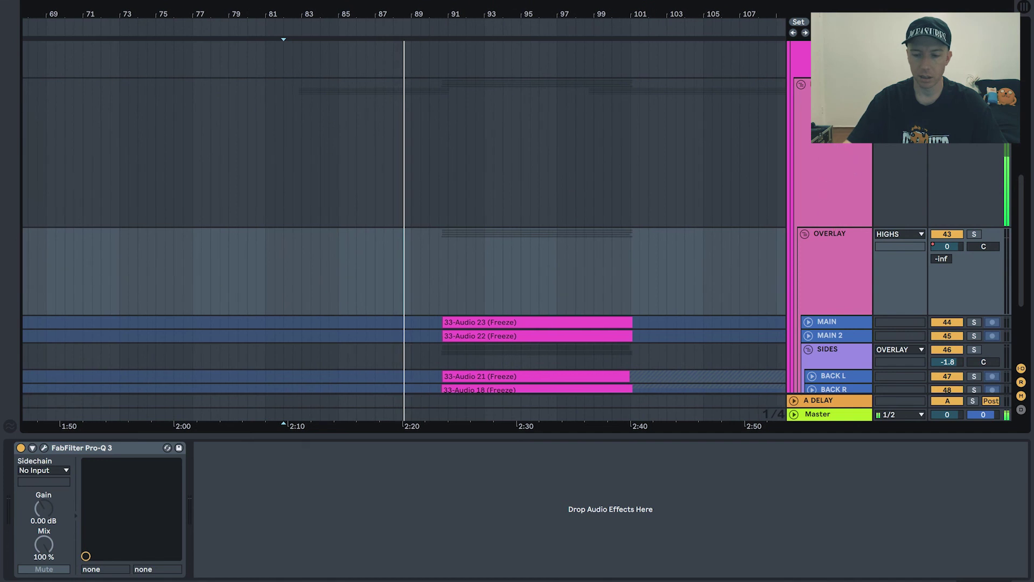
left_click(838, 224)
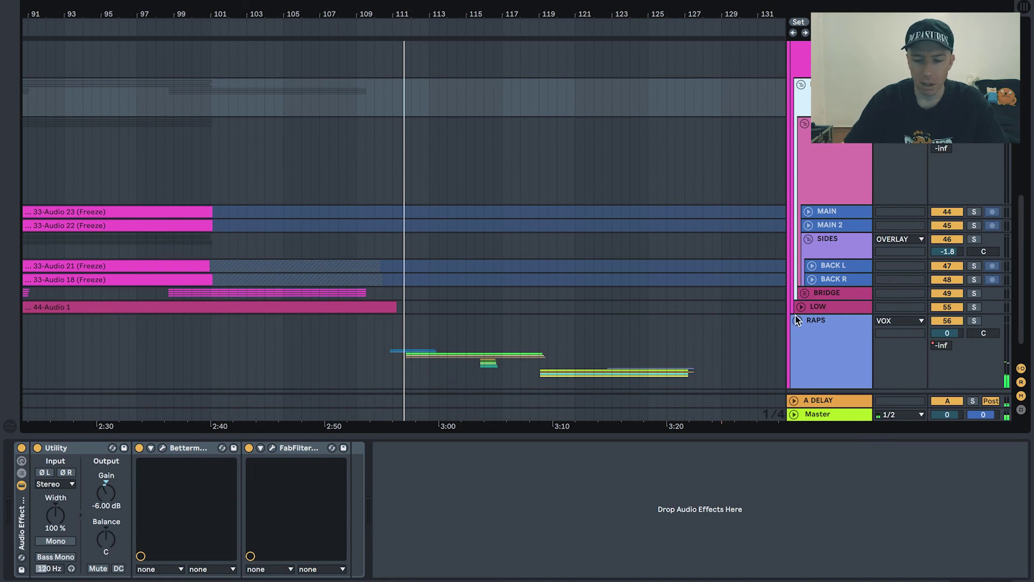
- Fold the OVERLAY group's SIDES and the OVERLAY group itself, and stop playback
left_click(809, 239)
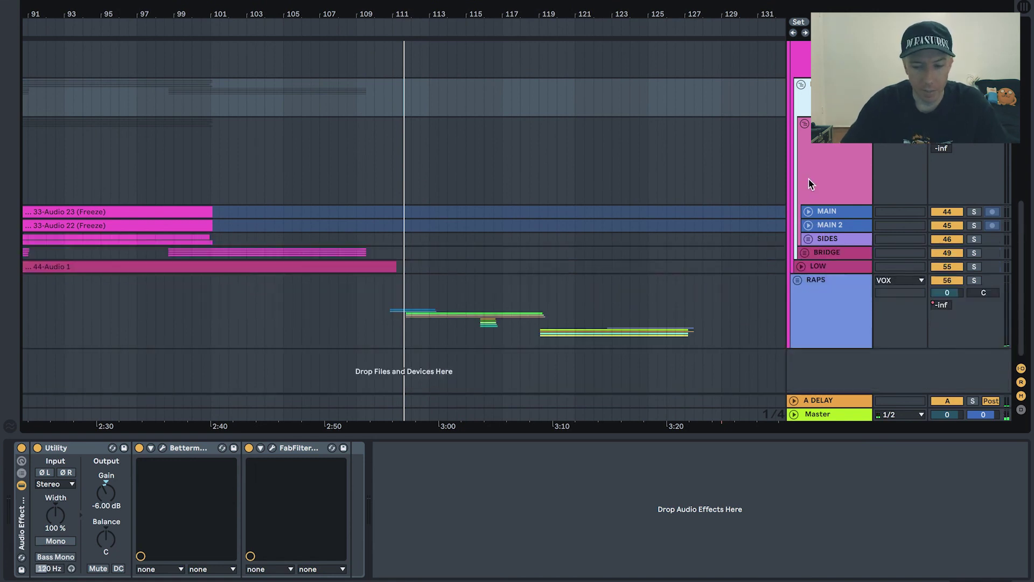
left_click(804, 124)
left_click(808, 125)
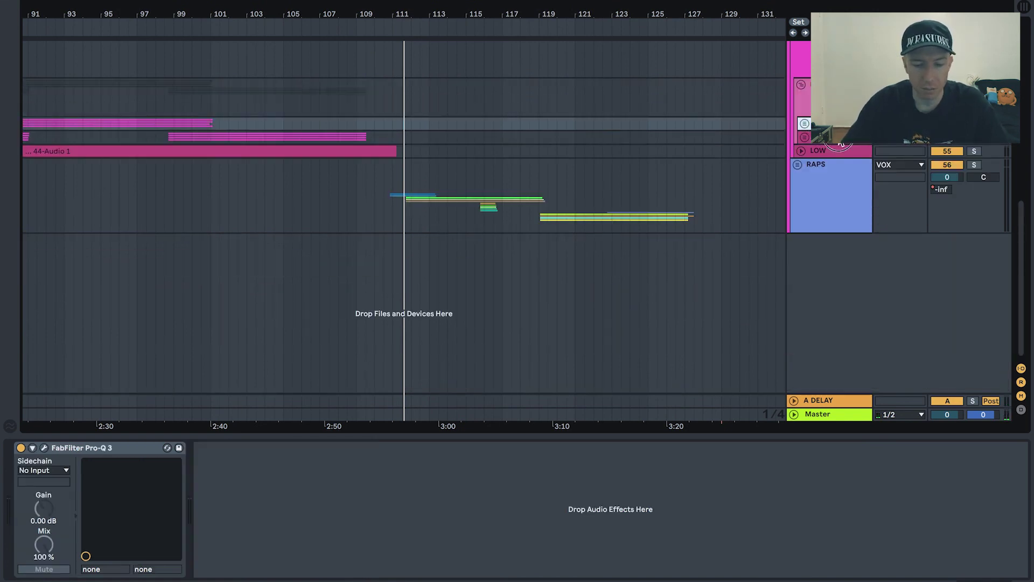
left_click(823, 169)
left_click(834, 143)
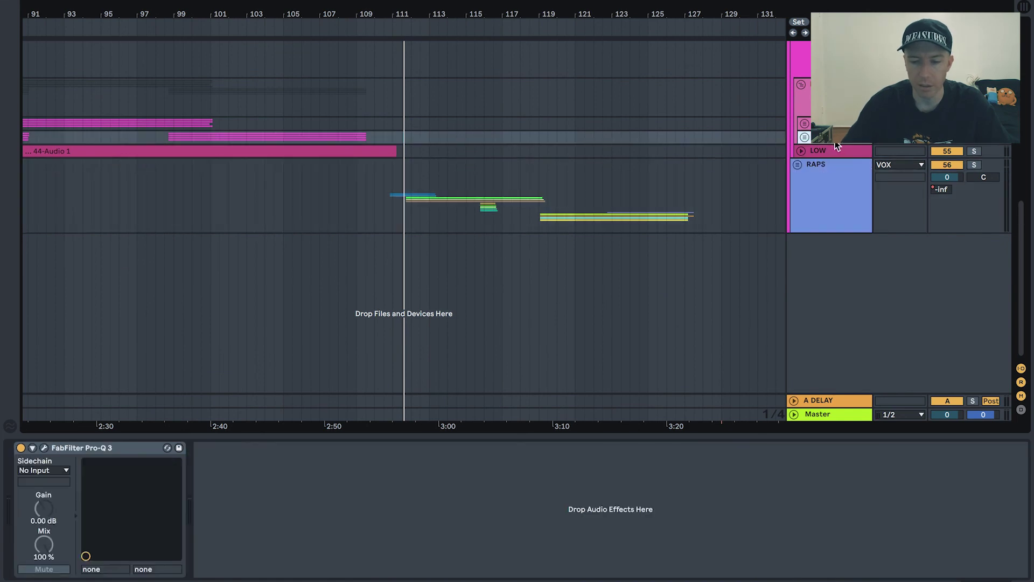
- Fold the HIGHS group and its parent BRG VOX group
left_click(801, 85)
left_click(801, 86)
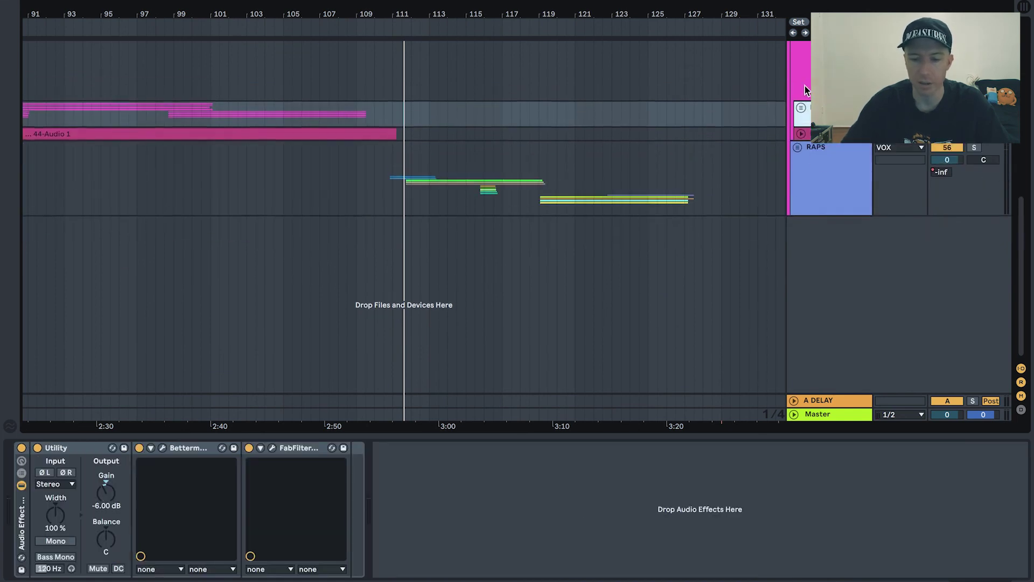
double_click(806, 85)
scroll(797, 134, "up", 3)
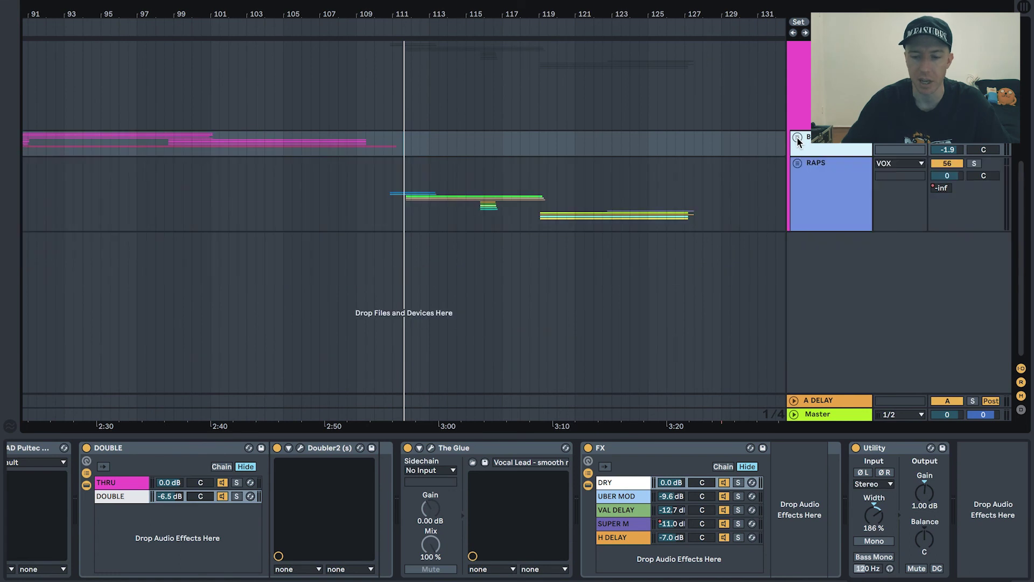
scroll(797, 137, "up", 3)
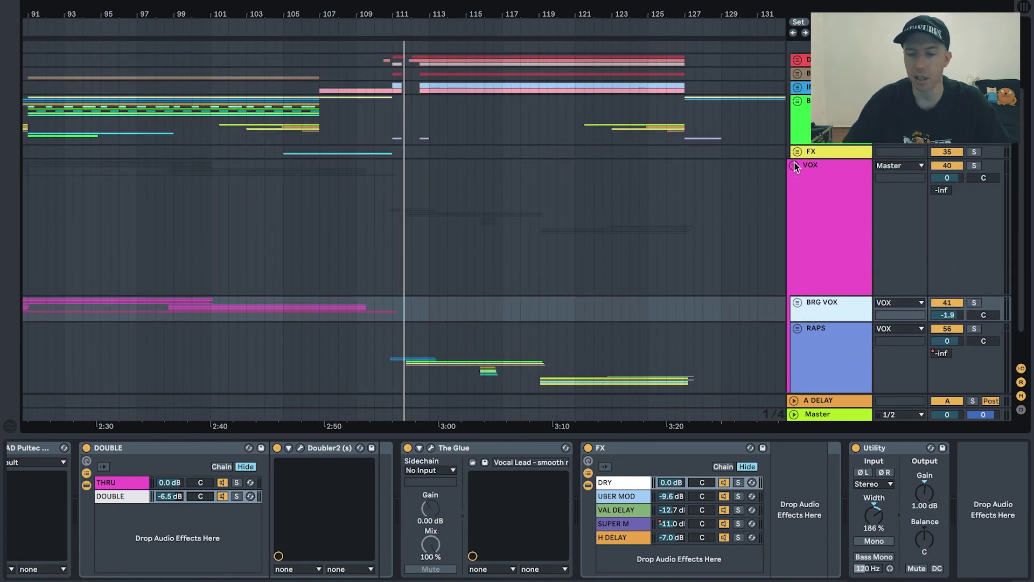
- Fold the VOX and BIRDGE groups and show the whole song arrangement
left_click(795, 162)
left_click(802, 200)
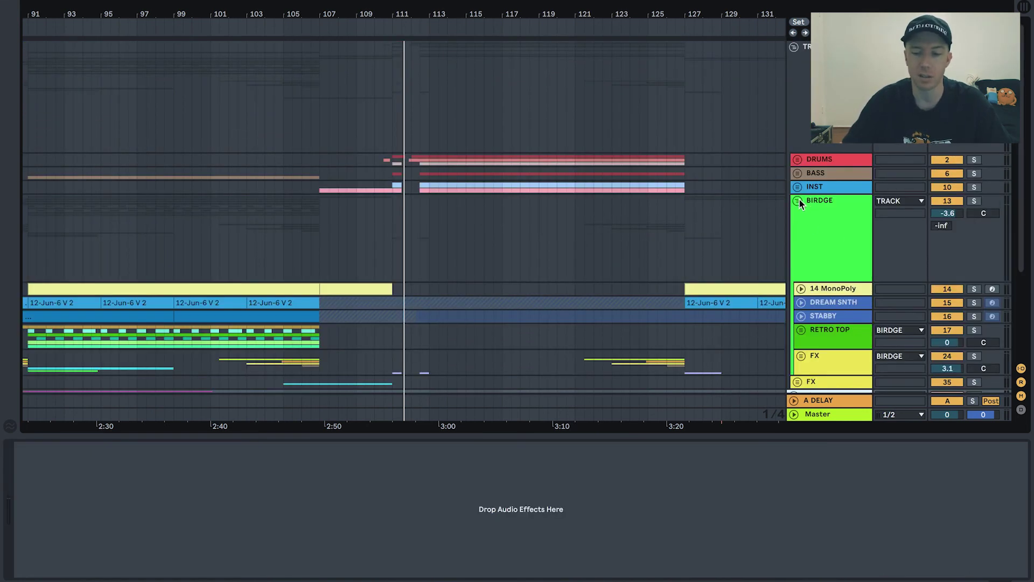
left_click(800, 200)
left_click_drag(516, 12, 516, 1)
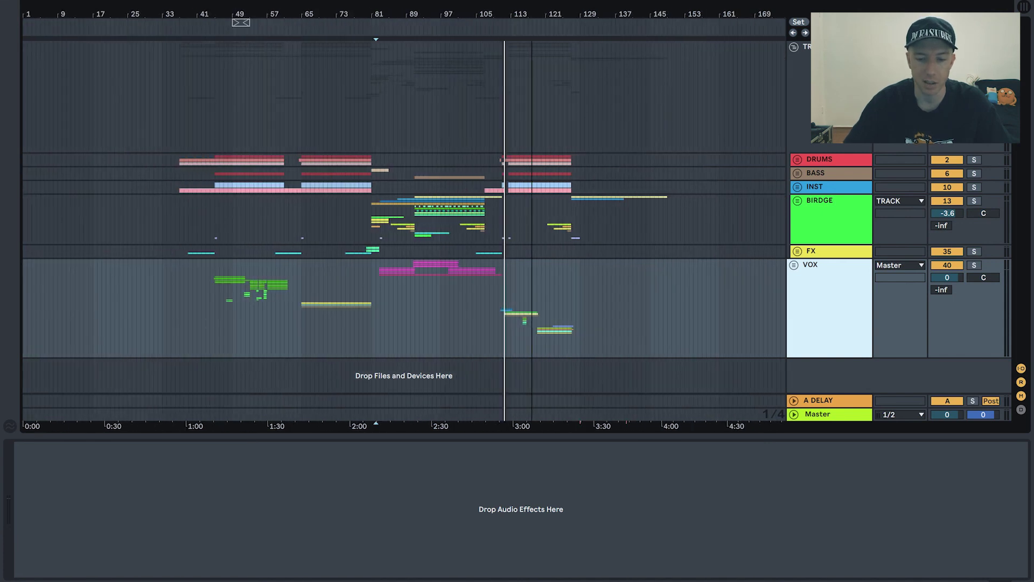
- Insert an audio track below the VOX group and delete it again
right_click(833, 372)
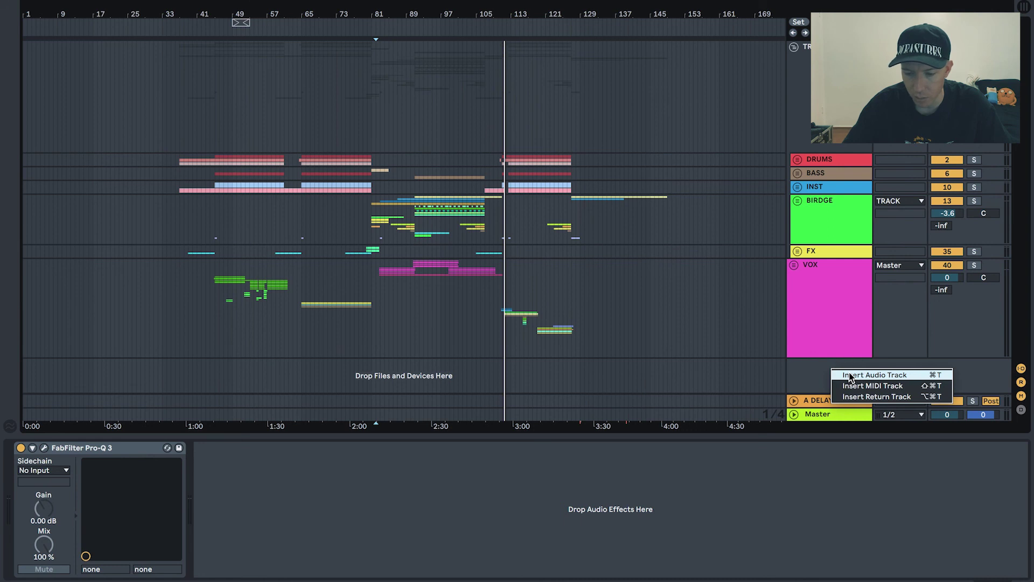
left_click(862, 375)
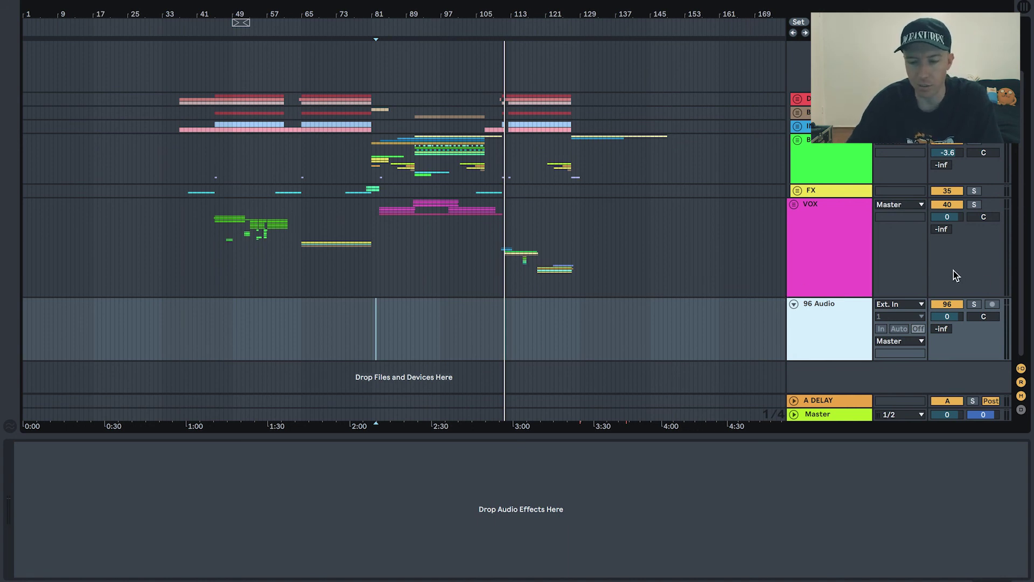
key("Delete")
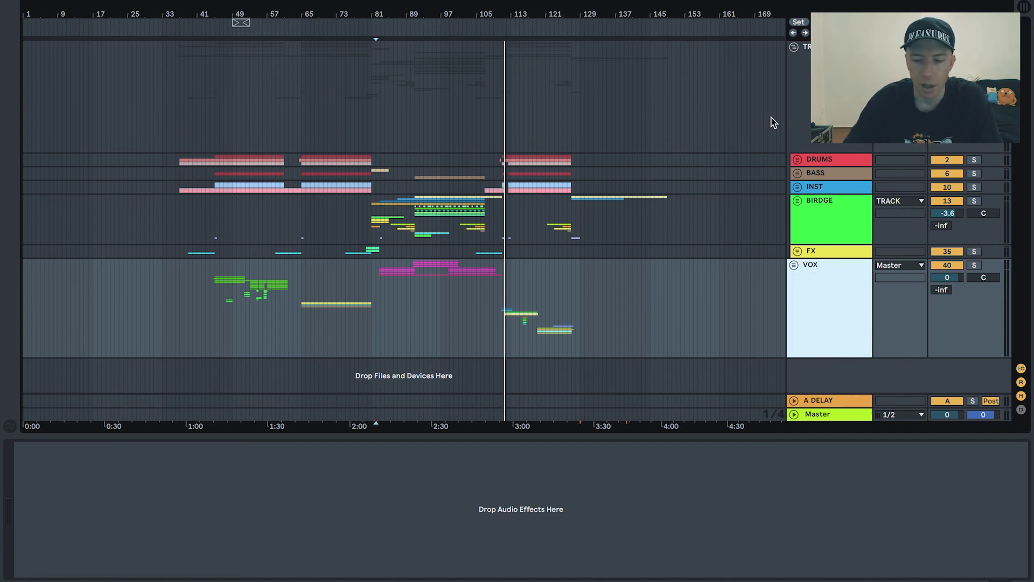
- Fold the TRACK group above VOX
left_click(795, 48)
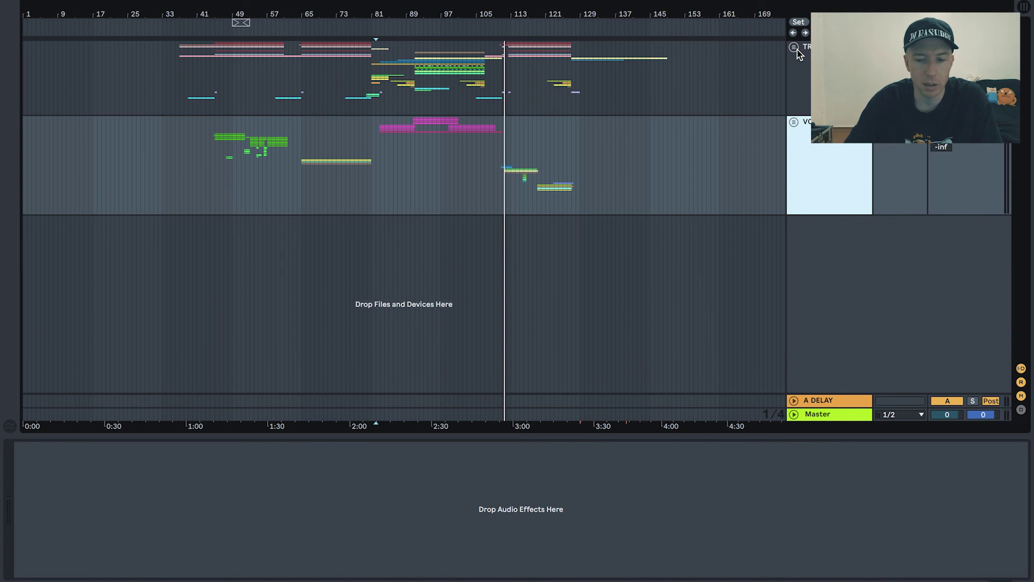